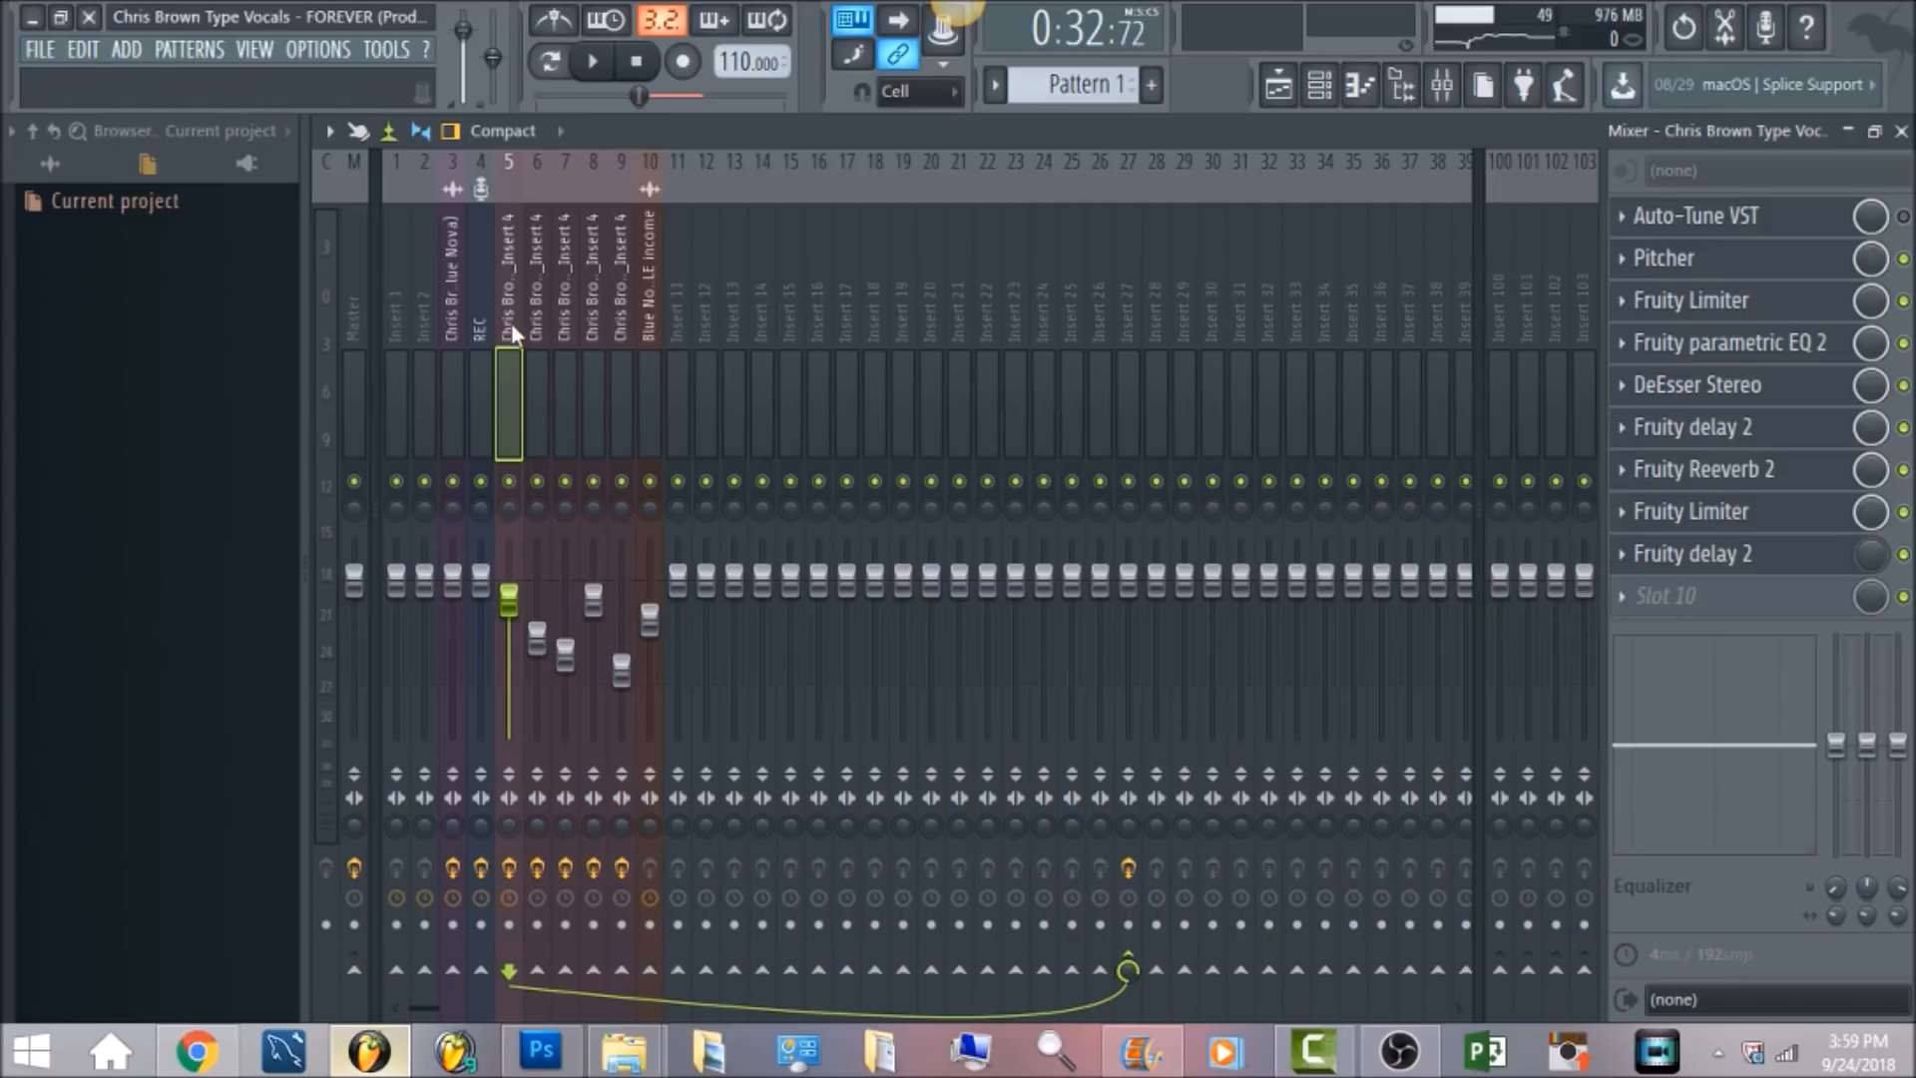
Solo the vocal on mixer track 5 and inspect the Fruity Limiter on Insert 27
right_click(510, 482)
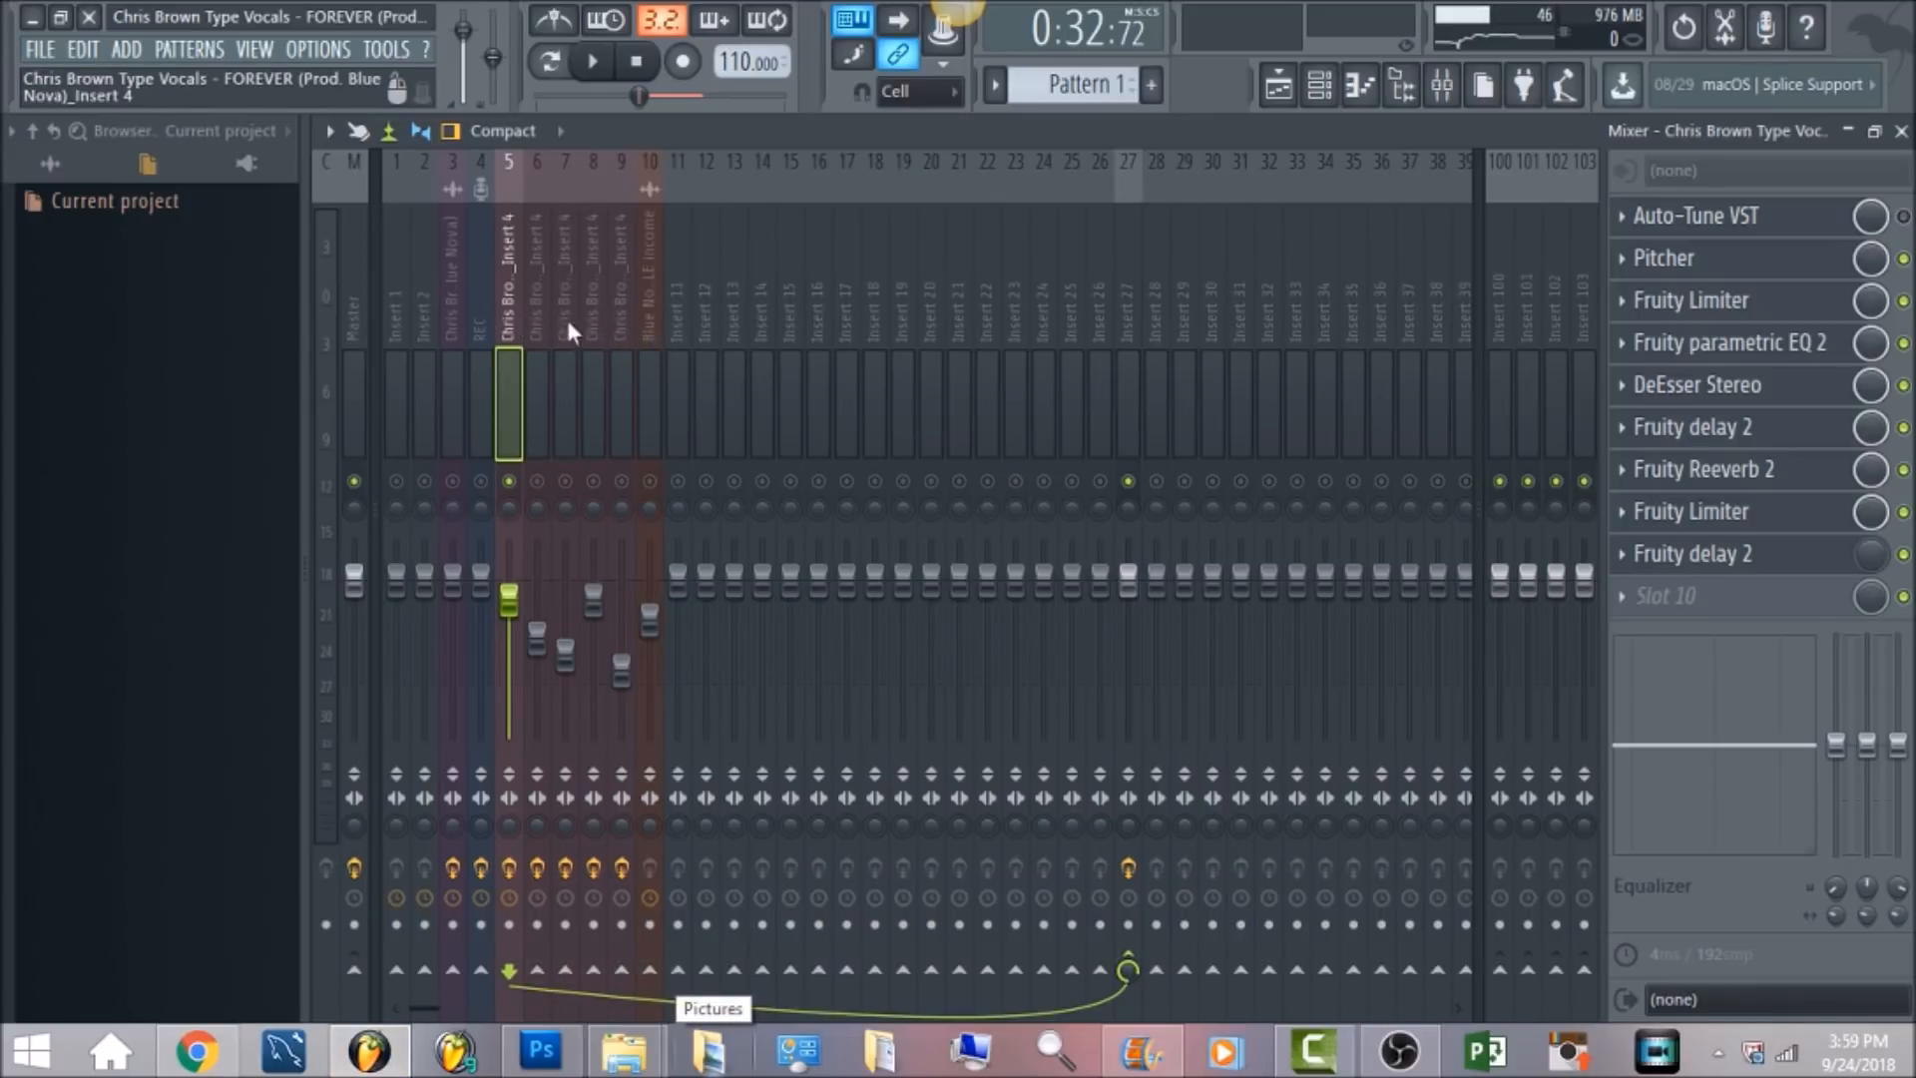
left_click(1123, 305)
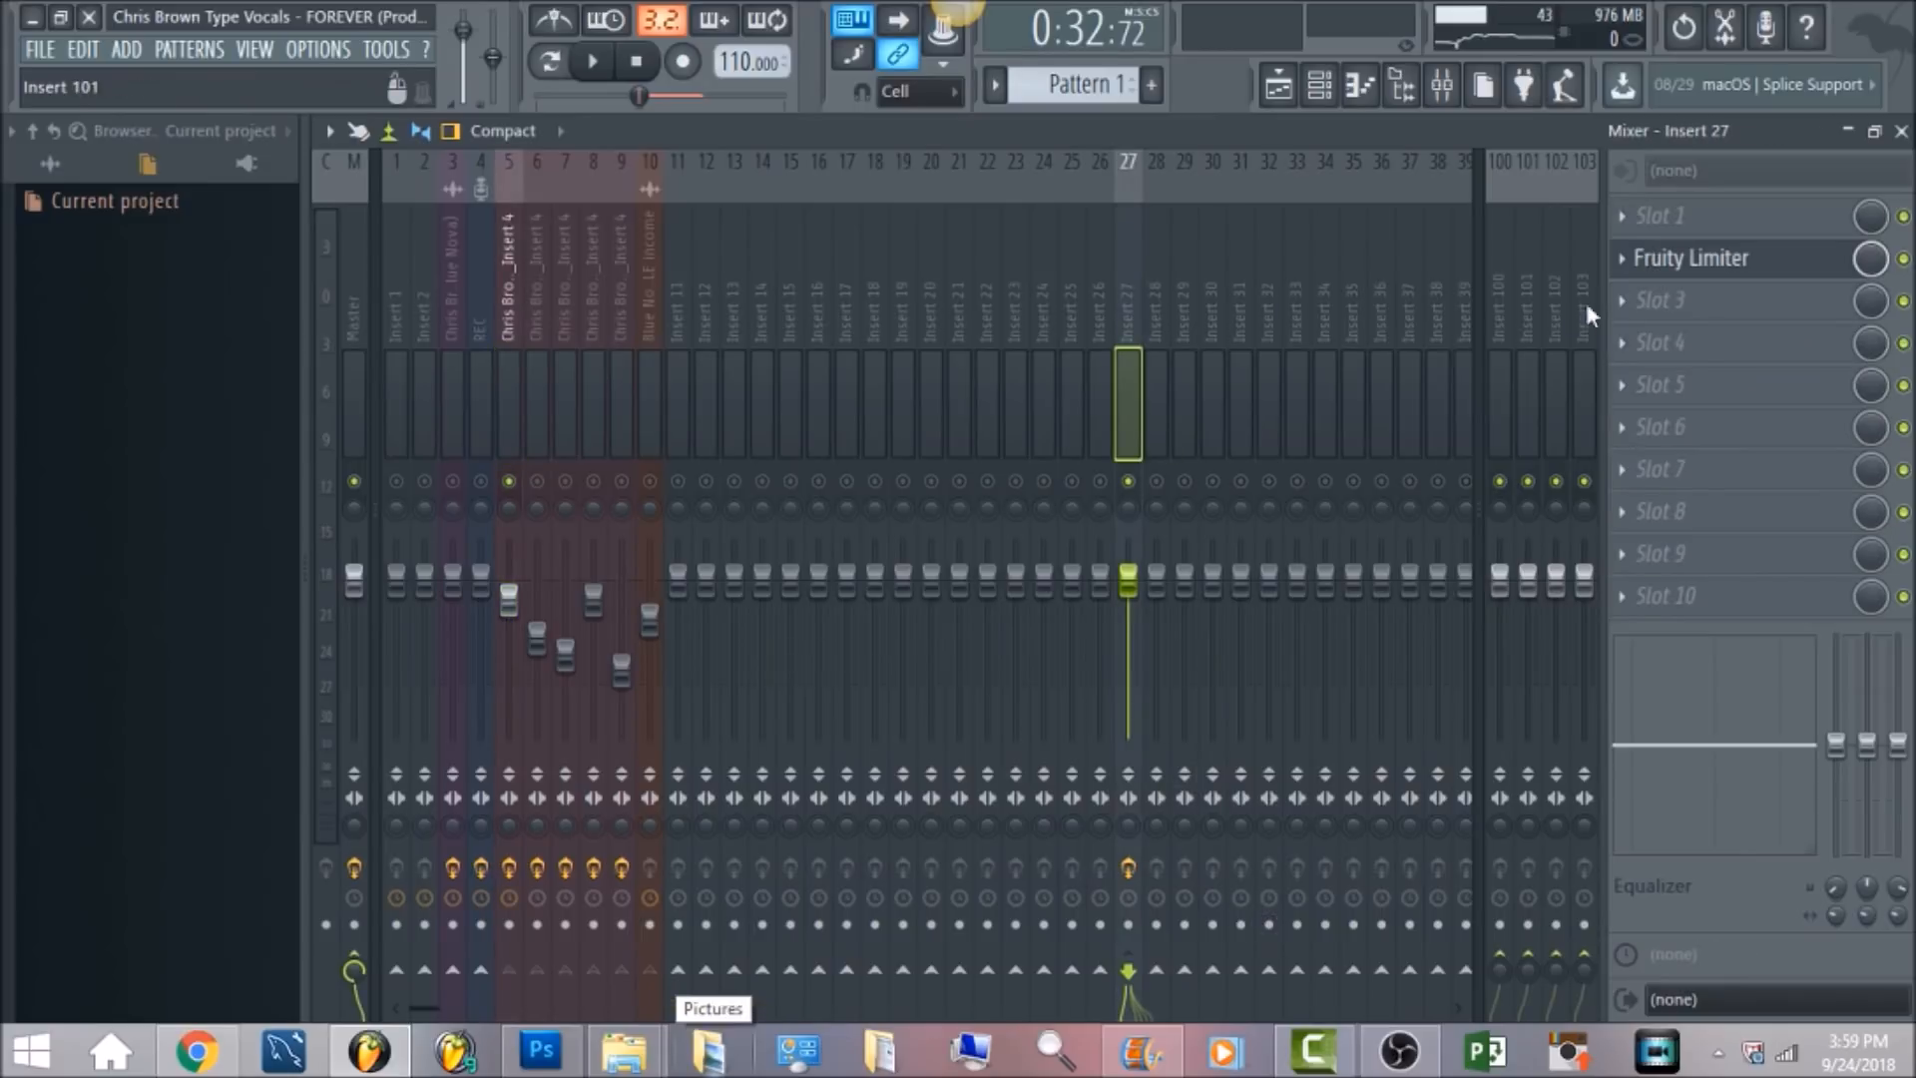
left_click(1708, 262)
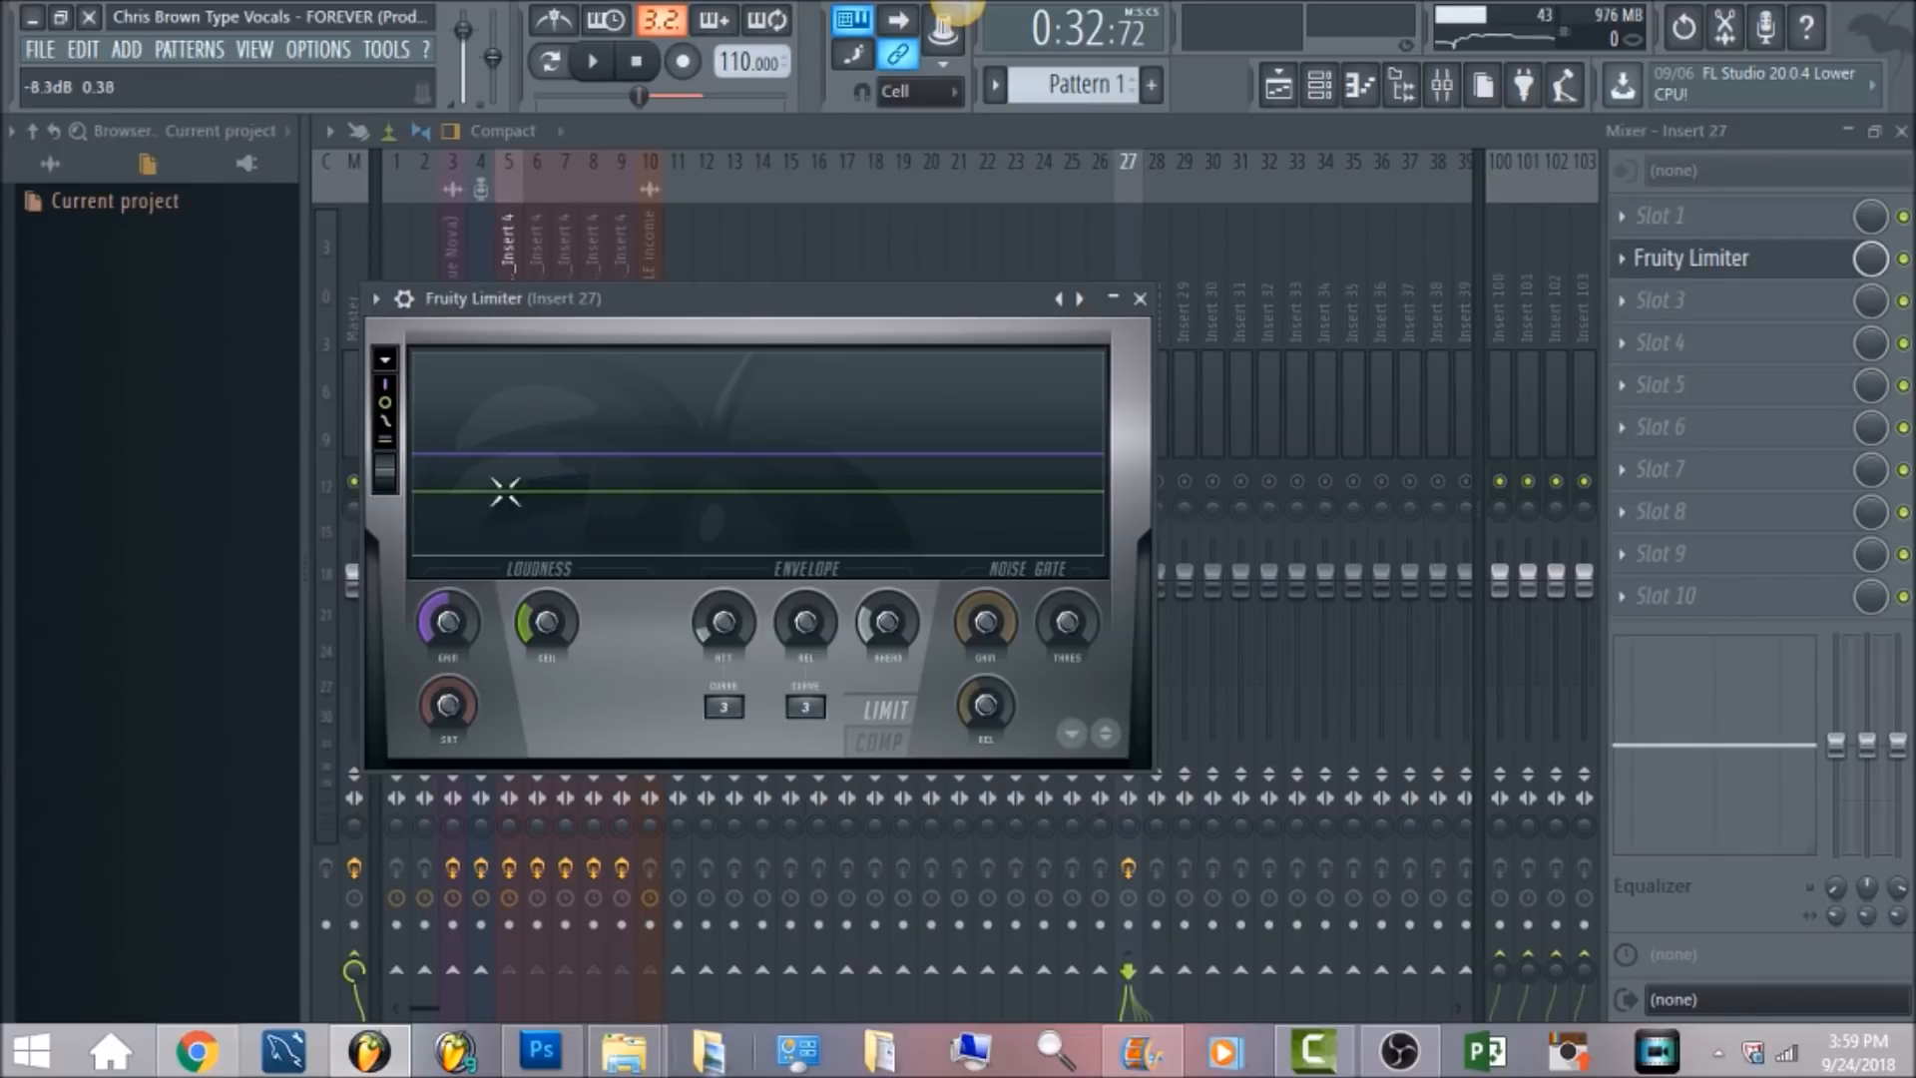
key("Escape")
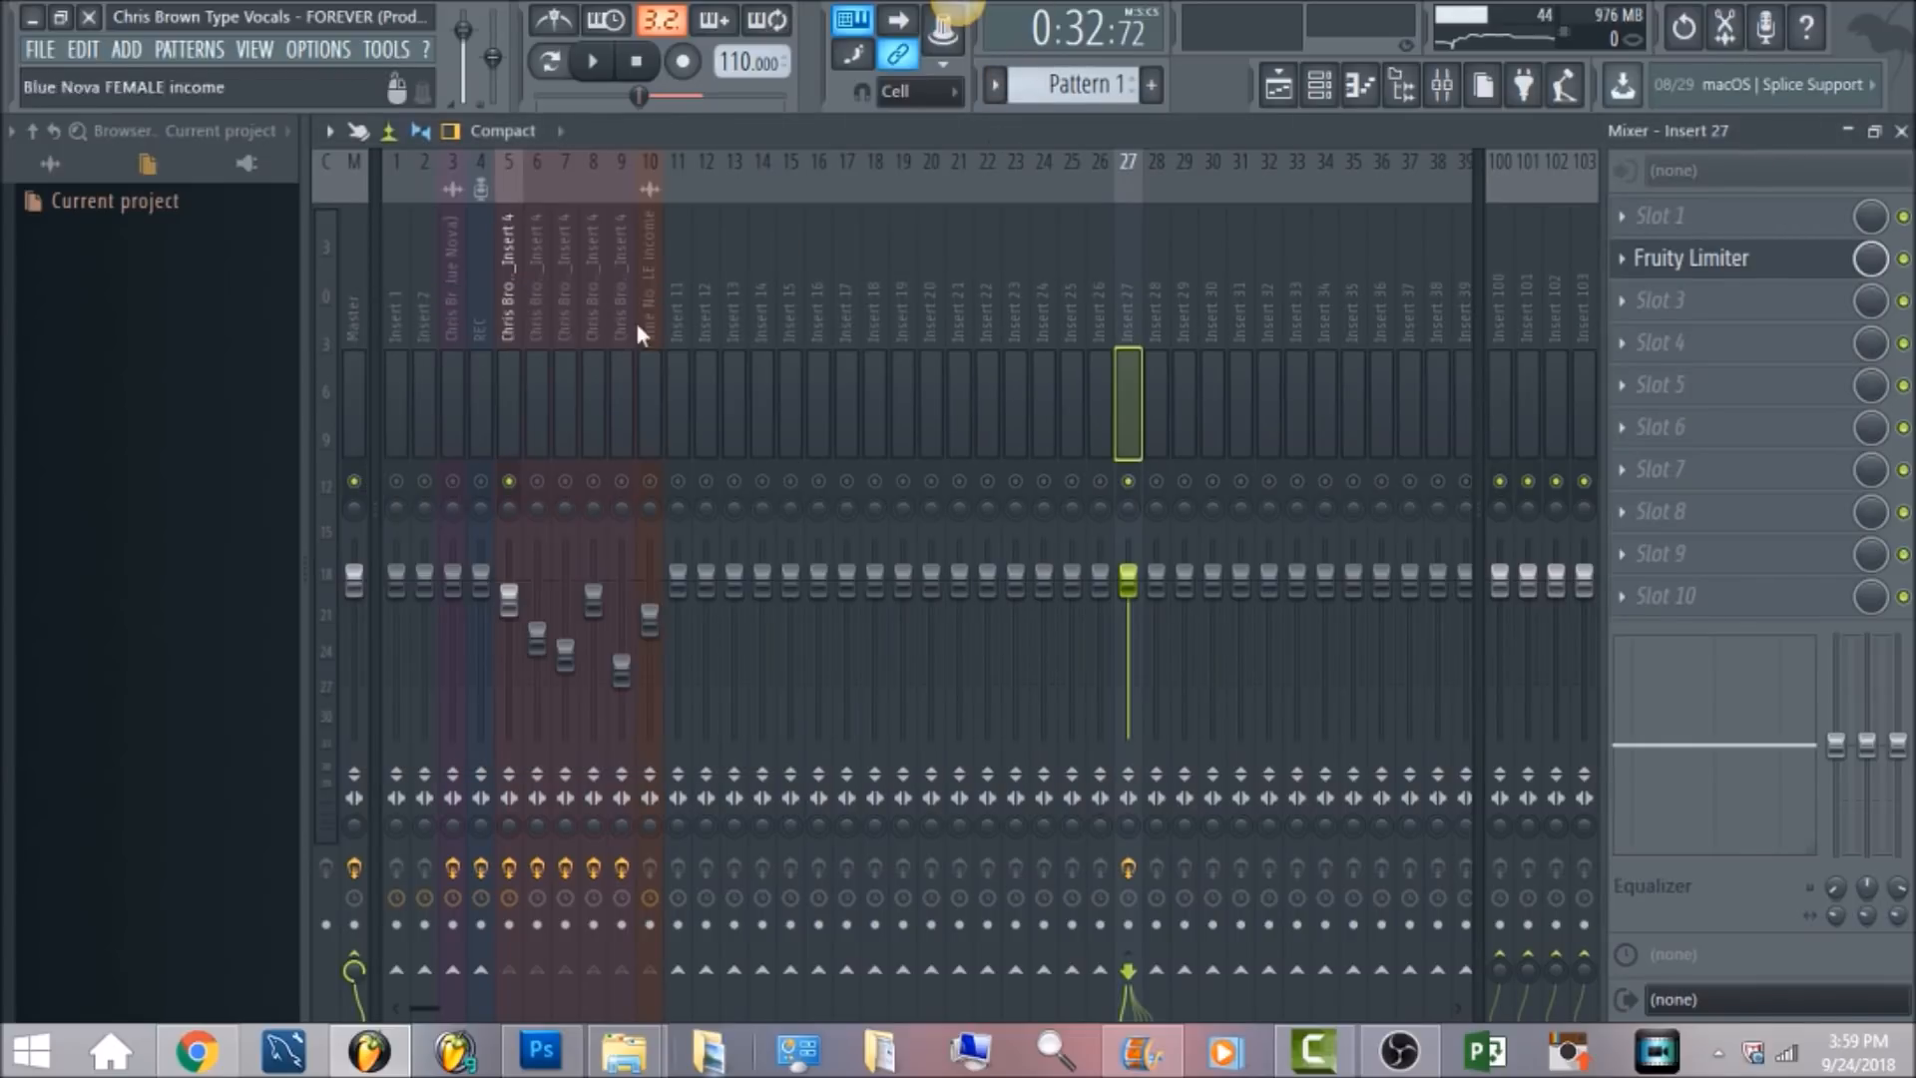
Bypass every active effect after Pitcher on mixer track 5, from the first Fruity Limiter through the last Fruity delay 2
left_click(515, 282)
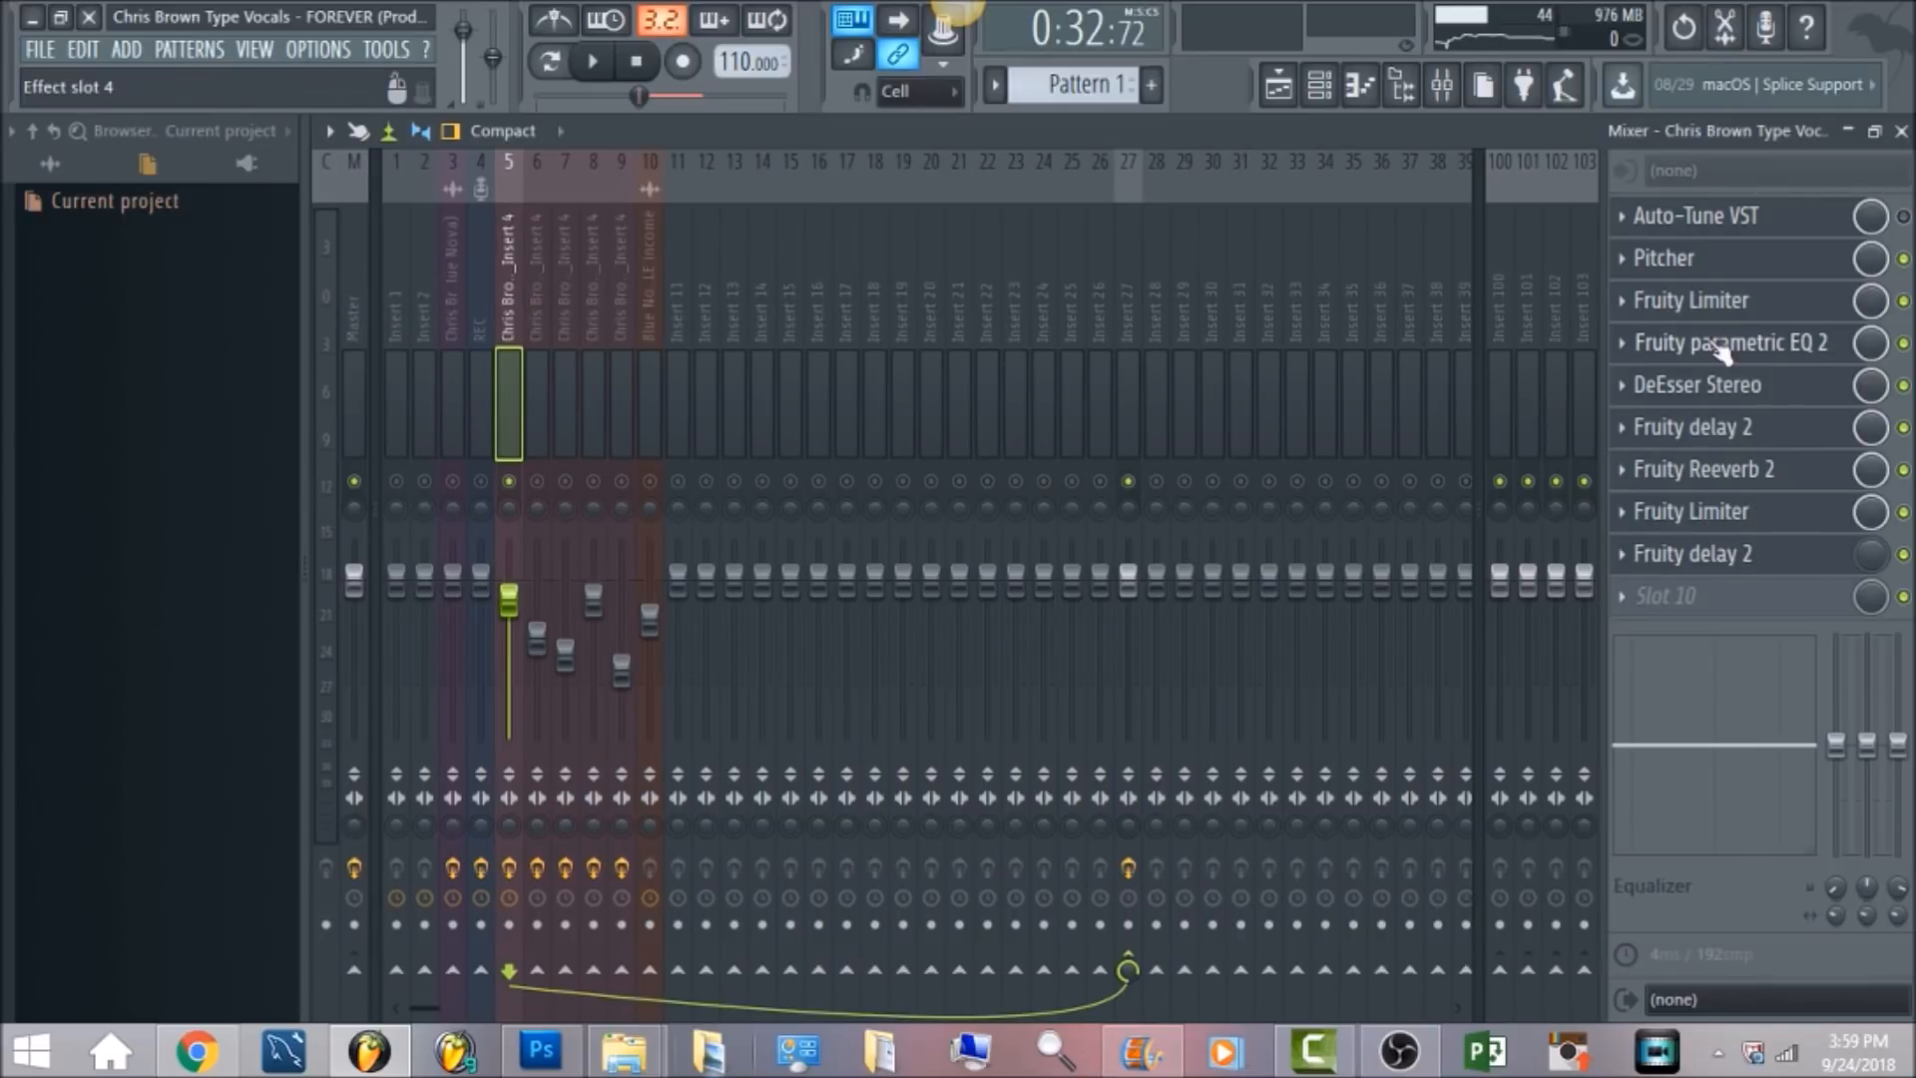
left_click(1903, 301)
left_click(1903, 344)
left_click(1903, 385)
left_click(1903, 427)
left_click(1903, 469)
left_click(1903, 511)
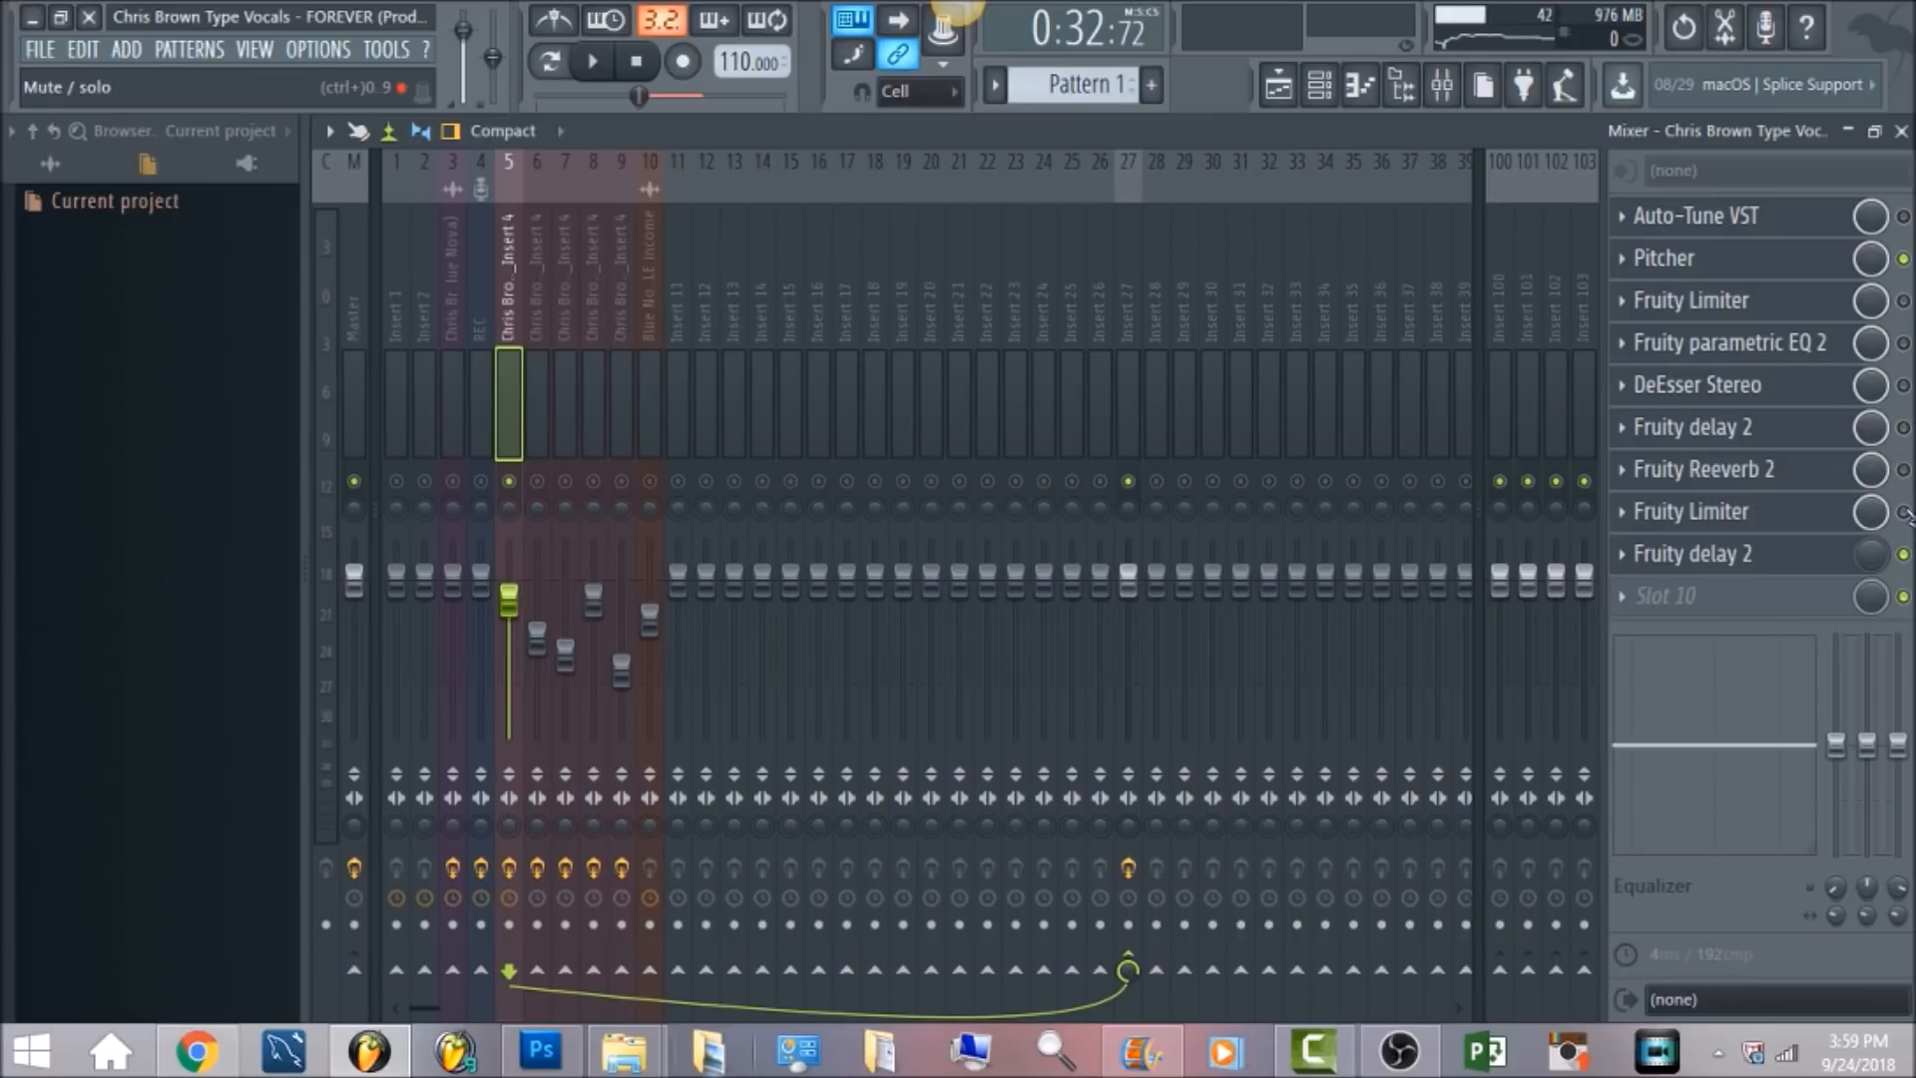
left_click(1903, 554)
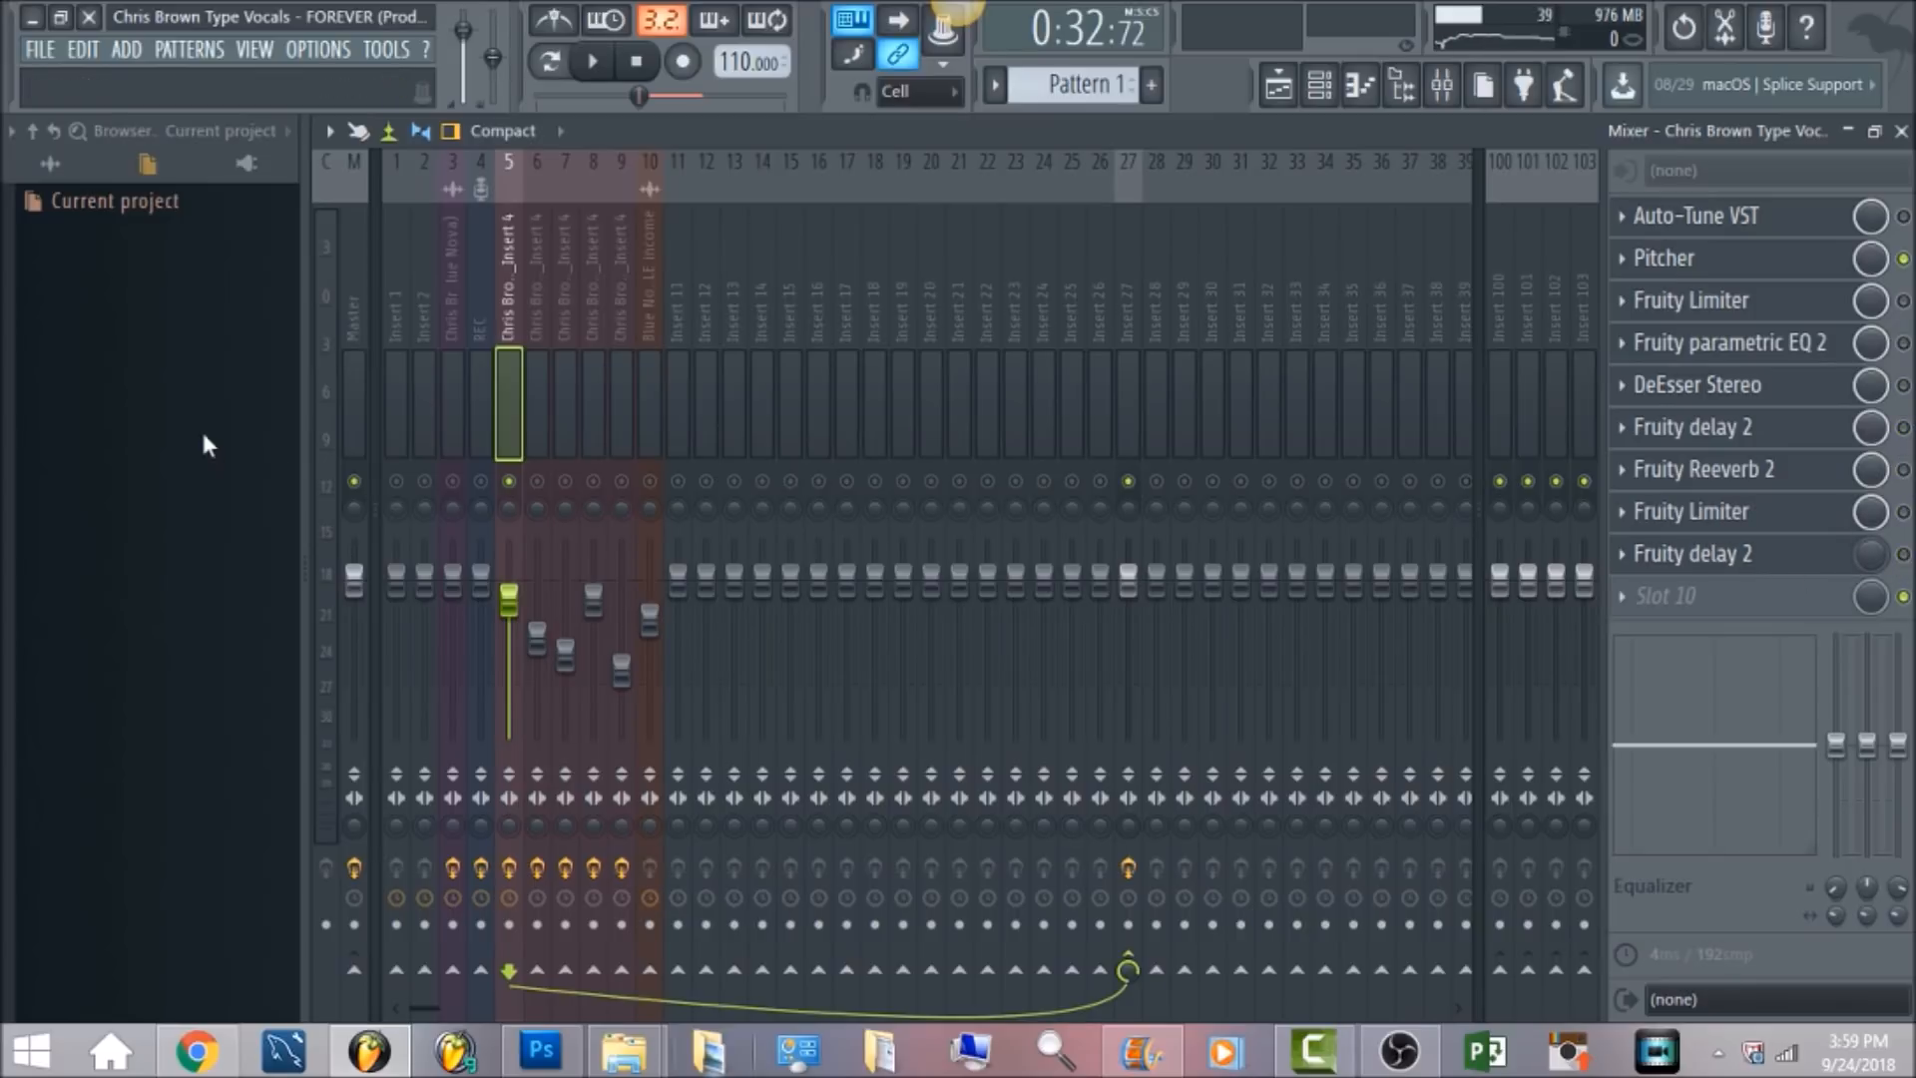
left_click(354, 305)
left_click(1903, 300)
left_click(1903, 259)
left_click(1903, 216)
left_click(507, 291)
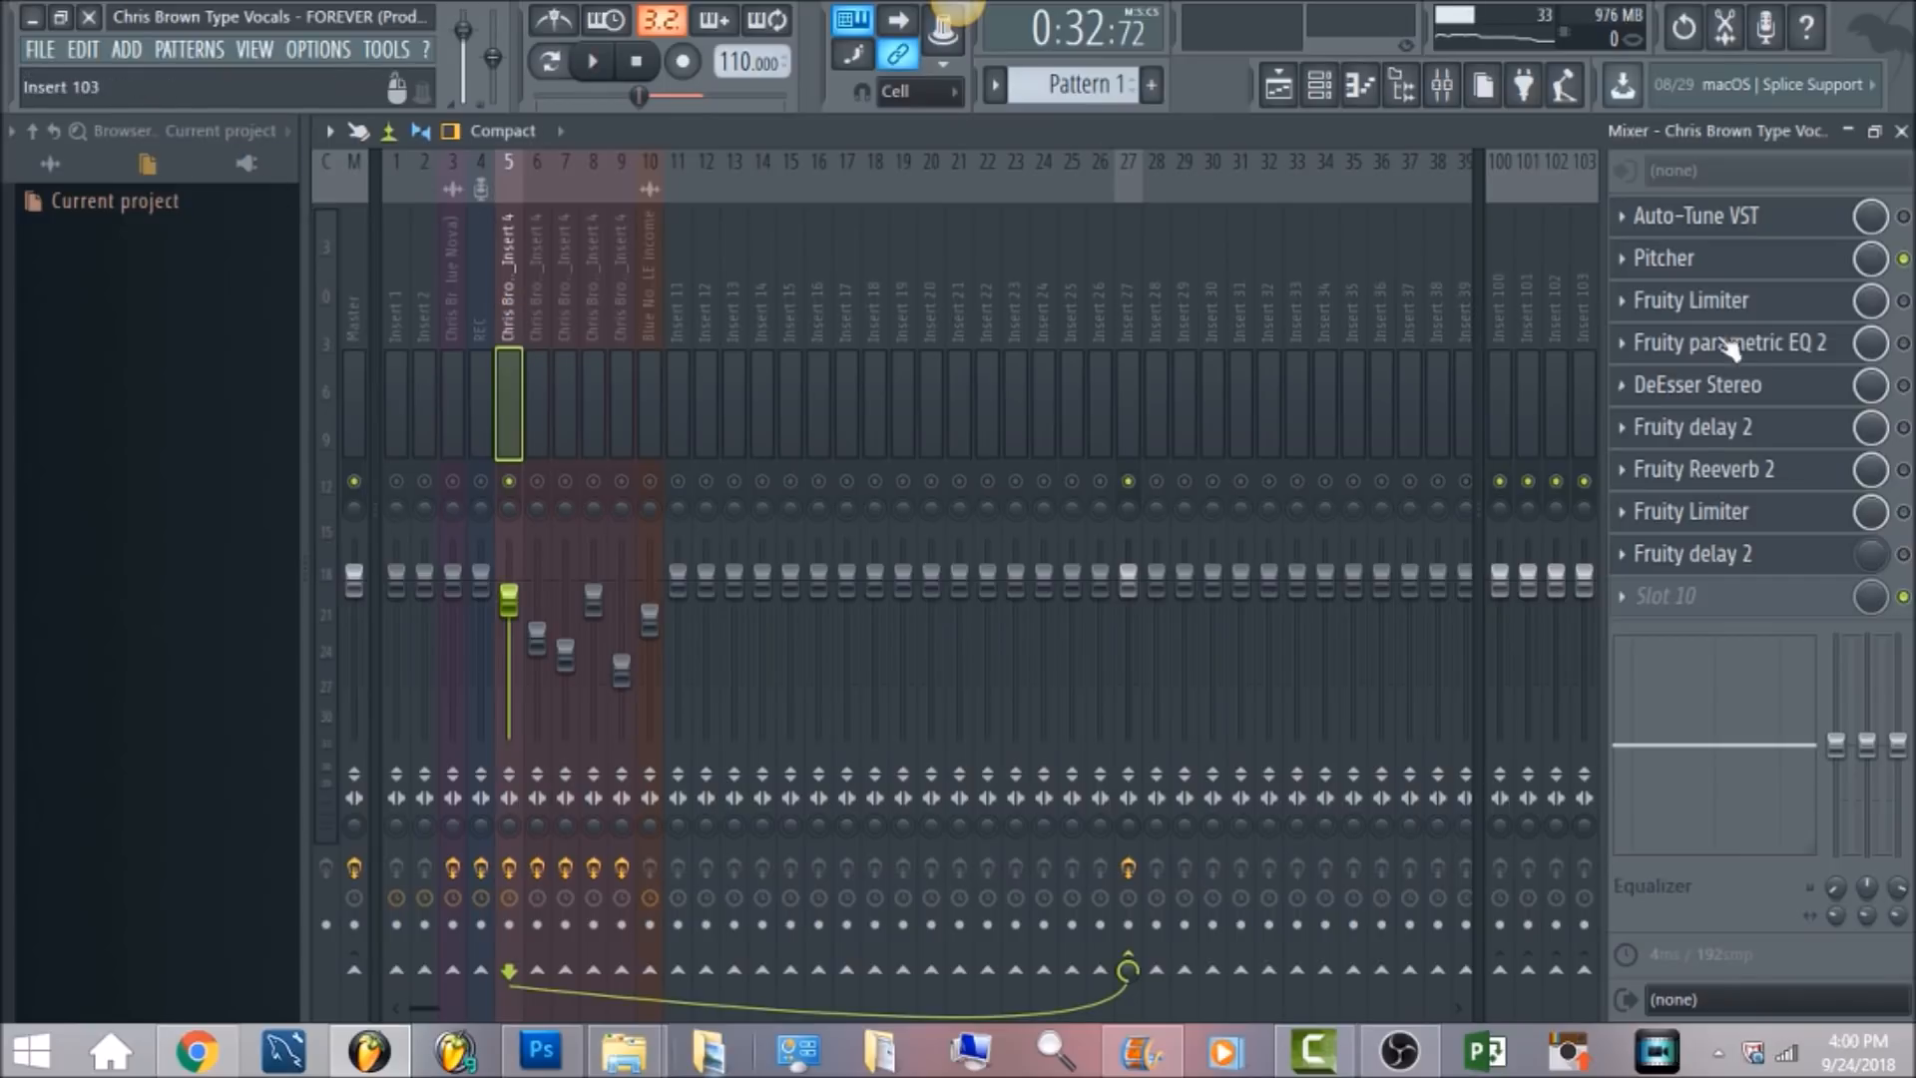
Open Pitcher on the soloed vocal track and audition the vocal with only that effect active
left_click(1706, 258)
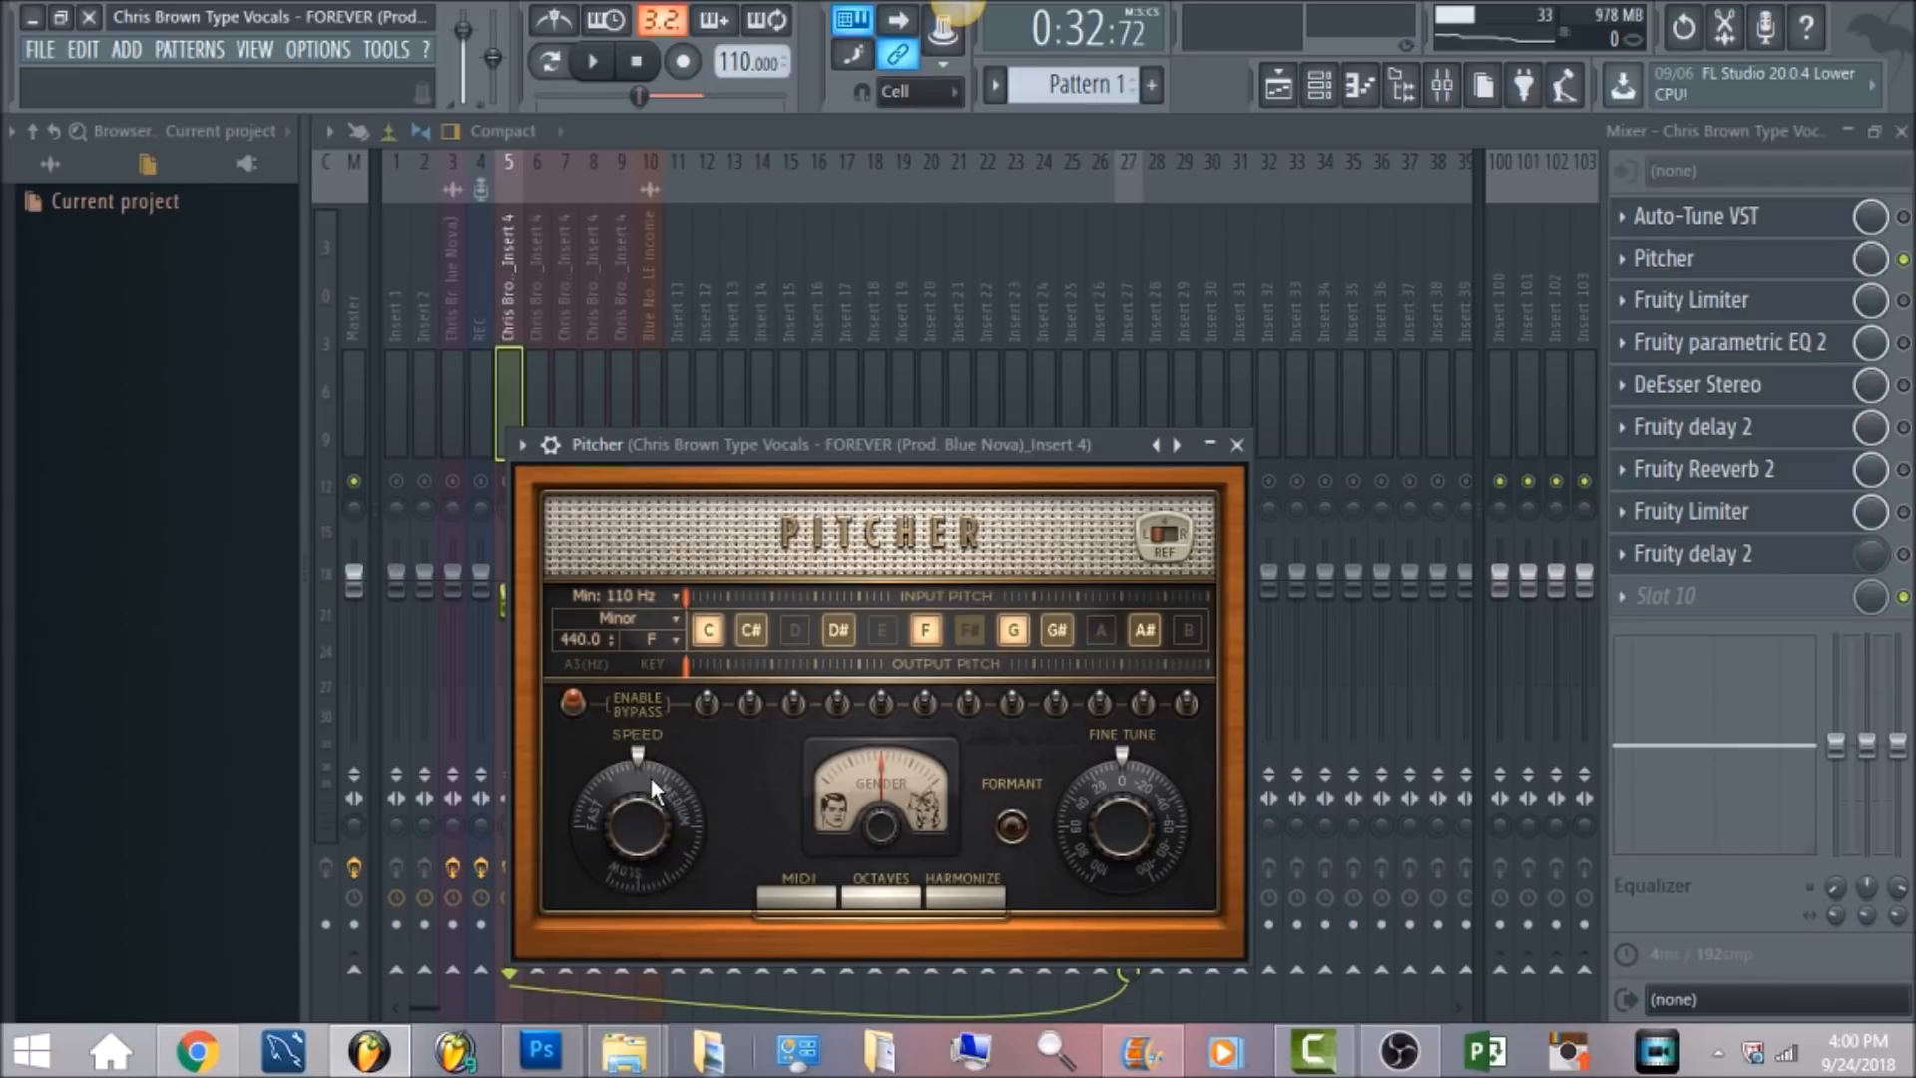
left_click(594, 62)
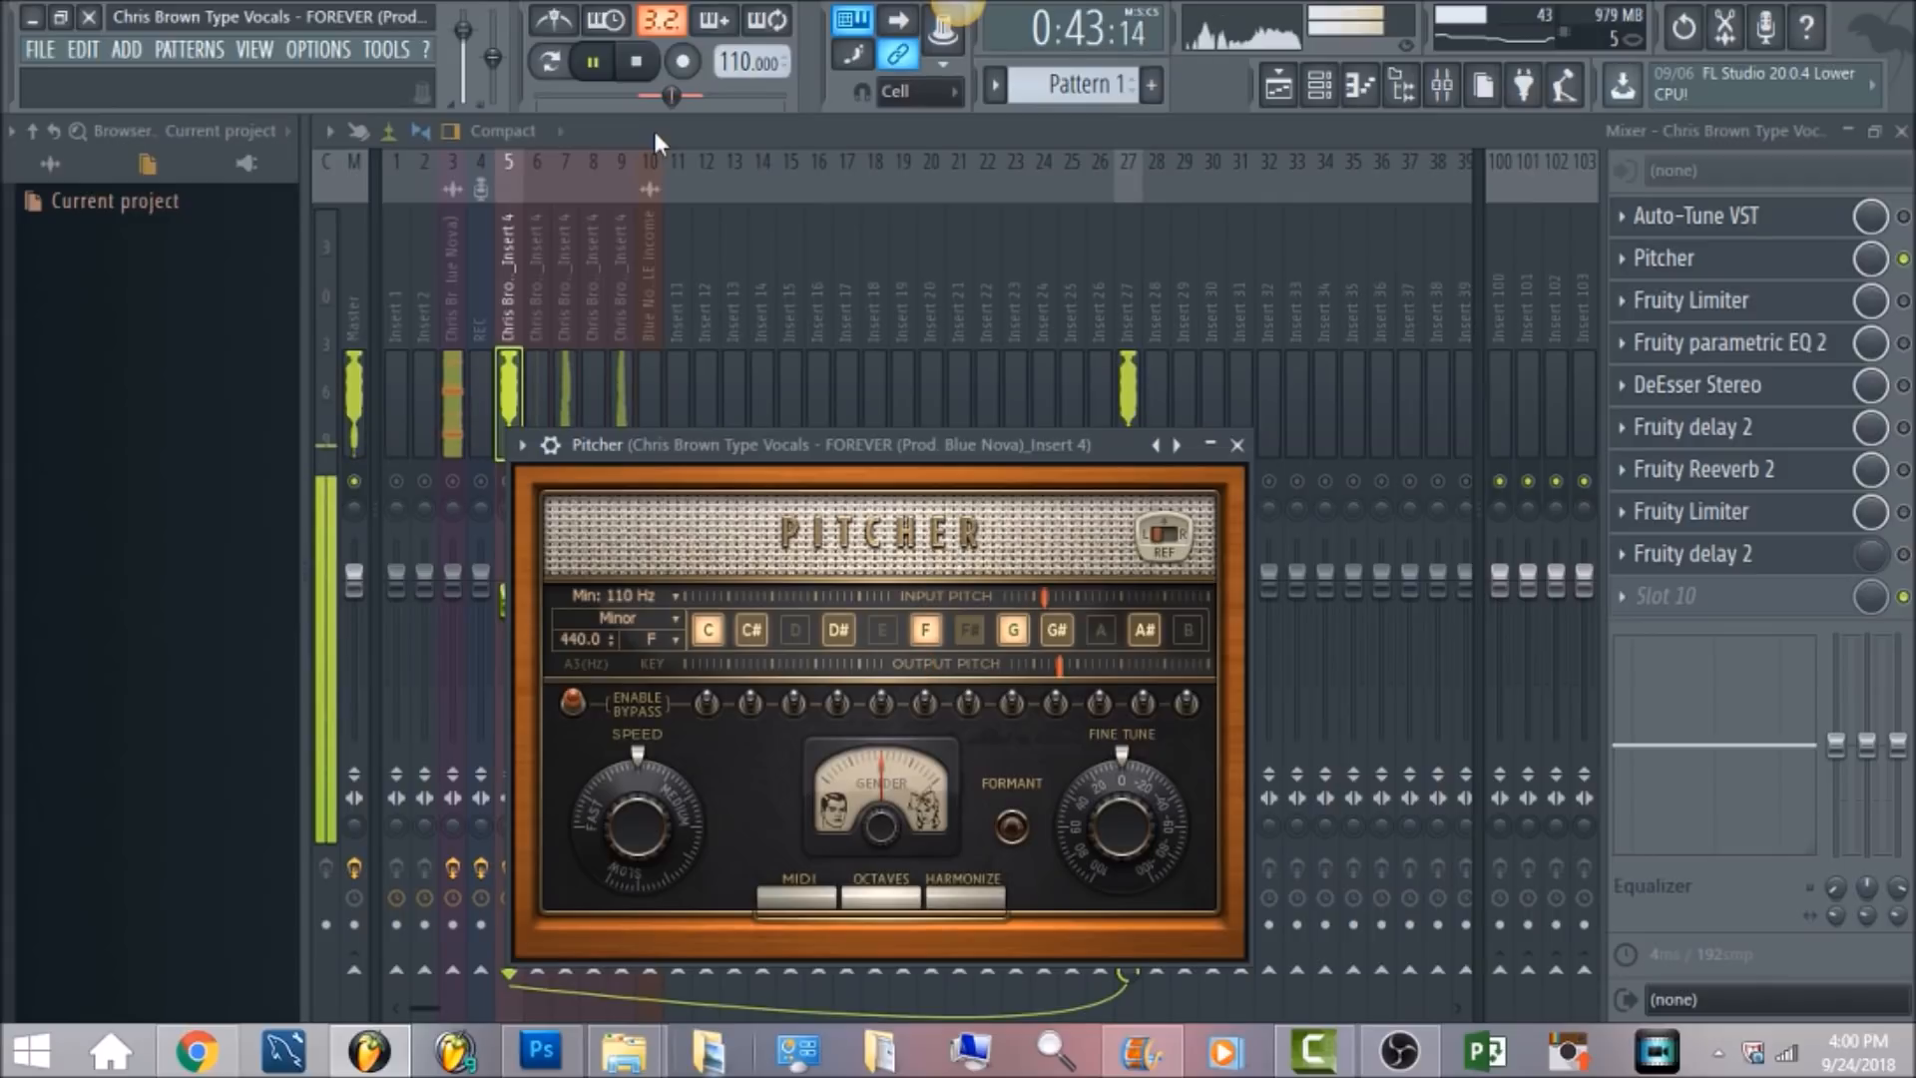
left_click(635, 68)
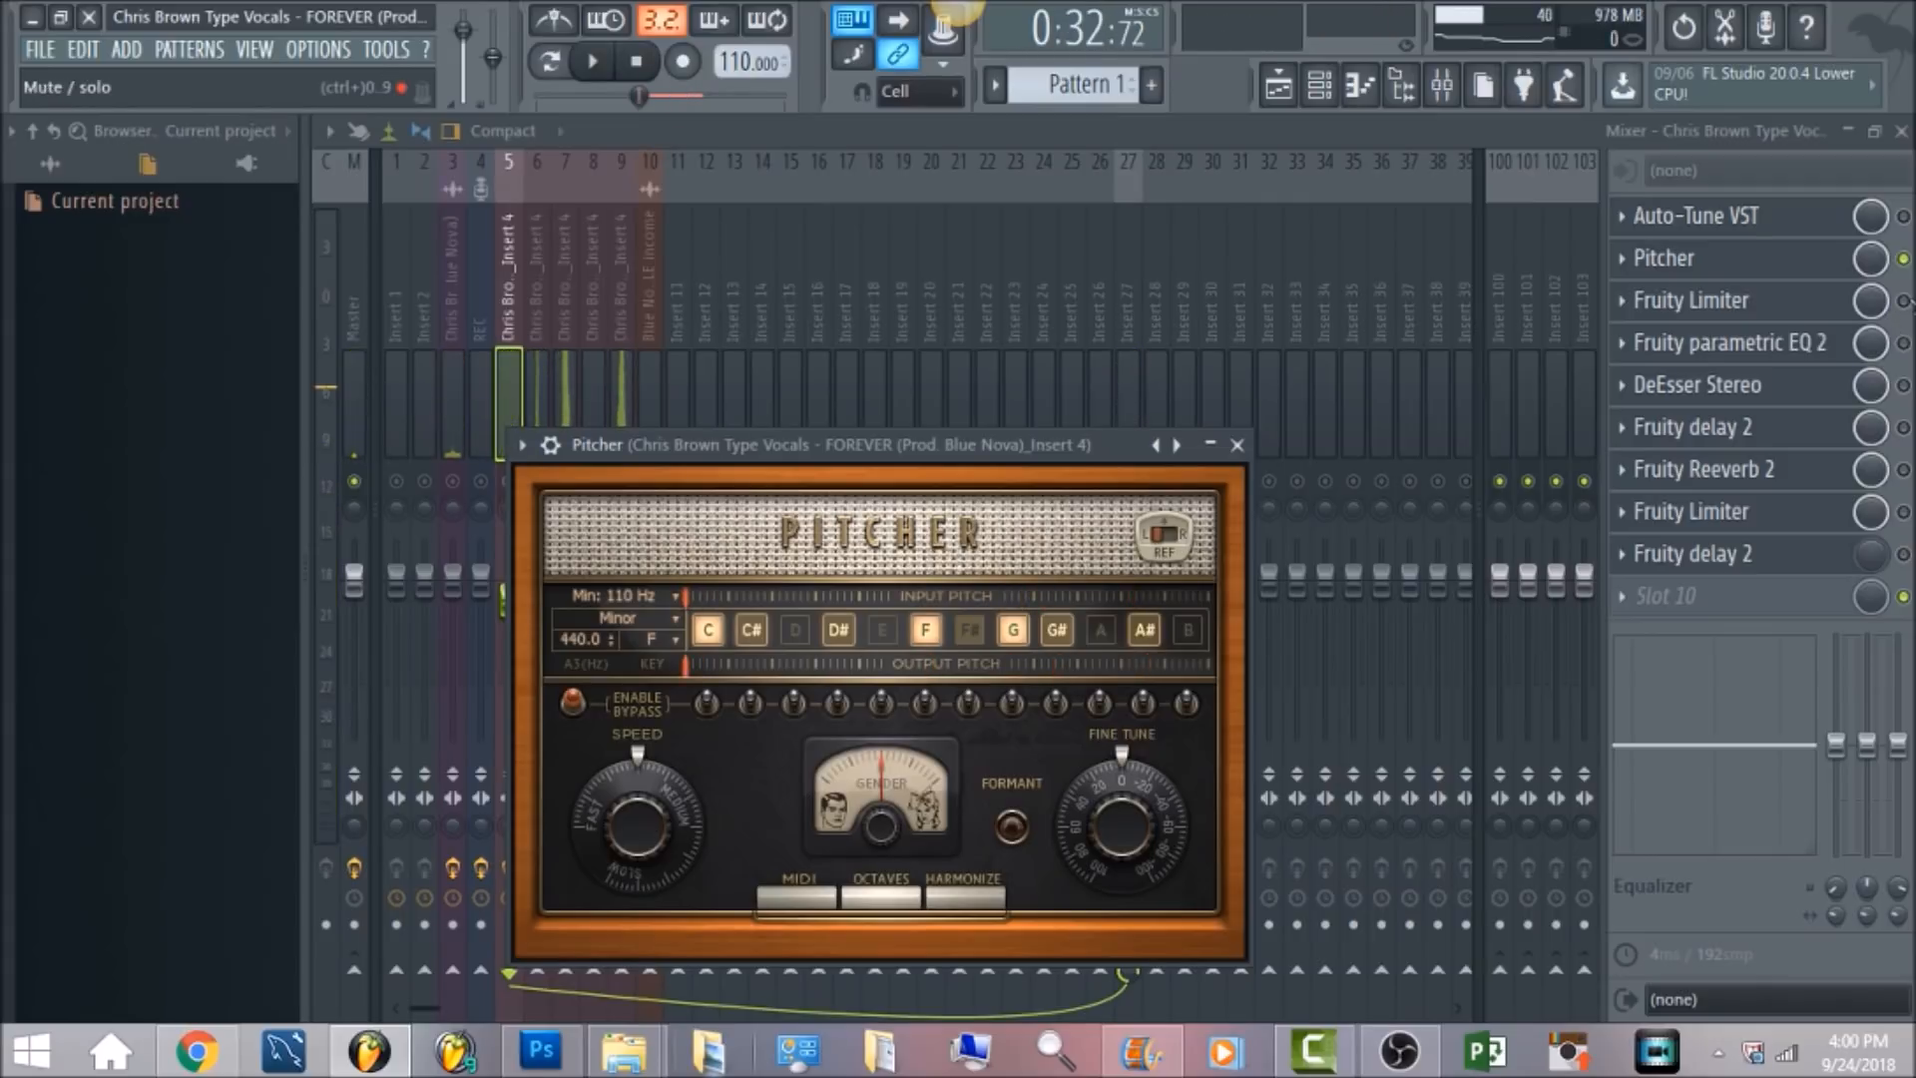
Enable the first Fruity Limiter on the vocal track and audition the vocal with its compressor settings open
left_click(1905, 301)
left_click(1802, 304)
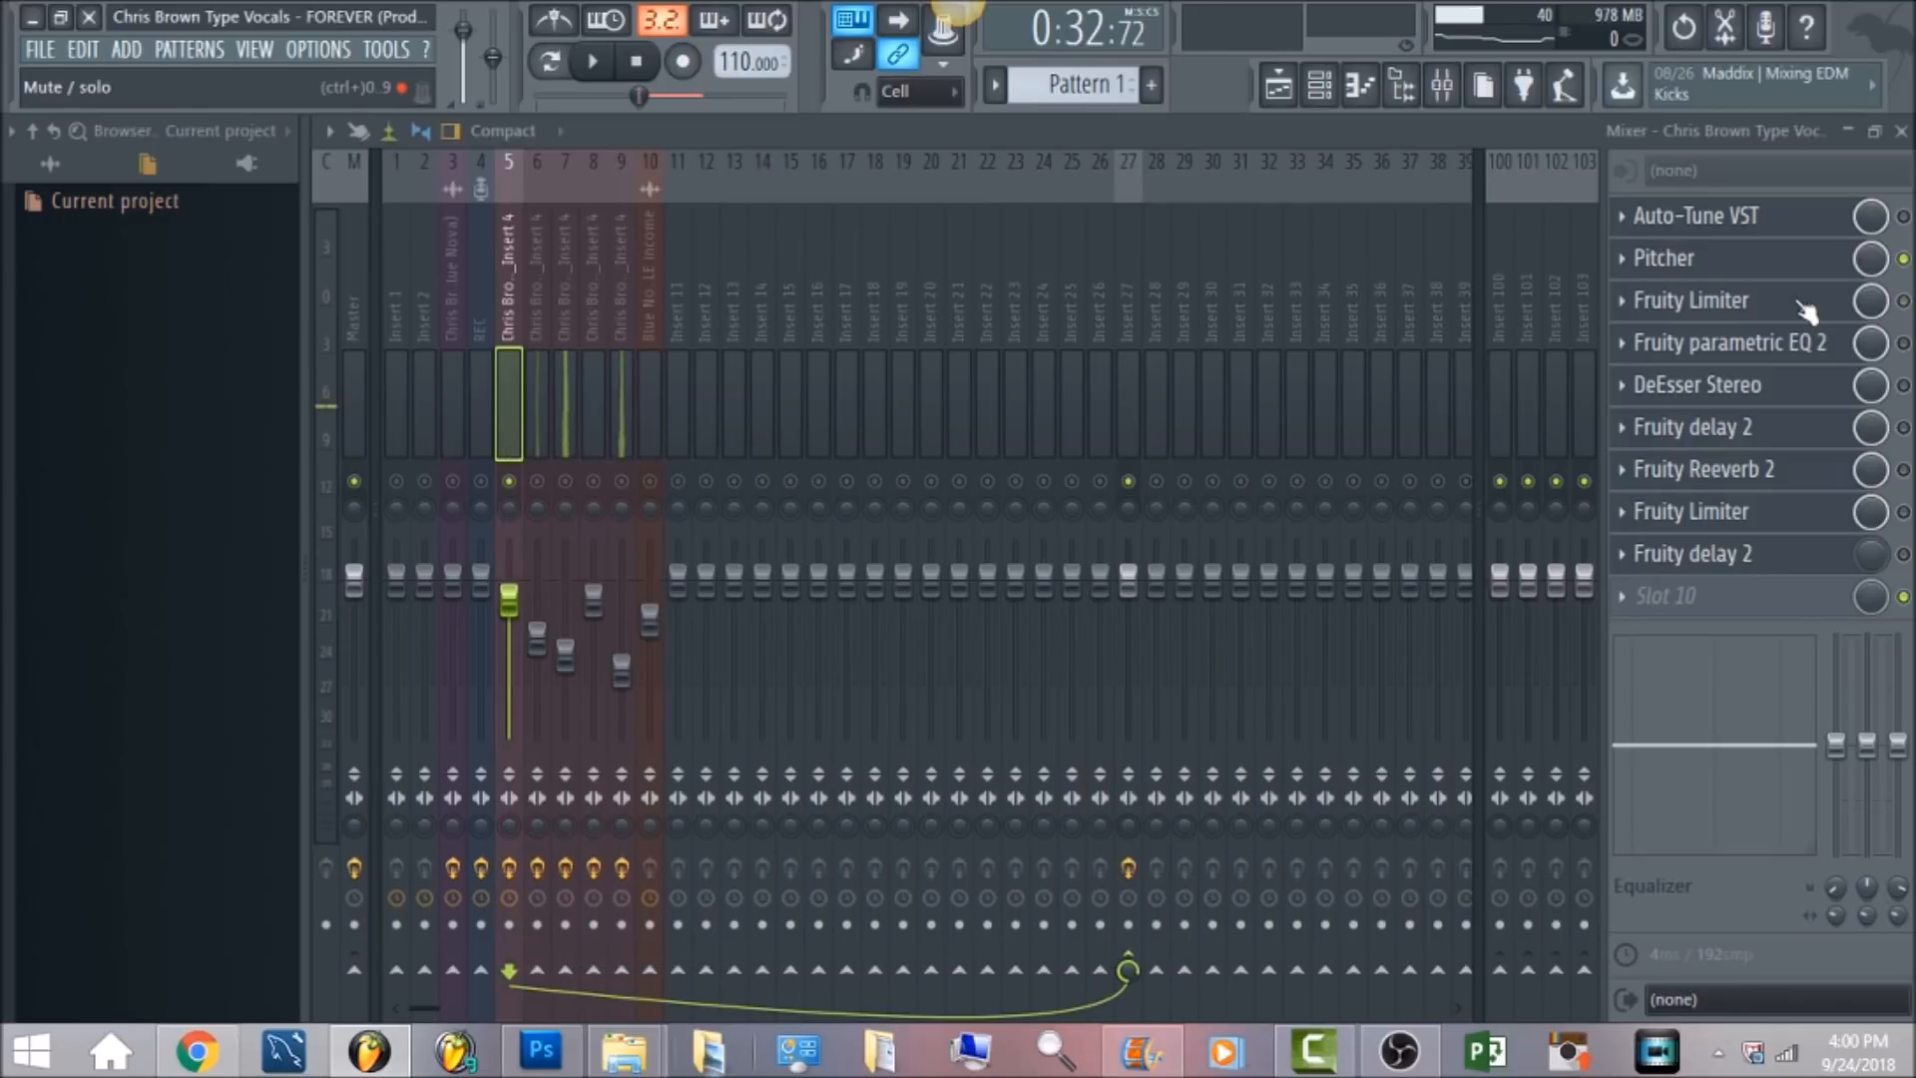
left_click(1806, 311)
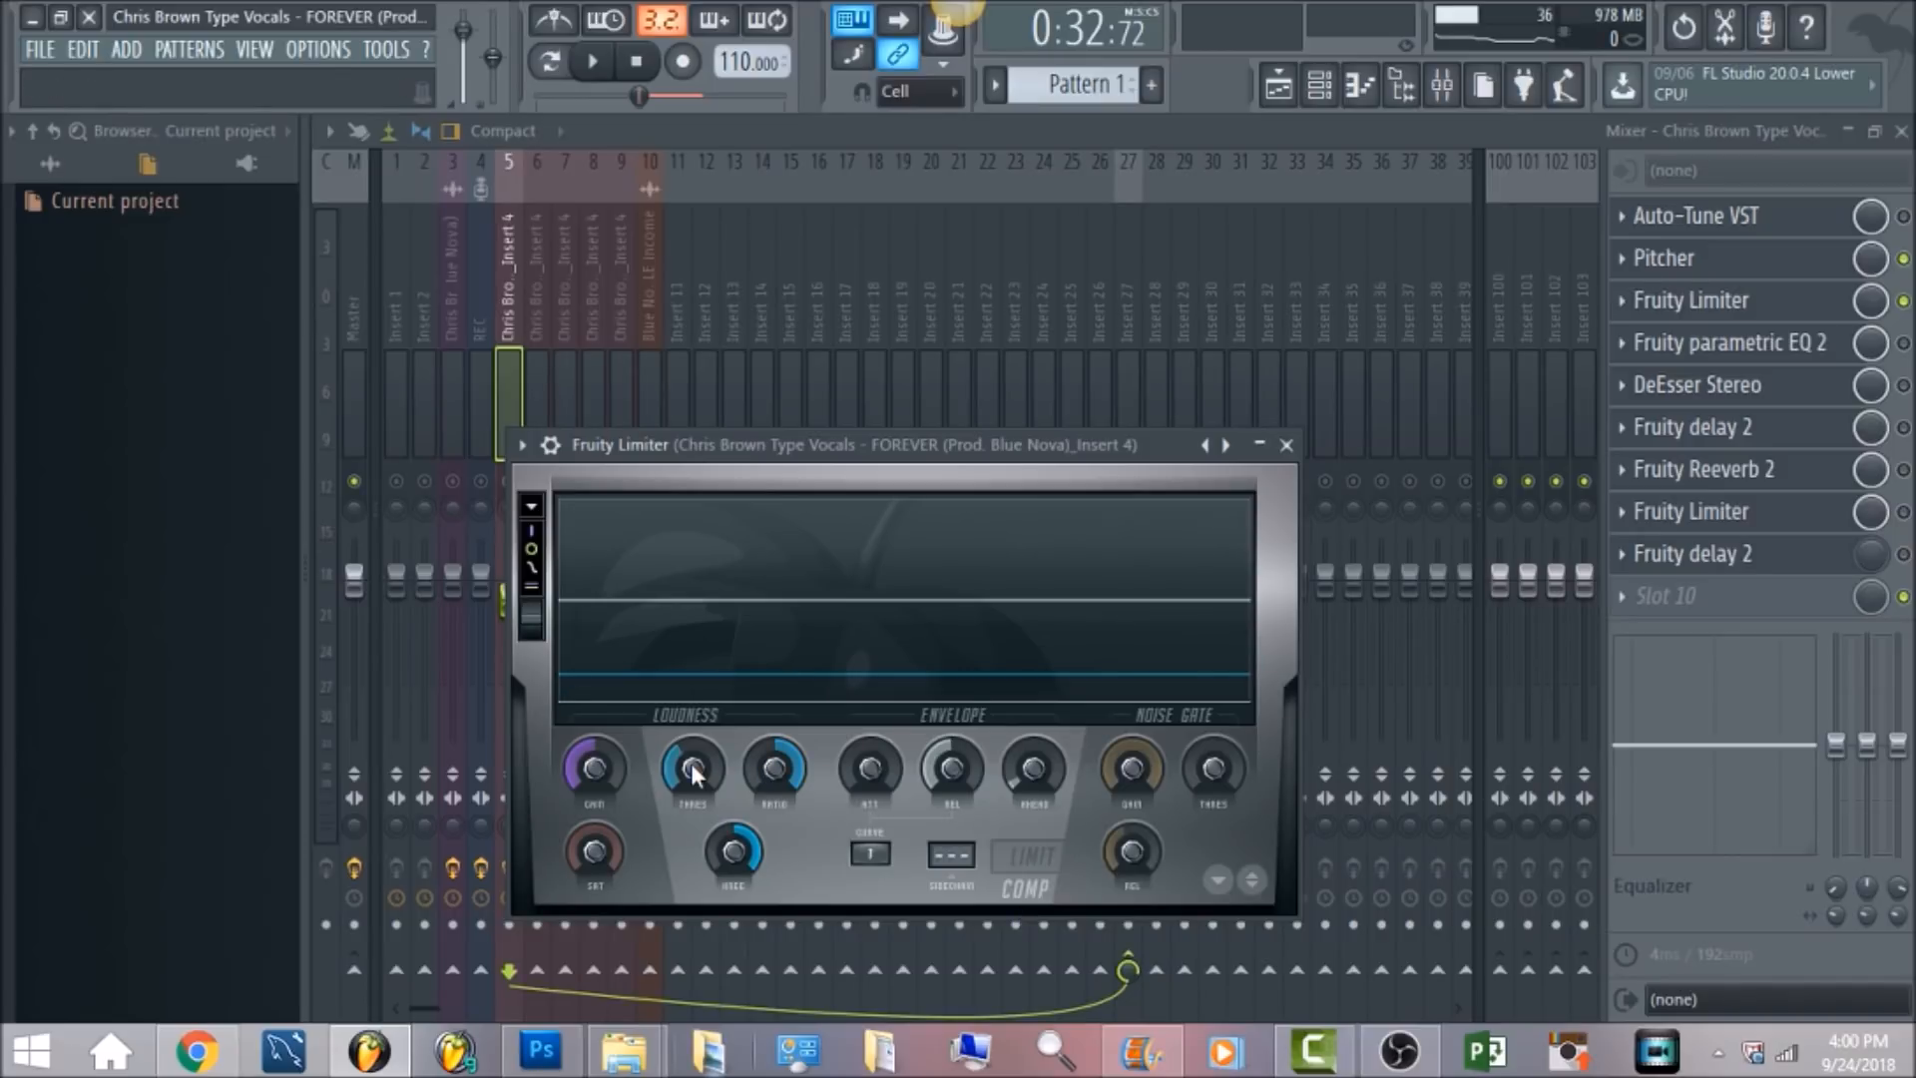
left_click_drag(692, 769, 693, 772)
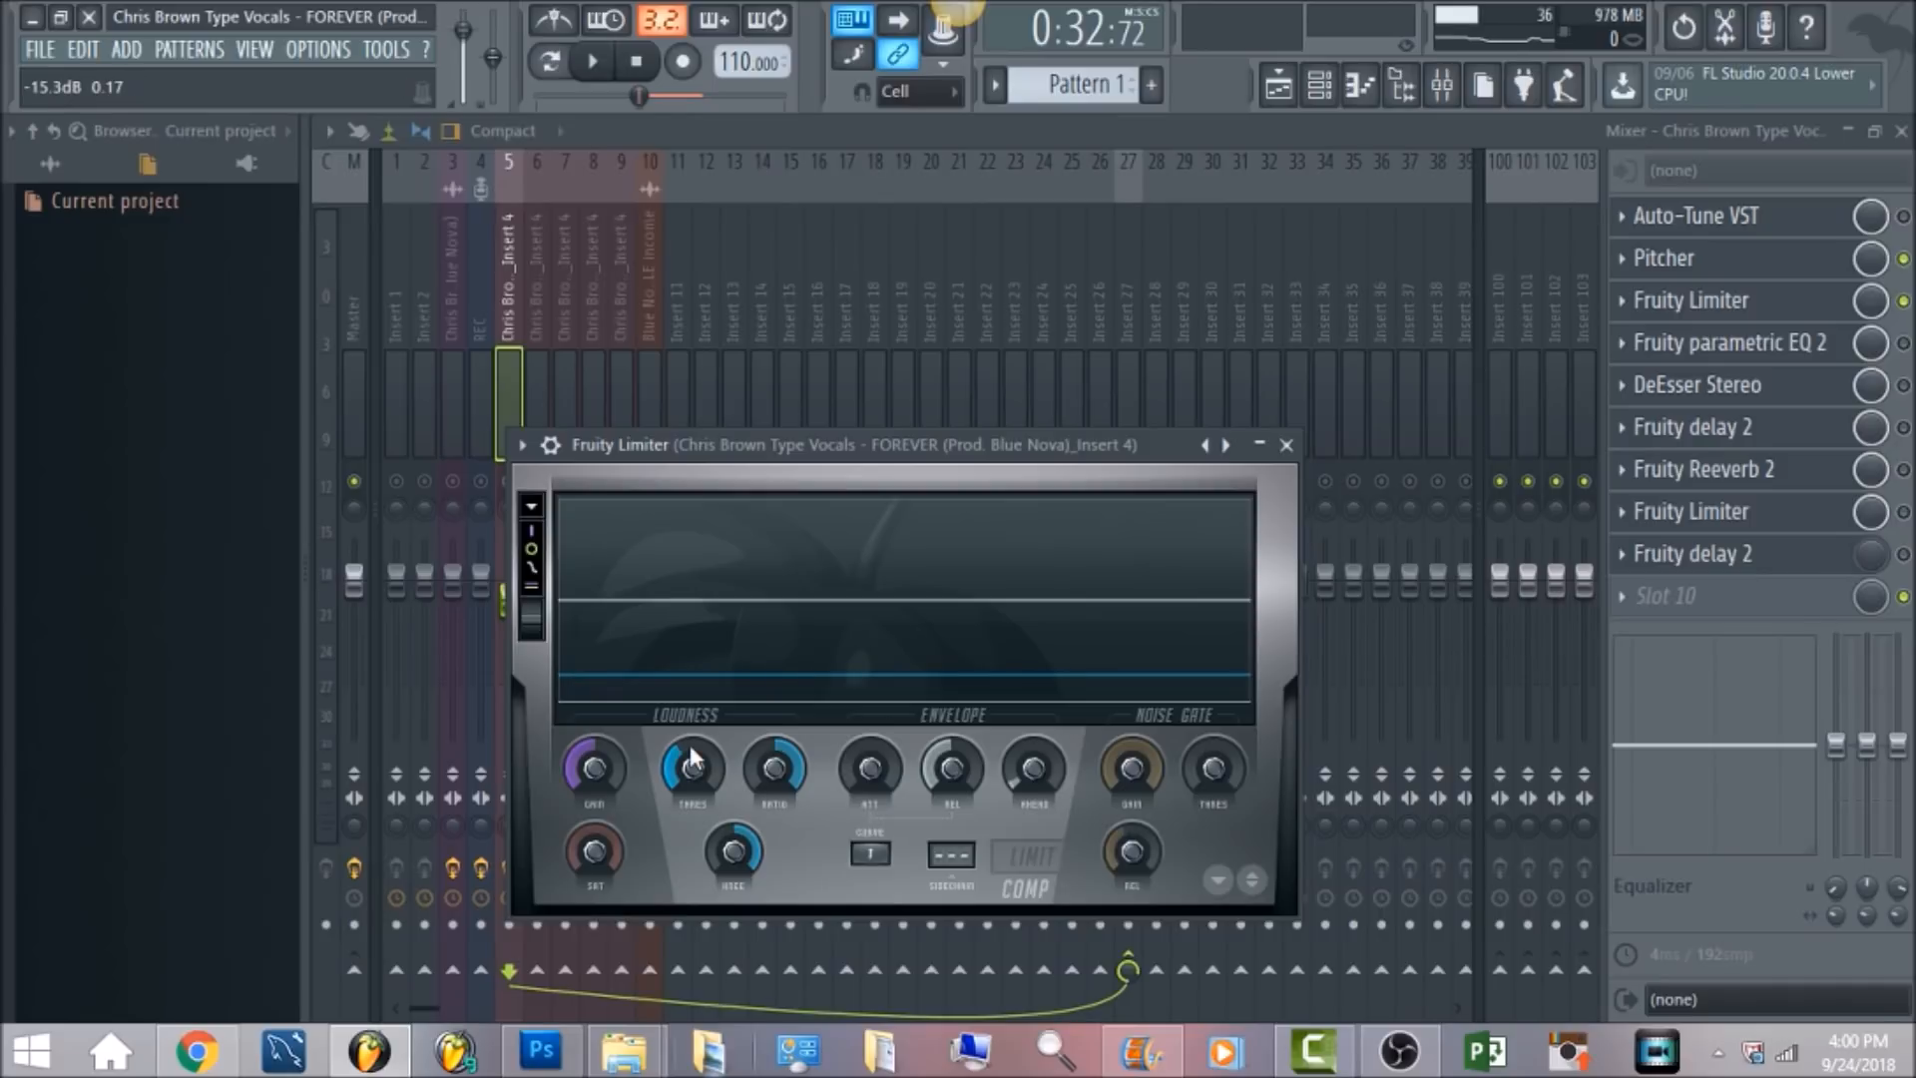
left_click(596, 66)
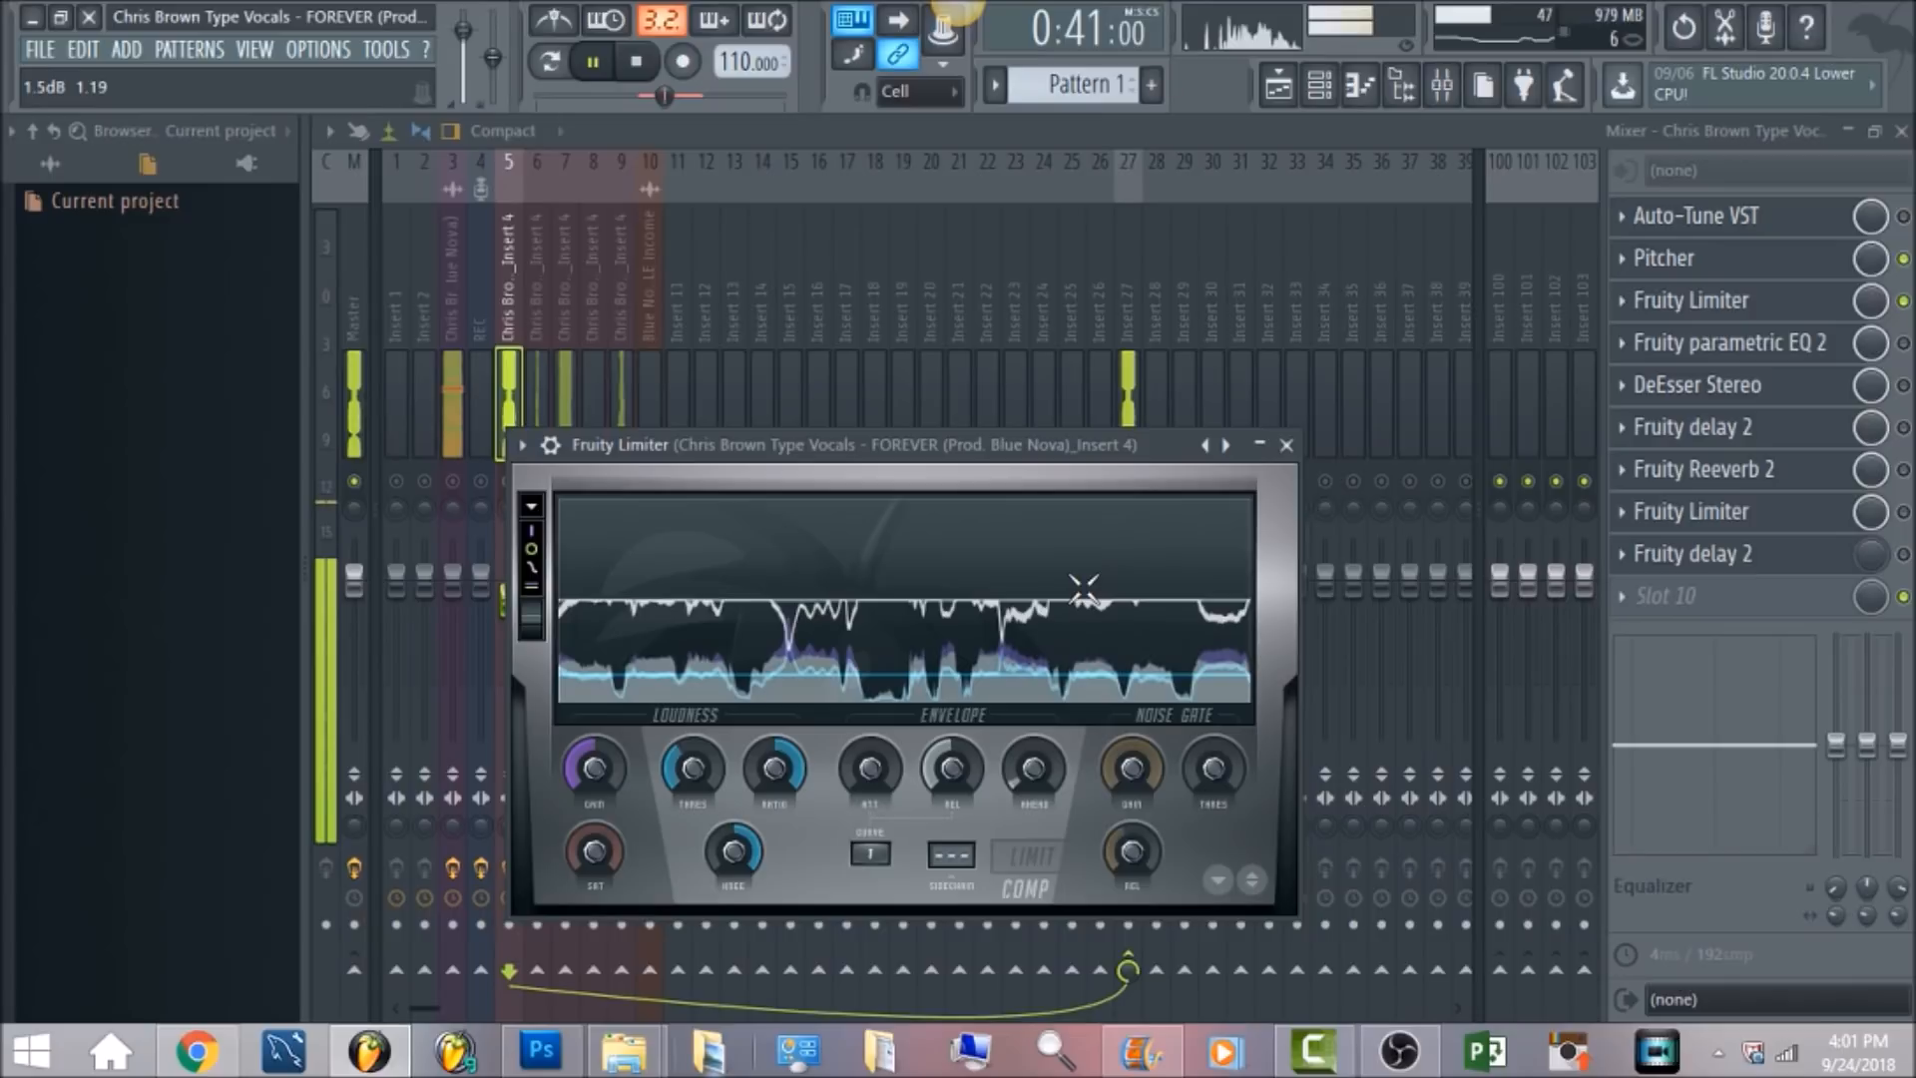
left_click(637, 66)
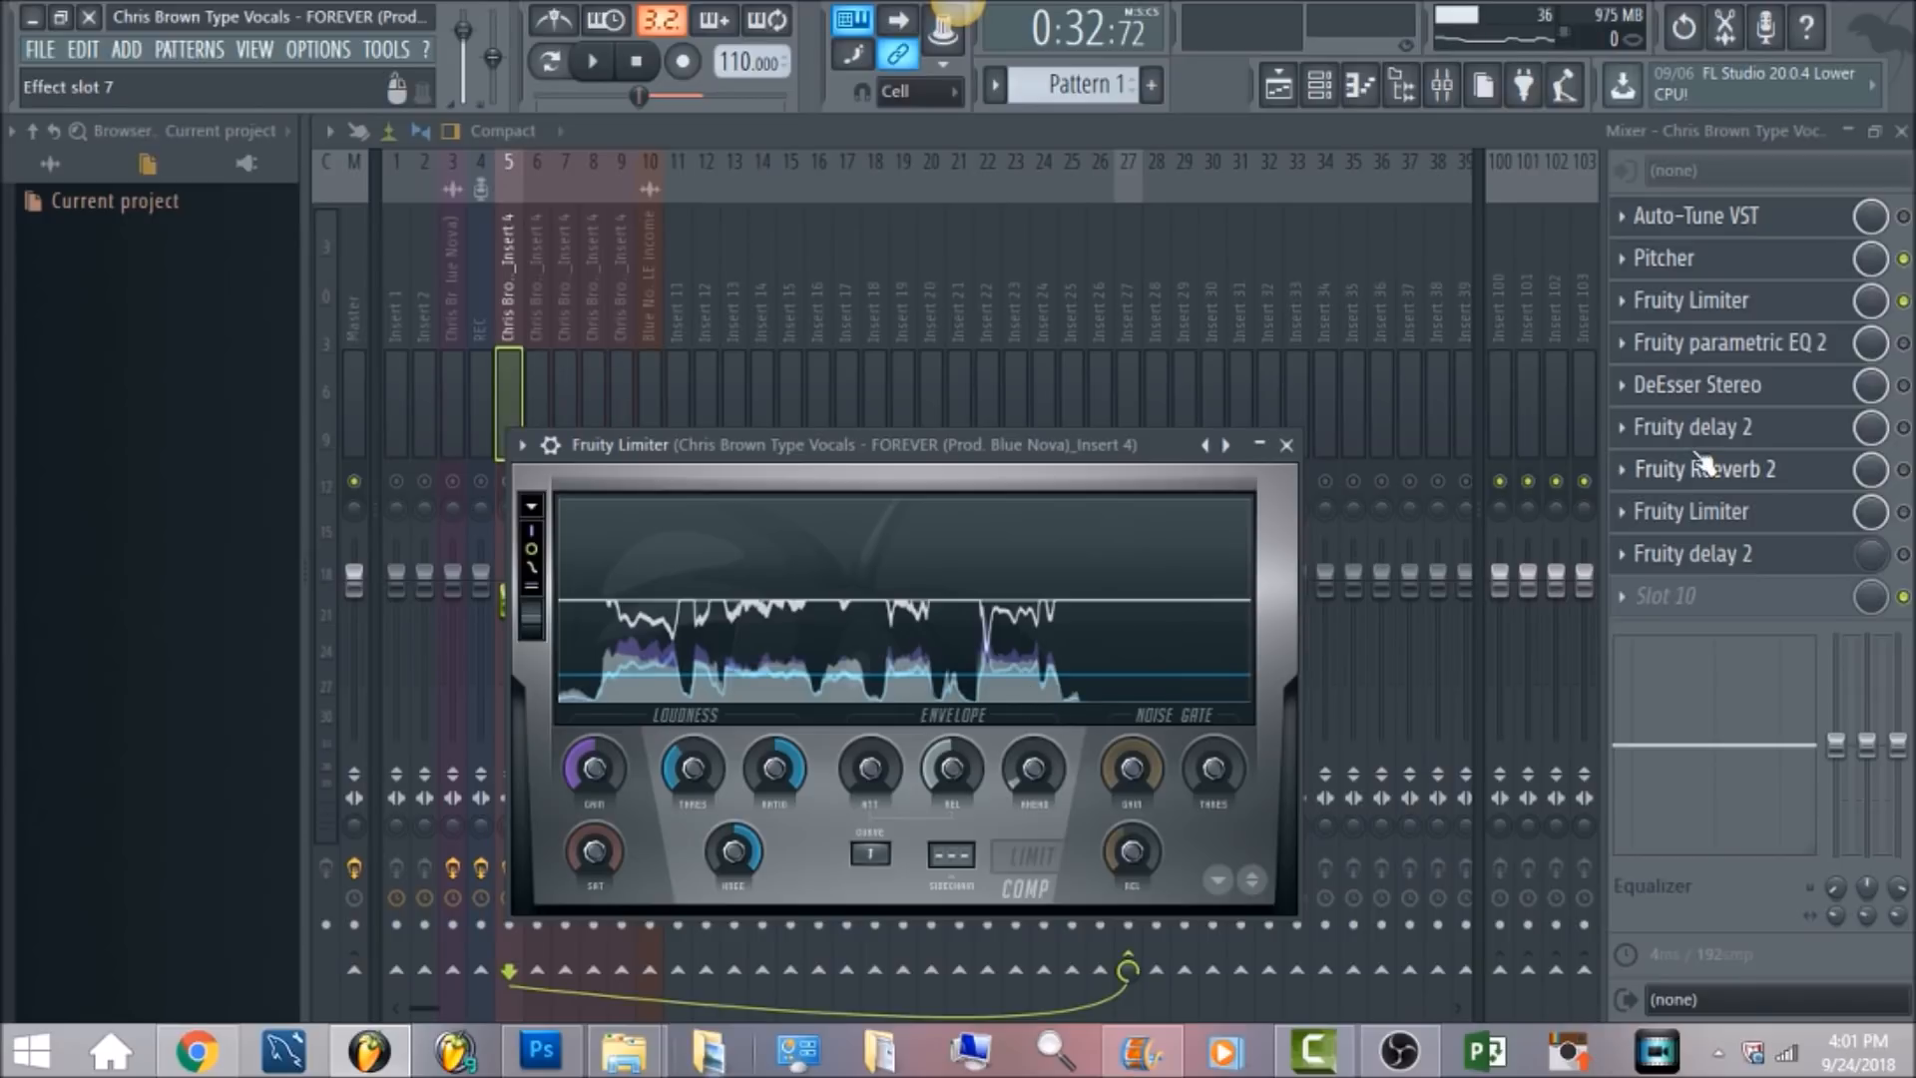
Enable Fruity parametric EQ 2 on the vocal track and open its EQ curve
left_click(1903, 344)
left_click(1775, 362)
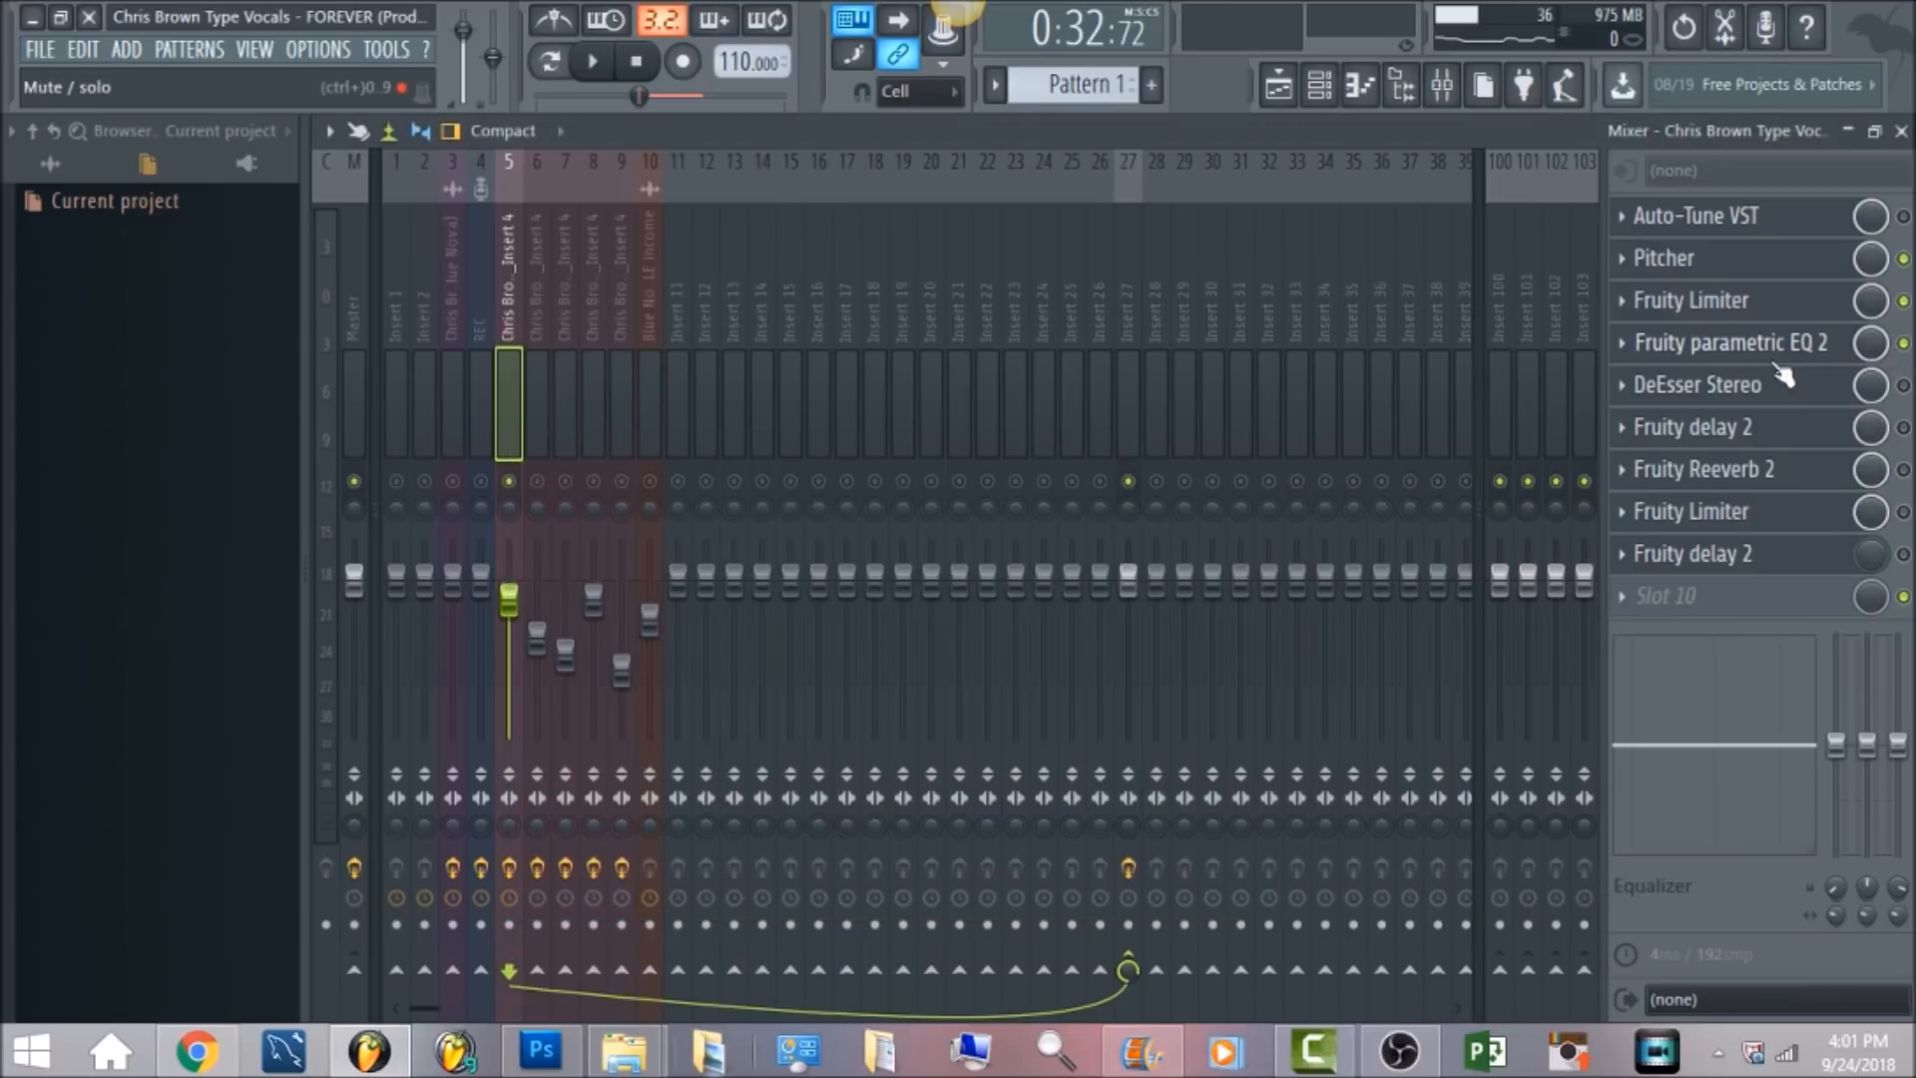
left_click(1791, 349)
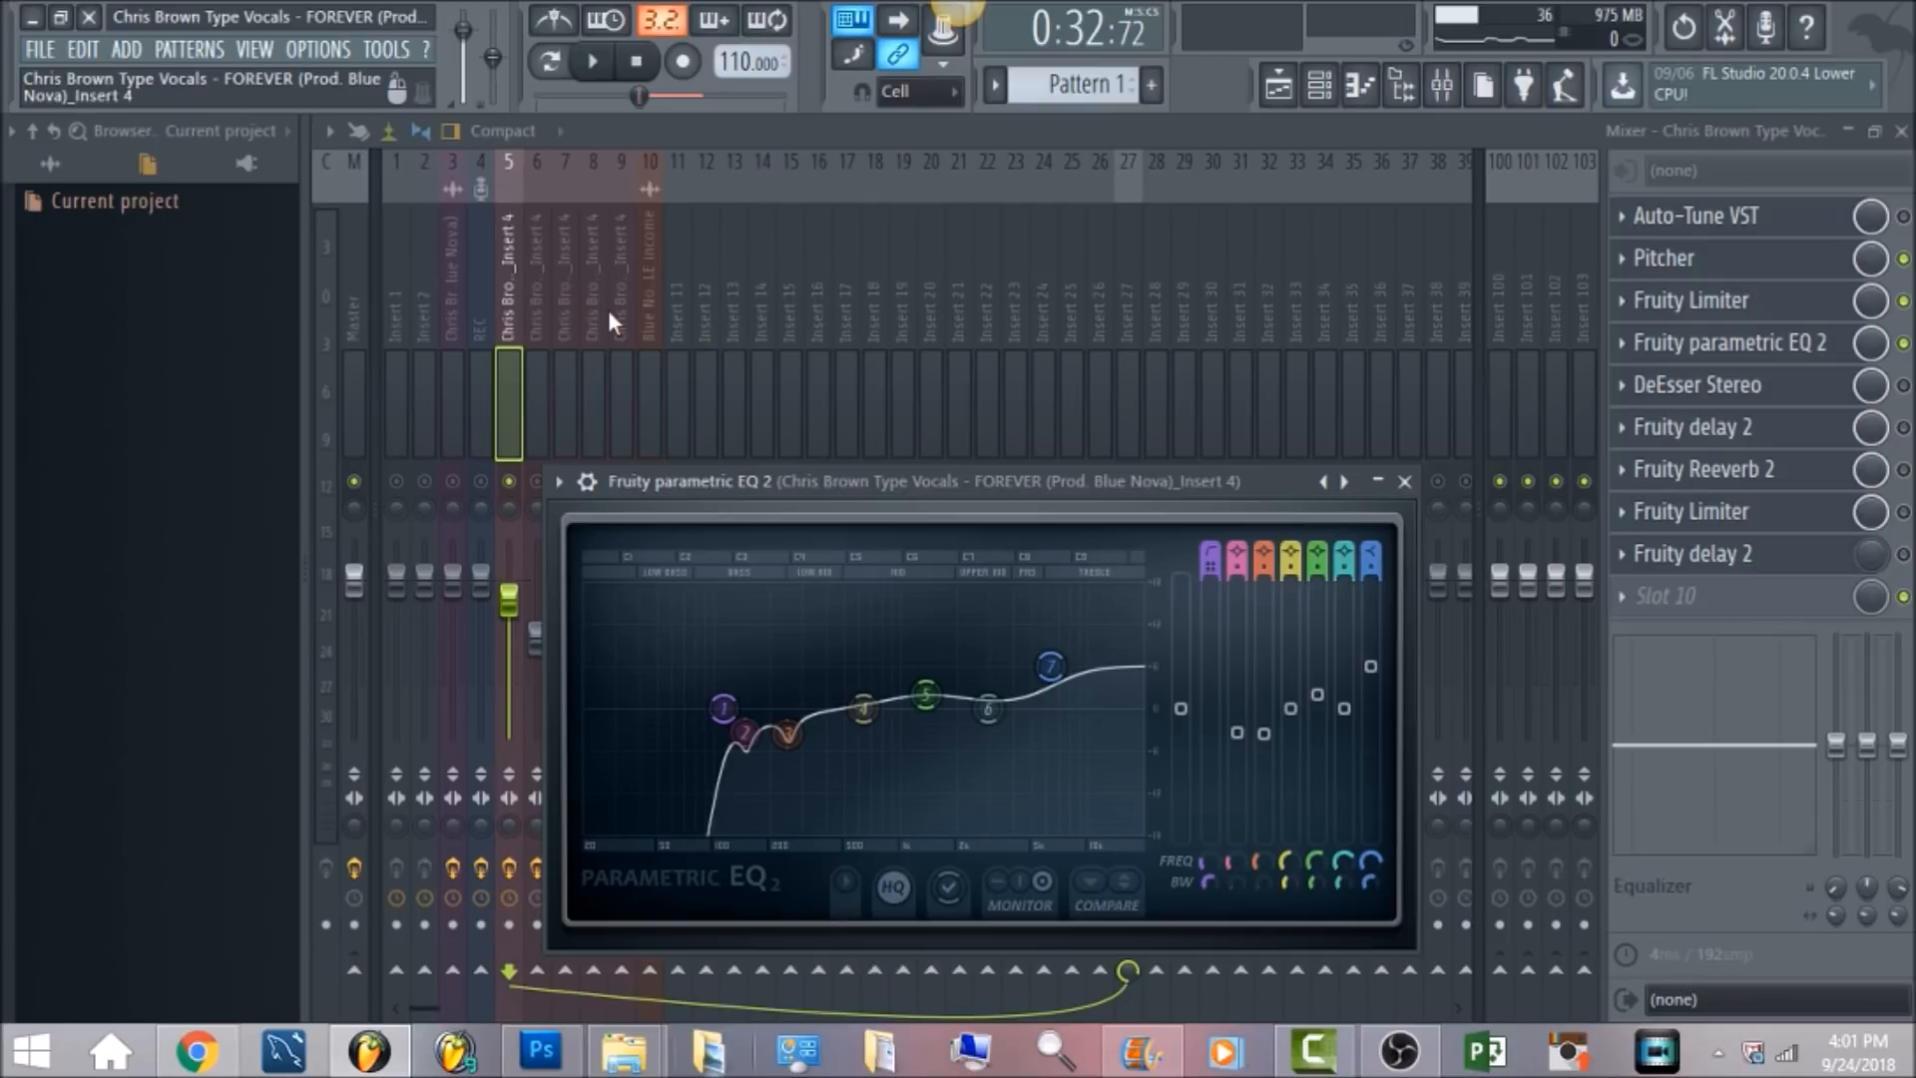
left_click(1903, 385)
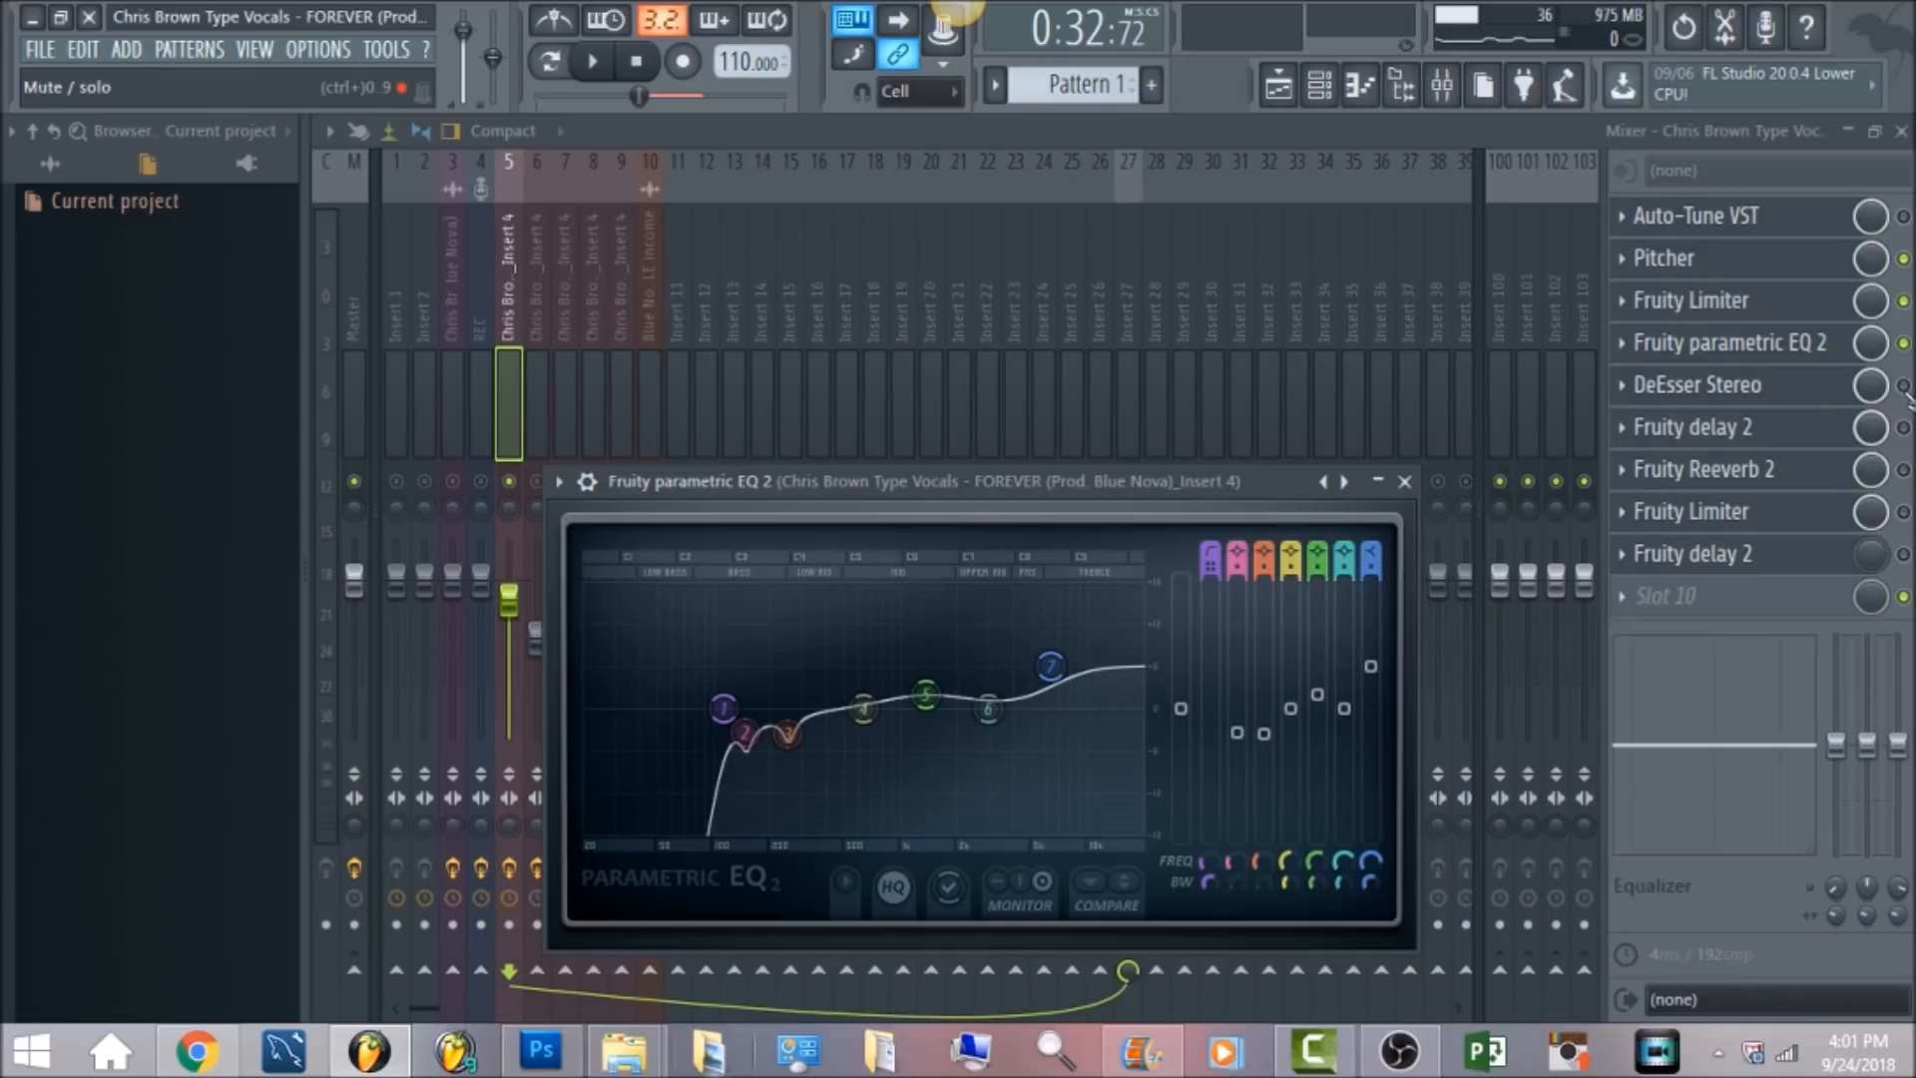
left_click(1780, 387)
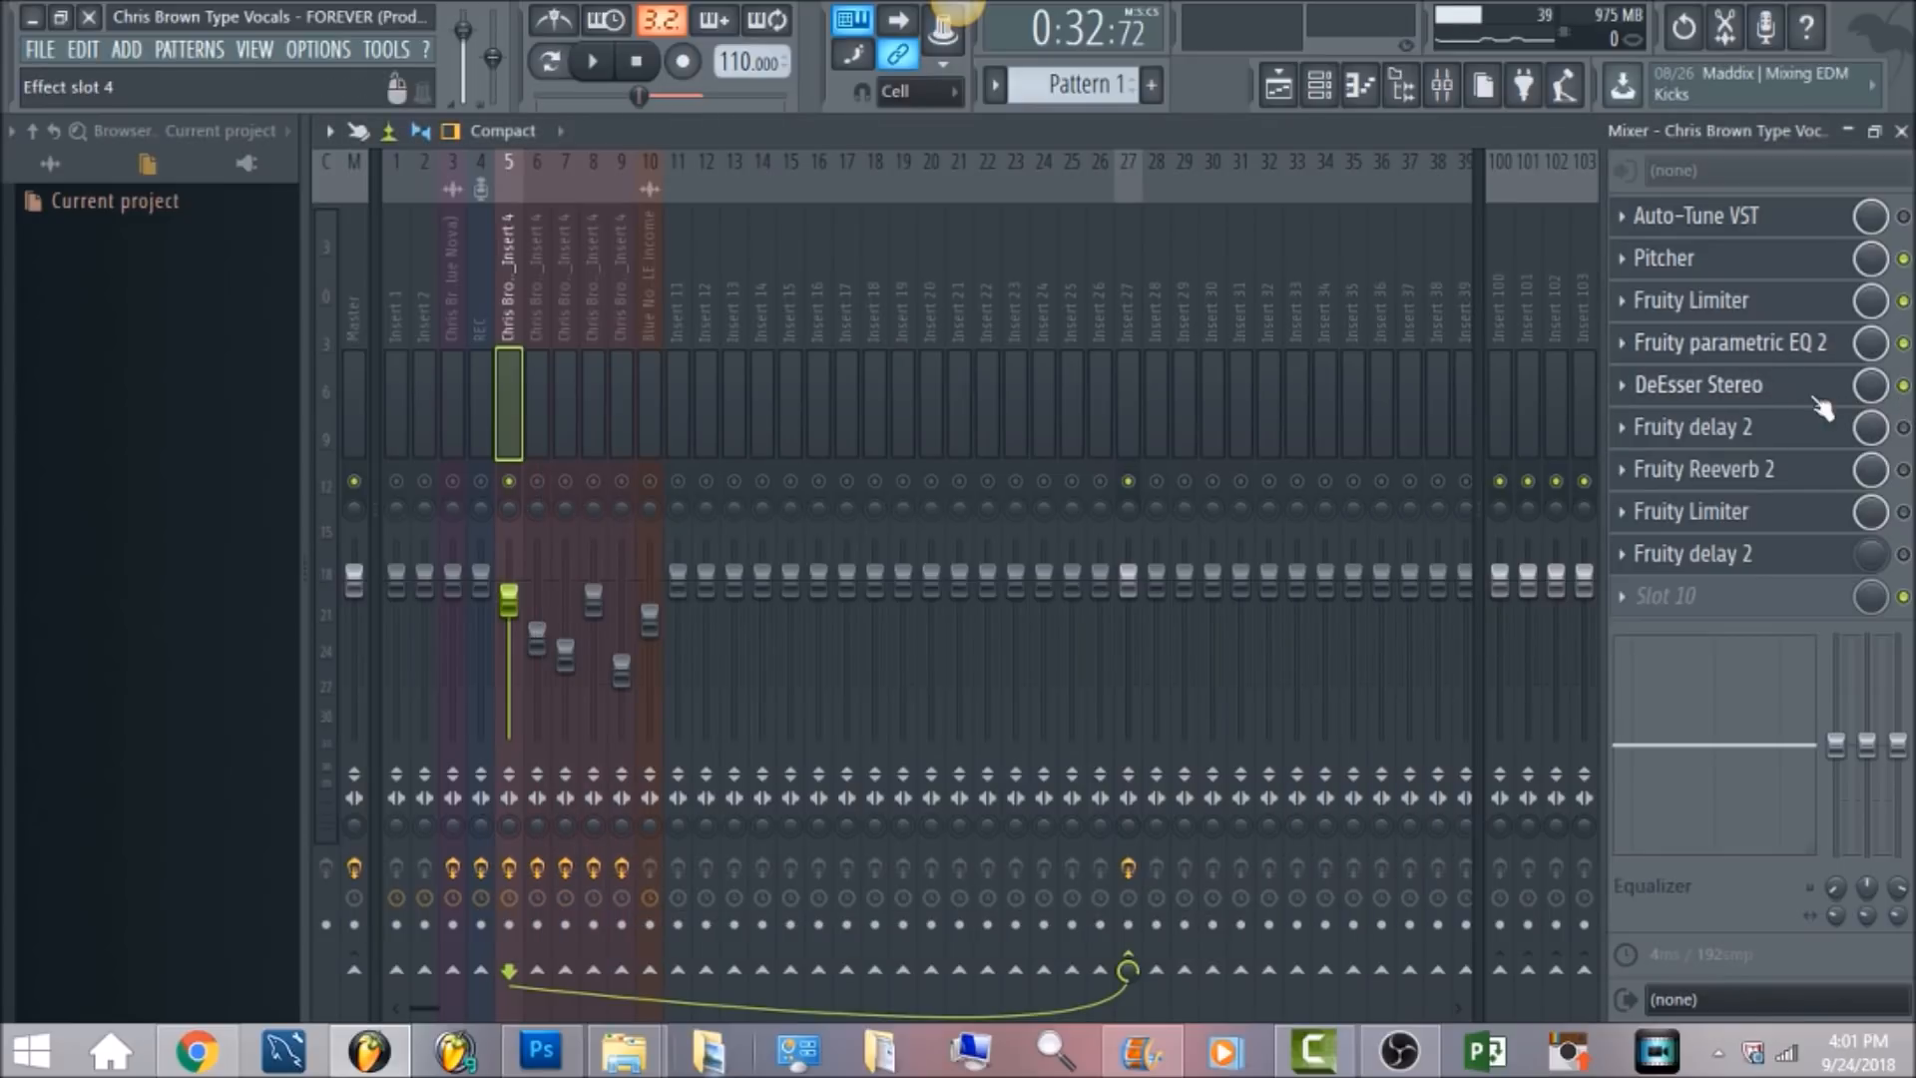
left_click(1903, 386)
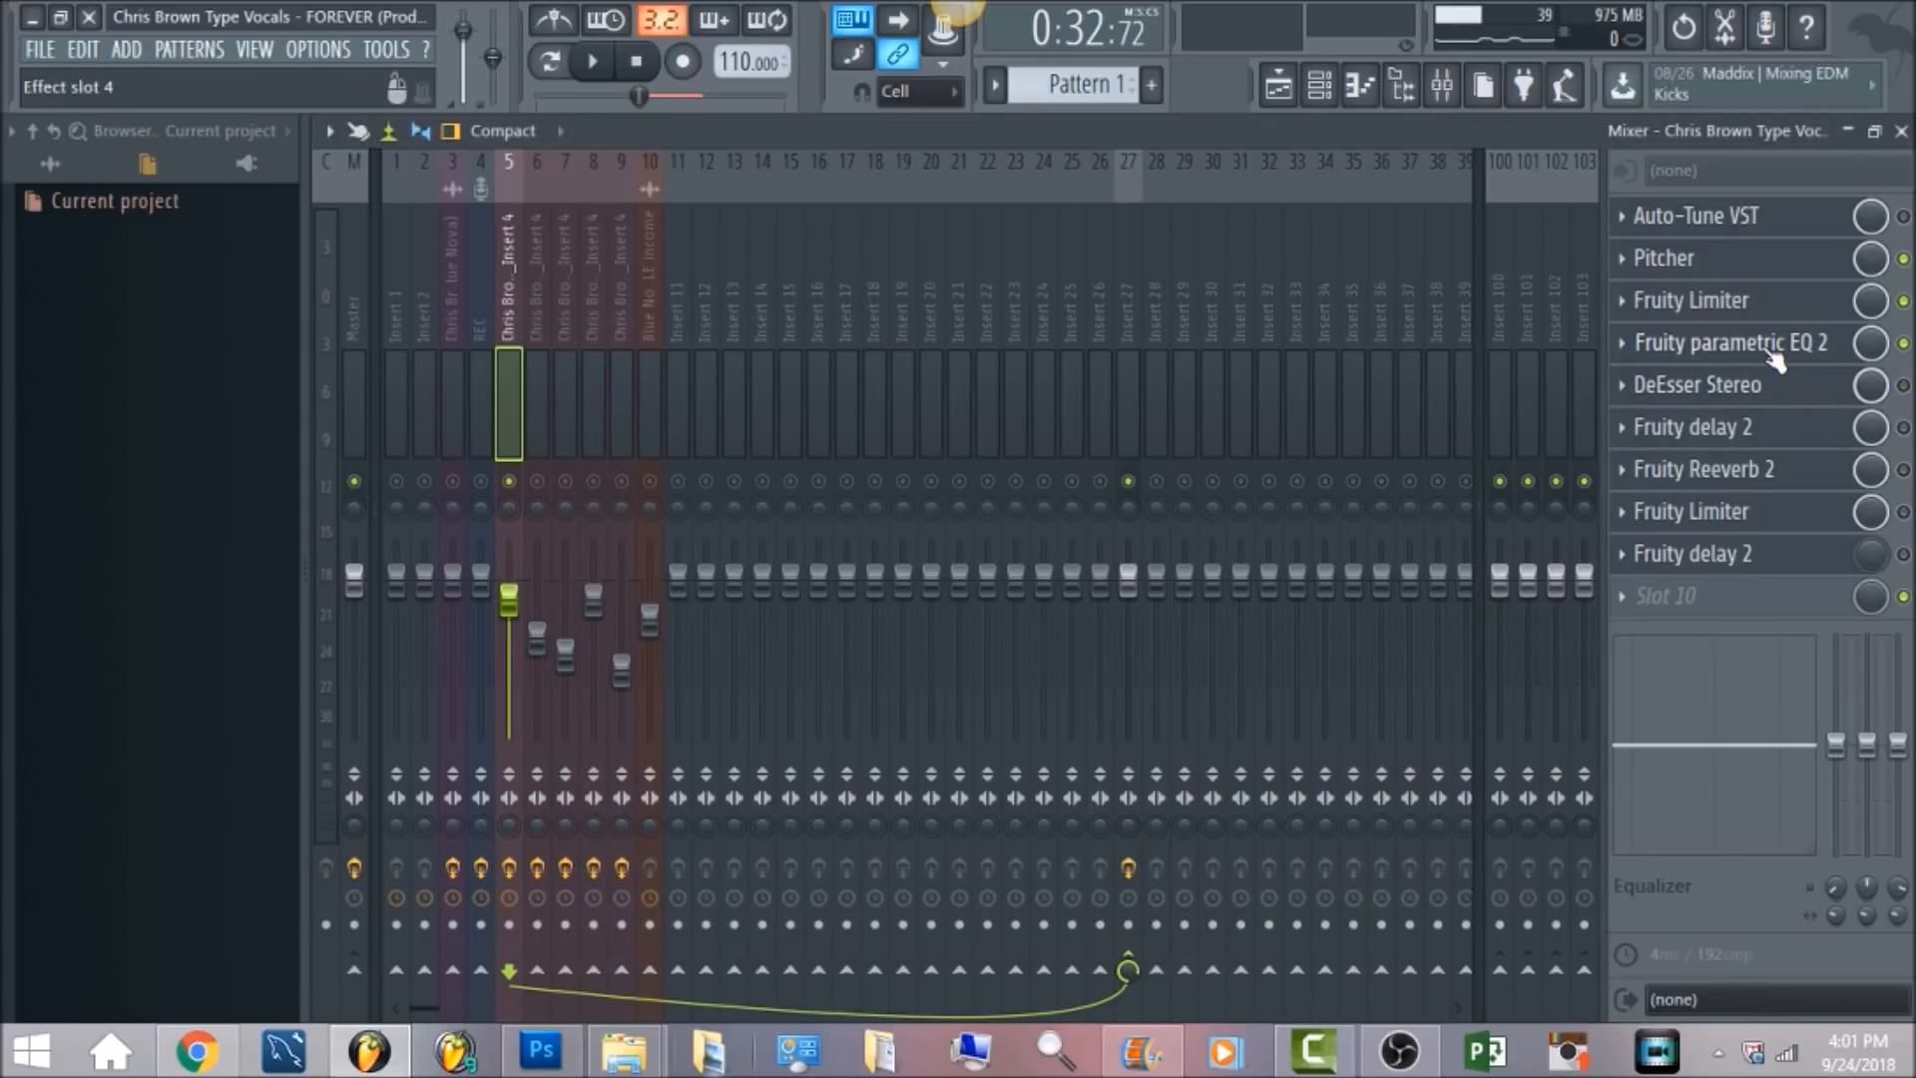
Audition the soloed vocal with the Fruity parametric EQ 2 curve open, and stop playback
left_click(1714, 349)
left_click(596, 62)
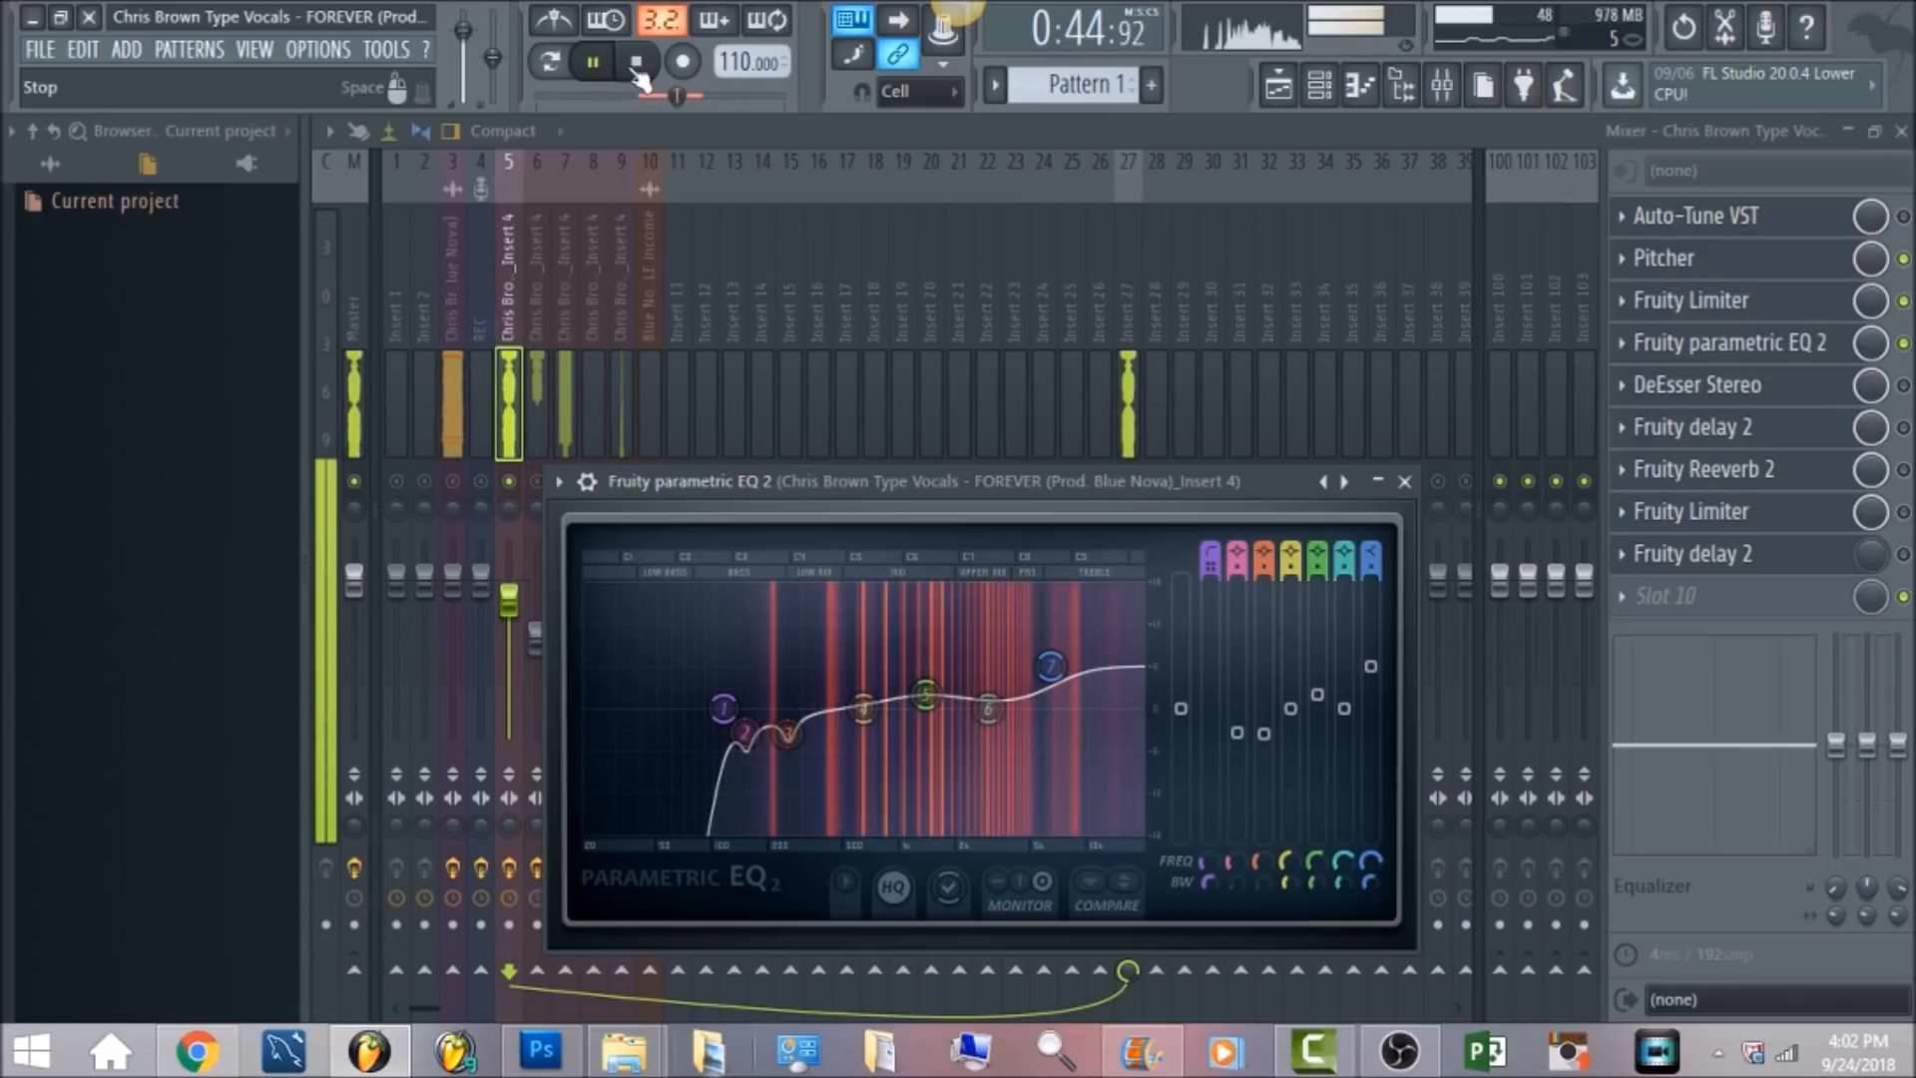
left_click(638, 64)
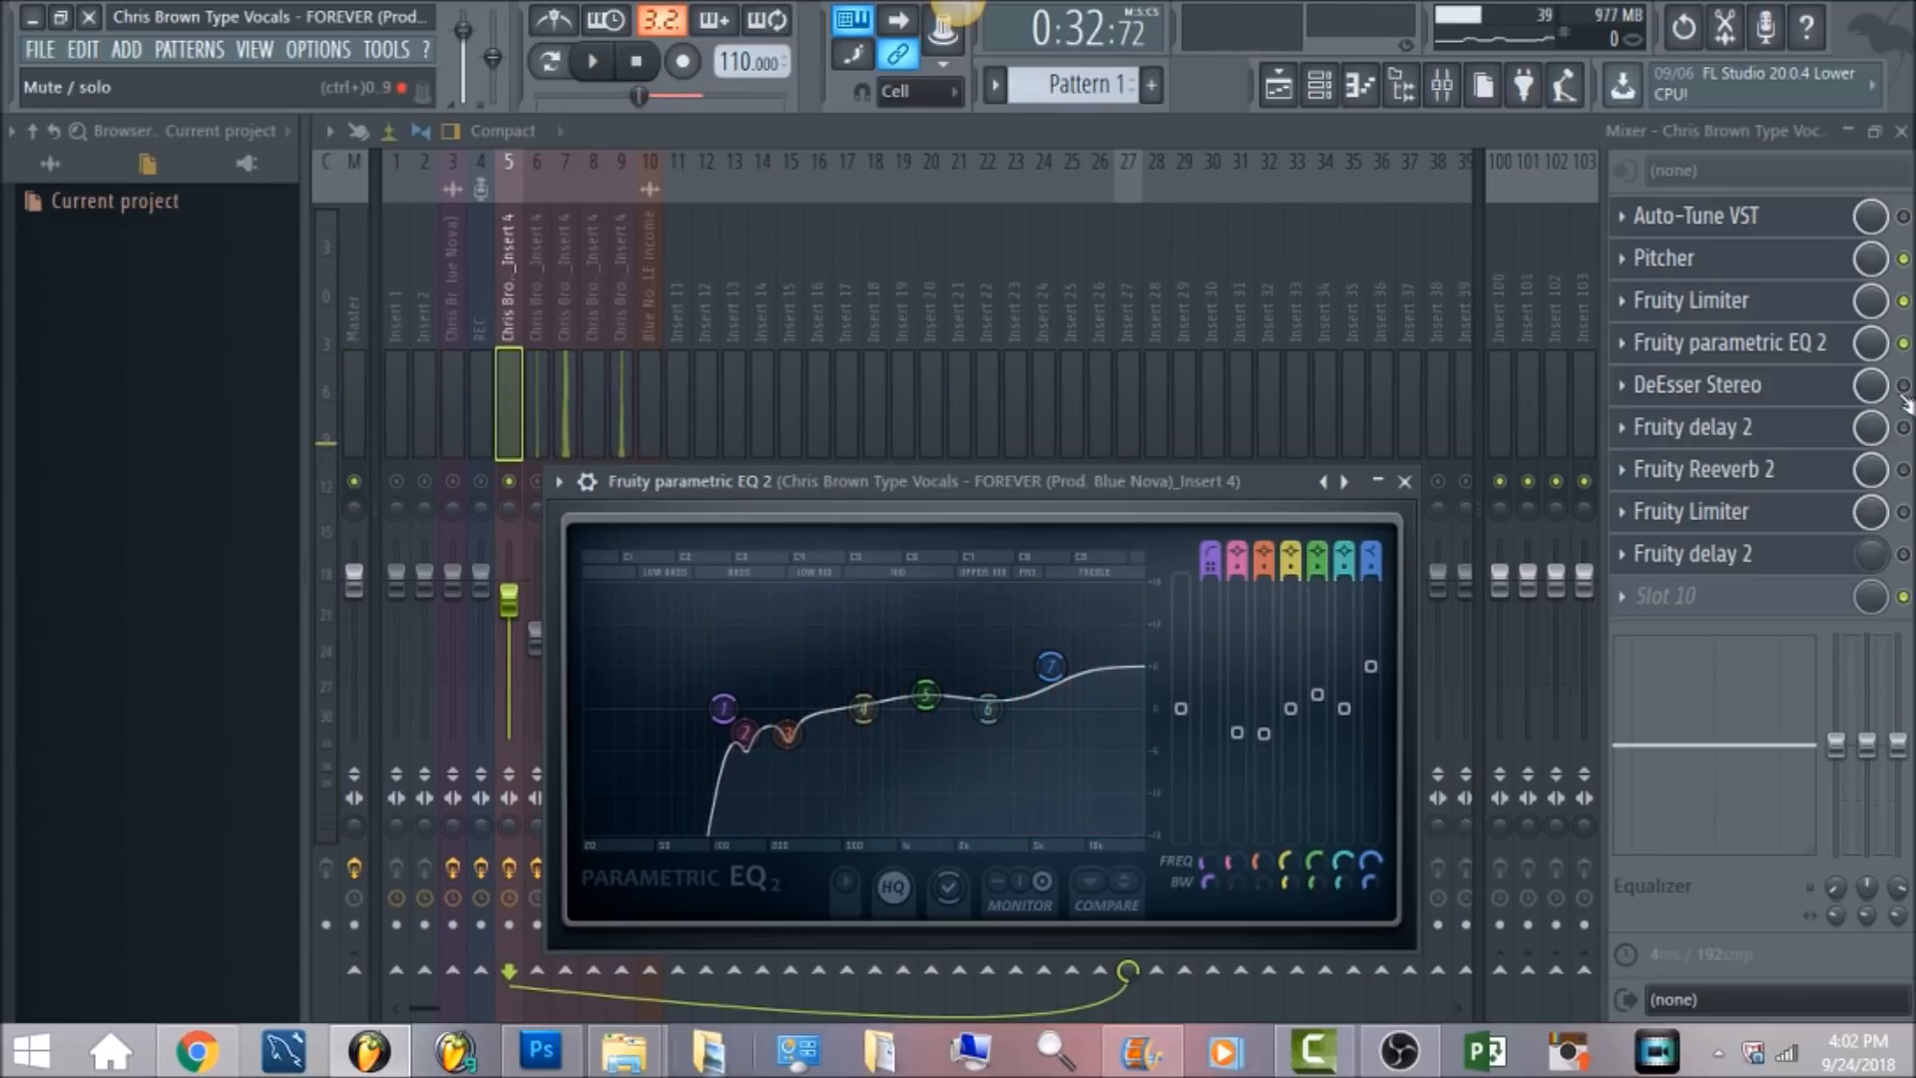
Enable DeEsser Stereo on the vocal track and choose HighPass as its SideChain filter
left_click(1903, 385)
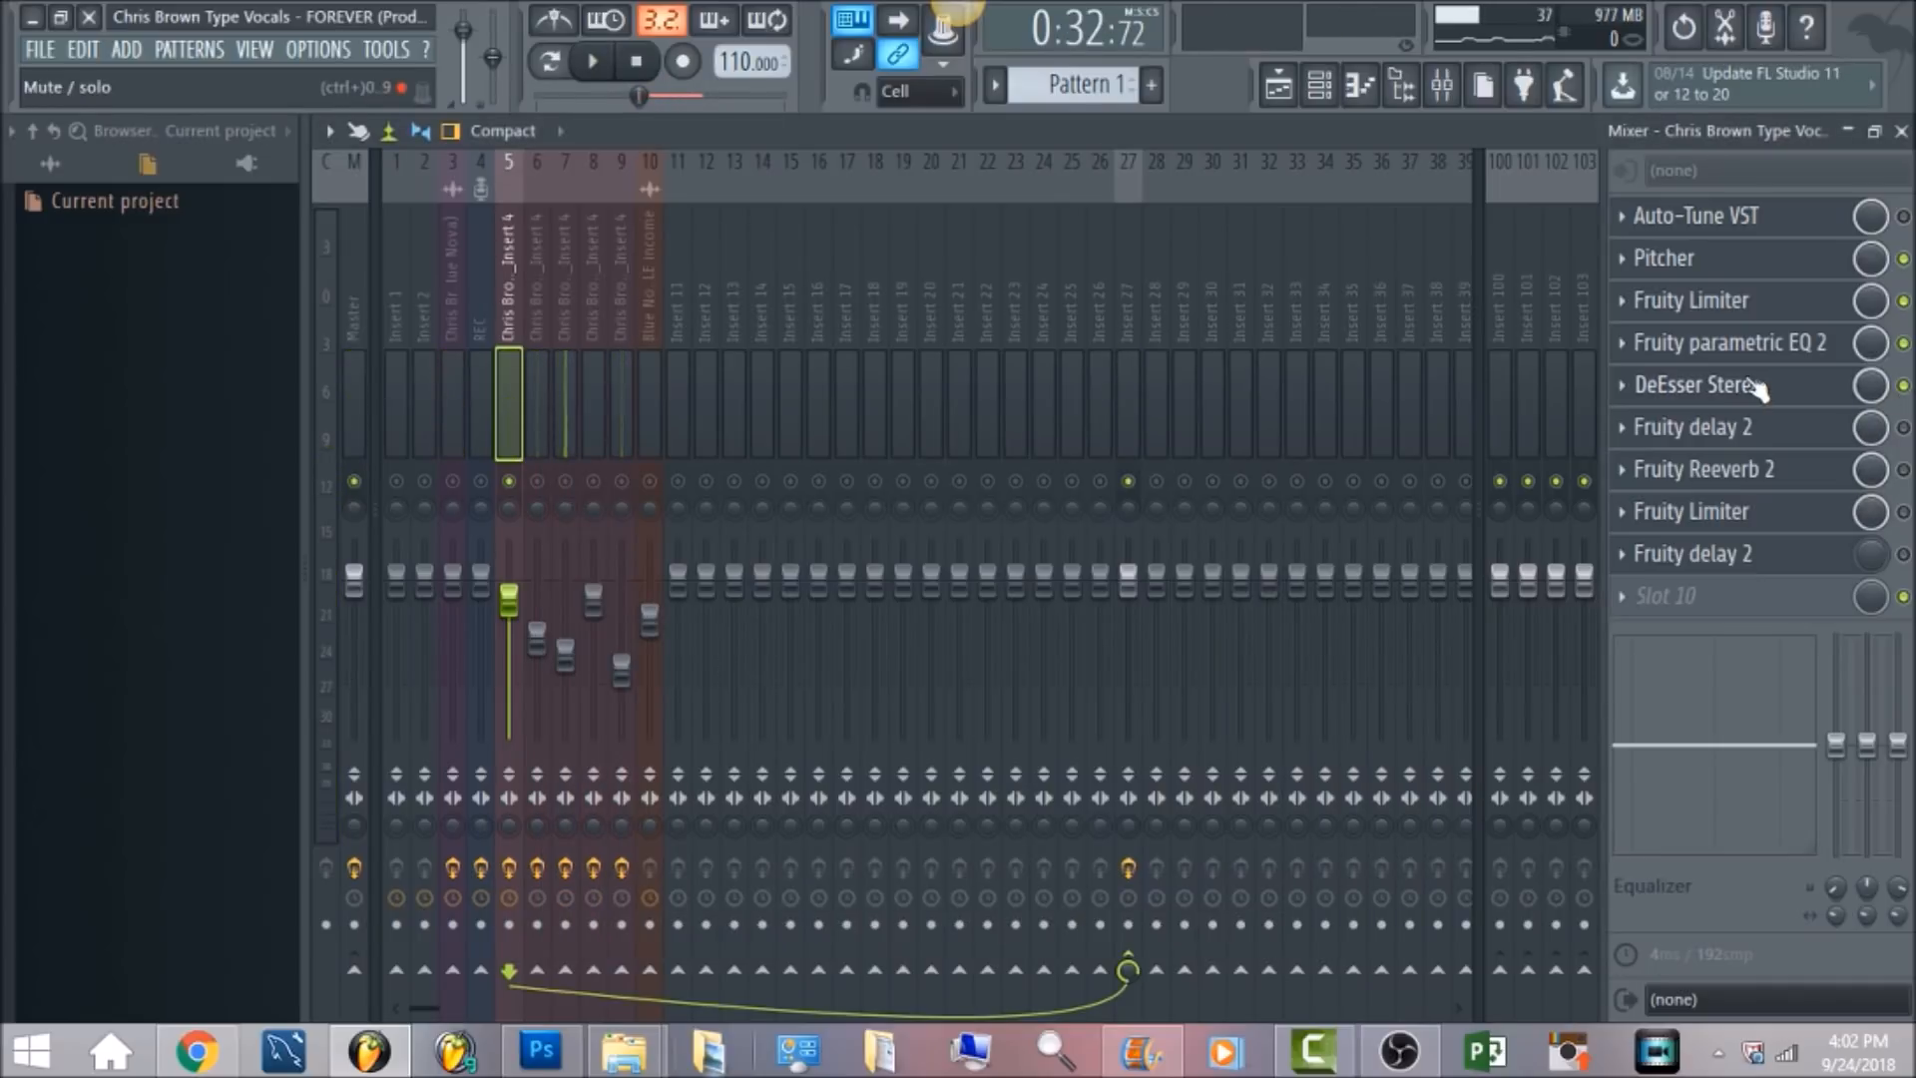
left_click(1758, 387)
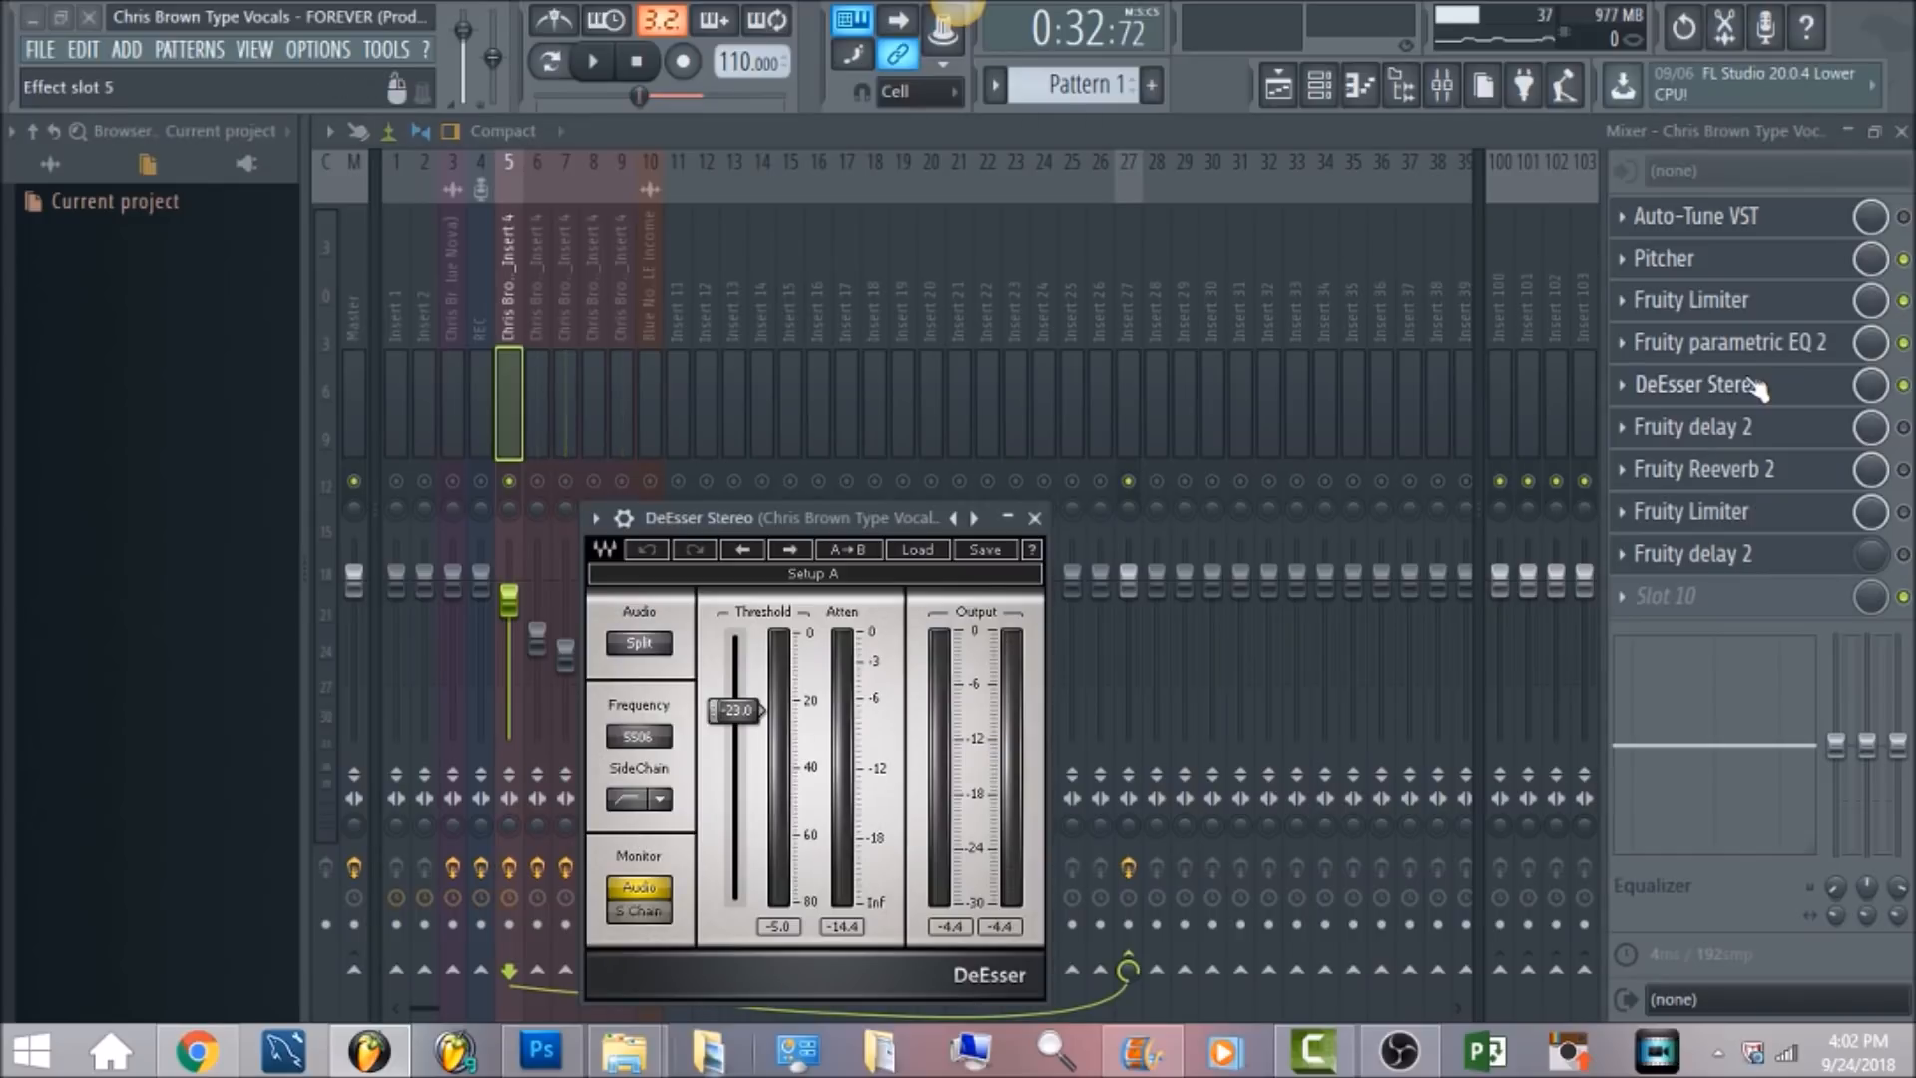
scroll(746, 719, "up", 1)
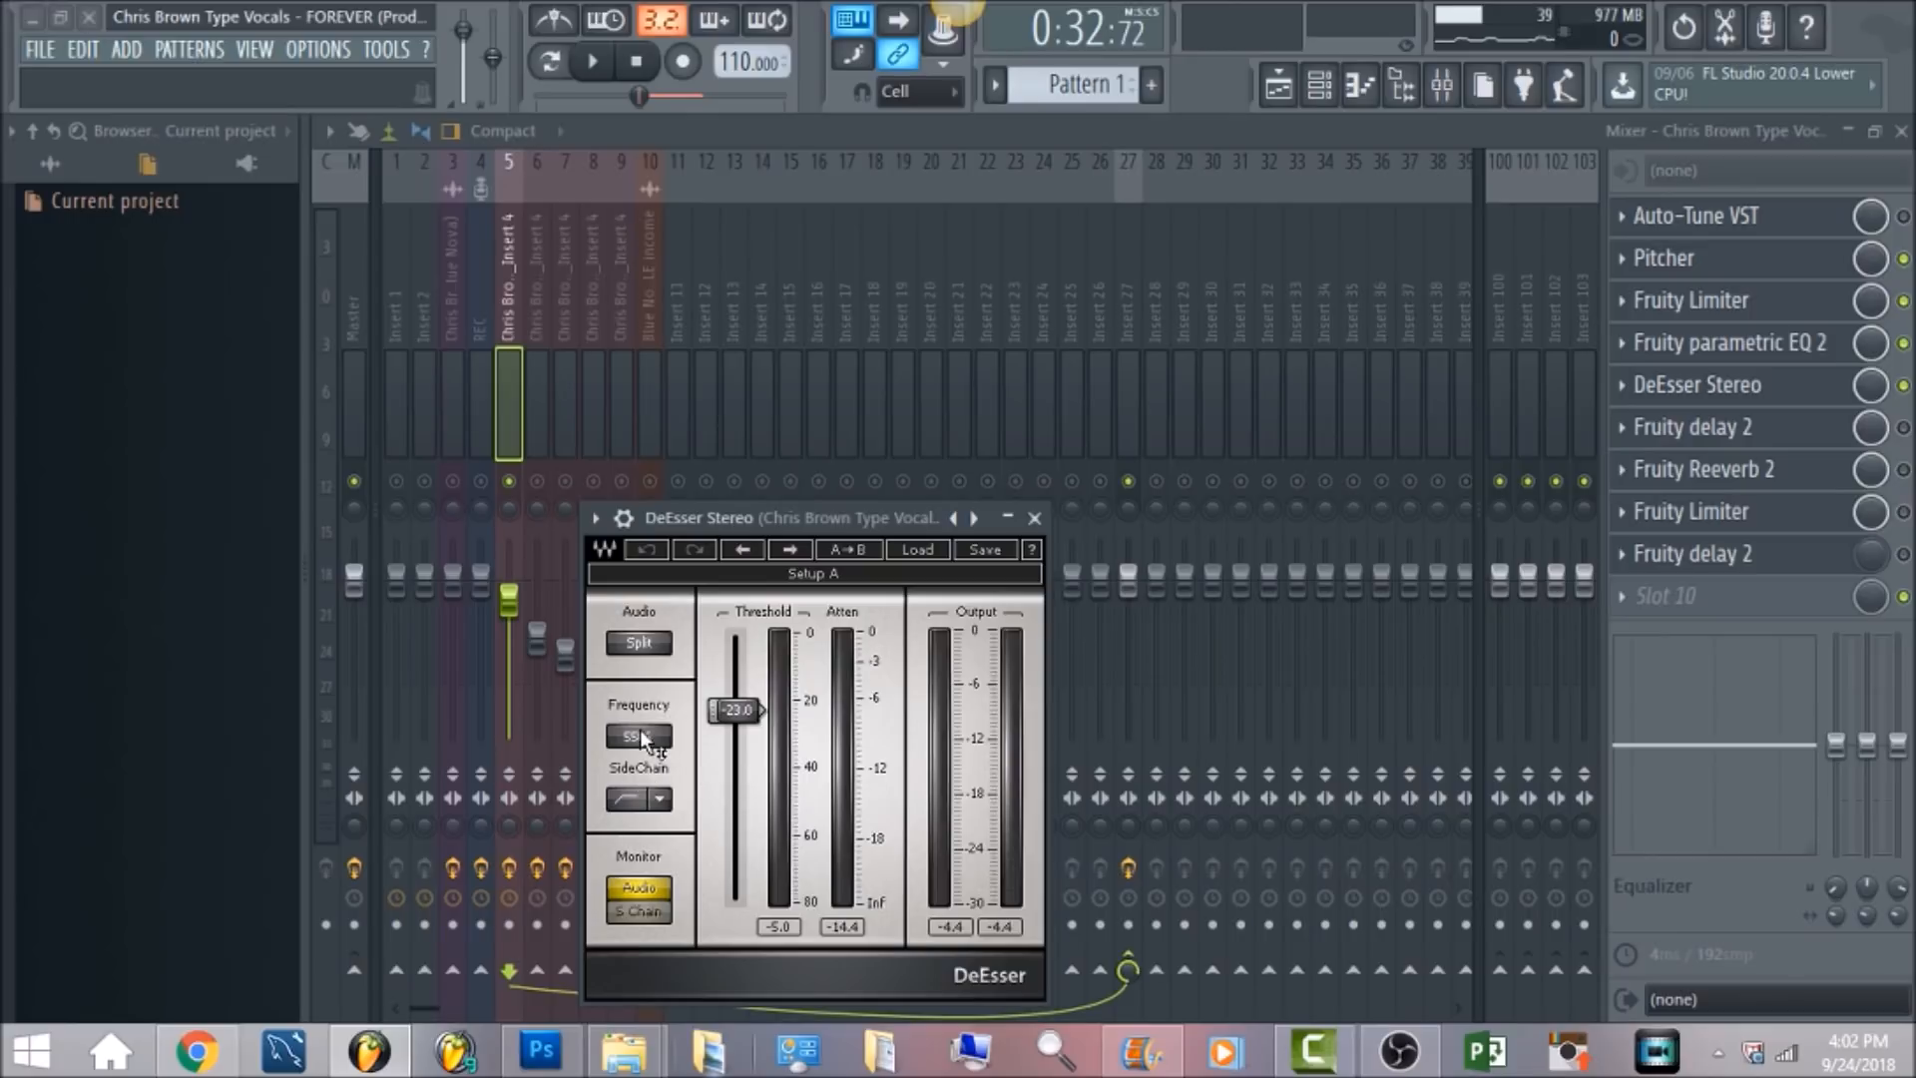
left_click(661, 801)
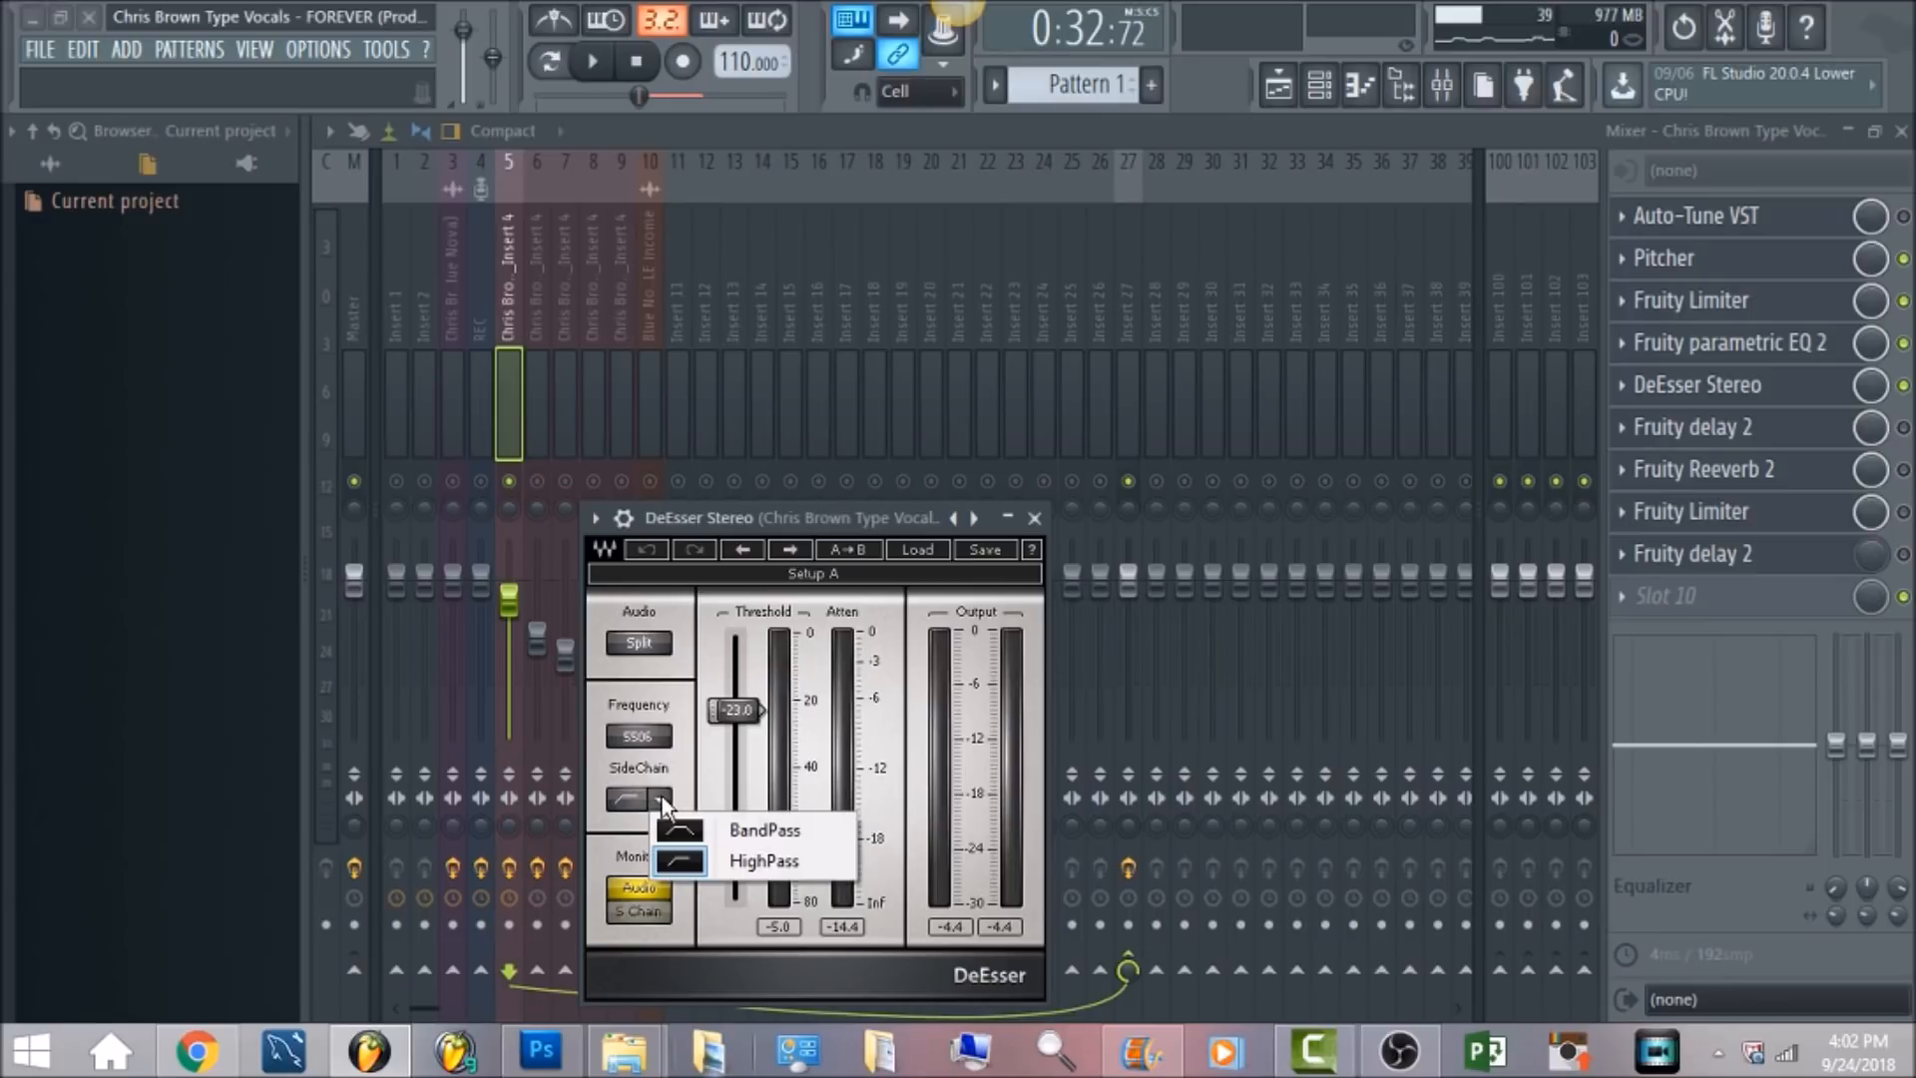
left_click(760, 860)
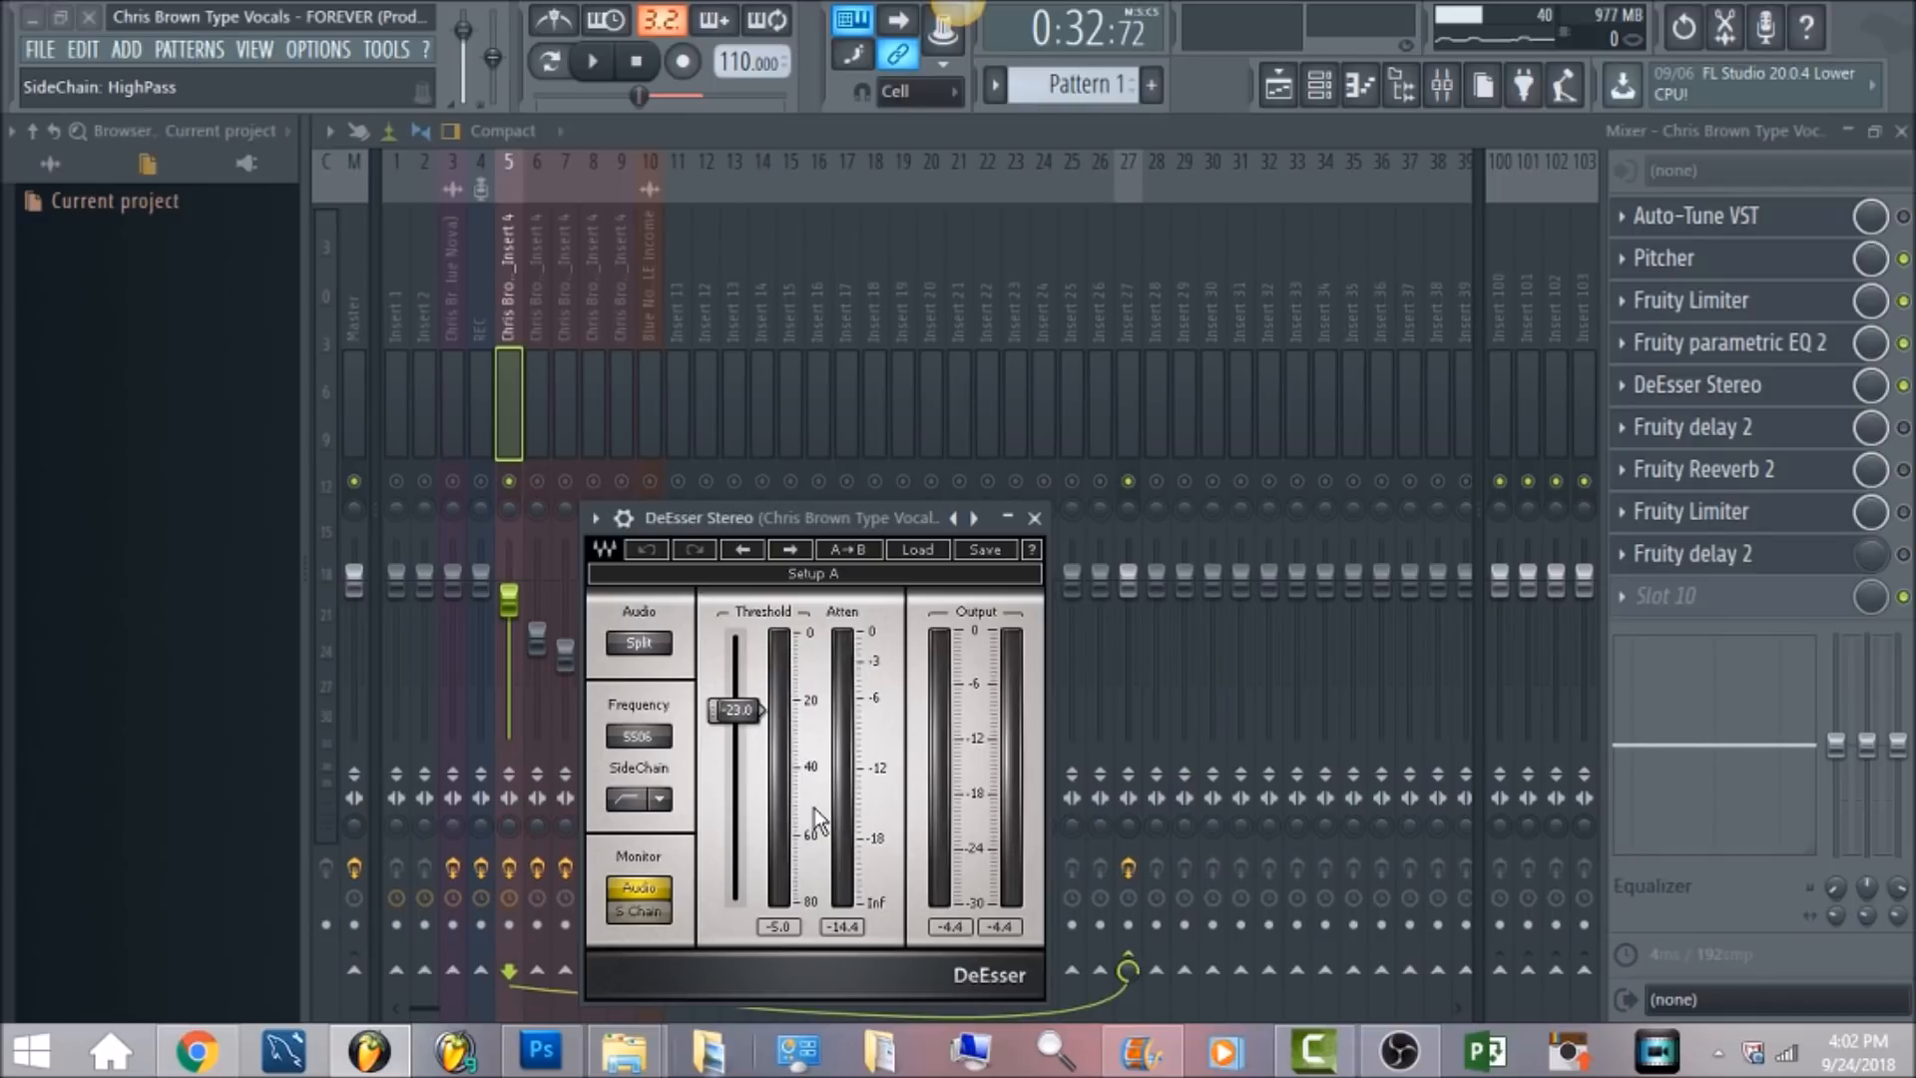
Audition the soloed vocal through DeEsser Stereo and close the plugin
left_click(594, 62)
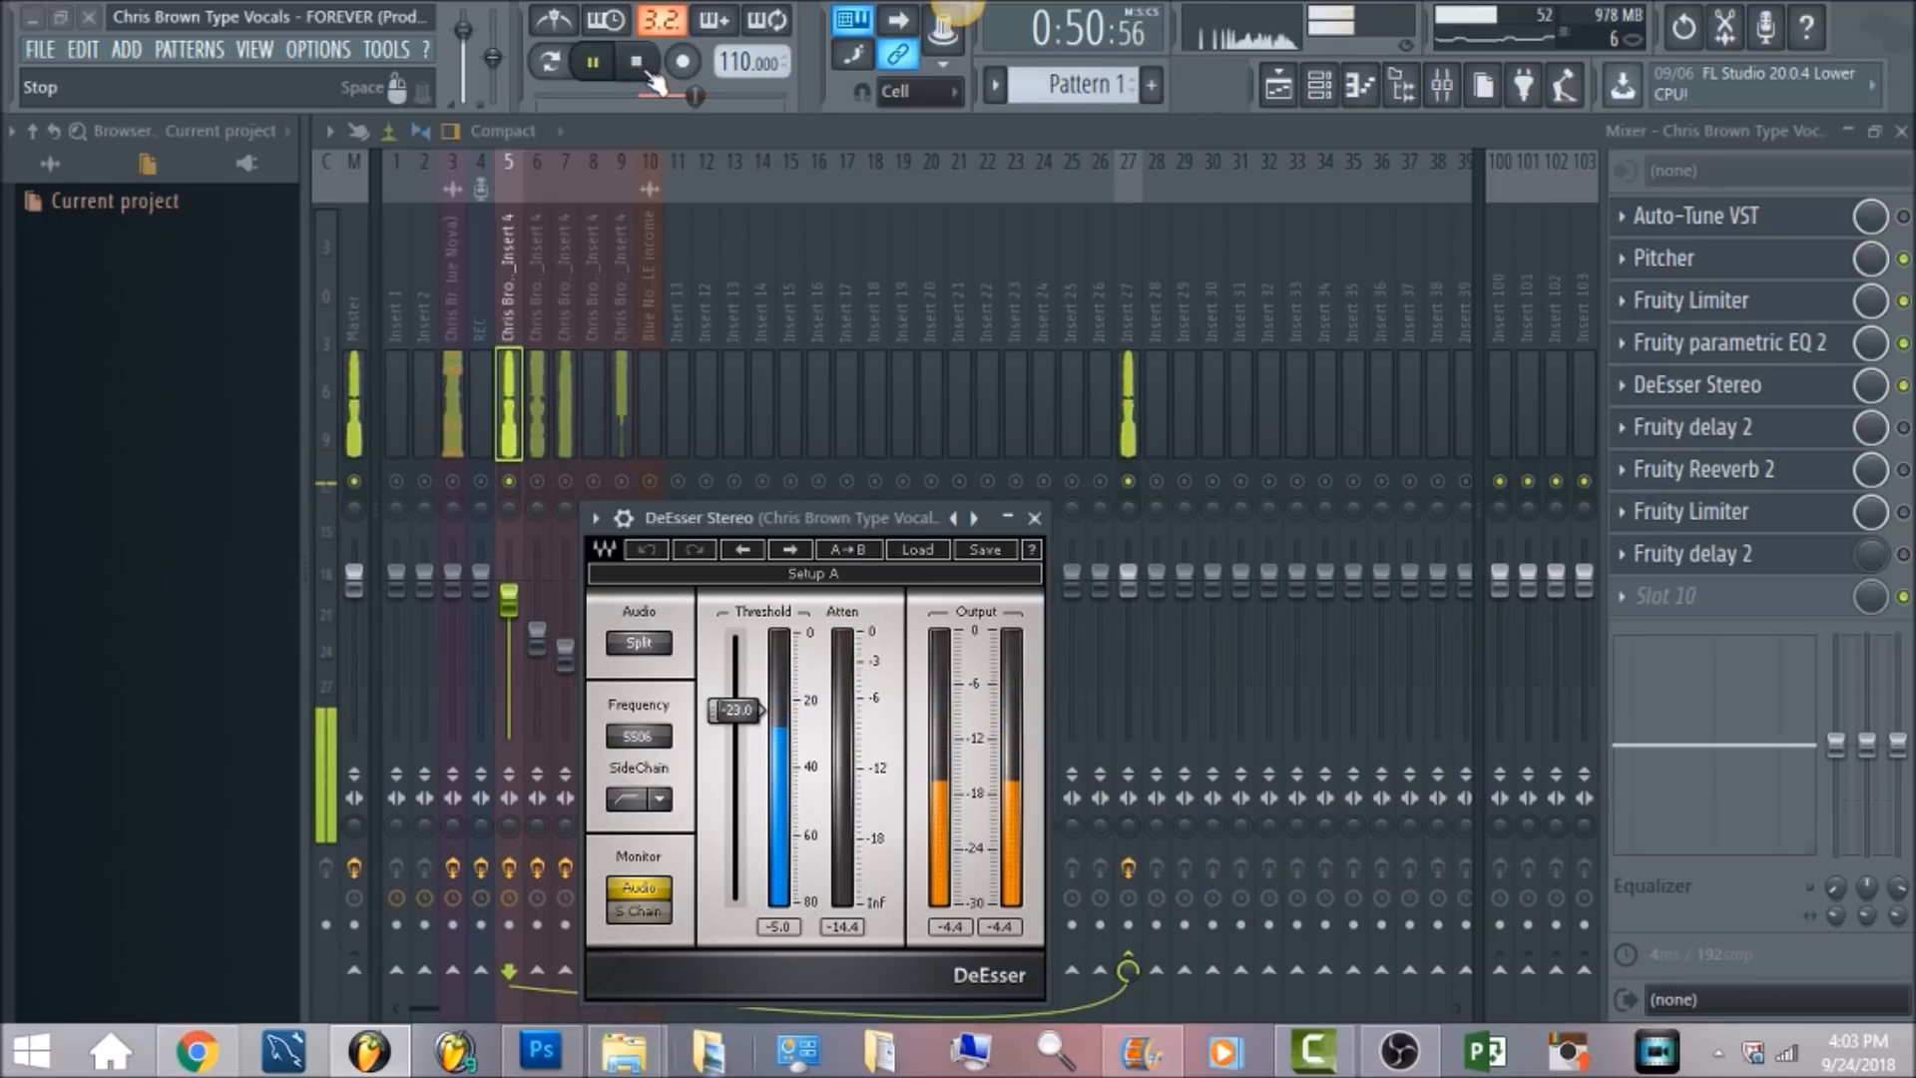
left_click(642, 68)
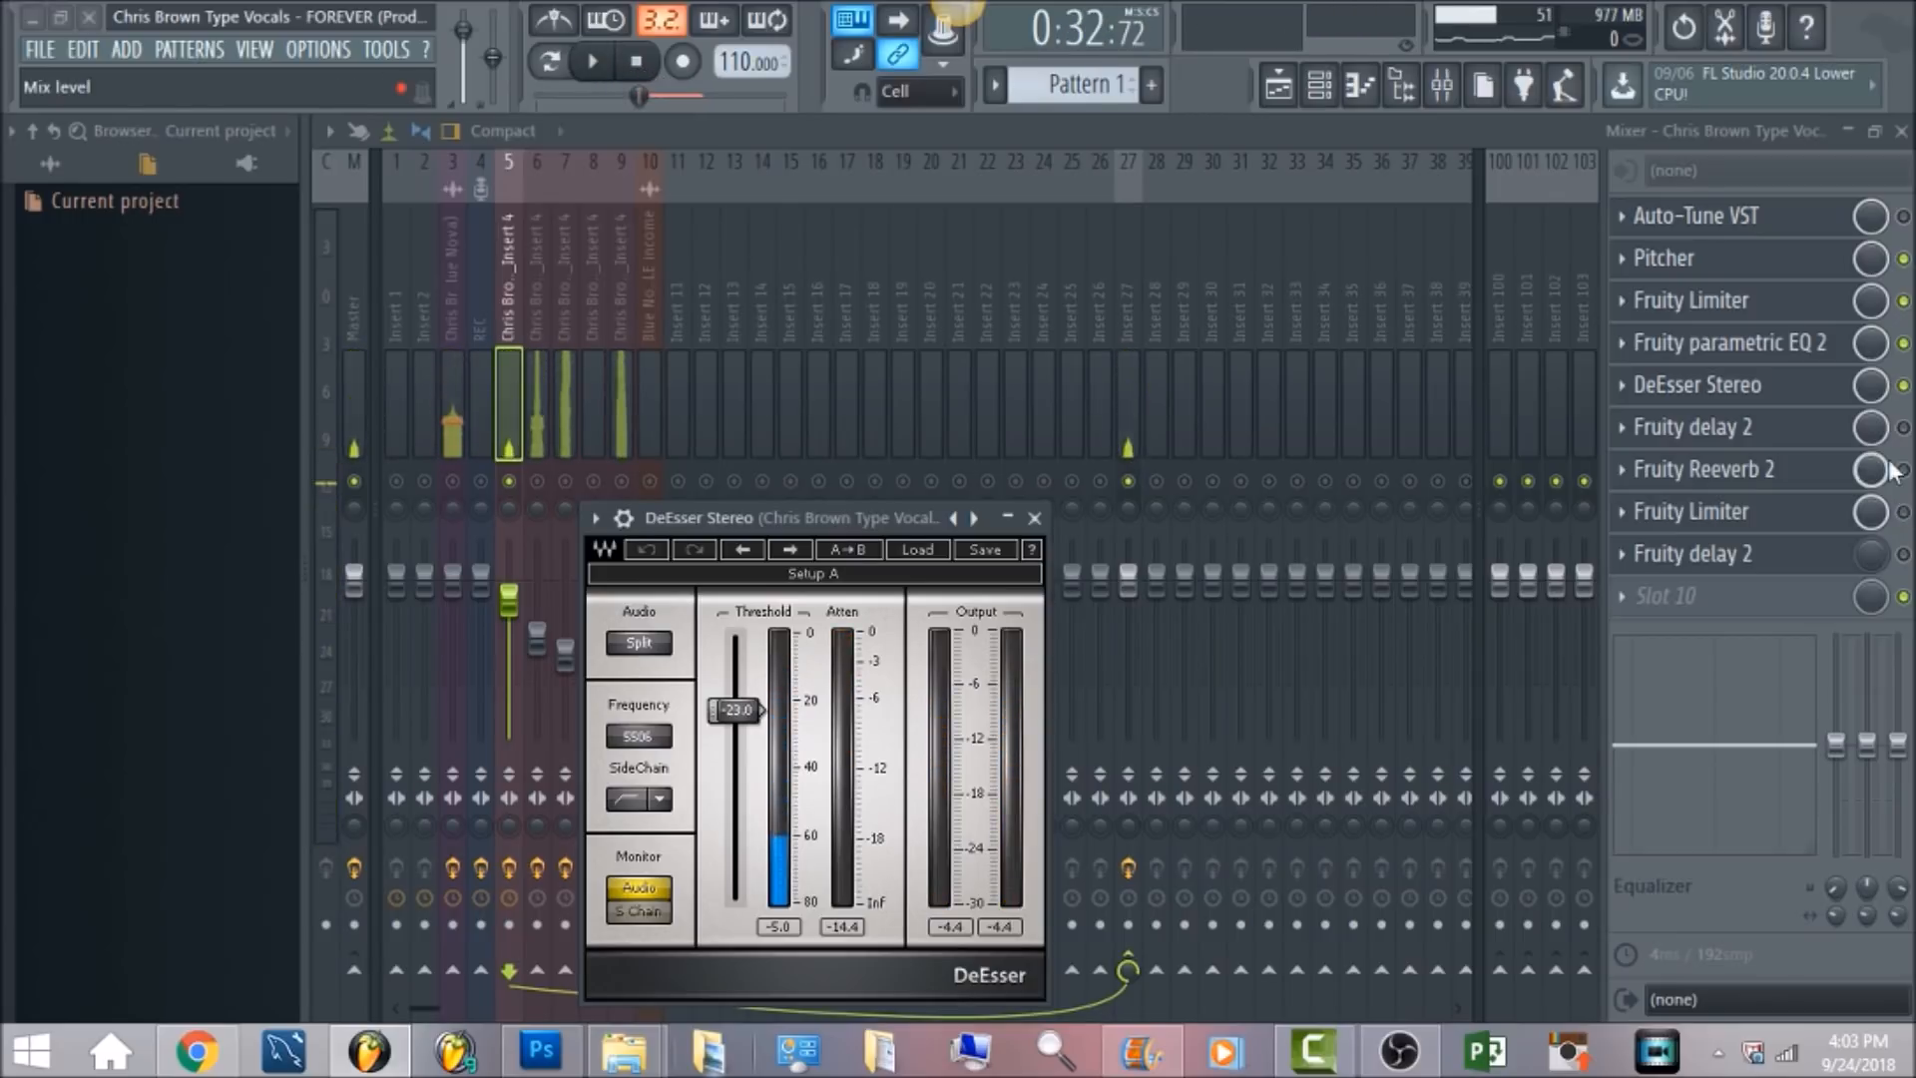
key("Escape")
Enable the Fruity delay 2 that follows the DeEsser and audition the vocal with its settings open
left_click(1827, 440)
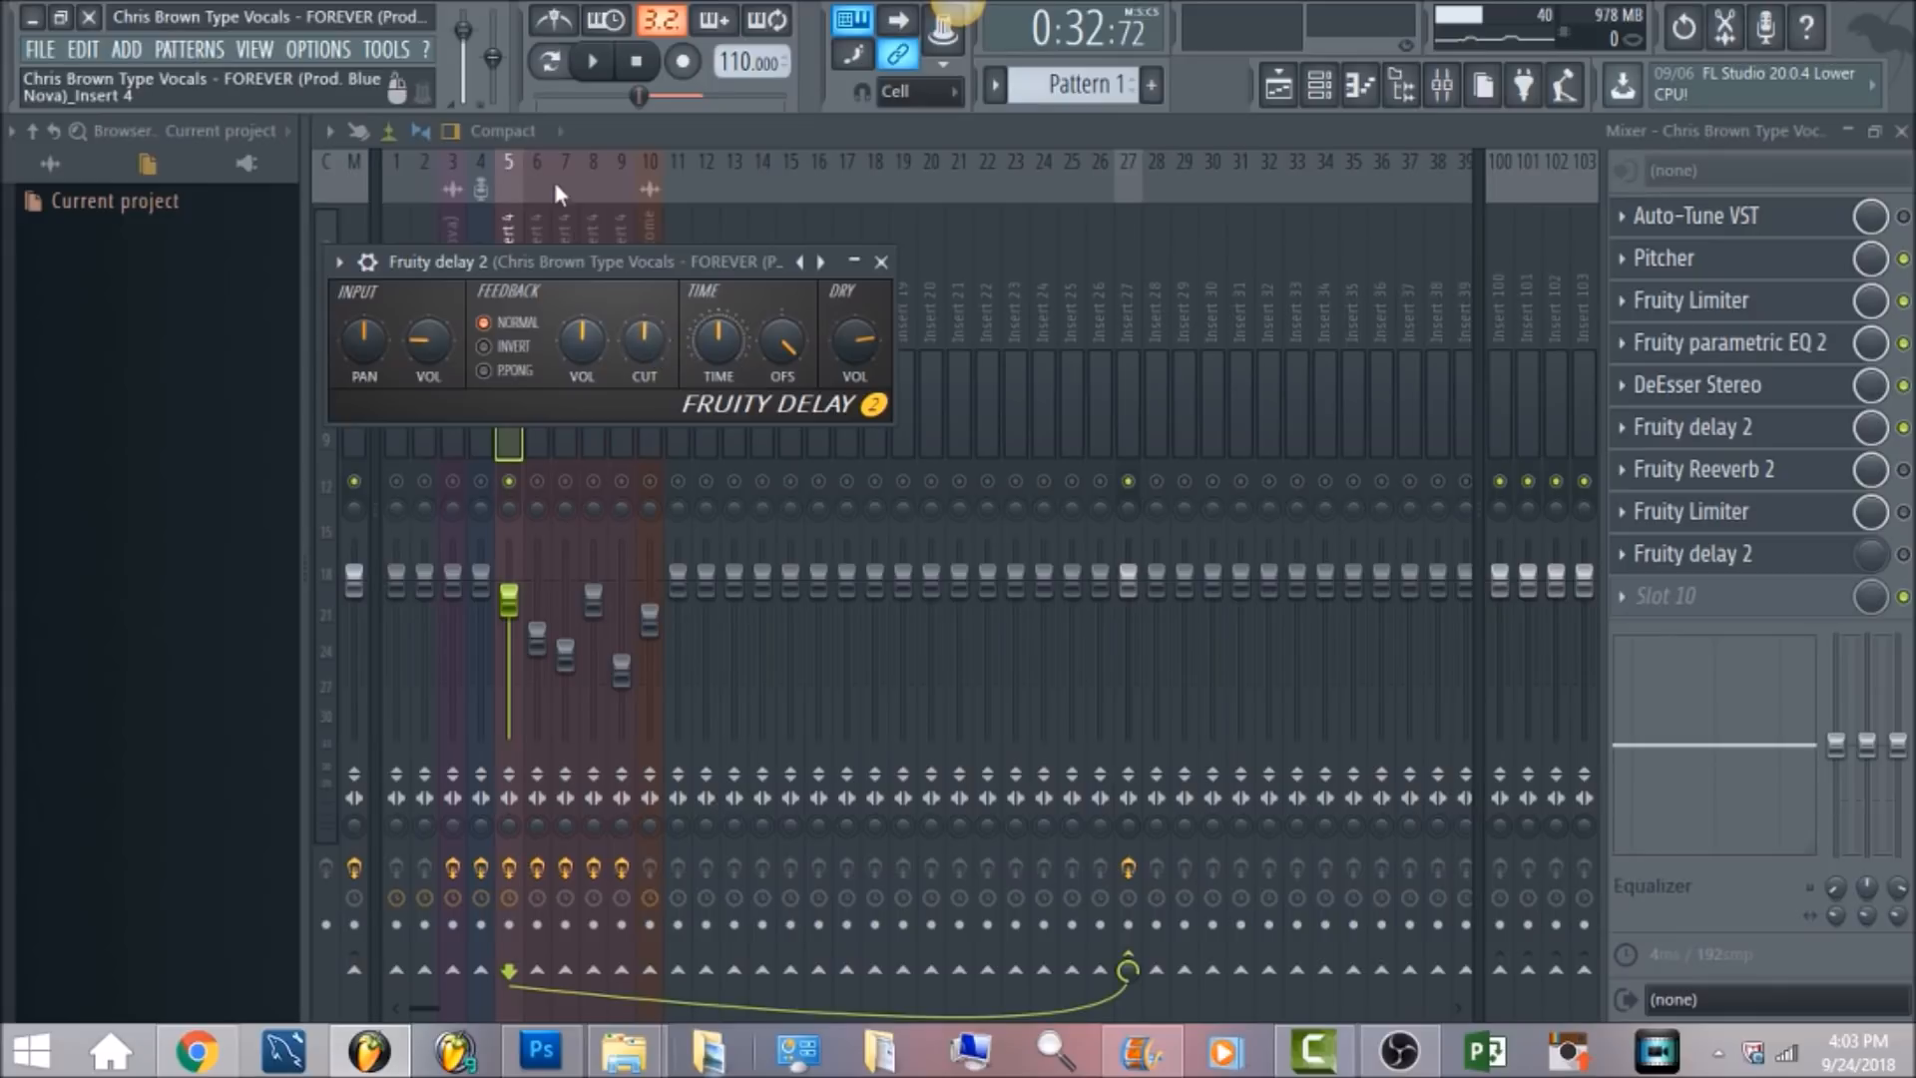
left_click(593, 64)
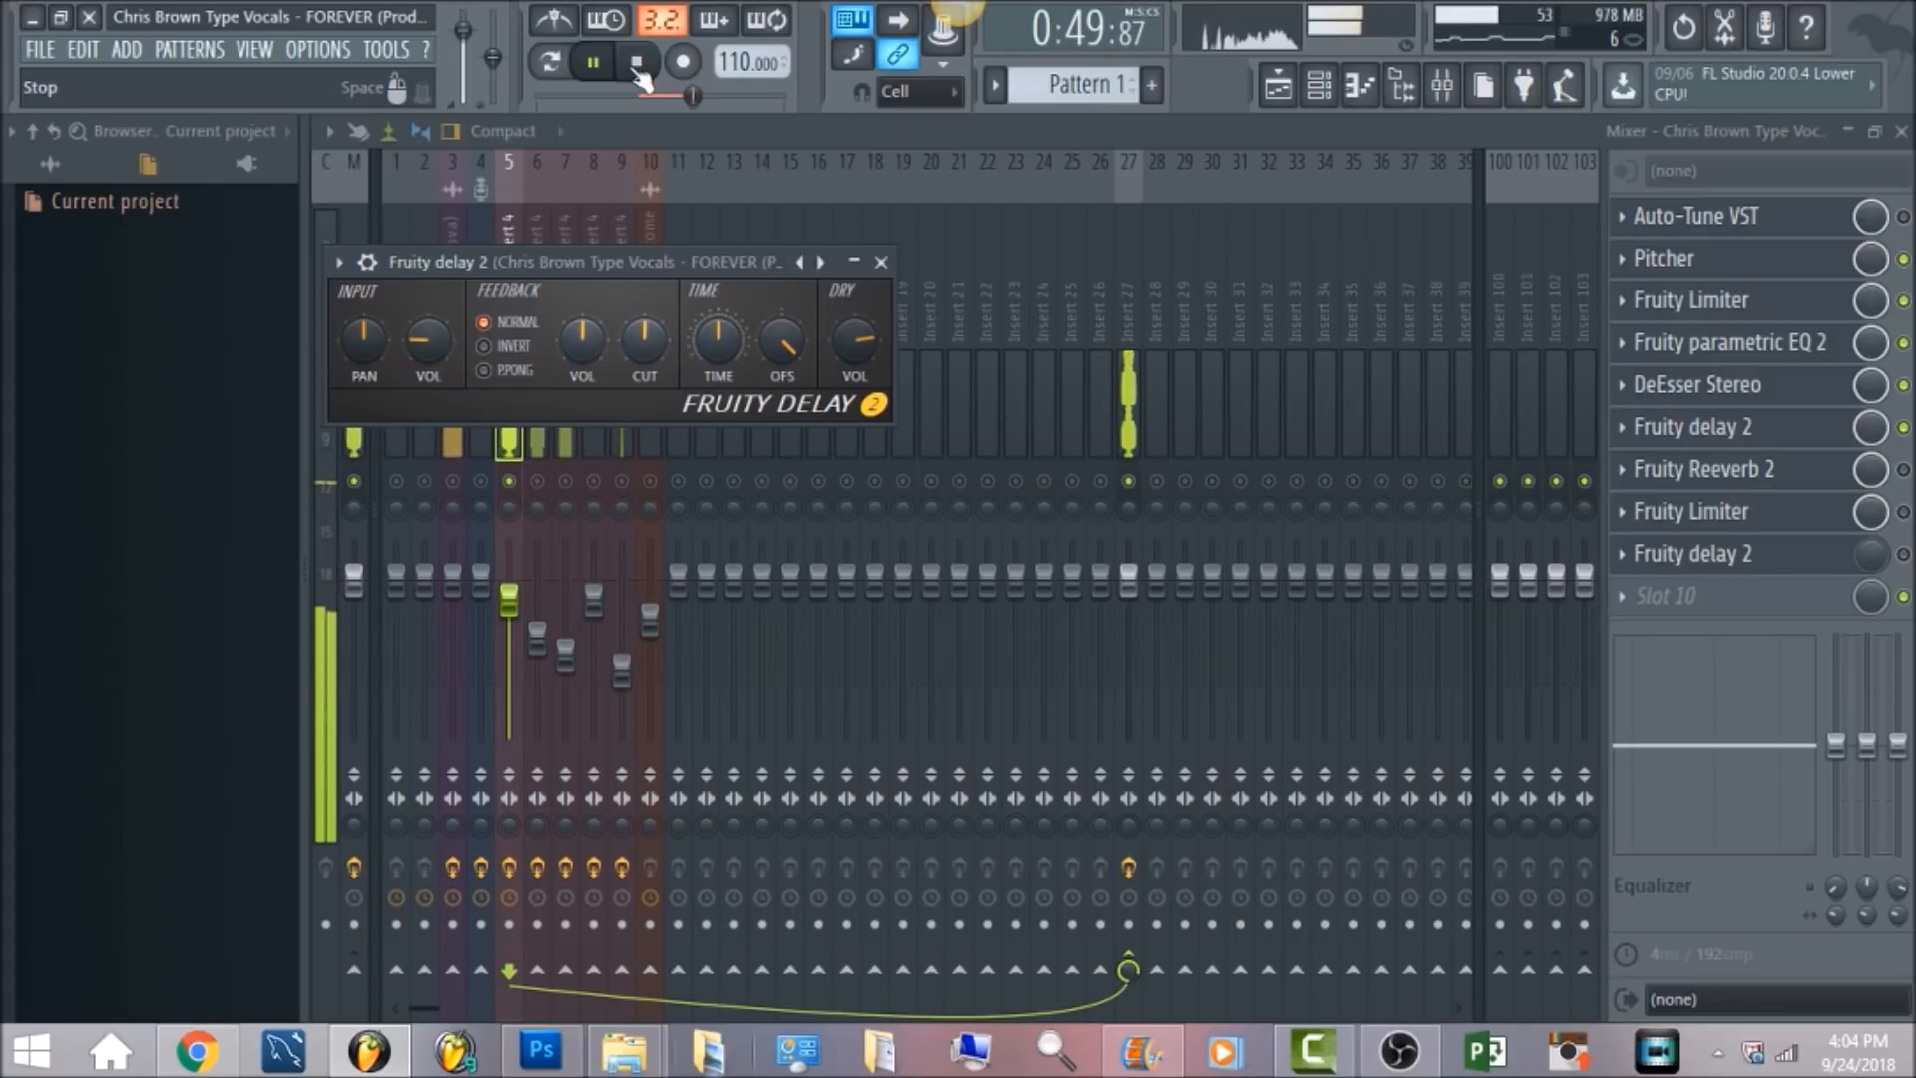
left_click(637, 64)
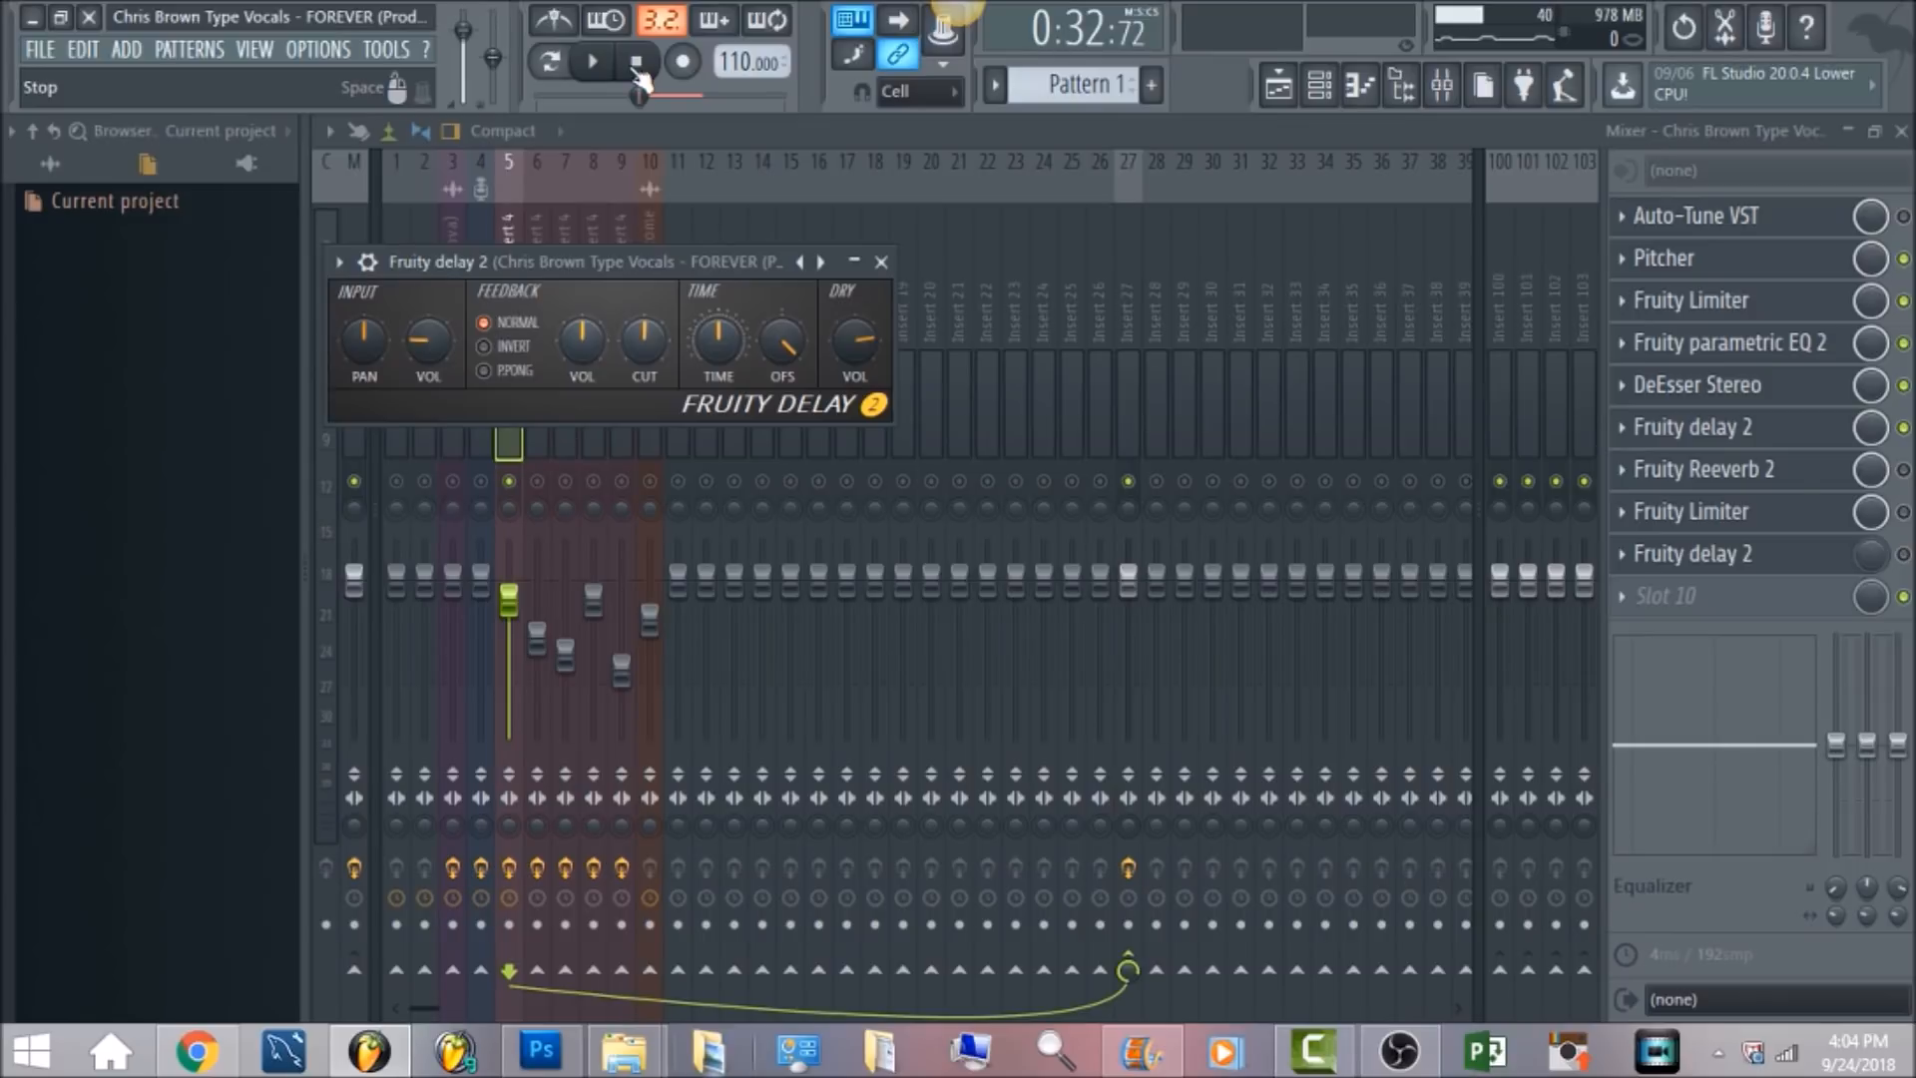
Enable Fruity Reeverb 2 on the vocal track and open its settings
left_click(1903, 470)
left_click(1816, 476)
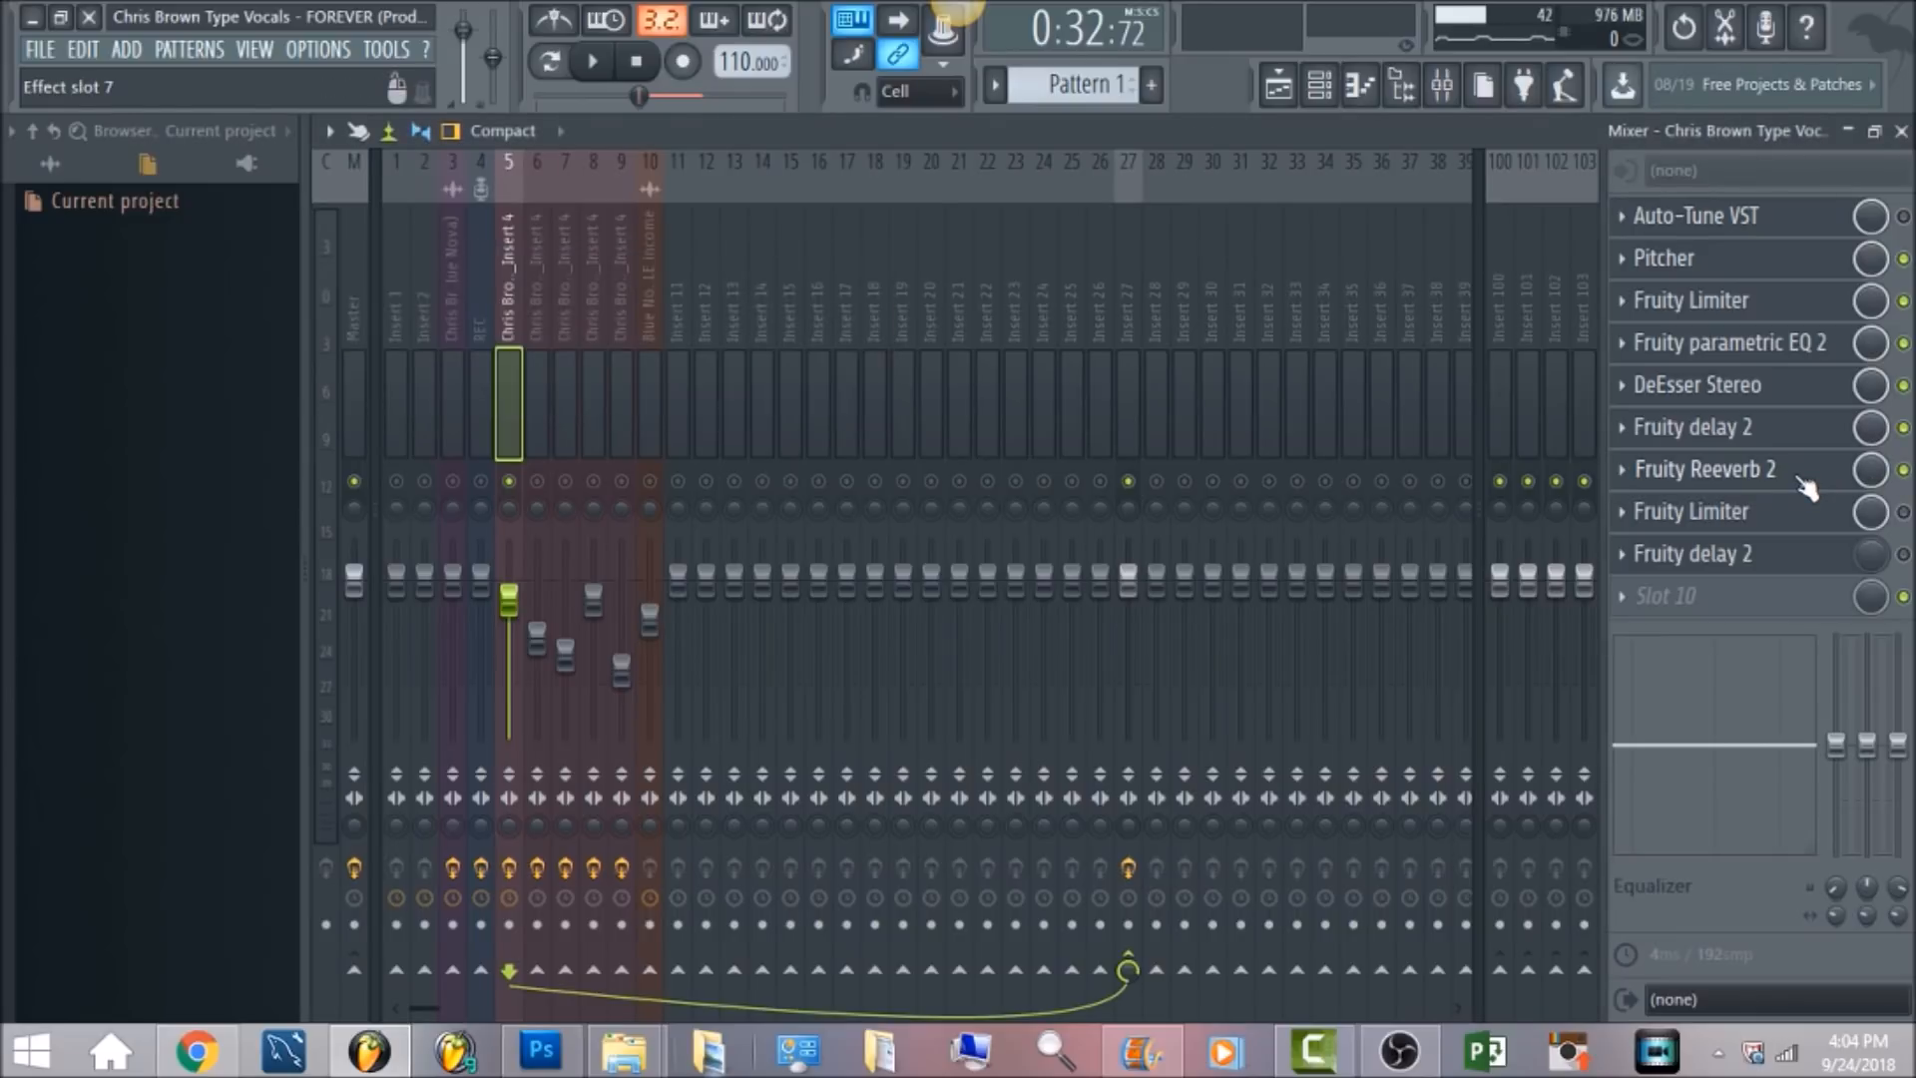
left_click(1802, 481)
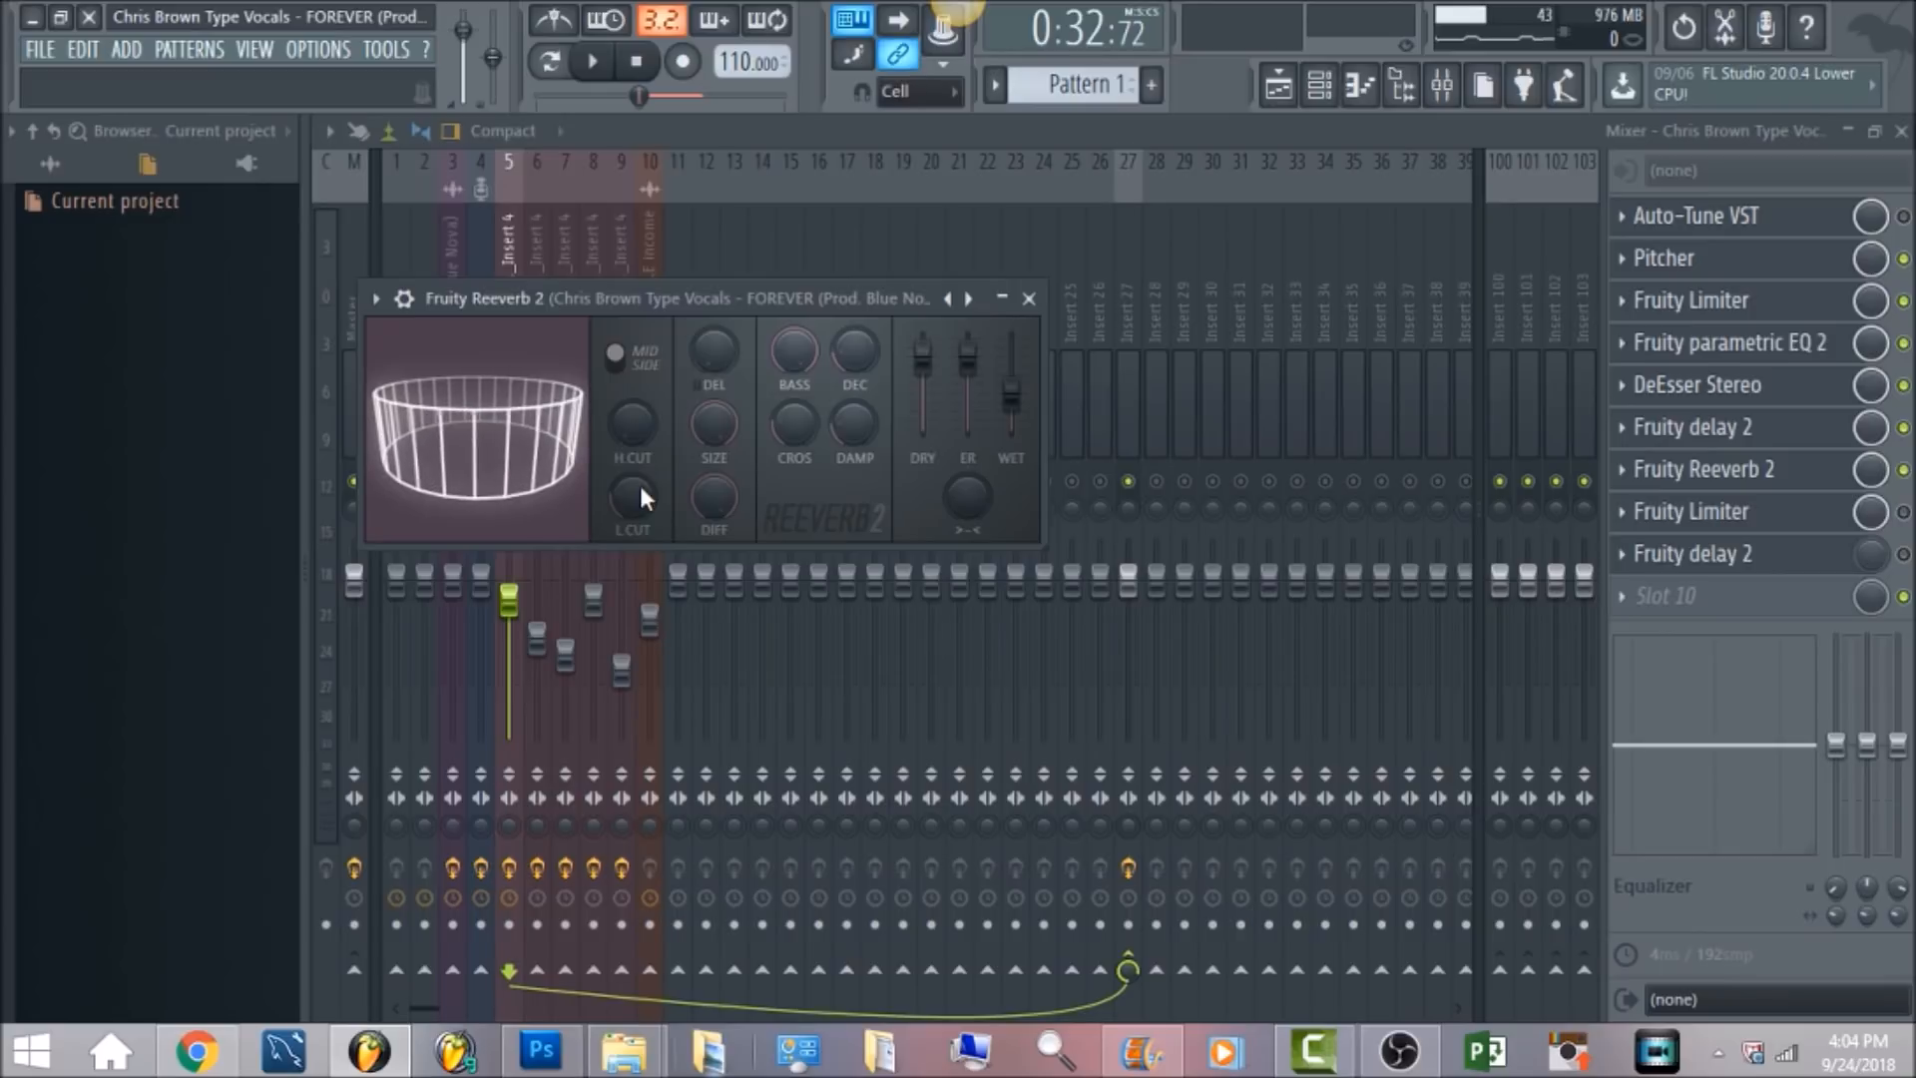
Adjust the wet level, low cut (718 Hz) and high cut of Fruity Reeverb 2 and audition the vocal through it
left_click_drag(1010, 394, 1011, 387)
left_click_drag(629, 497, 634, 489)
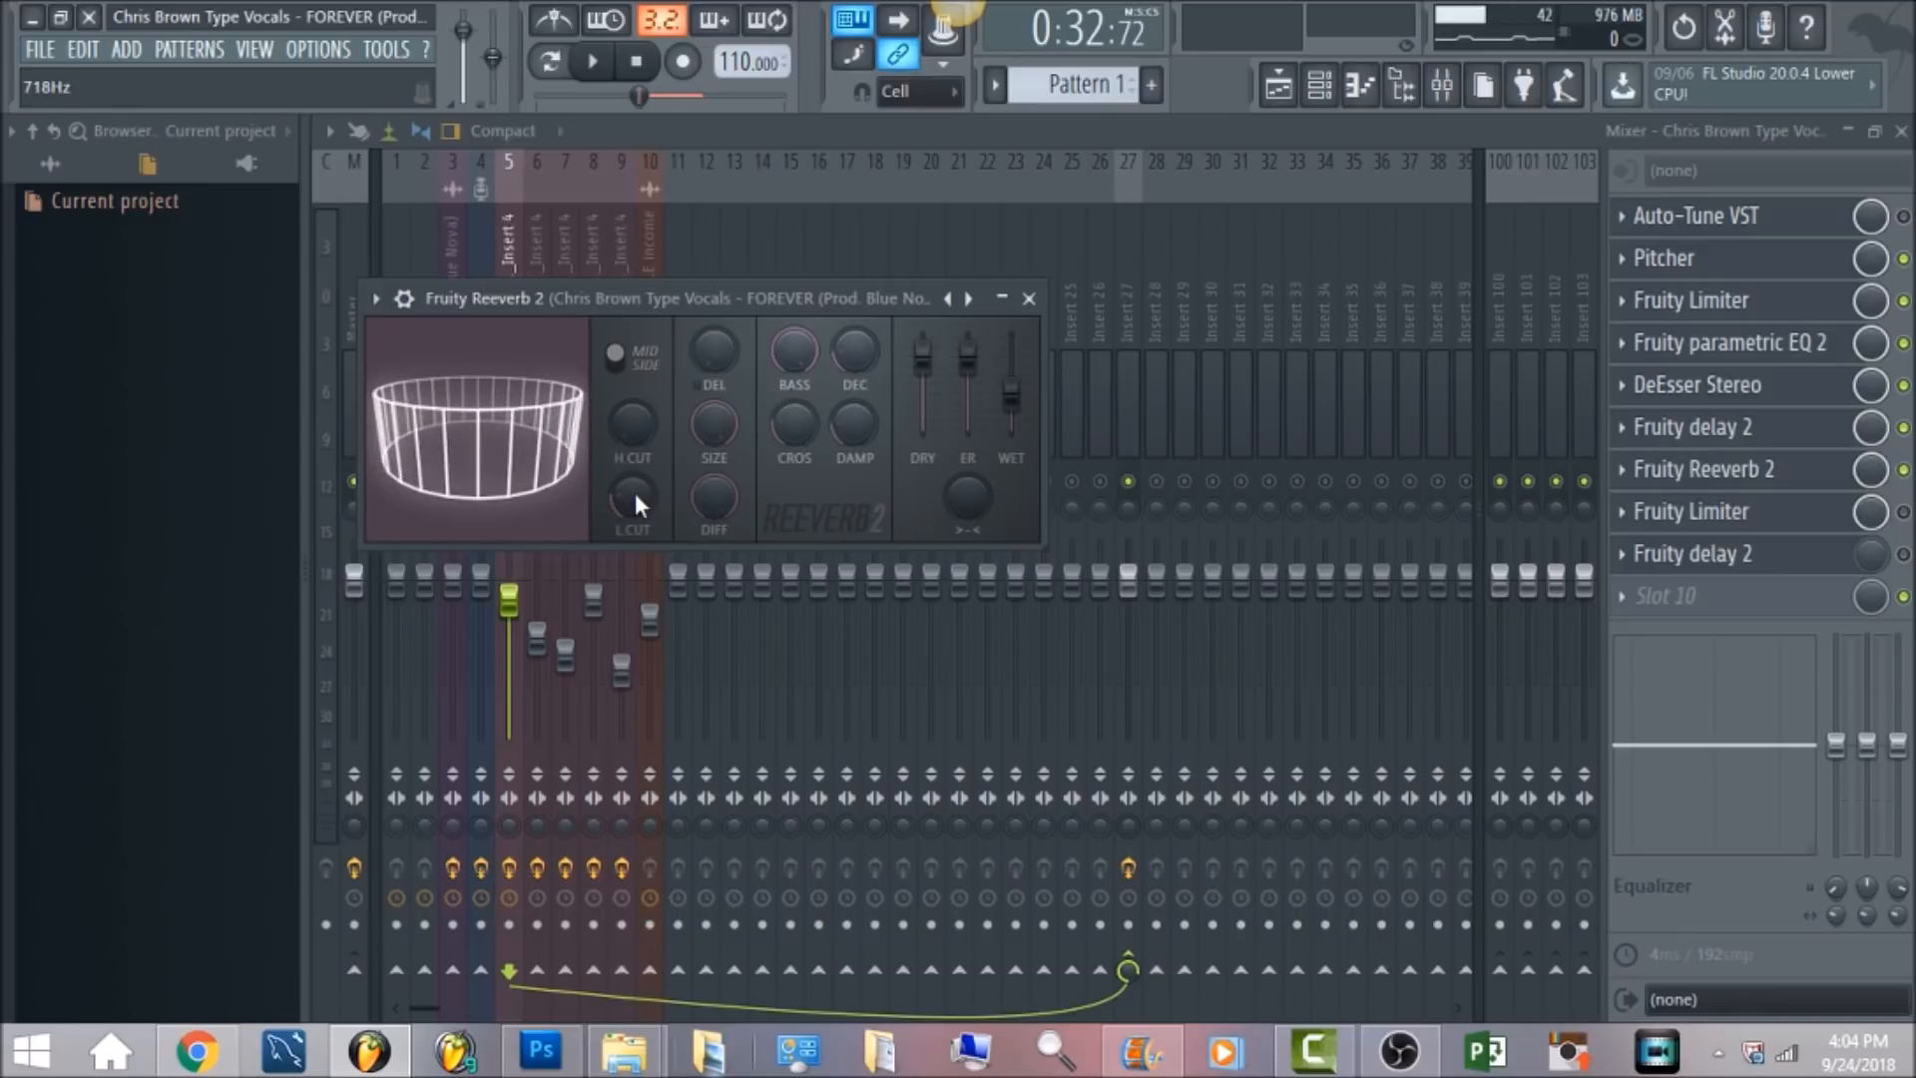
left_click_drag(633, 422, 632, 443)
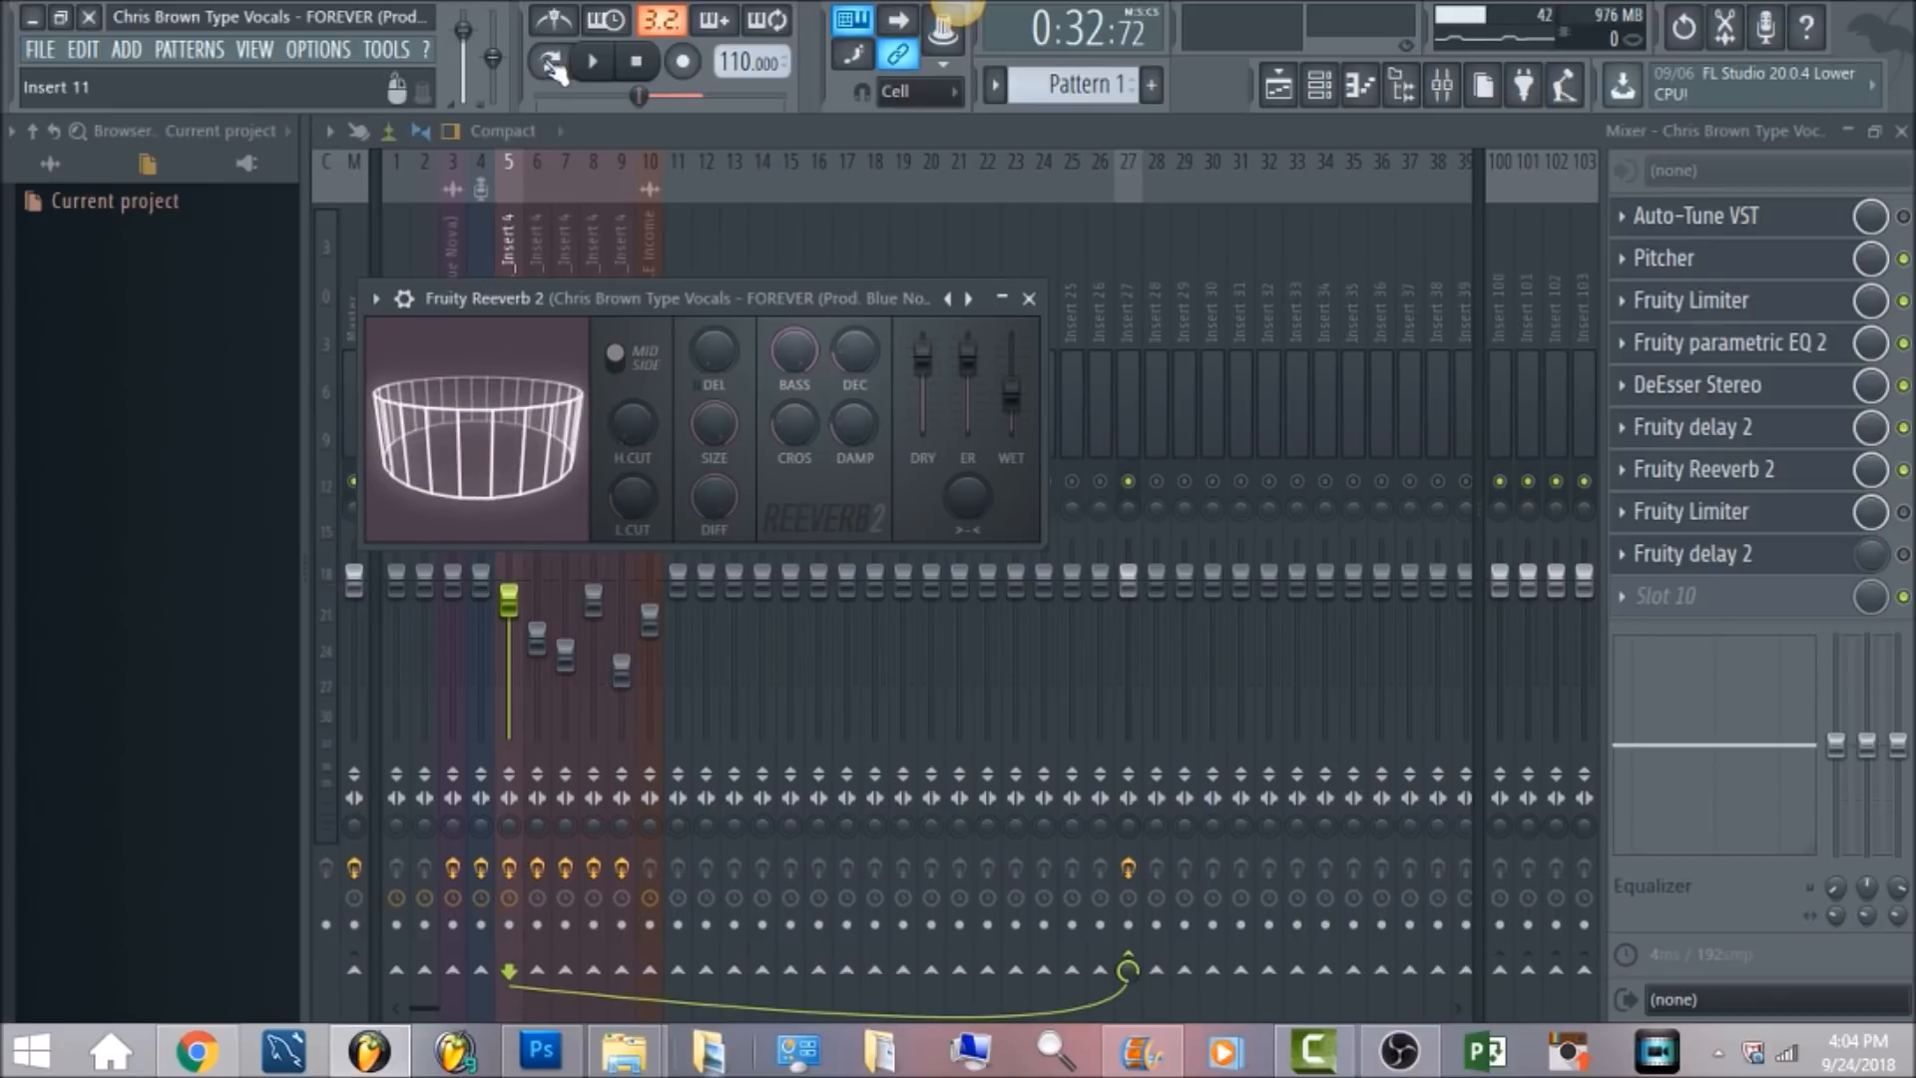
left_click(594, 63)
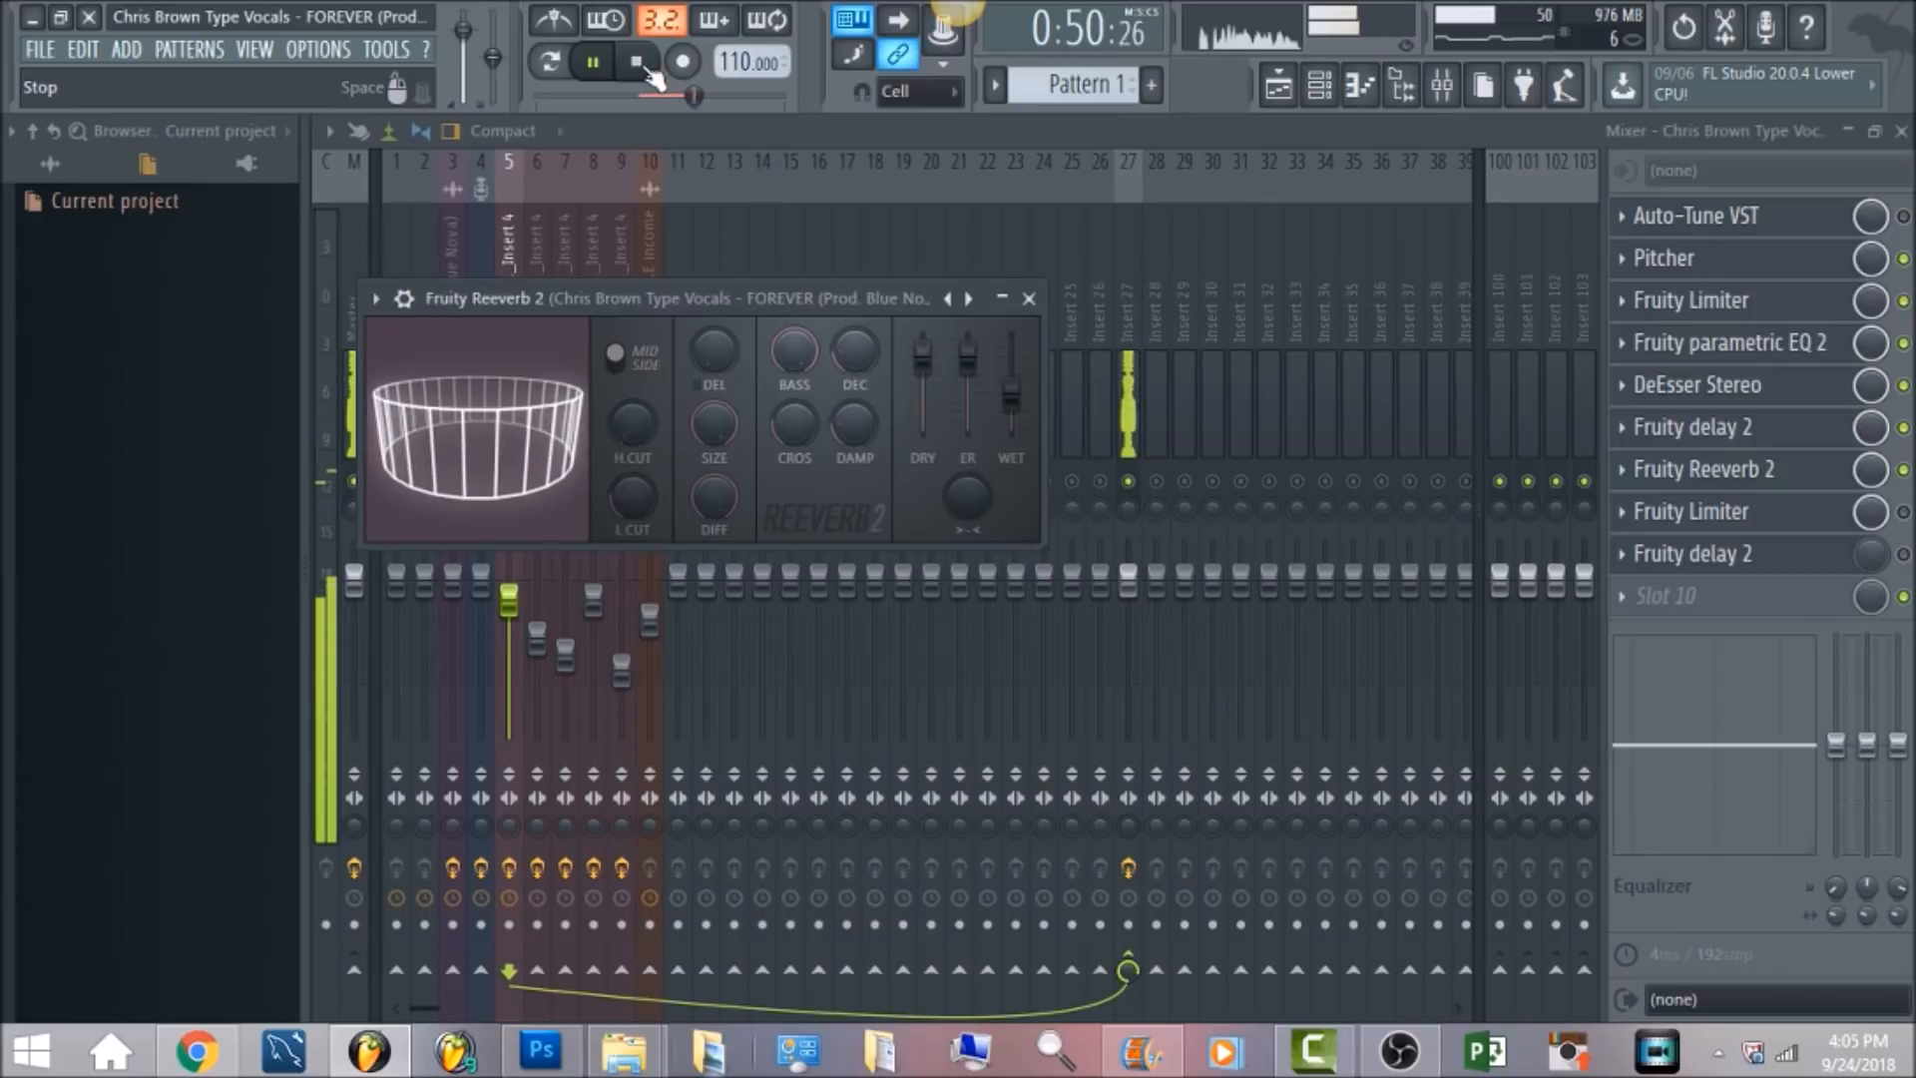
left_click(639, 64)
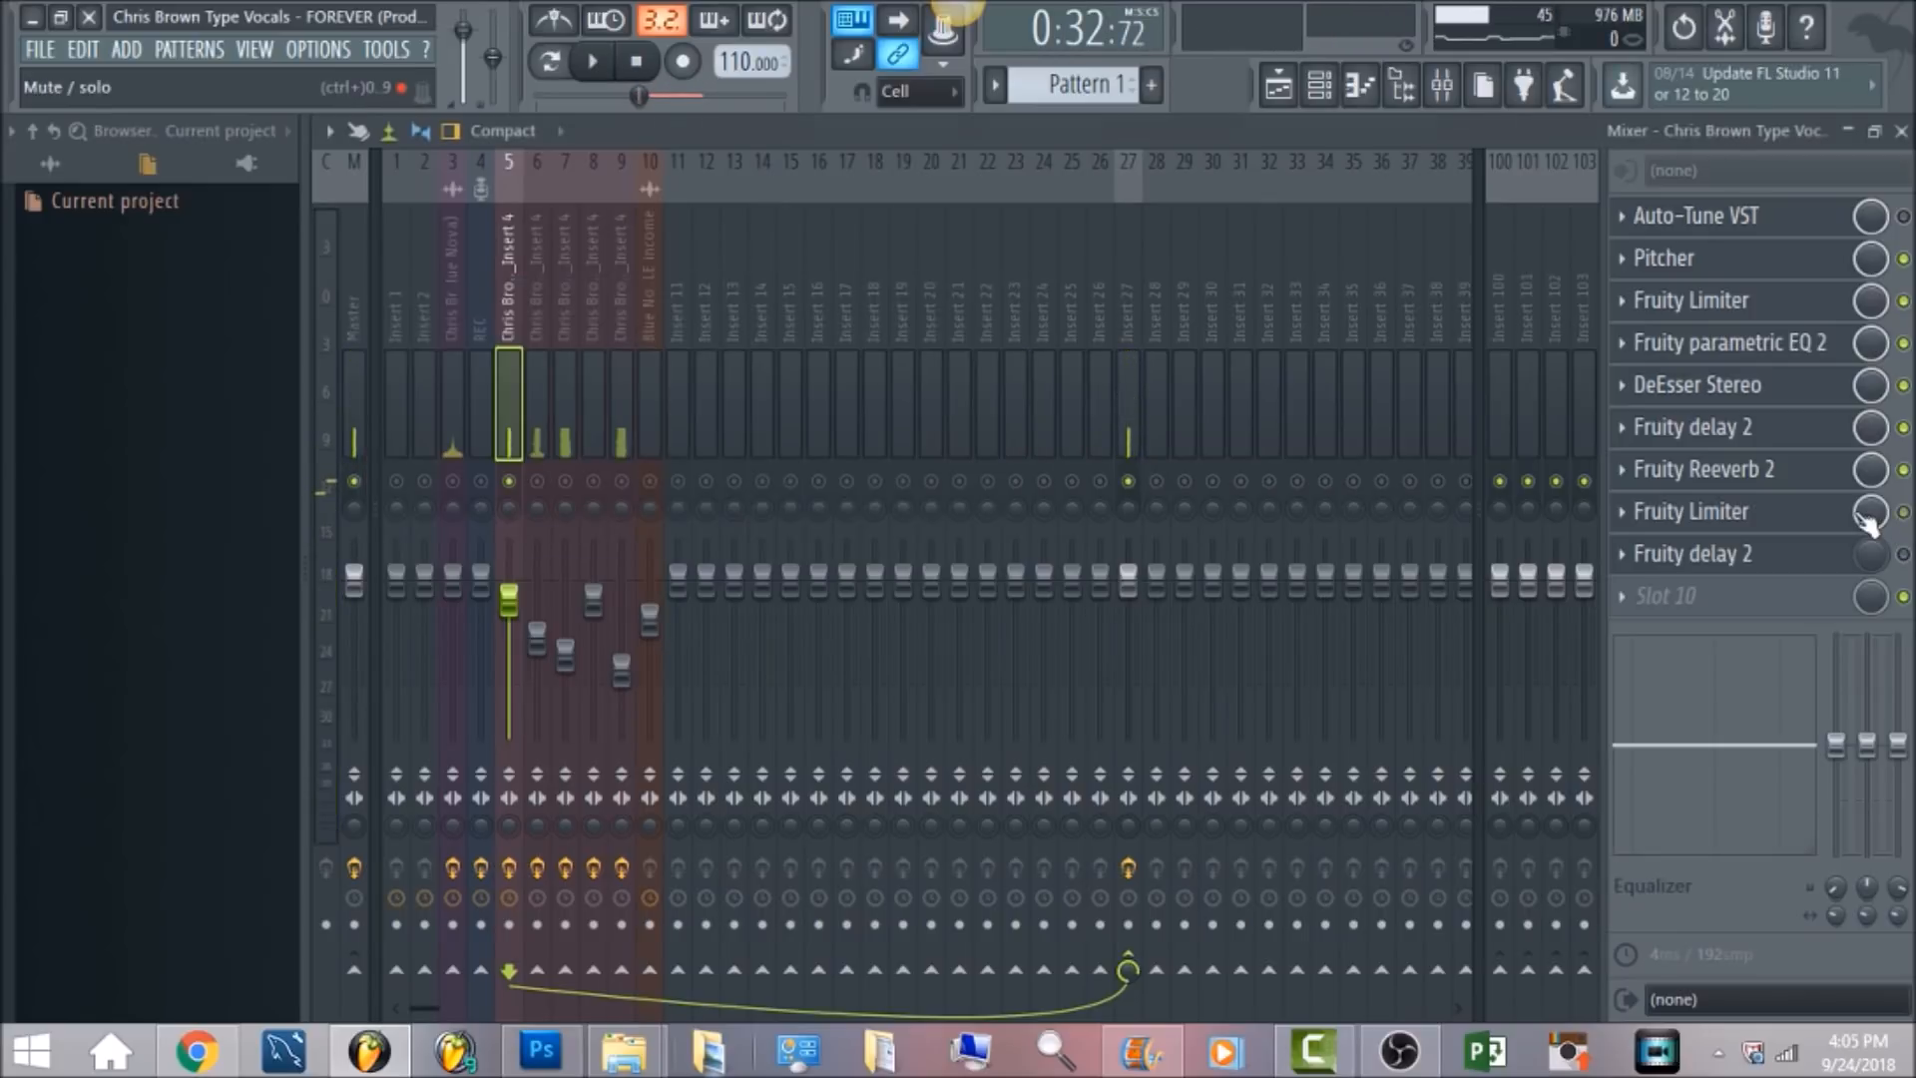
Enable the Fruity Limiter that follows the reverb and audition the vocal with its settings open
left_click(1809, 518)
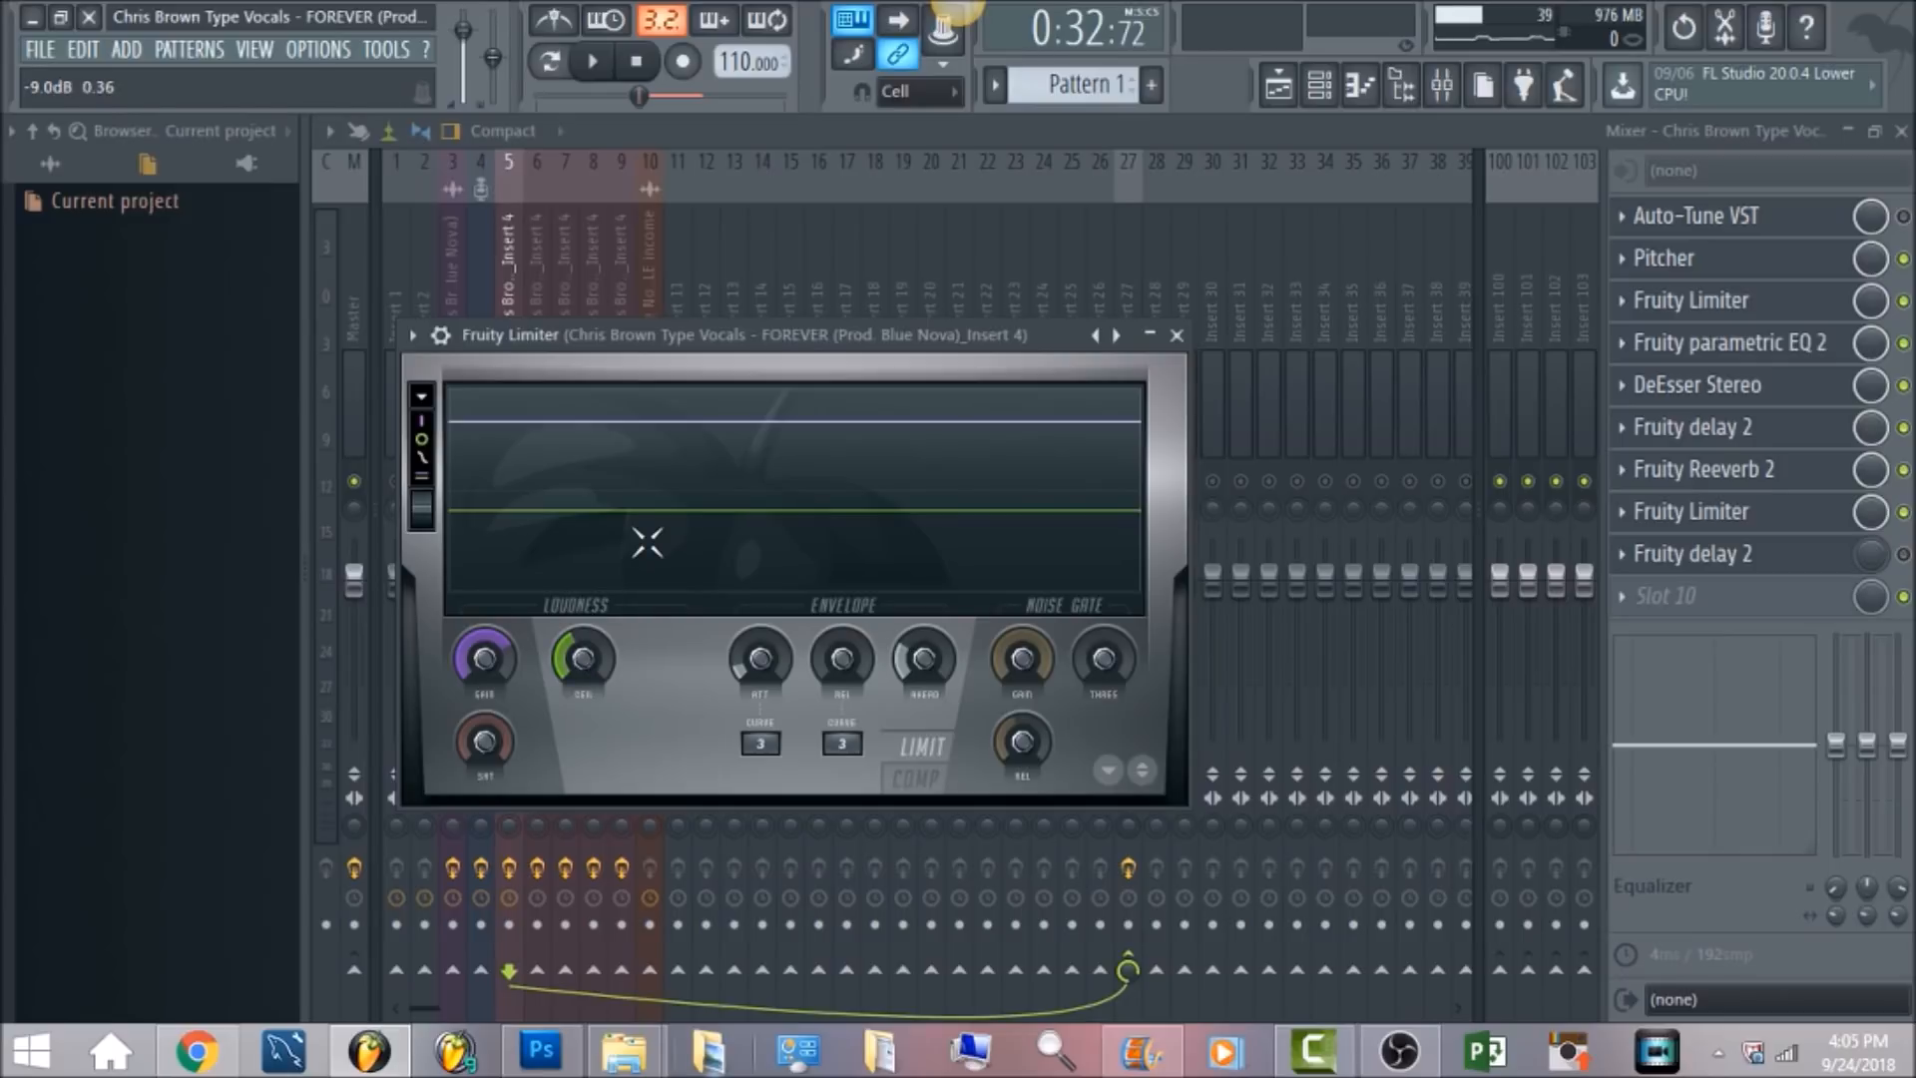
left_click(595, 70)
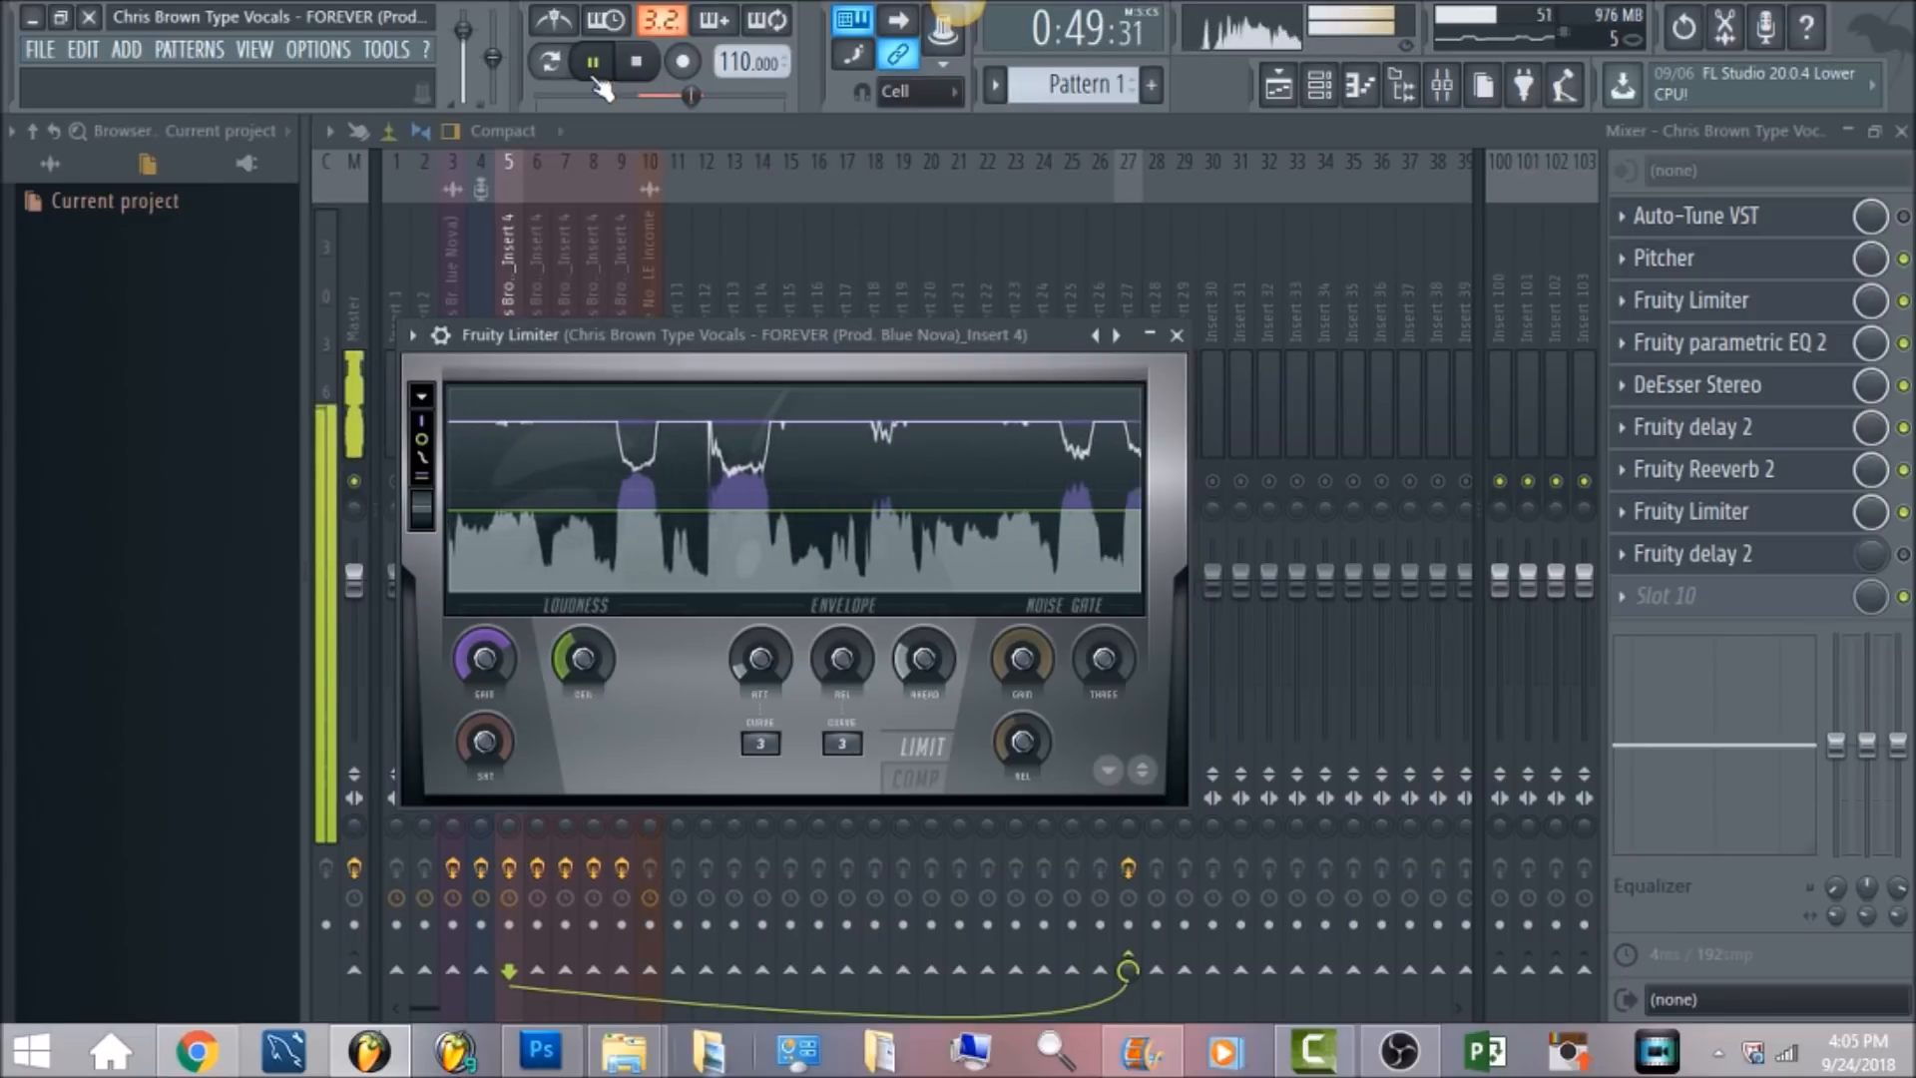
left_click(646, 72)
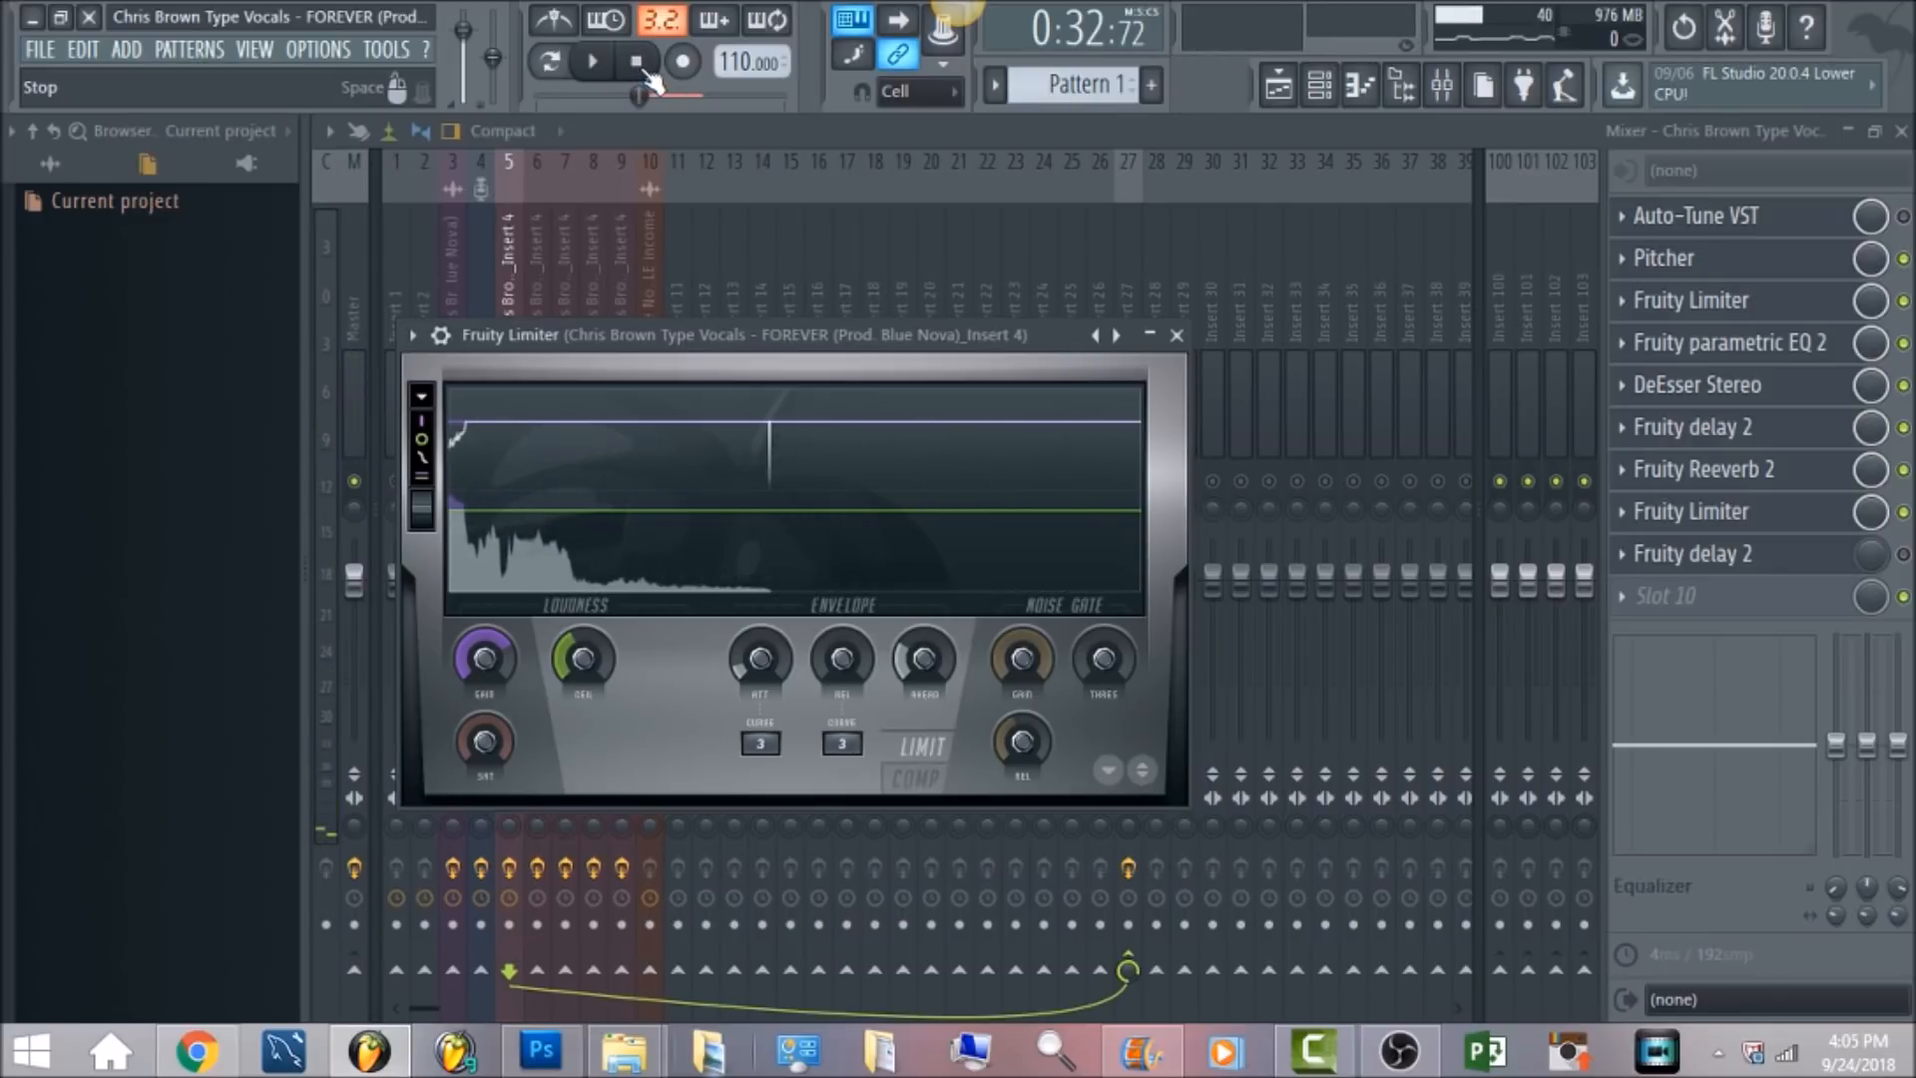
Enable the last Fruity delay 2 on the vocal track and examine its mix level envelope in the playlist
left_click(1903, 555)
left_click(1809, 567)
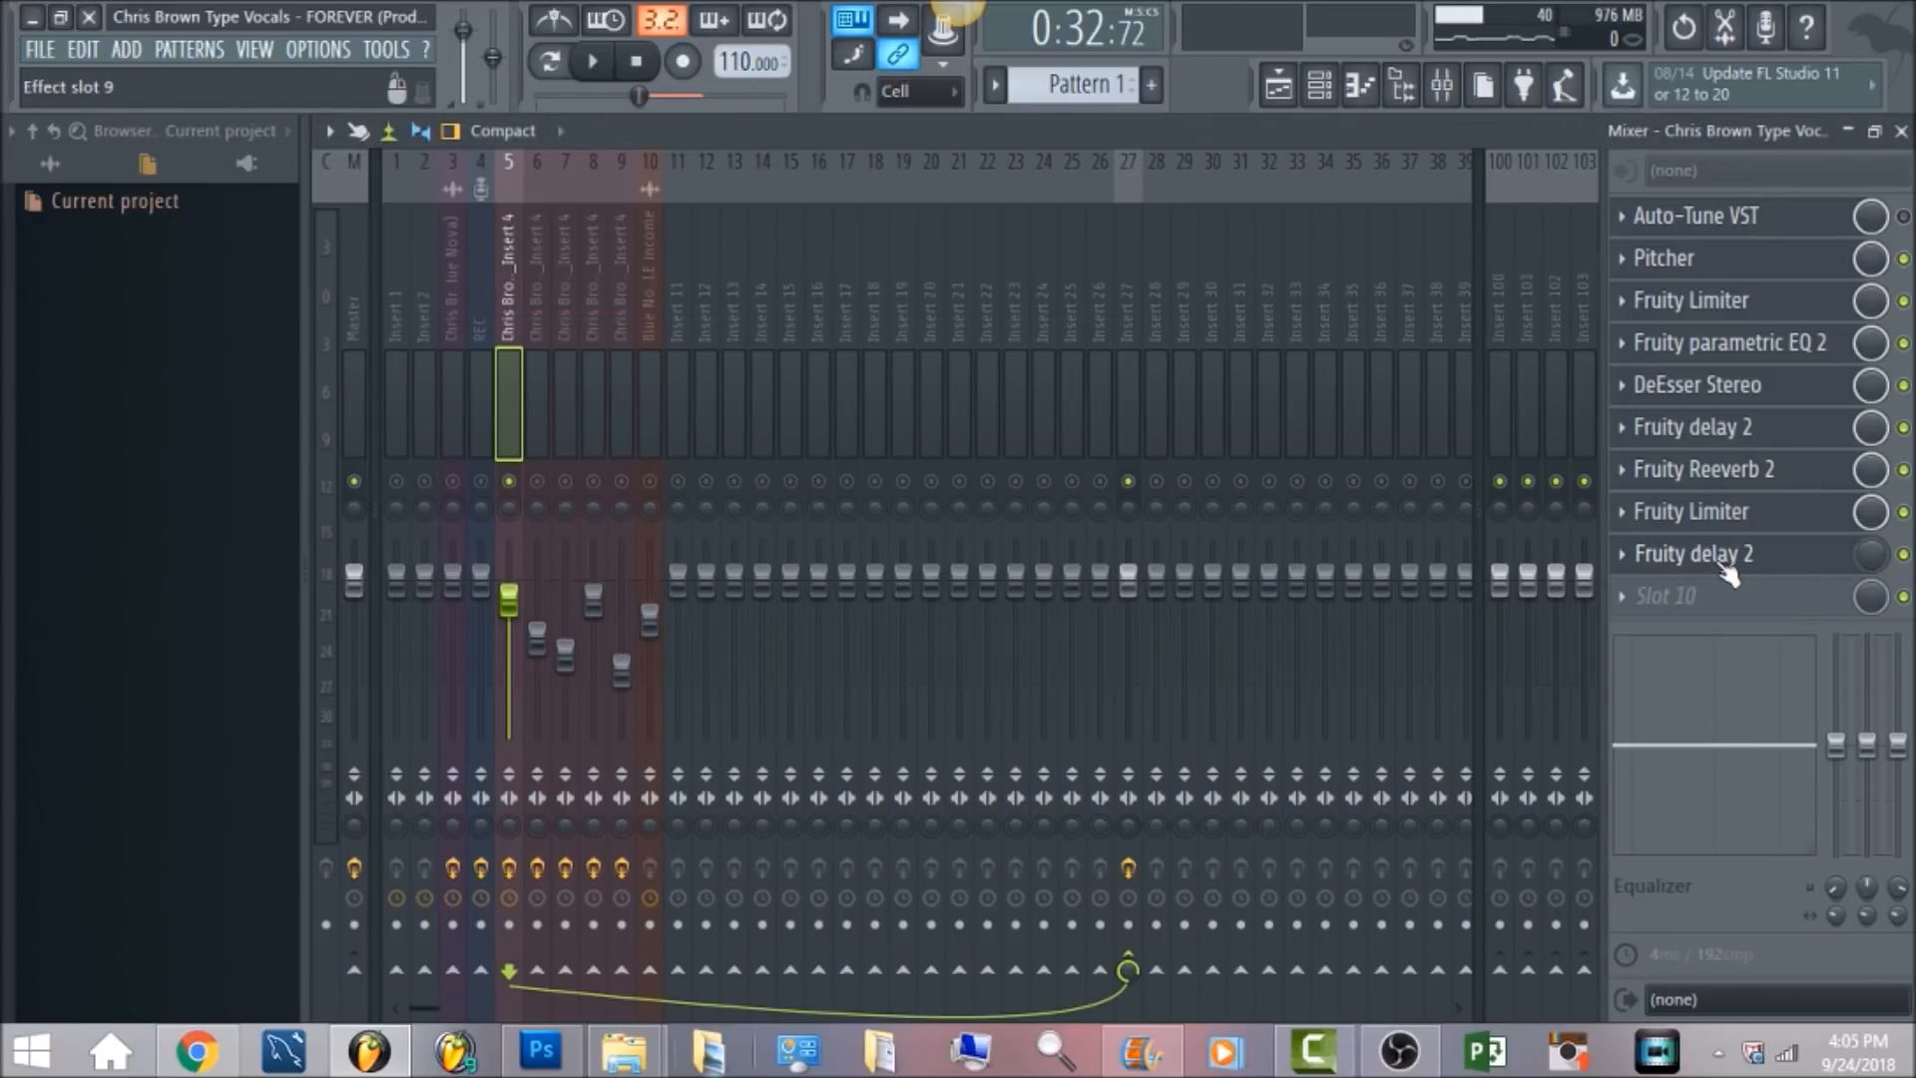
left_click(1280, 85)
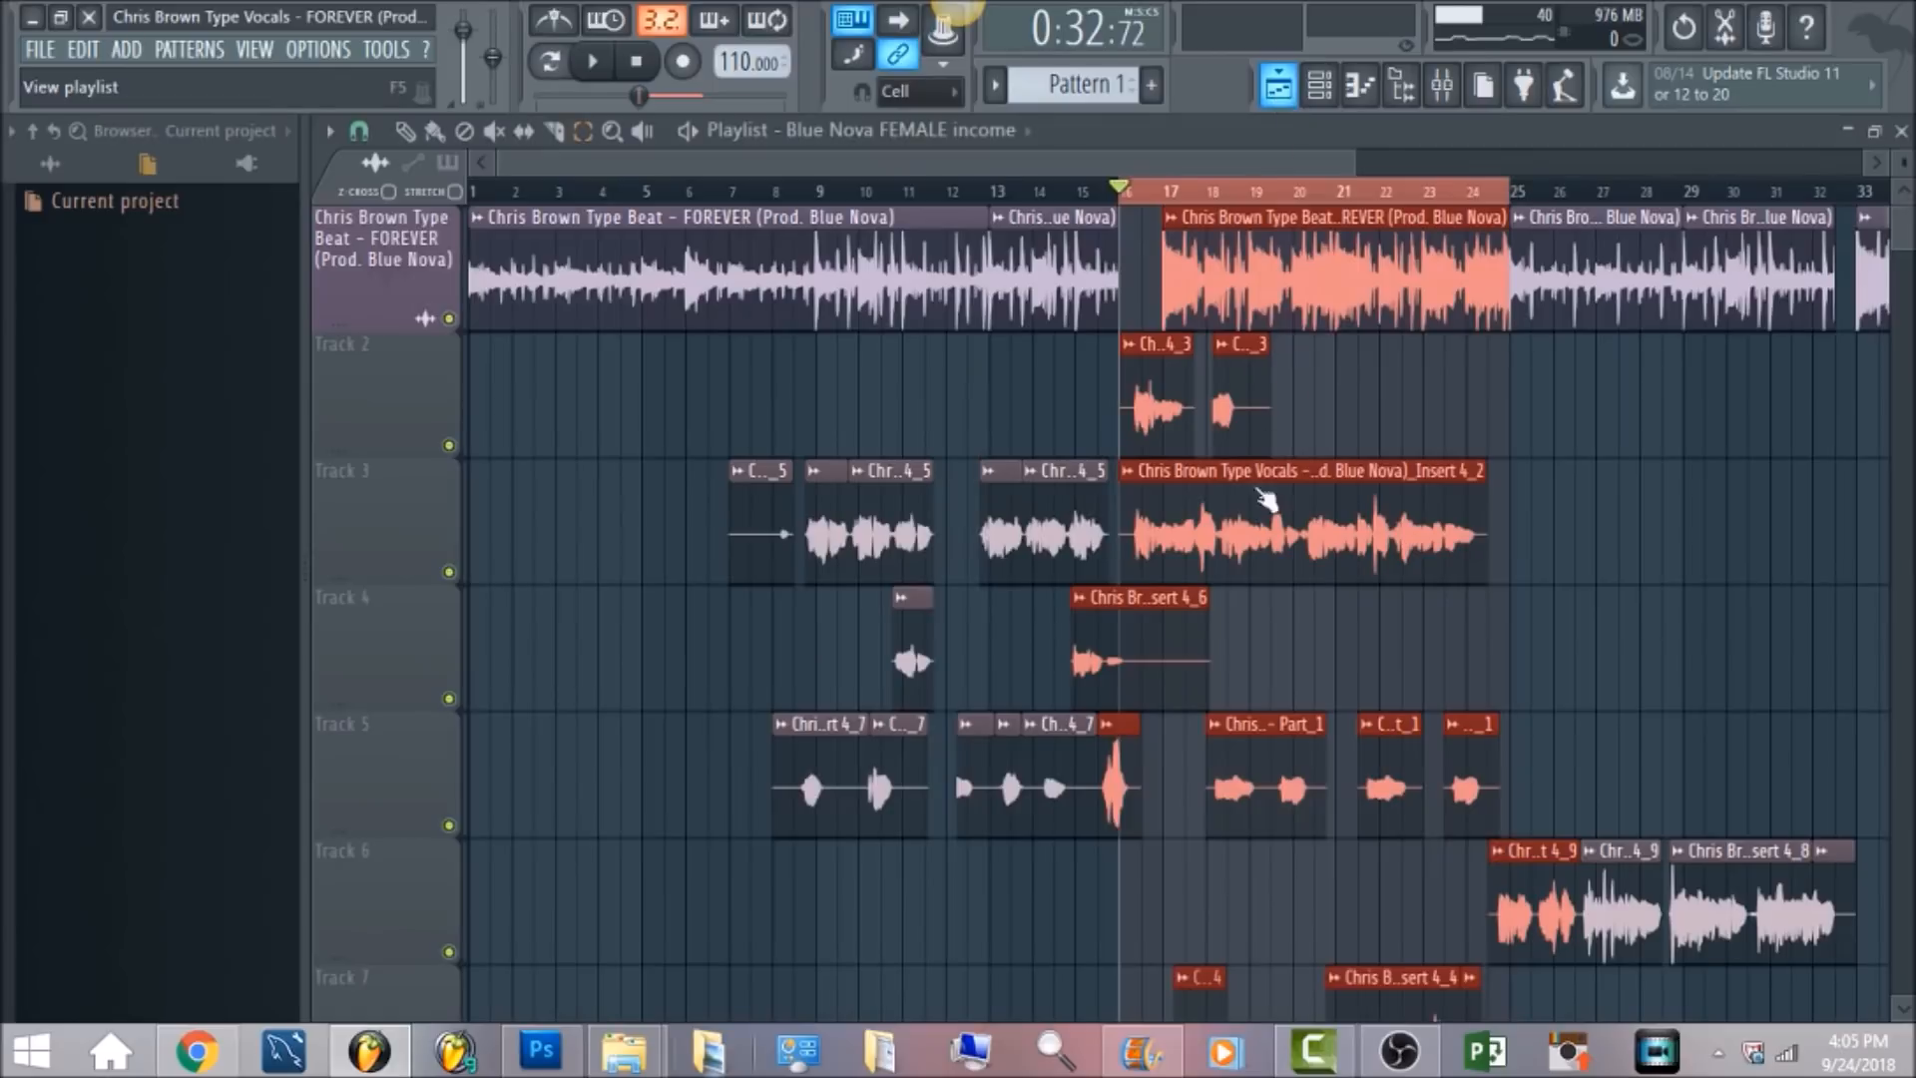
scroll(1057, 679, "down", 7)
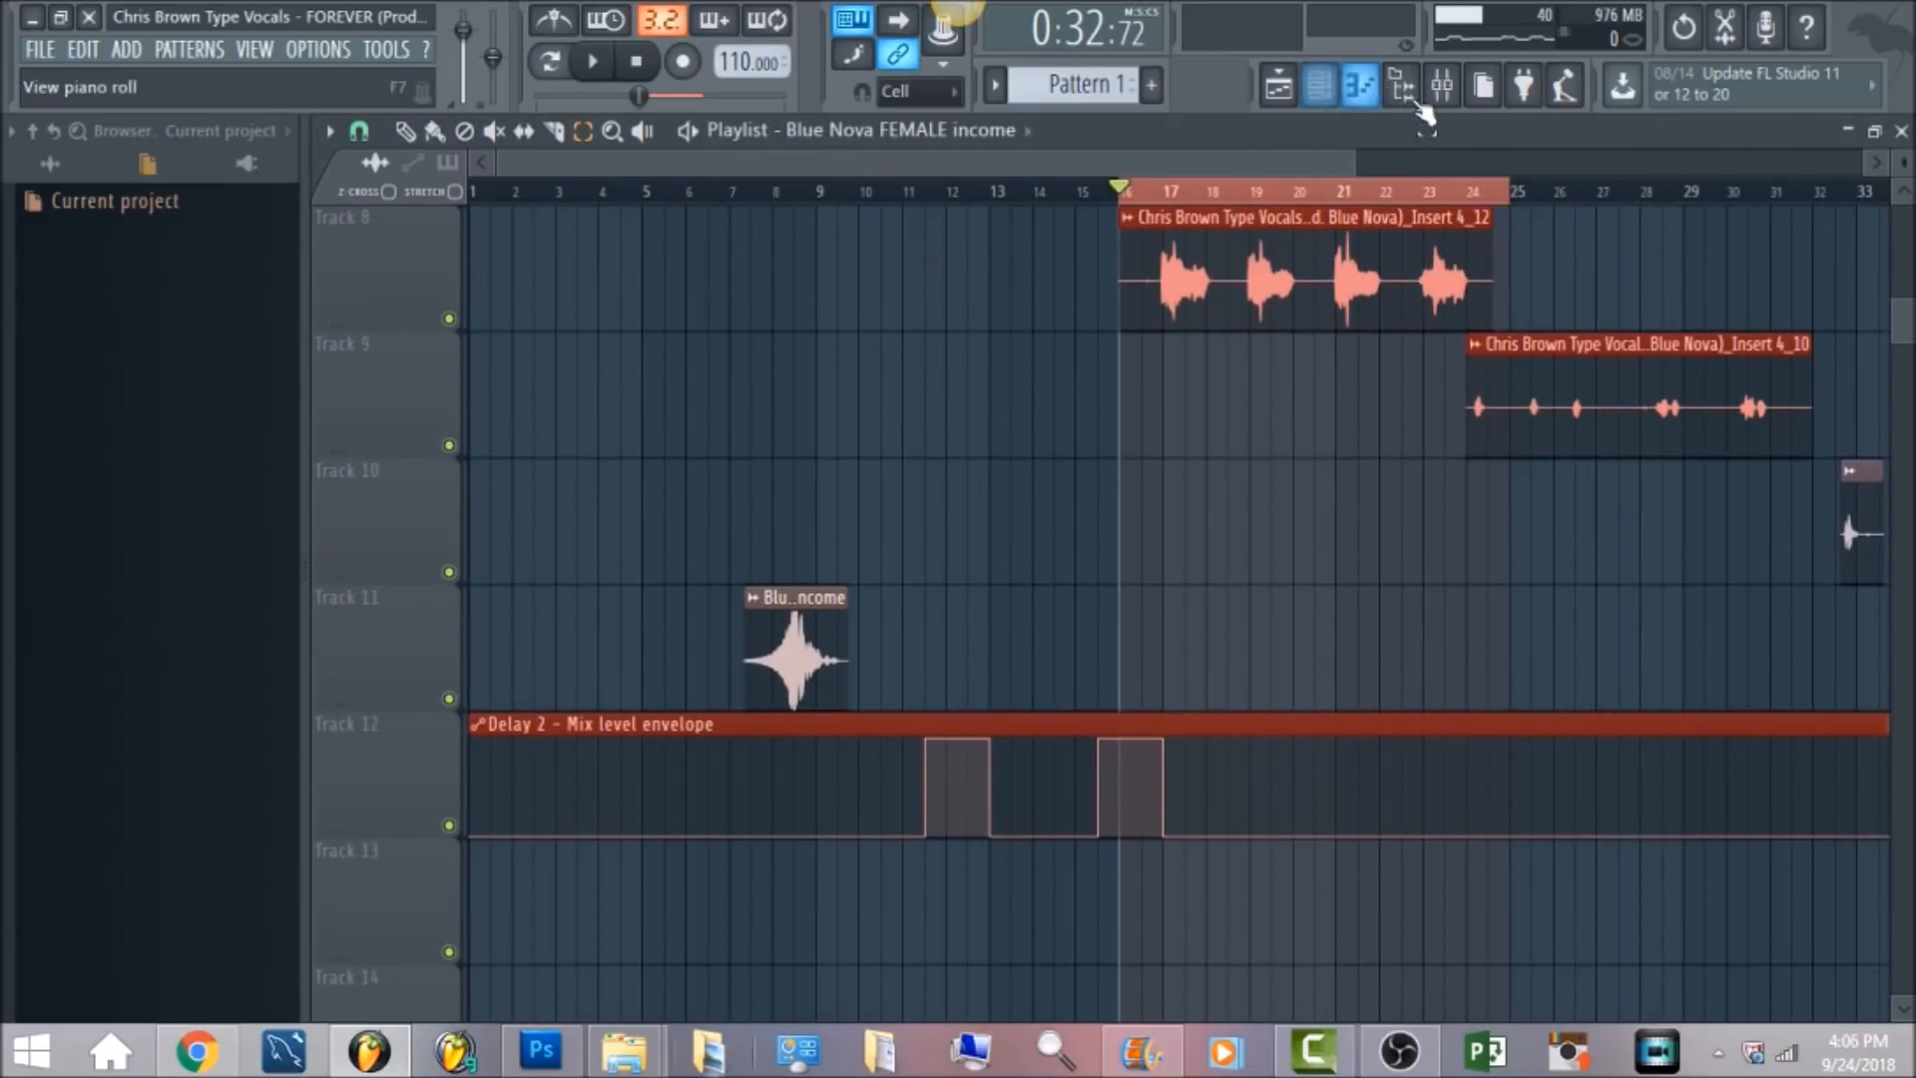
Select and unmute mixer track 6, and move the playlist's playhead to 16:08:15, just after bar 16
left_click(1441, 86)
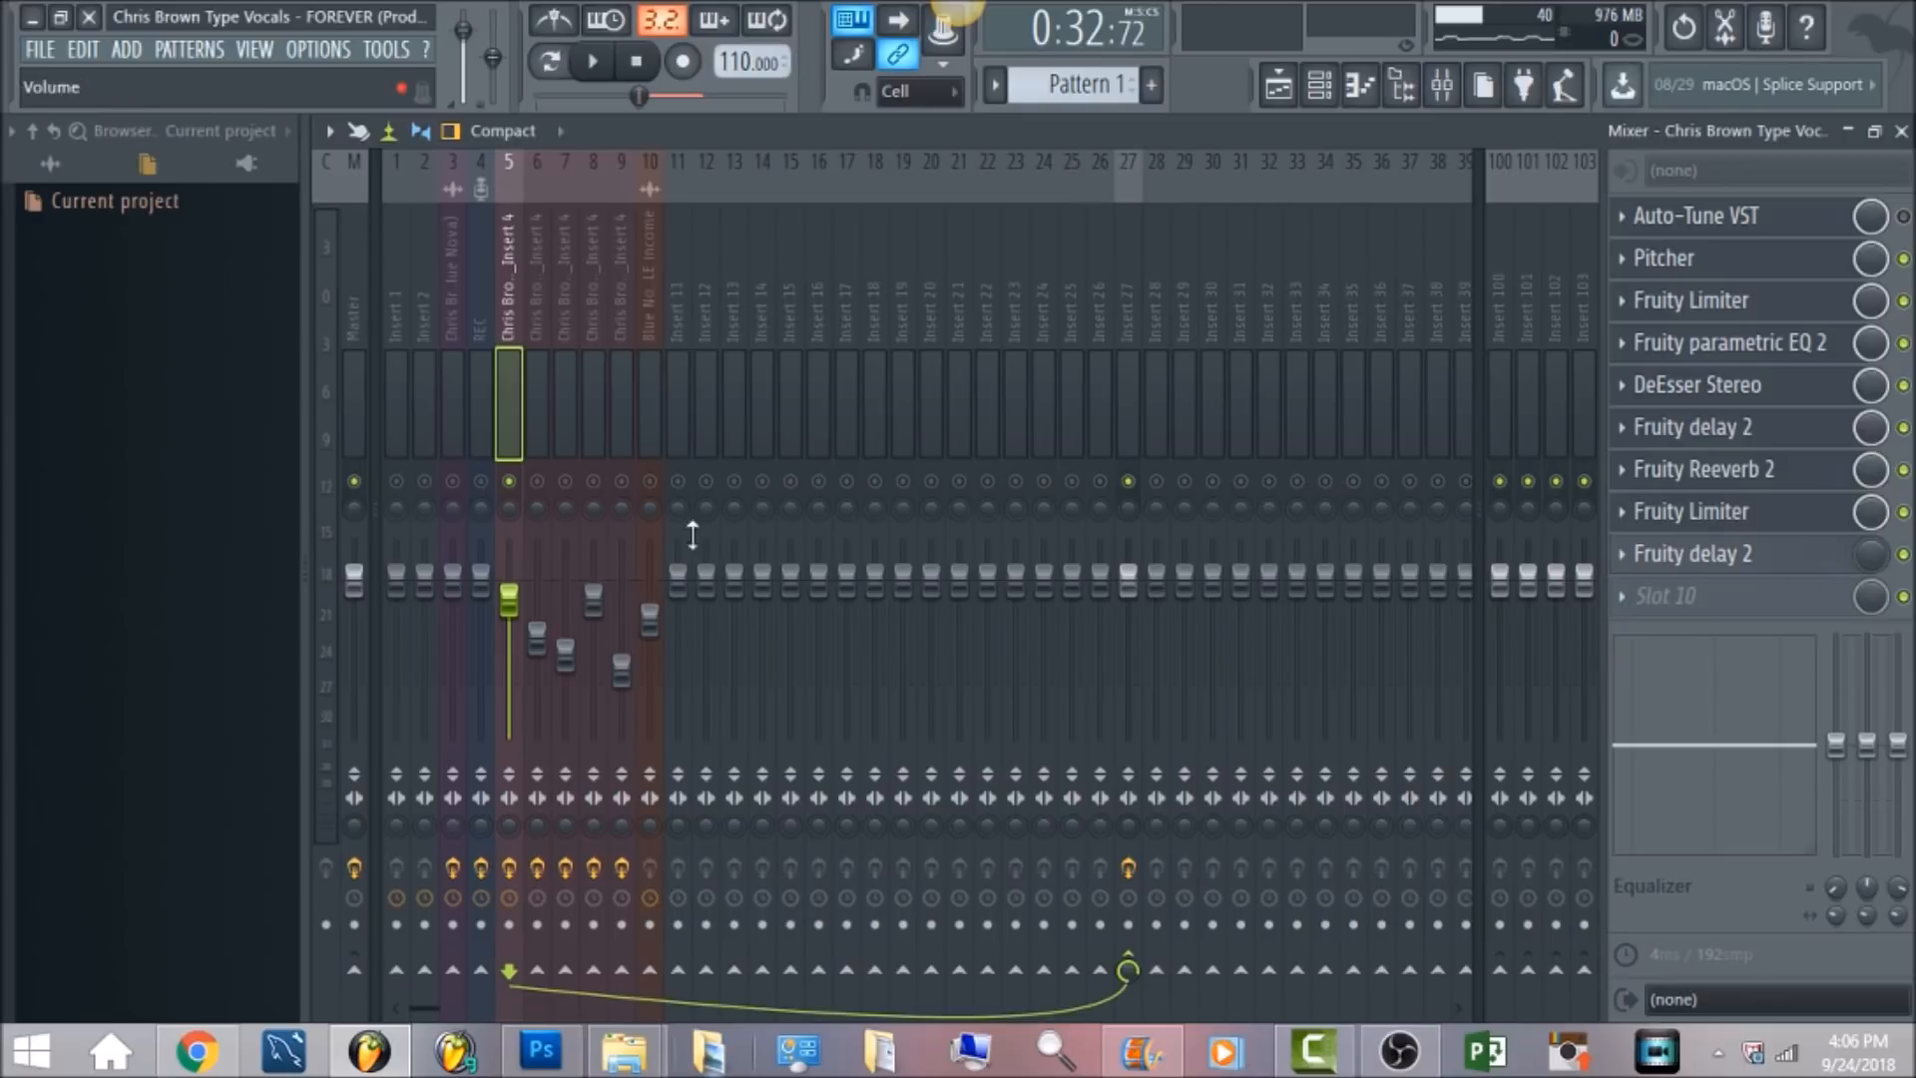
left_click(532, 304)
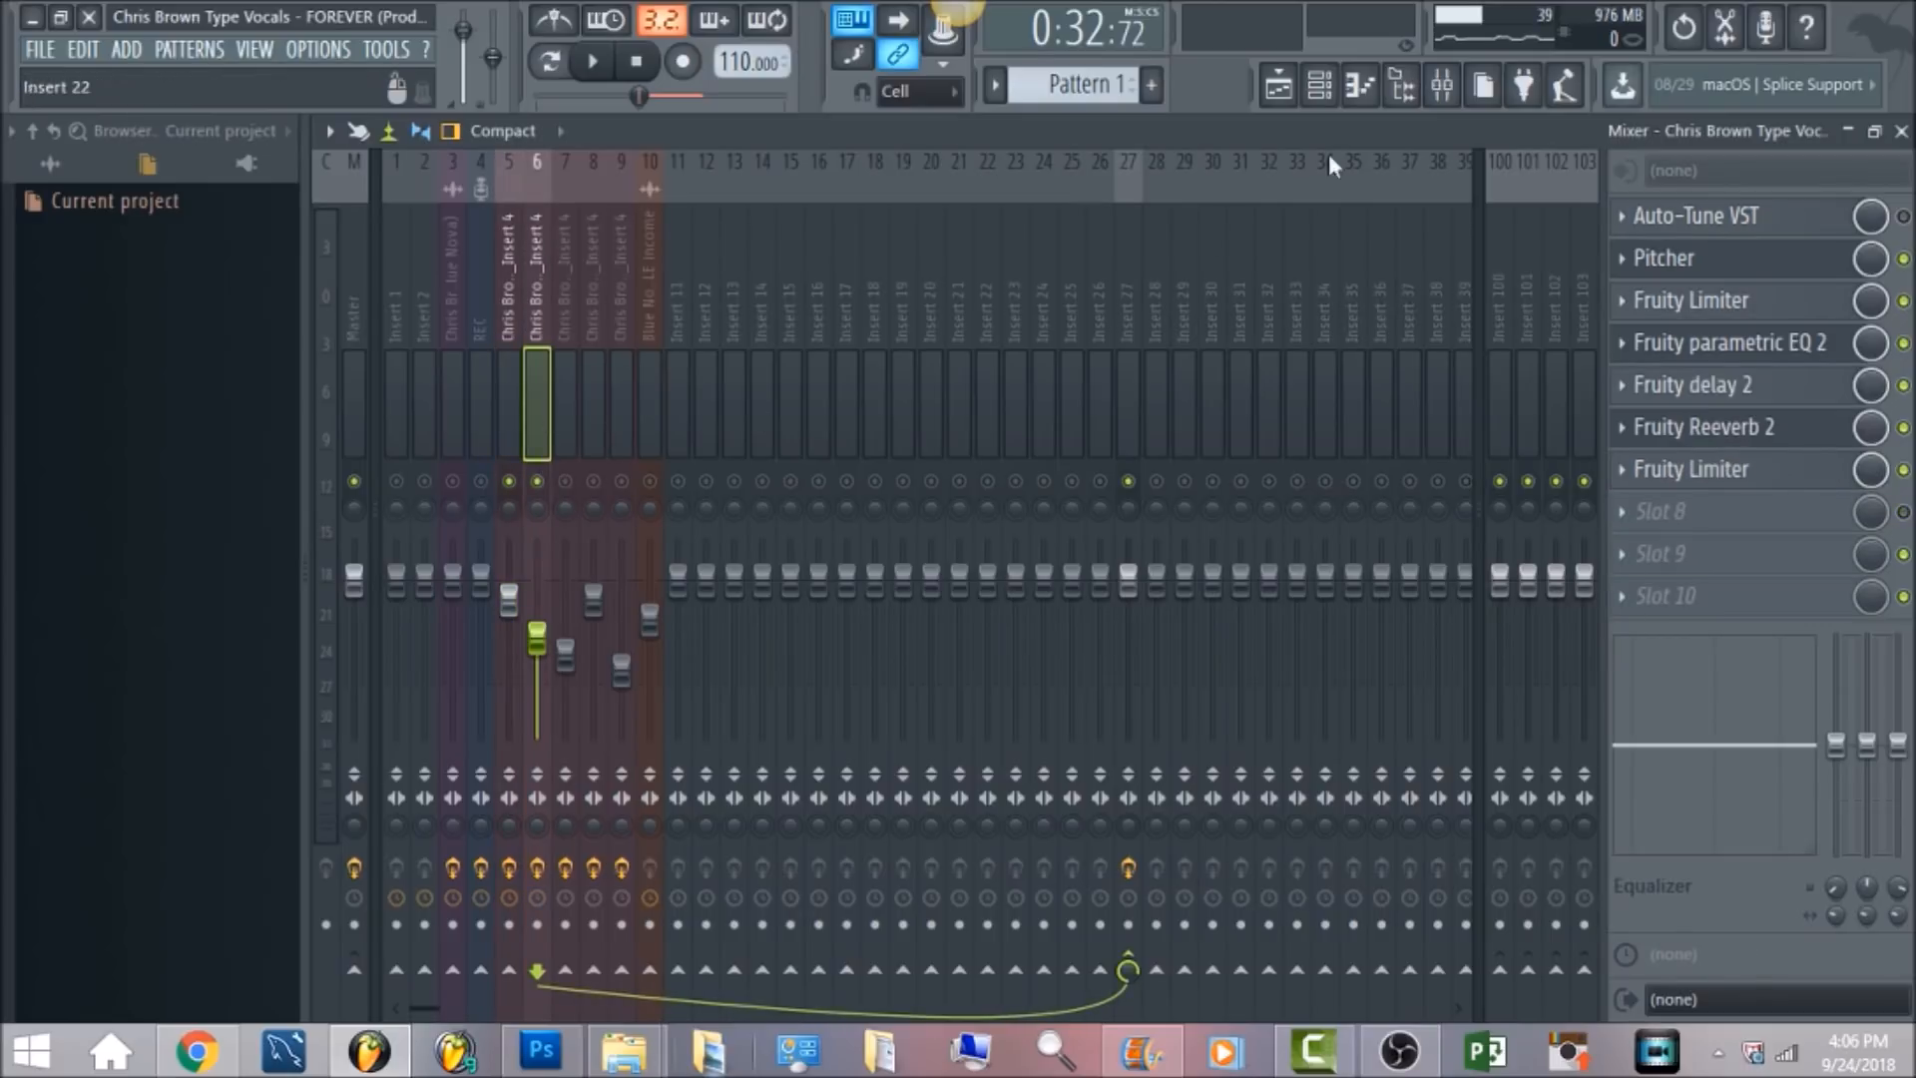
left_click(1279, 85)
scroll(1343, 603, "up", 5)
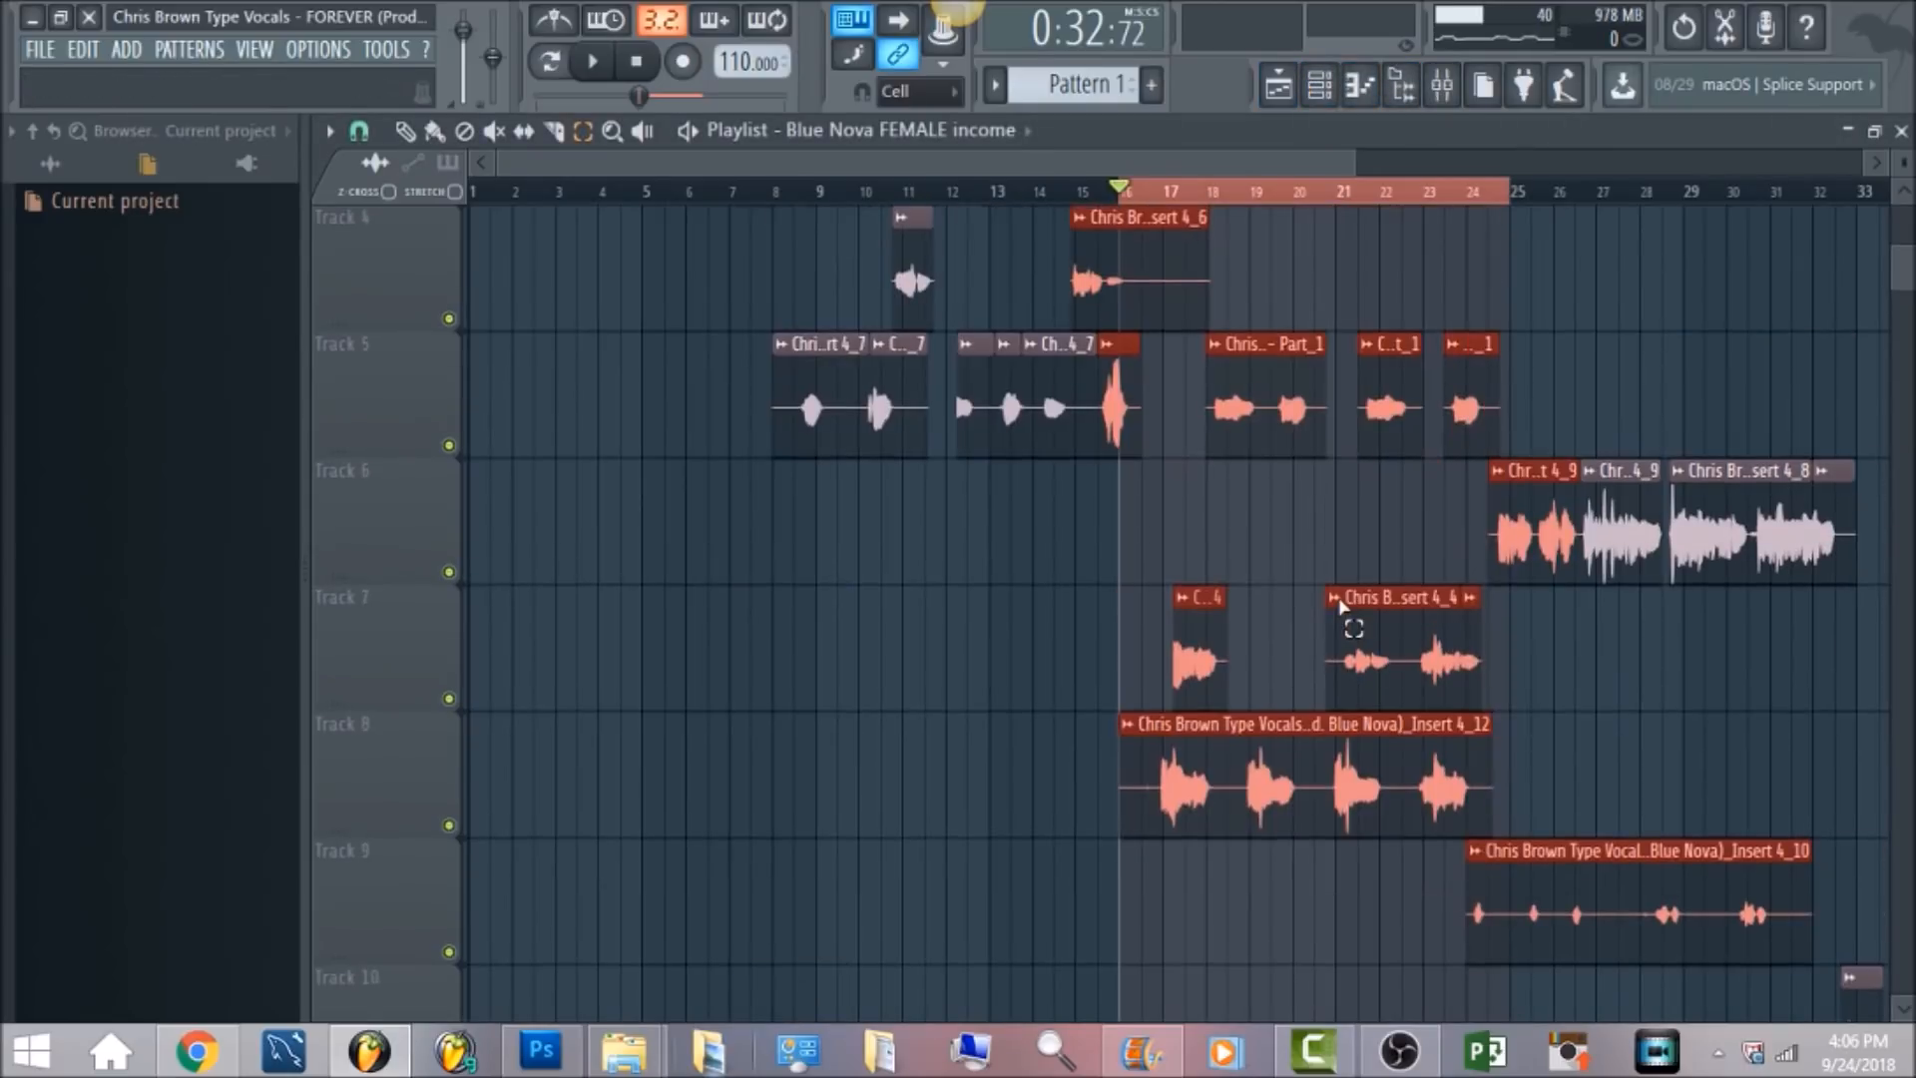
left_click(434, 130)
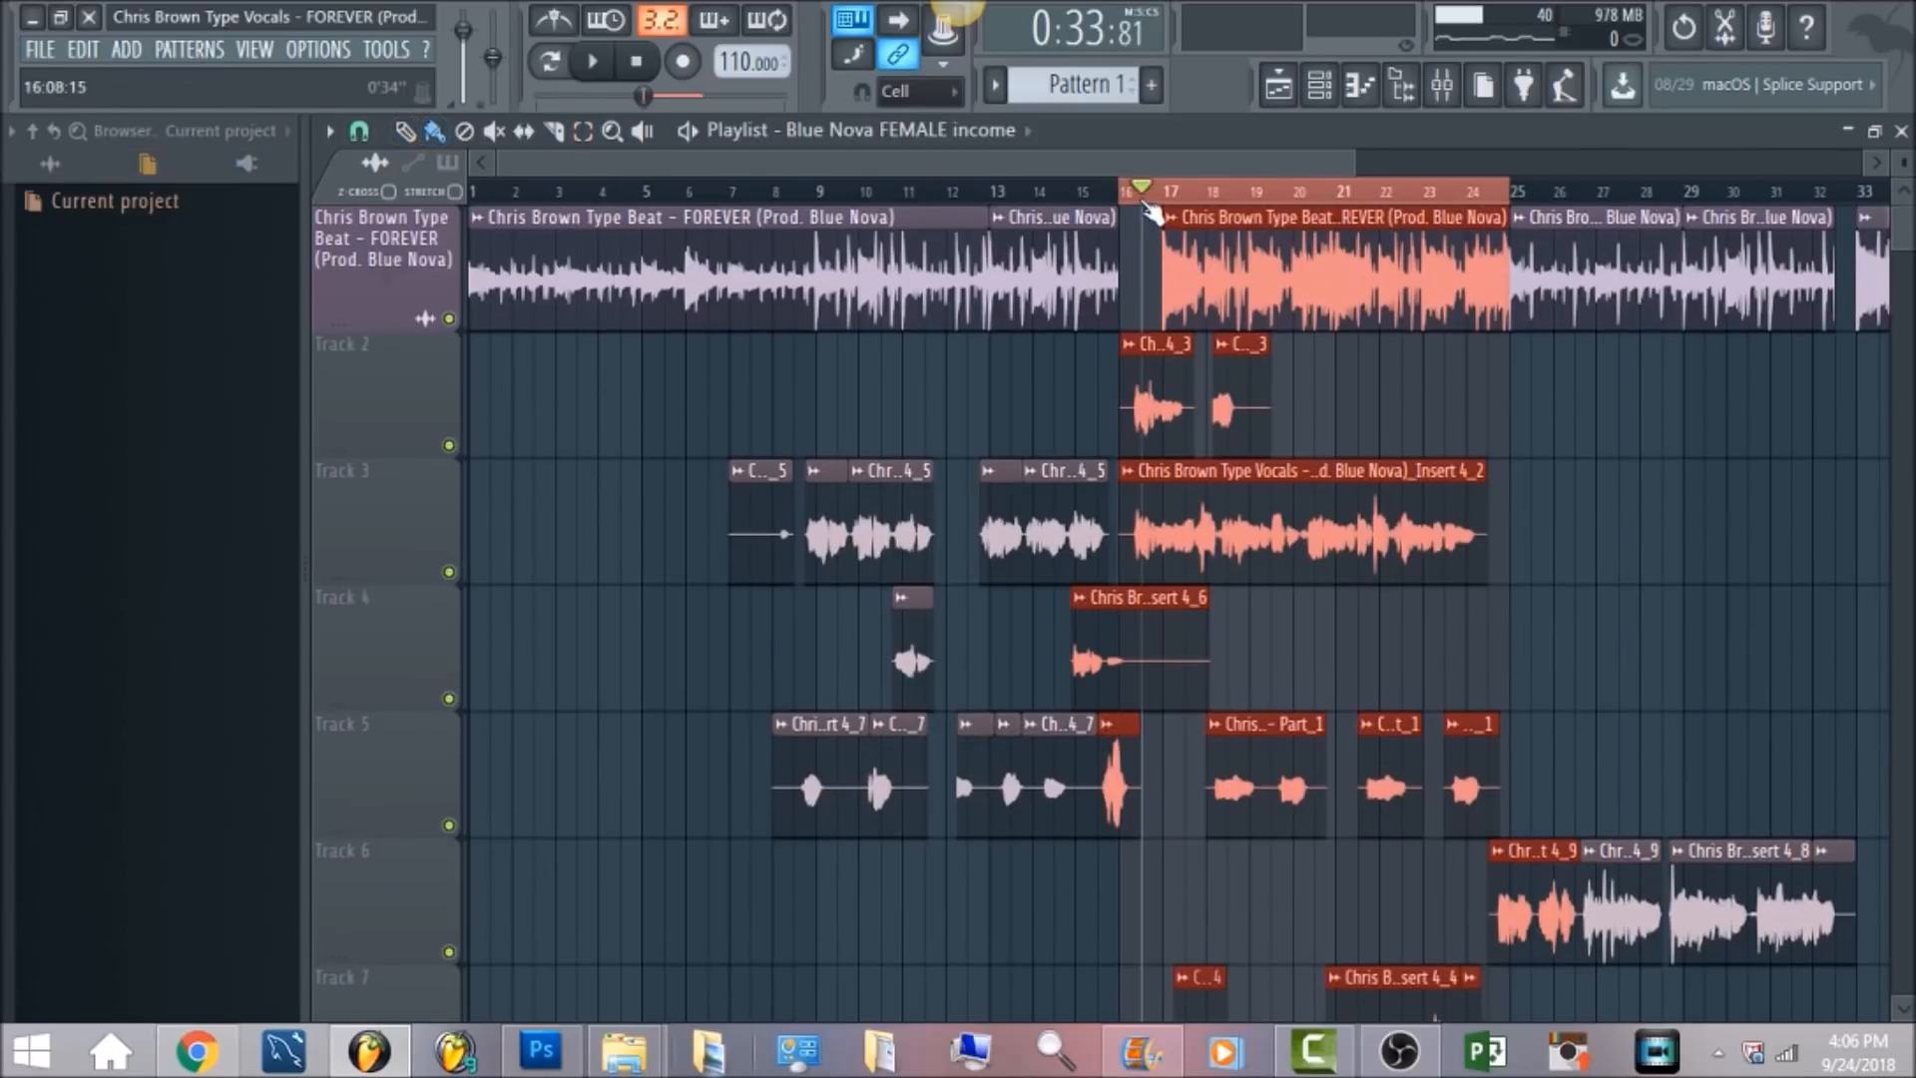
Solo mixer track 6, play it back and look over the vocal clips in the playlist
left_click(1442, 85)
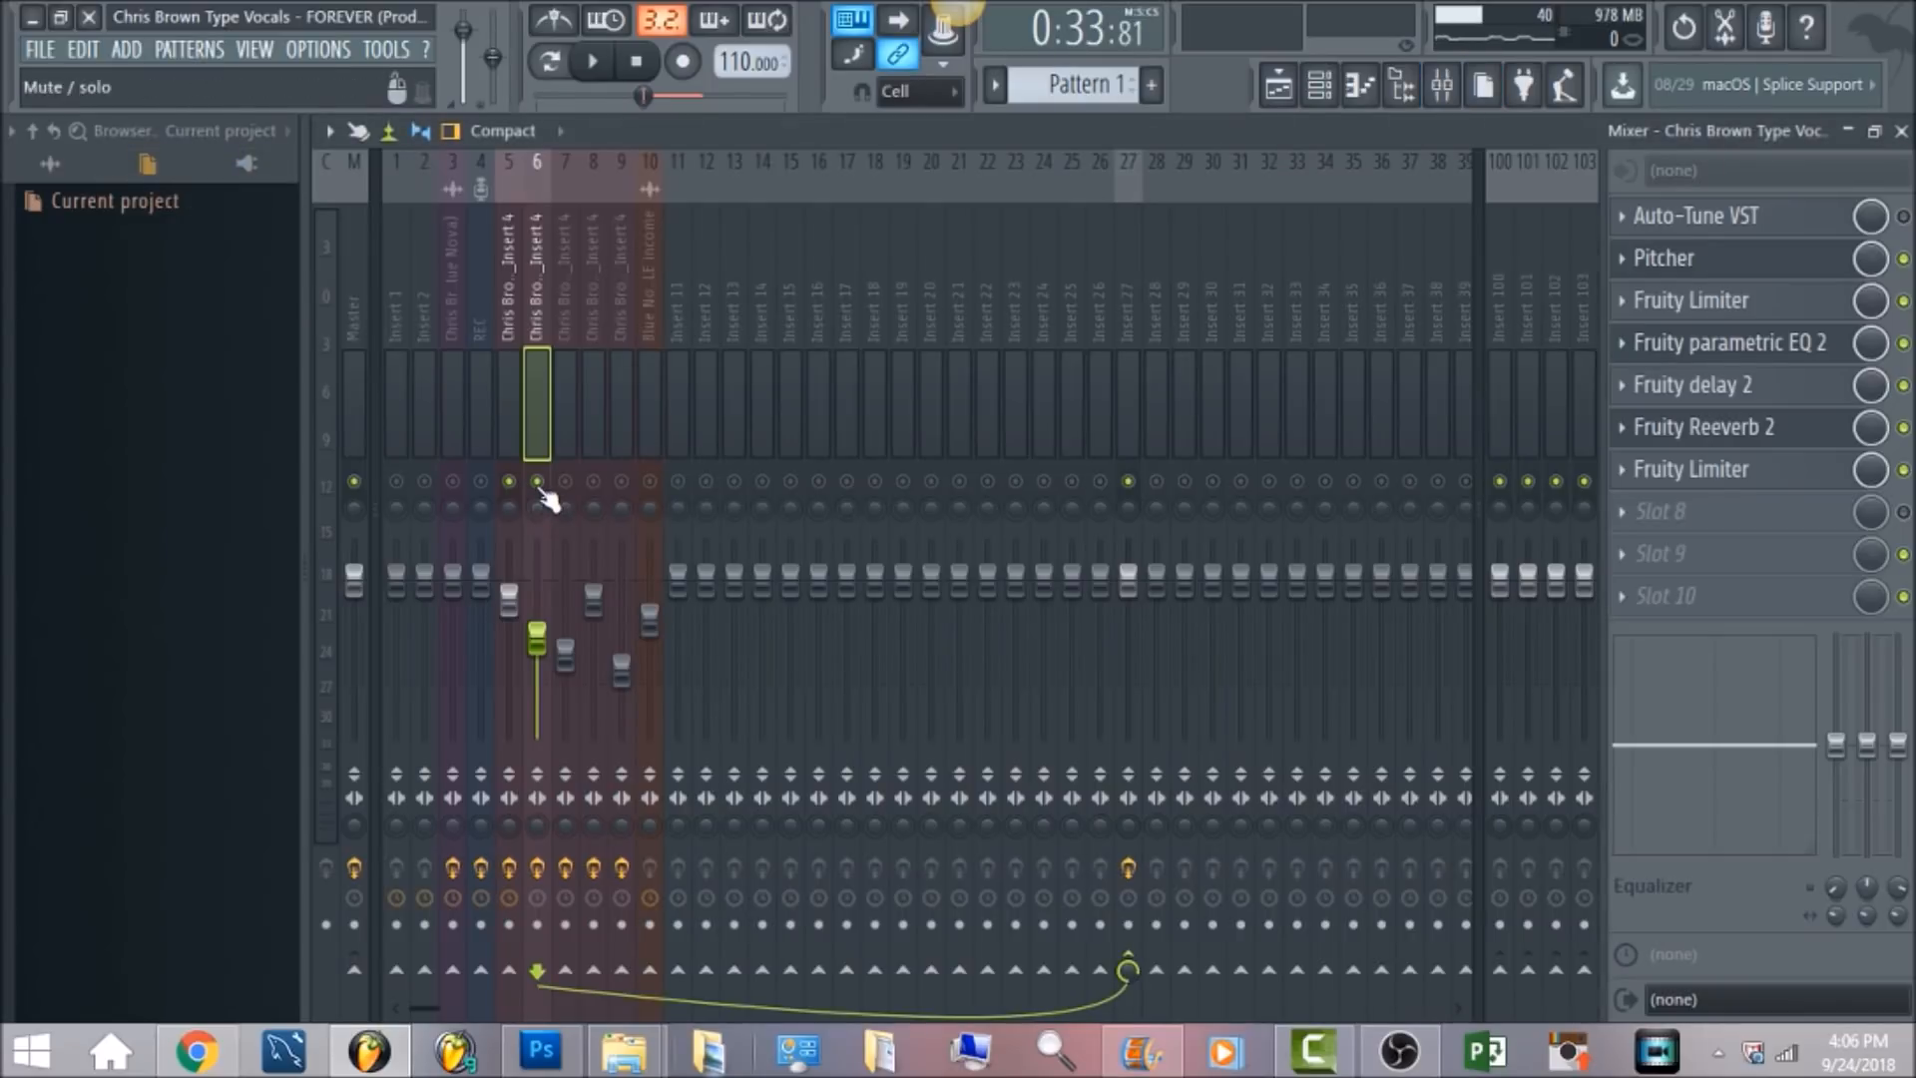
key("space")
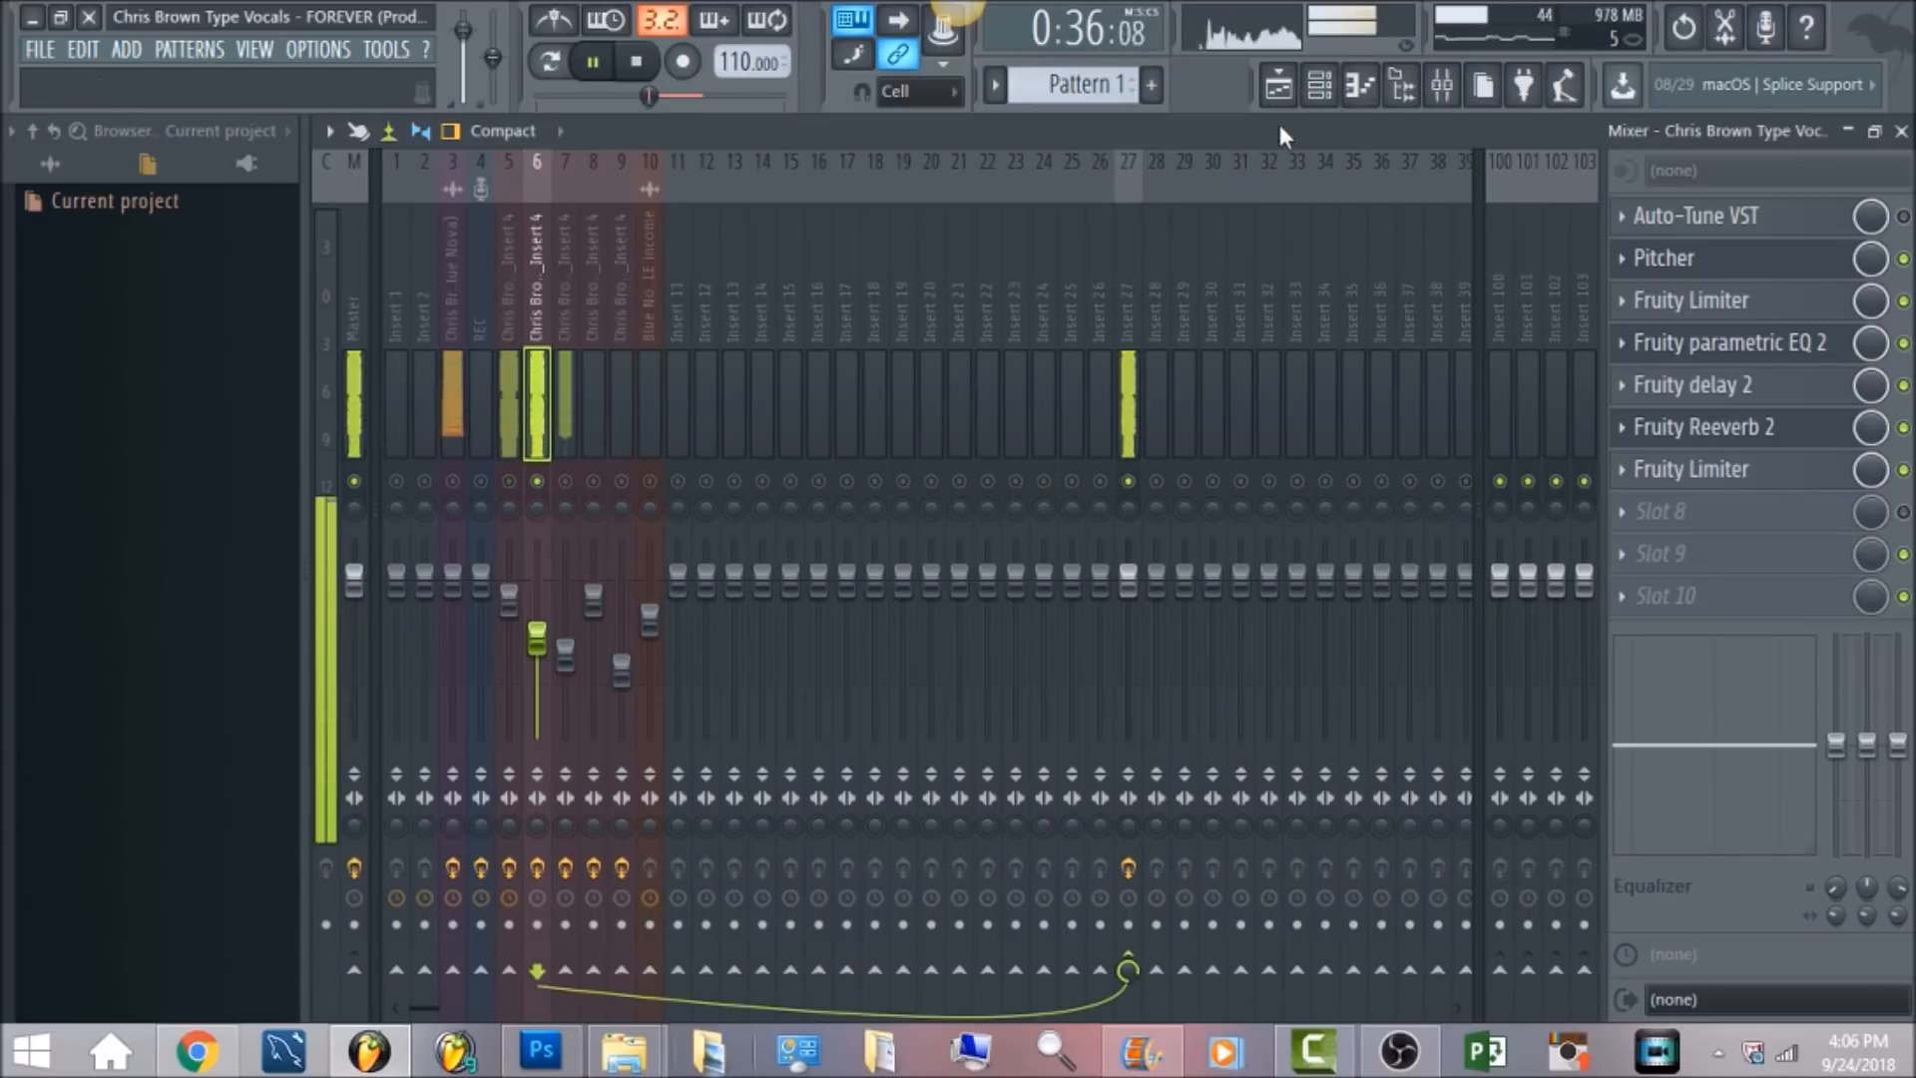
left_click(1277, 85)
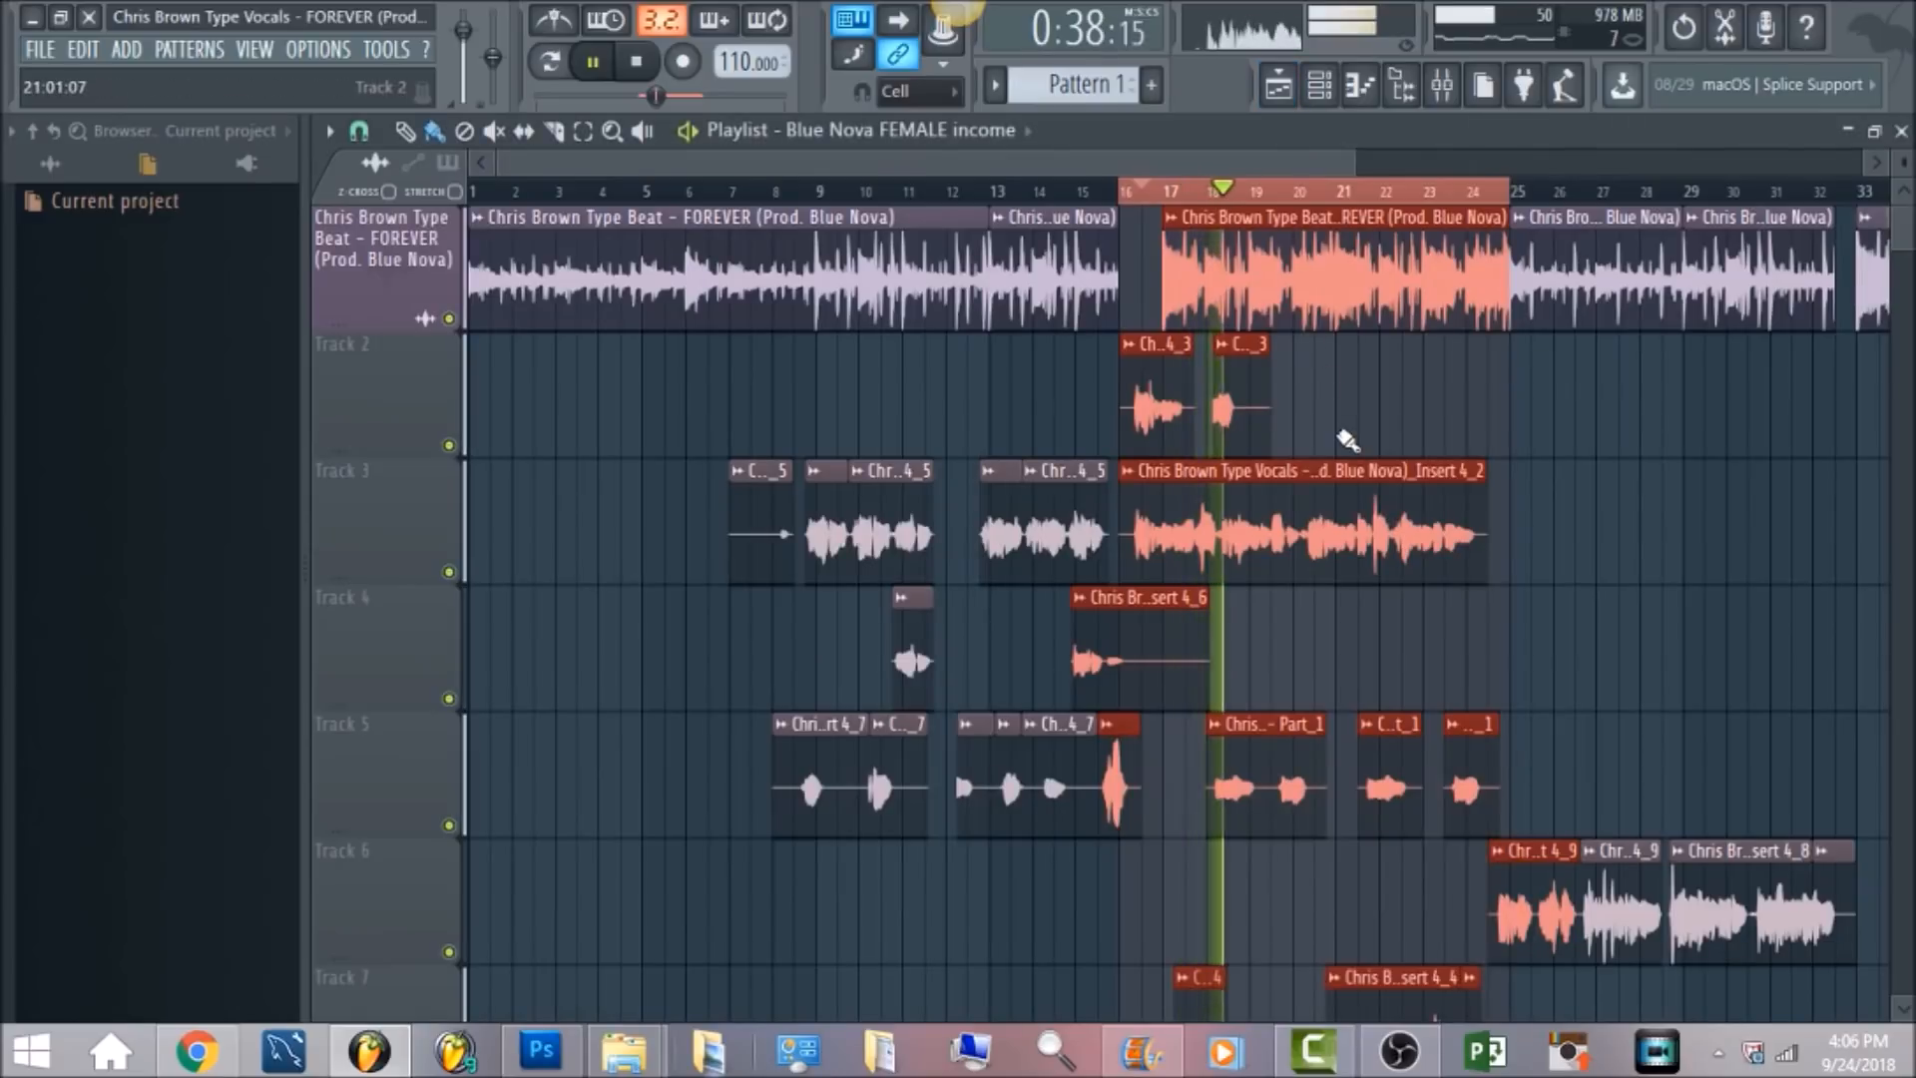
key("space")
scroll(1338, 542, "down", 5)
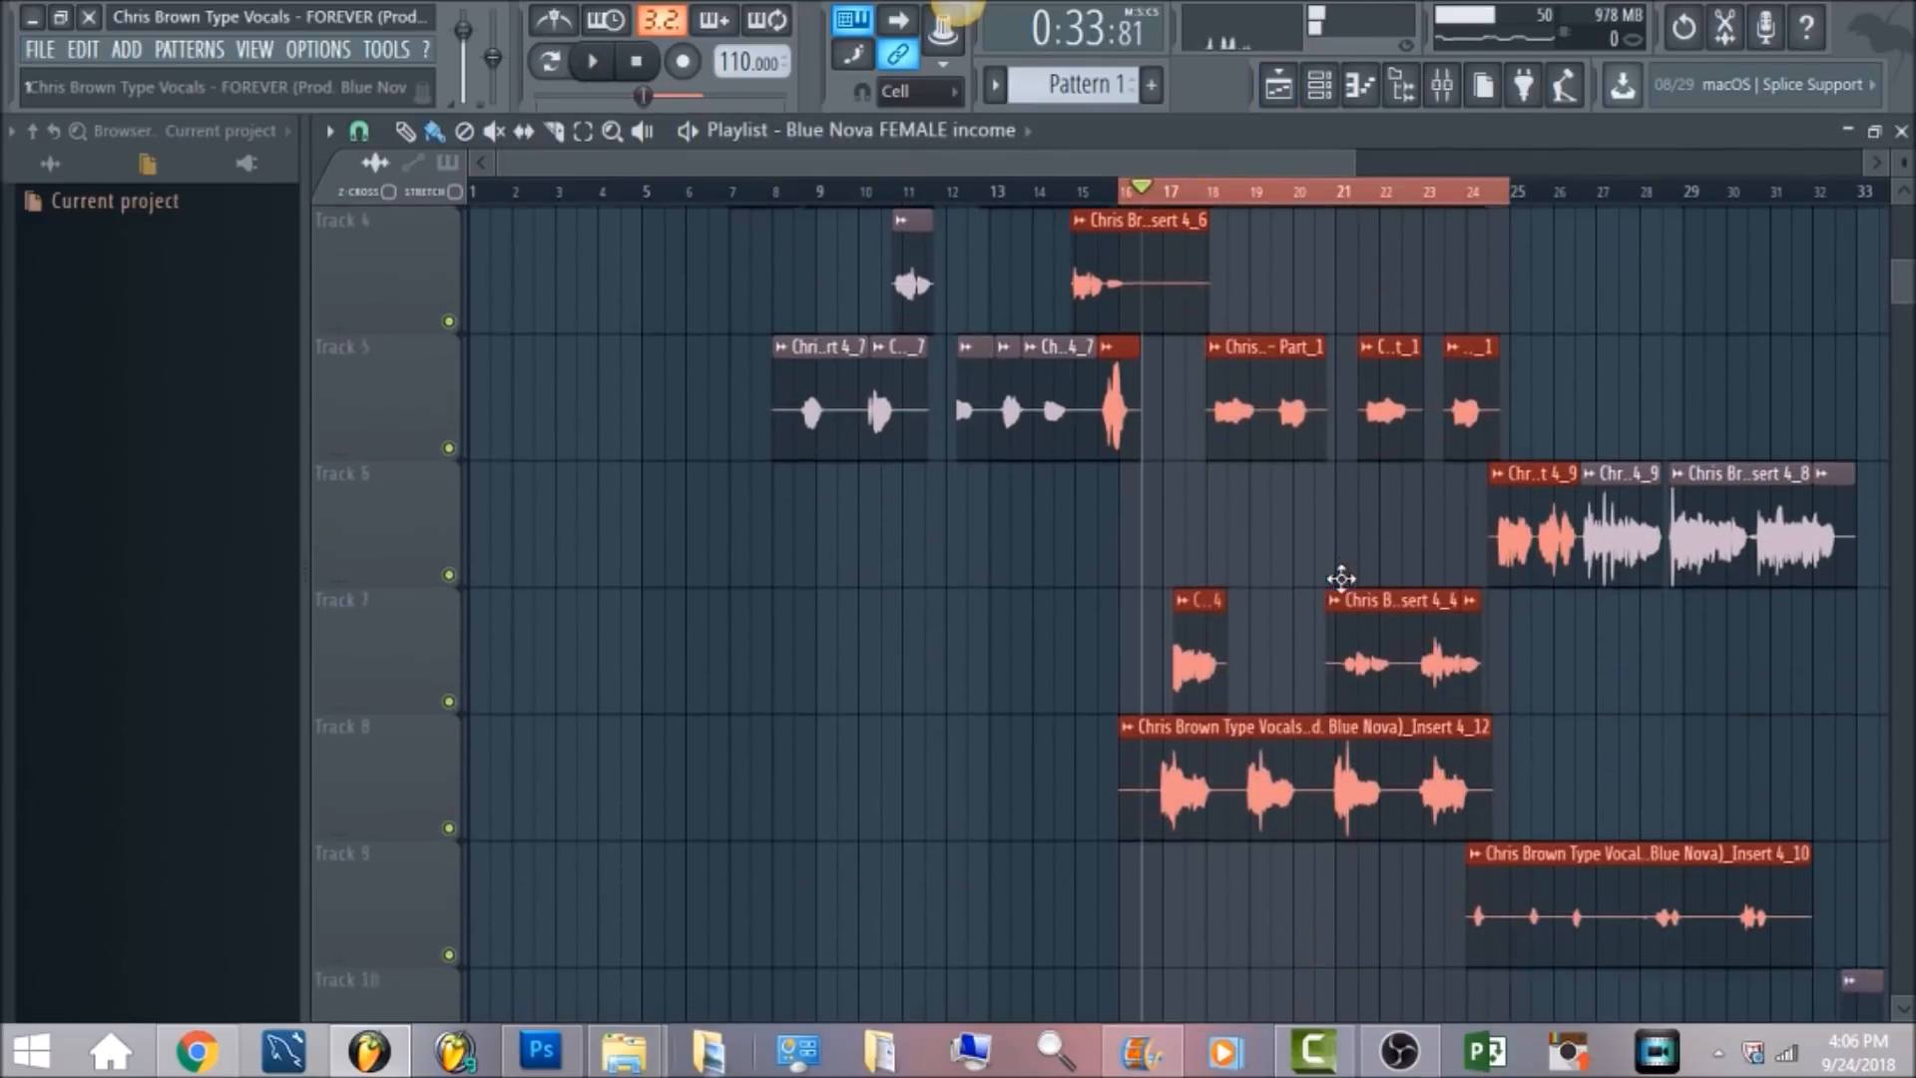
scroll(1340, 569, "up", 1)
scroll(1340, 577, "up", 4)
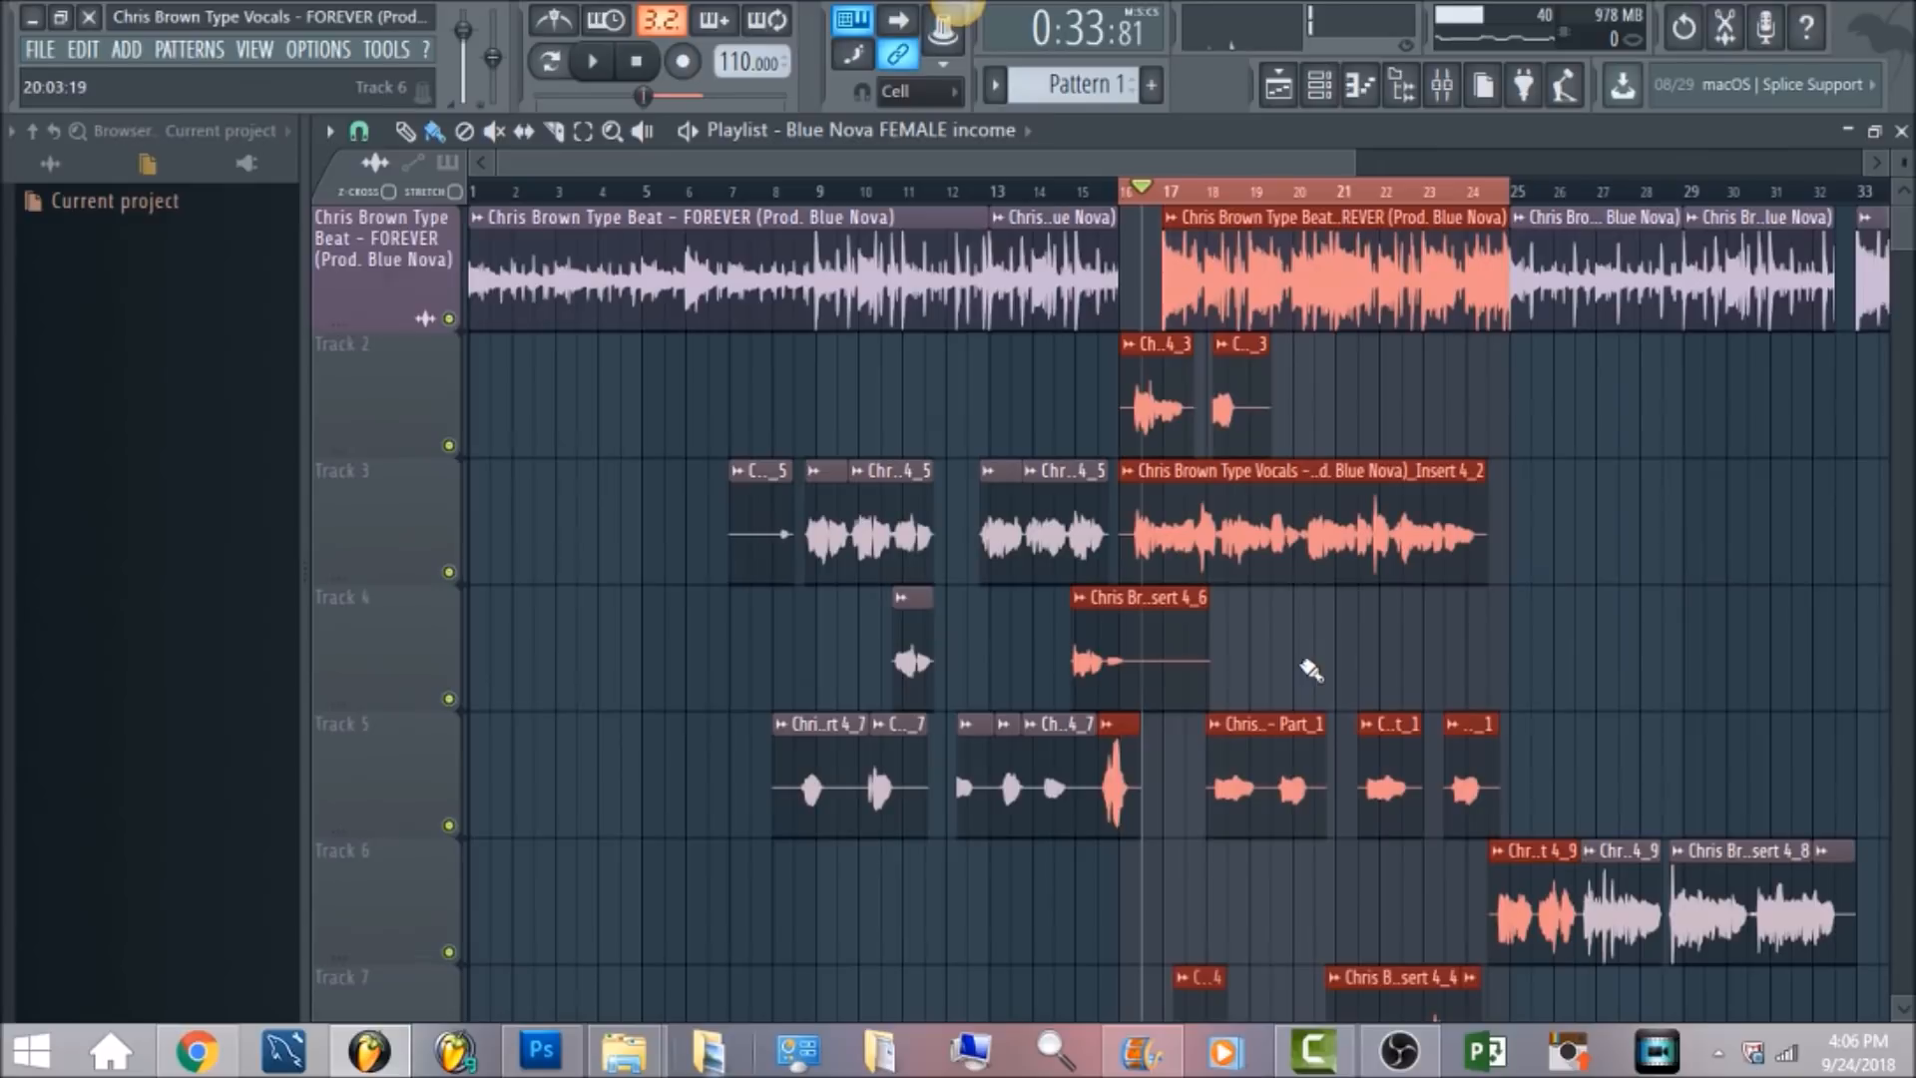
scroll(1287, 679, "down", 1)
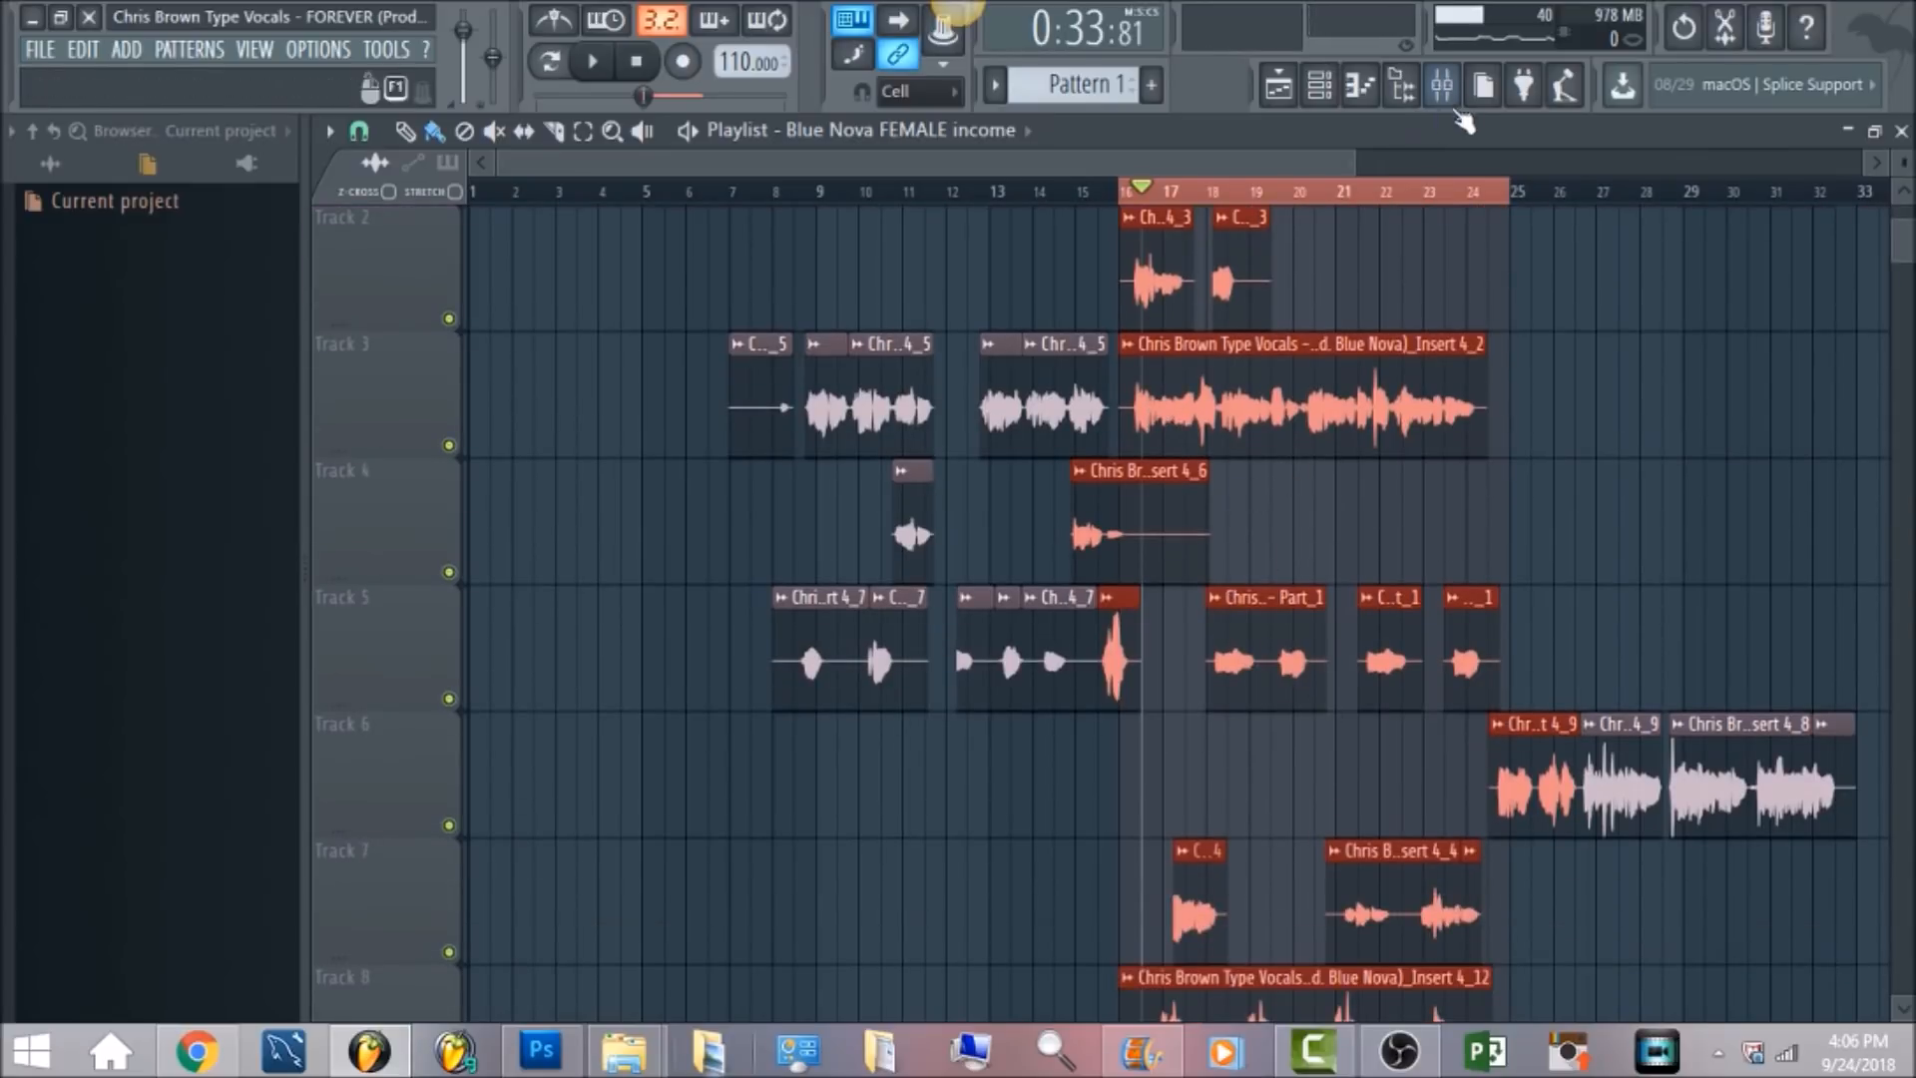
Examine the Fruity Reeverb 2 settings on mixer track 6 and close the plugin
left_click(1458, 97)
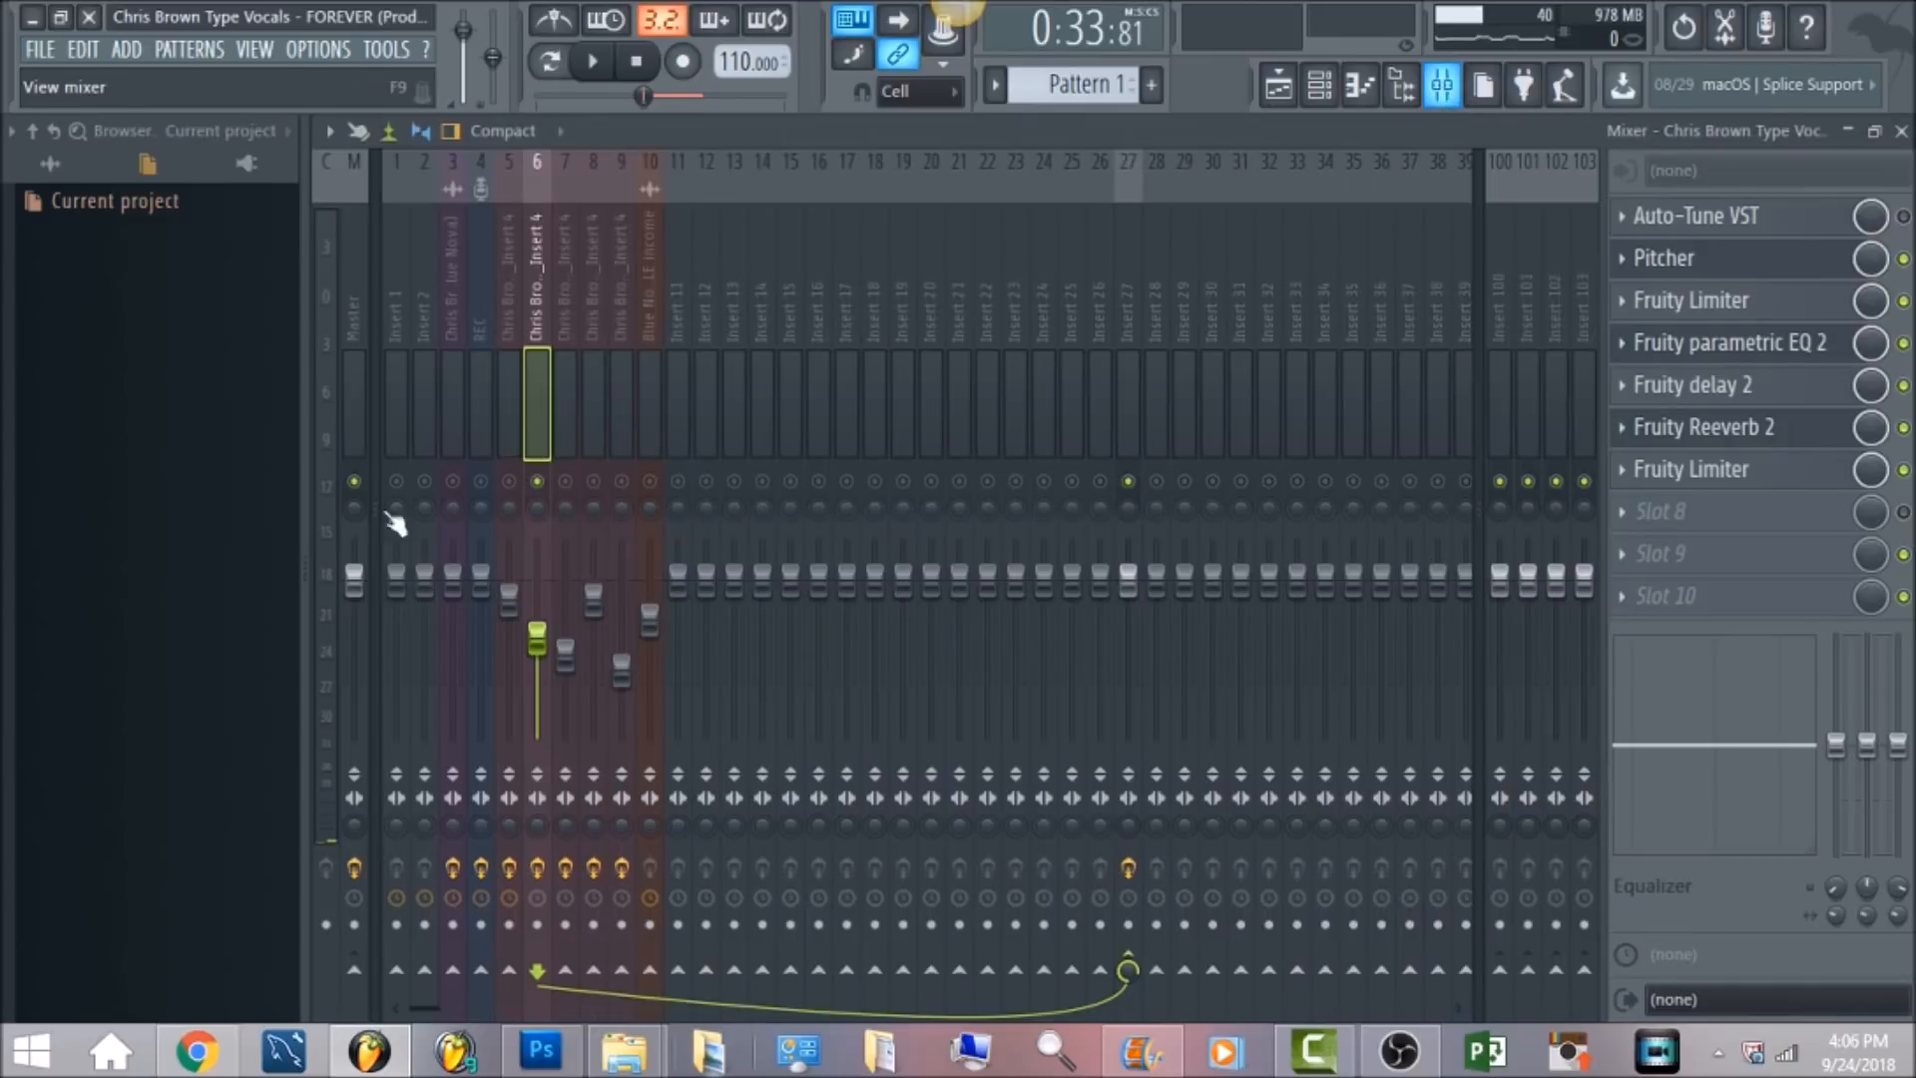
left_click(1776, 444)
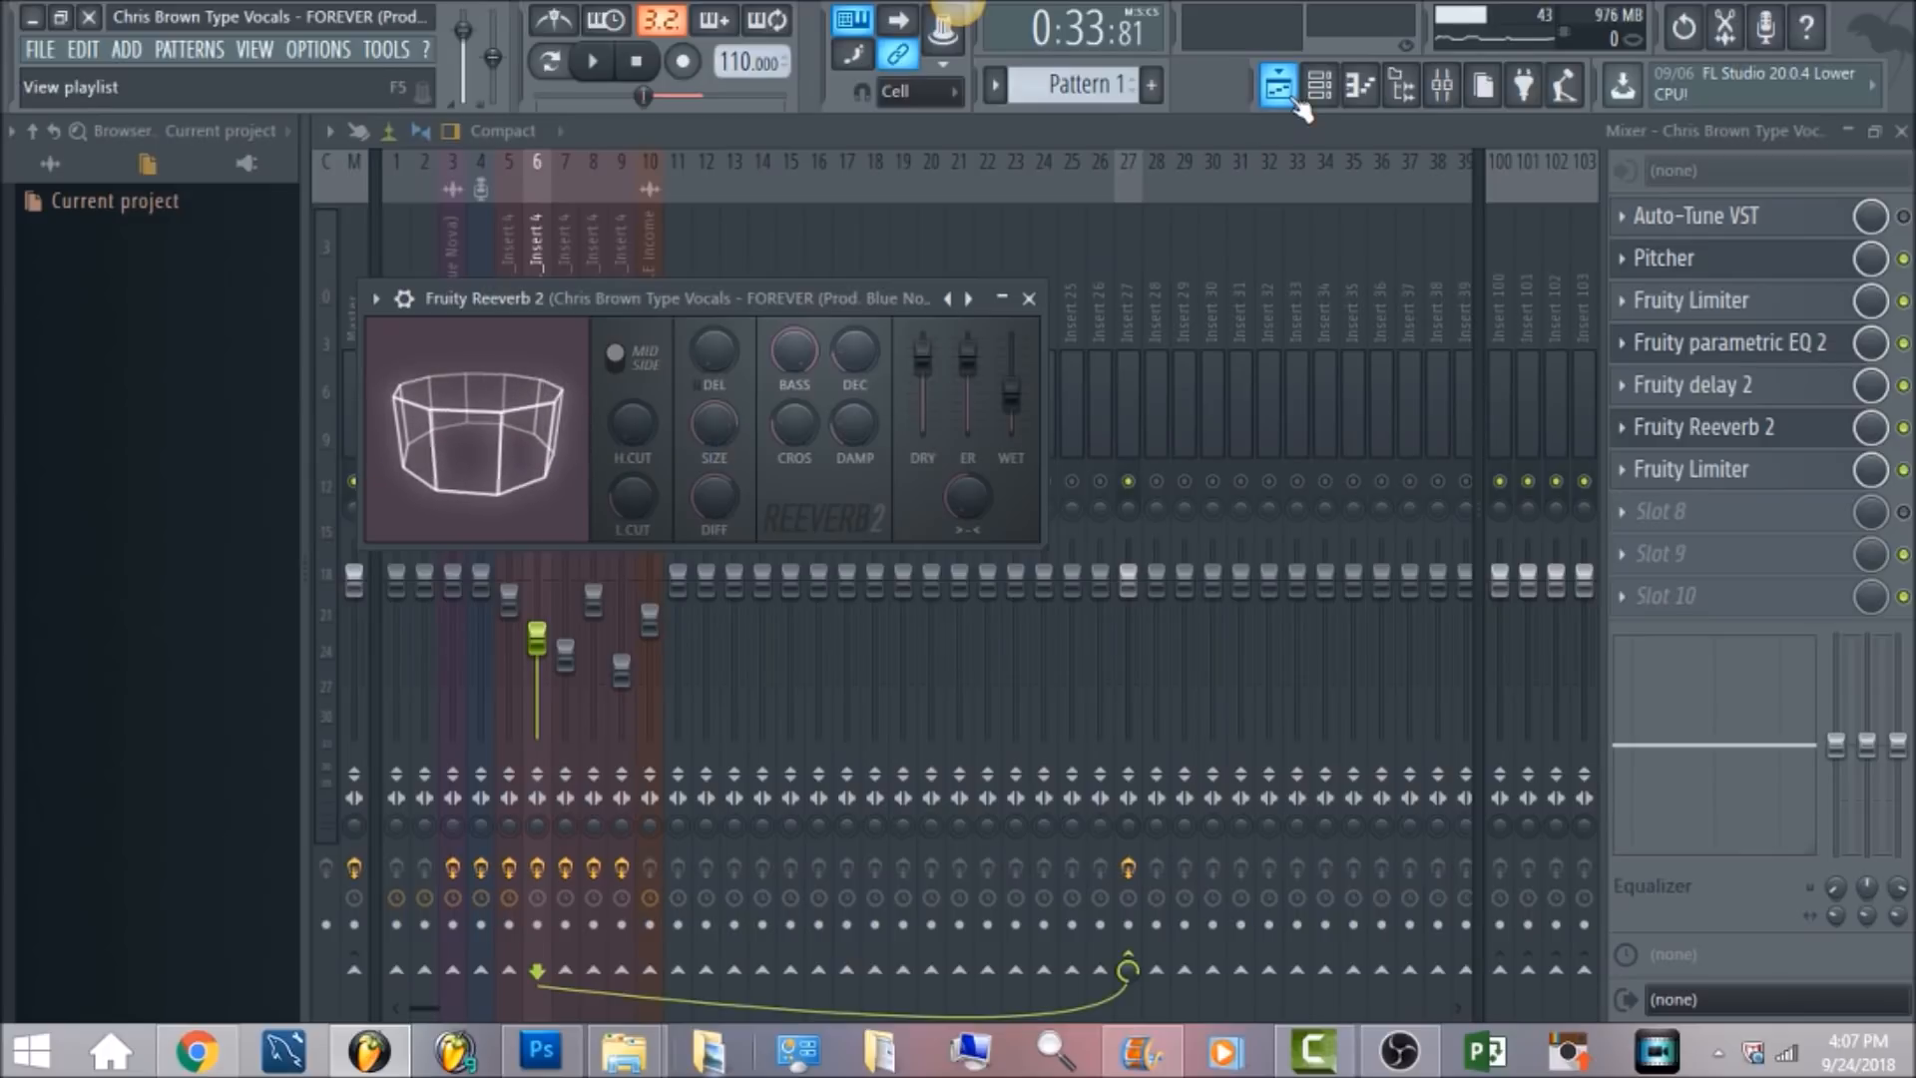
left_click(1028, 298)
Unmute mixer track 5 and audition it together with track 6
left_click(509, 480)
key("space")
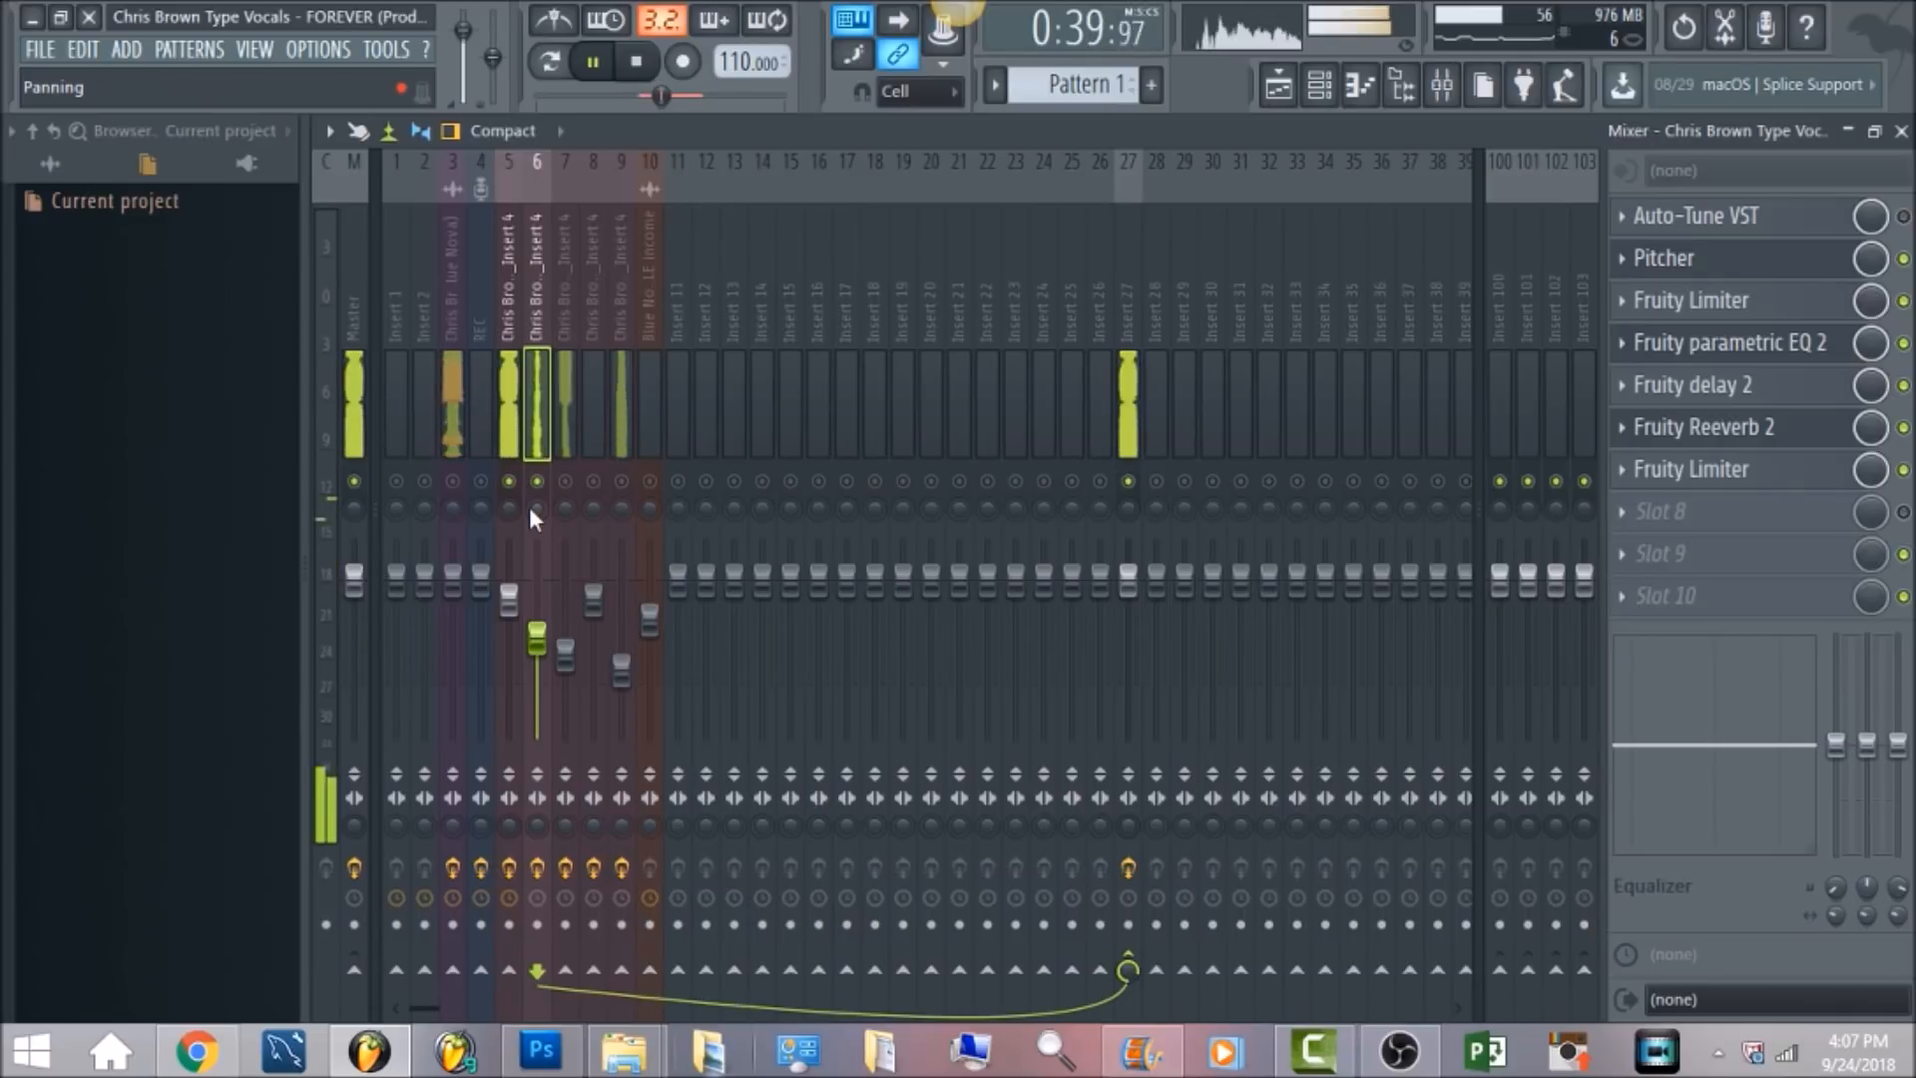
key("space")
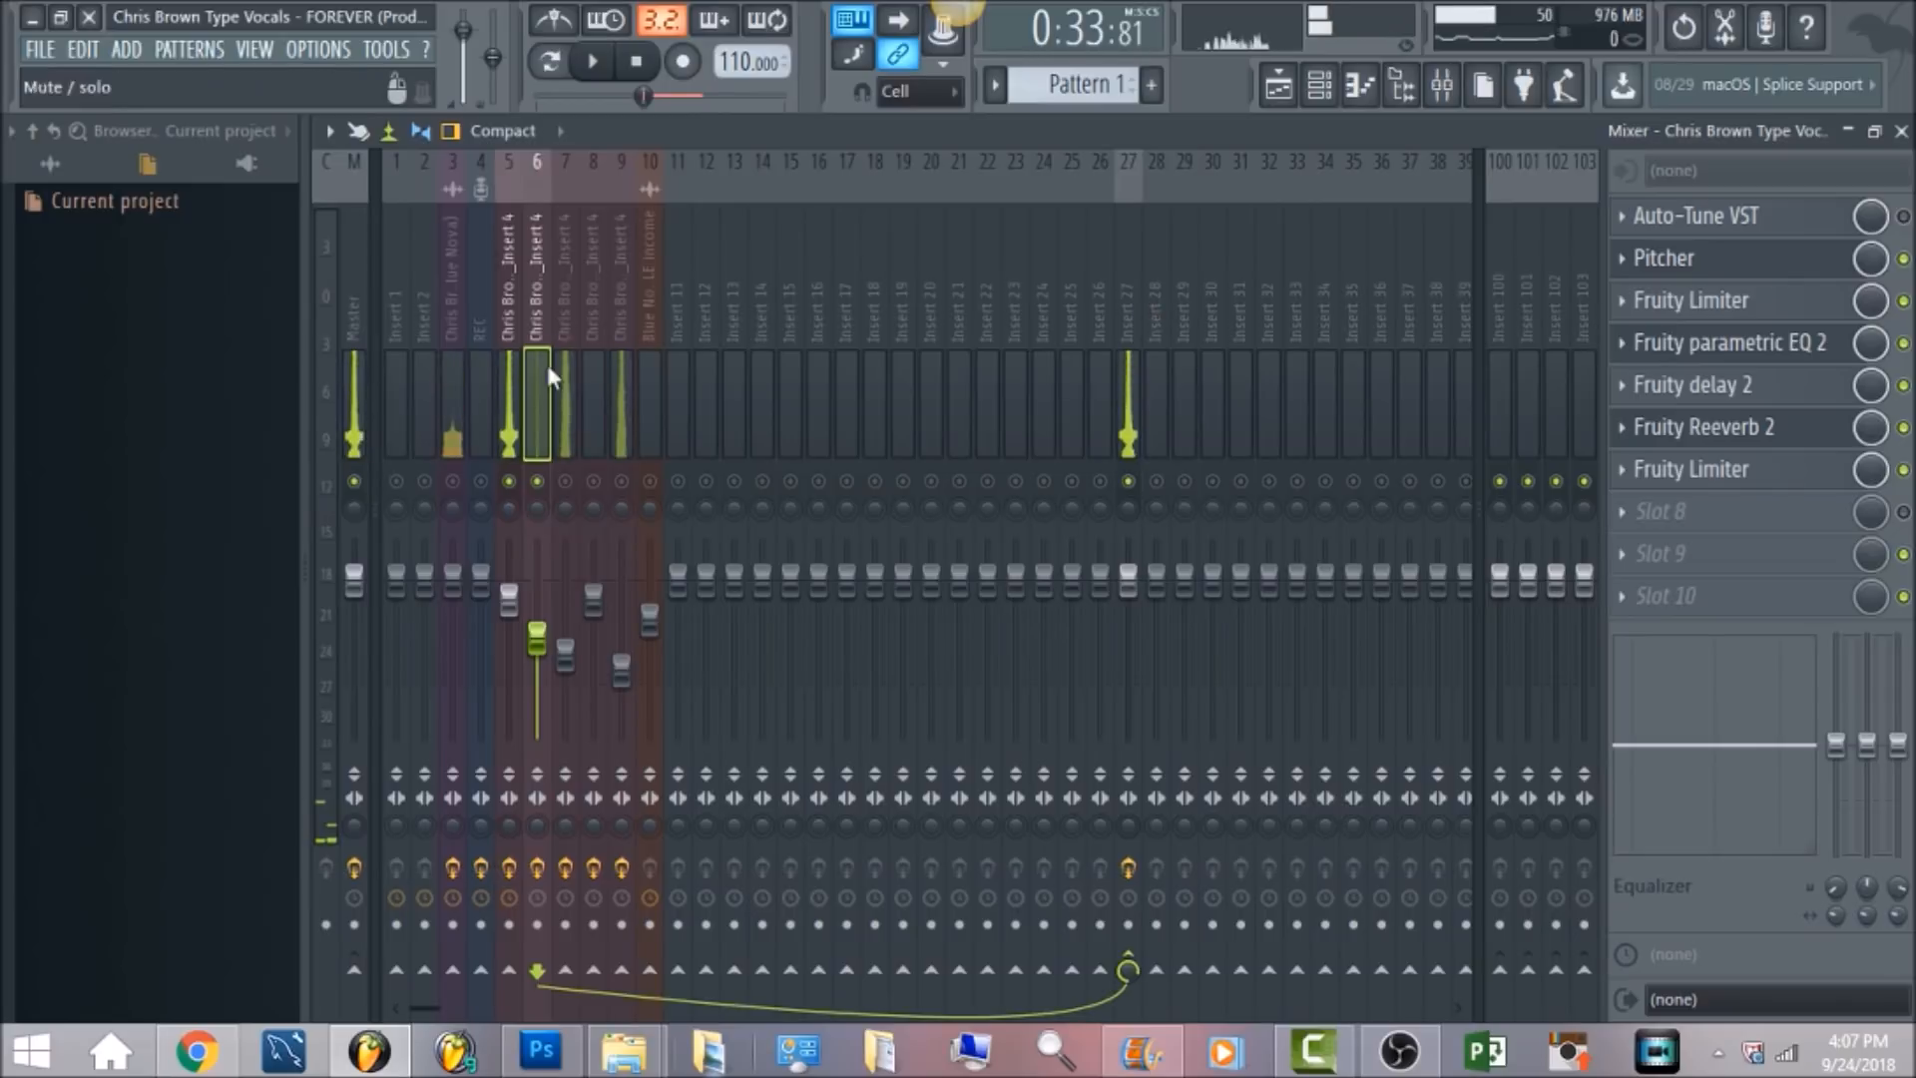
Solo mixer track 7 and open its Fruity delay bank settings
left_click(561, 281)
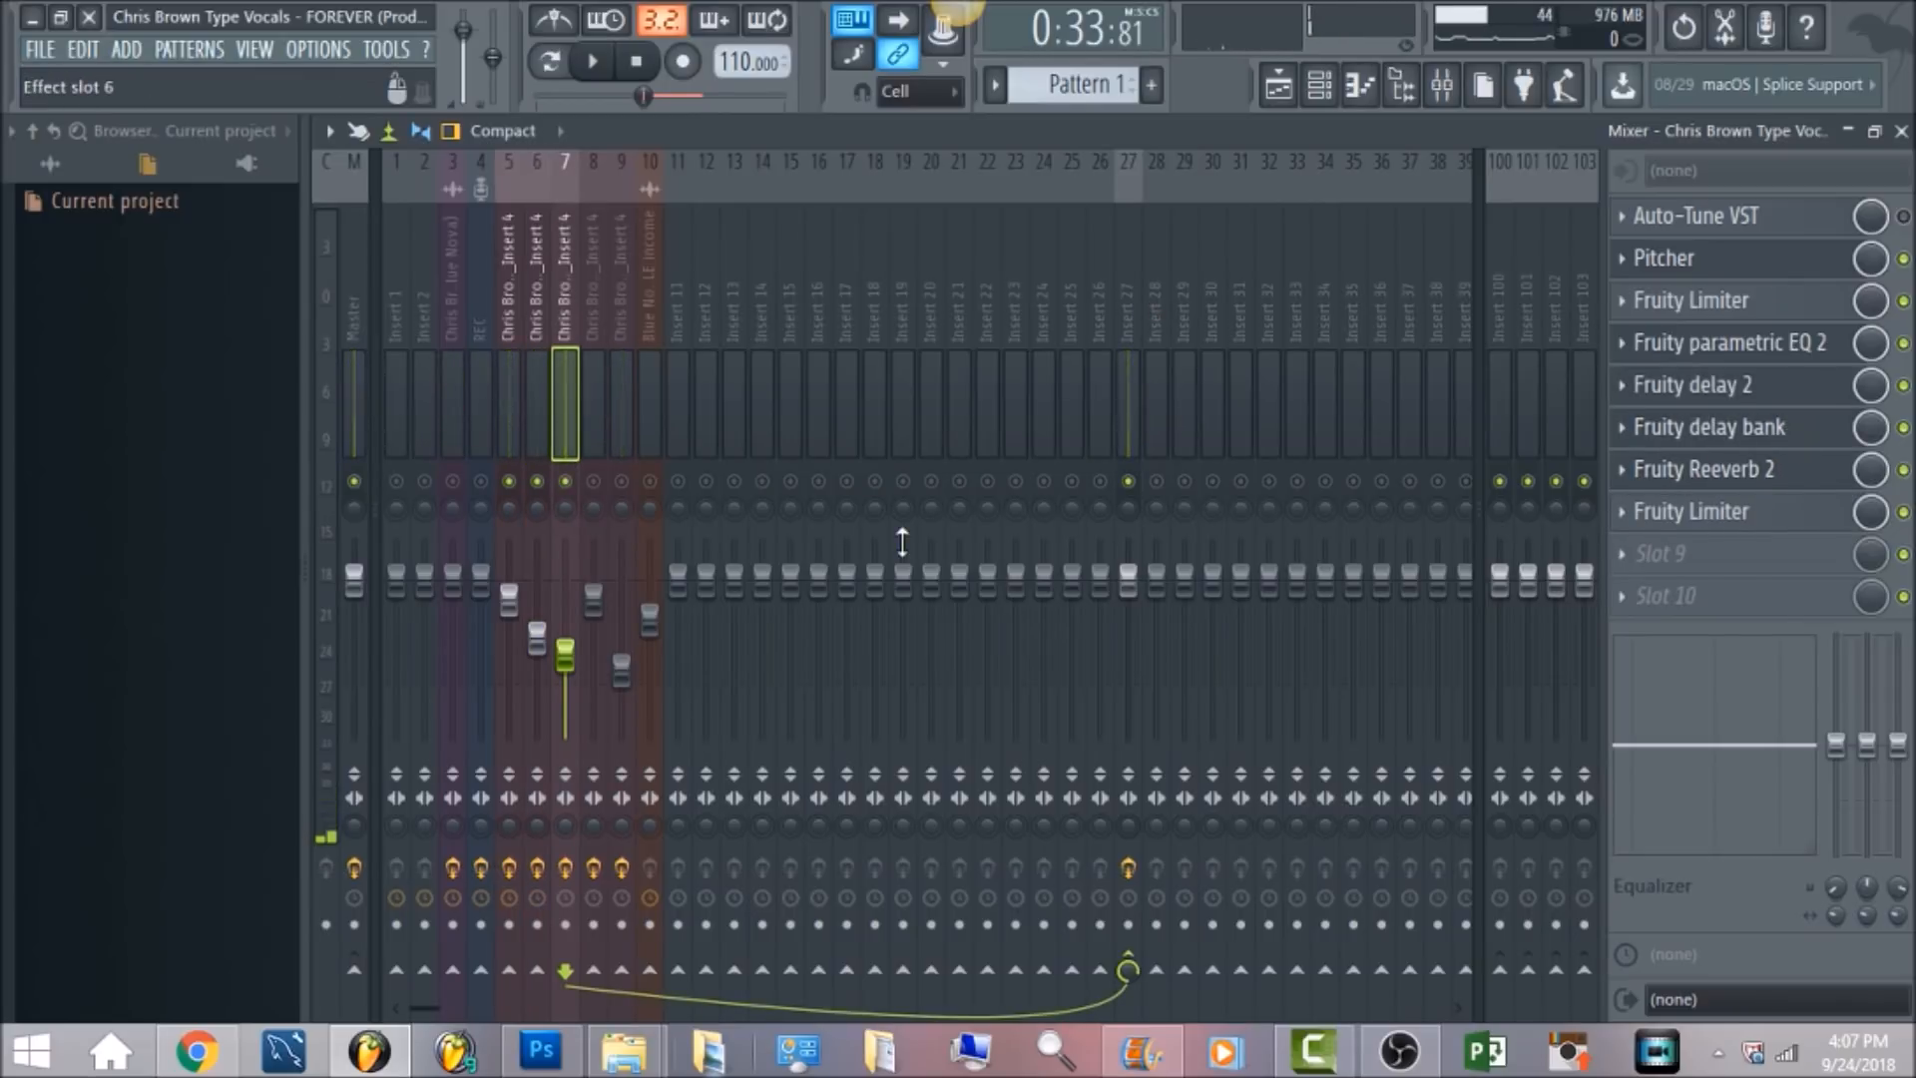
right_click(566, 483)
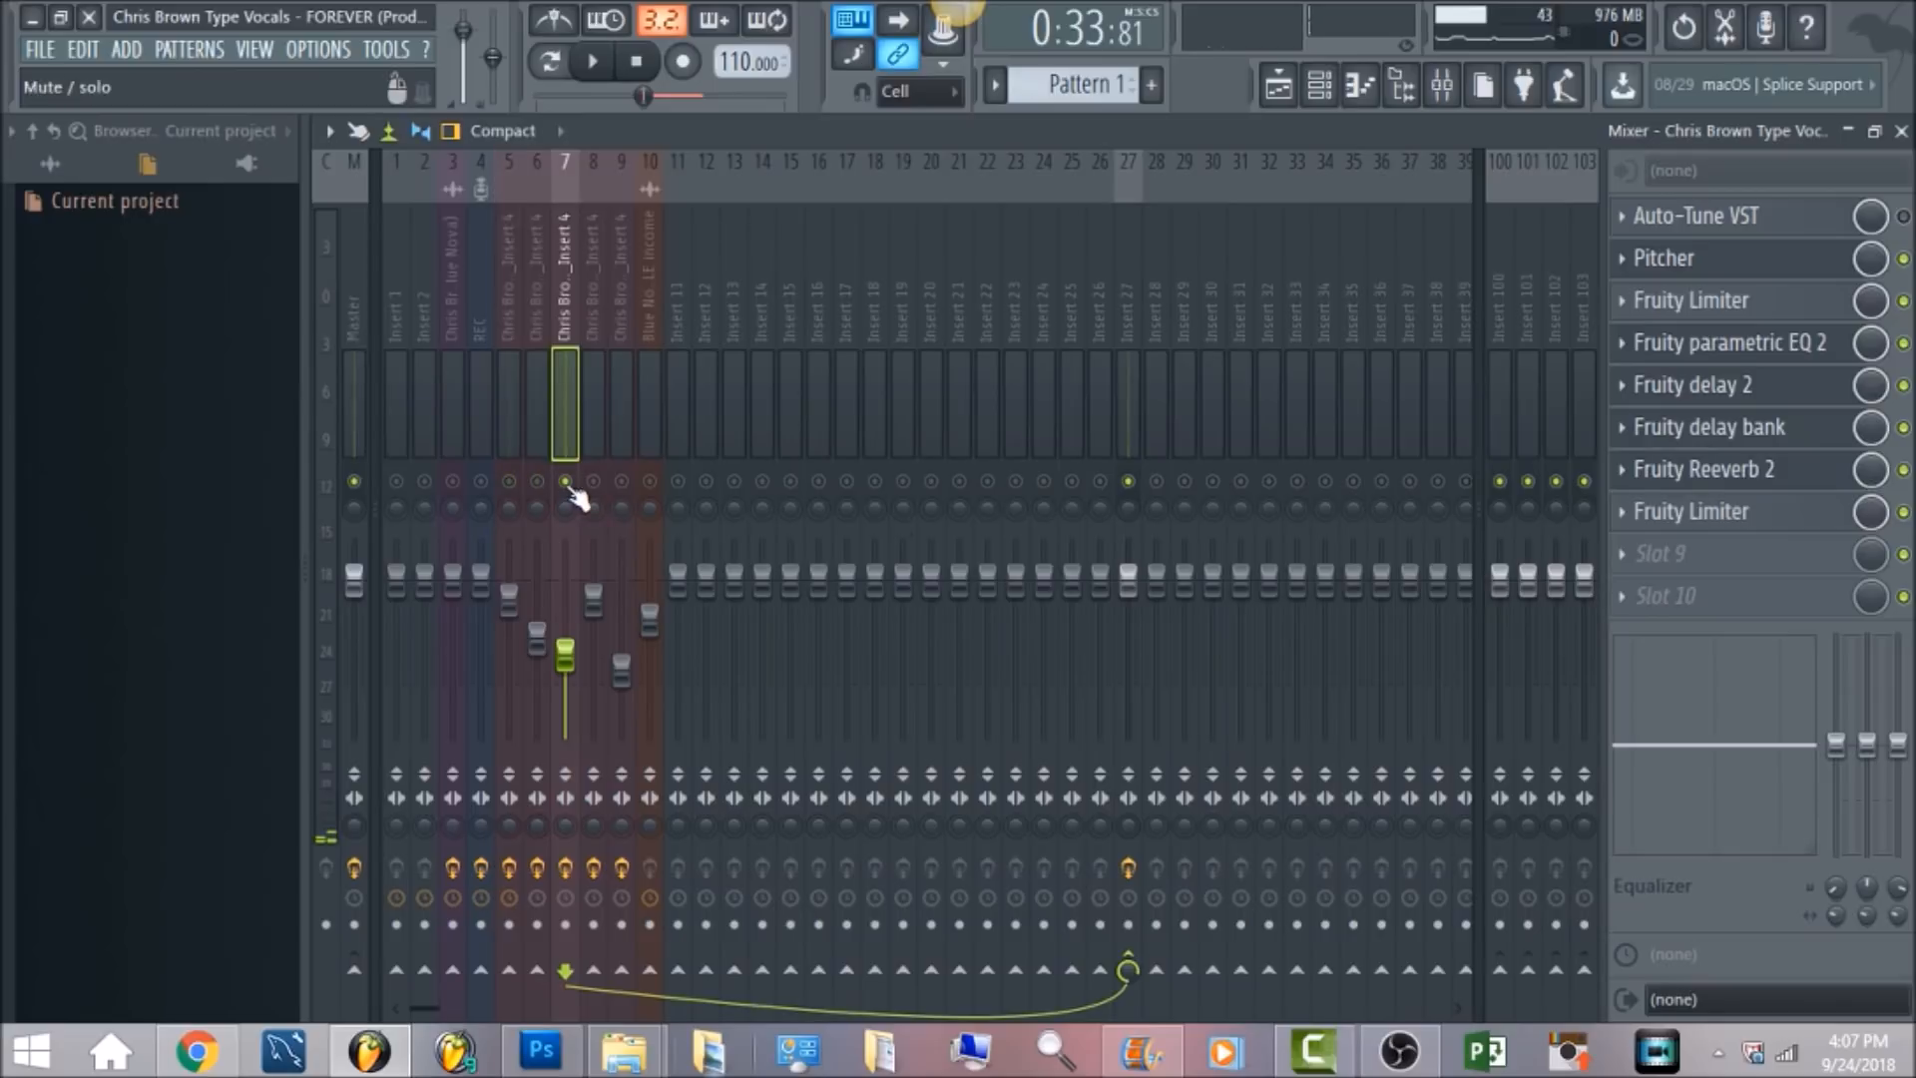
left_click(1712, 442)
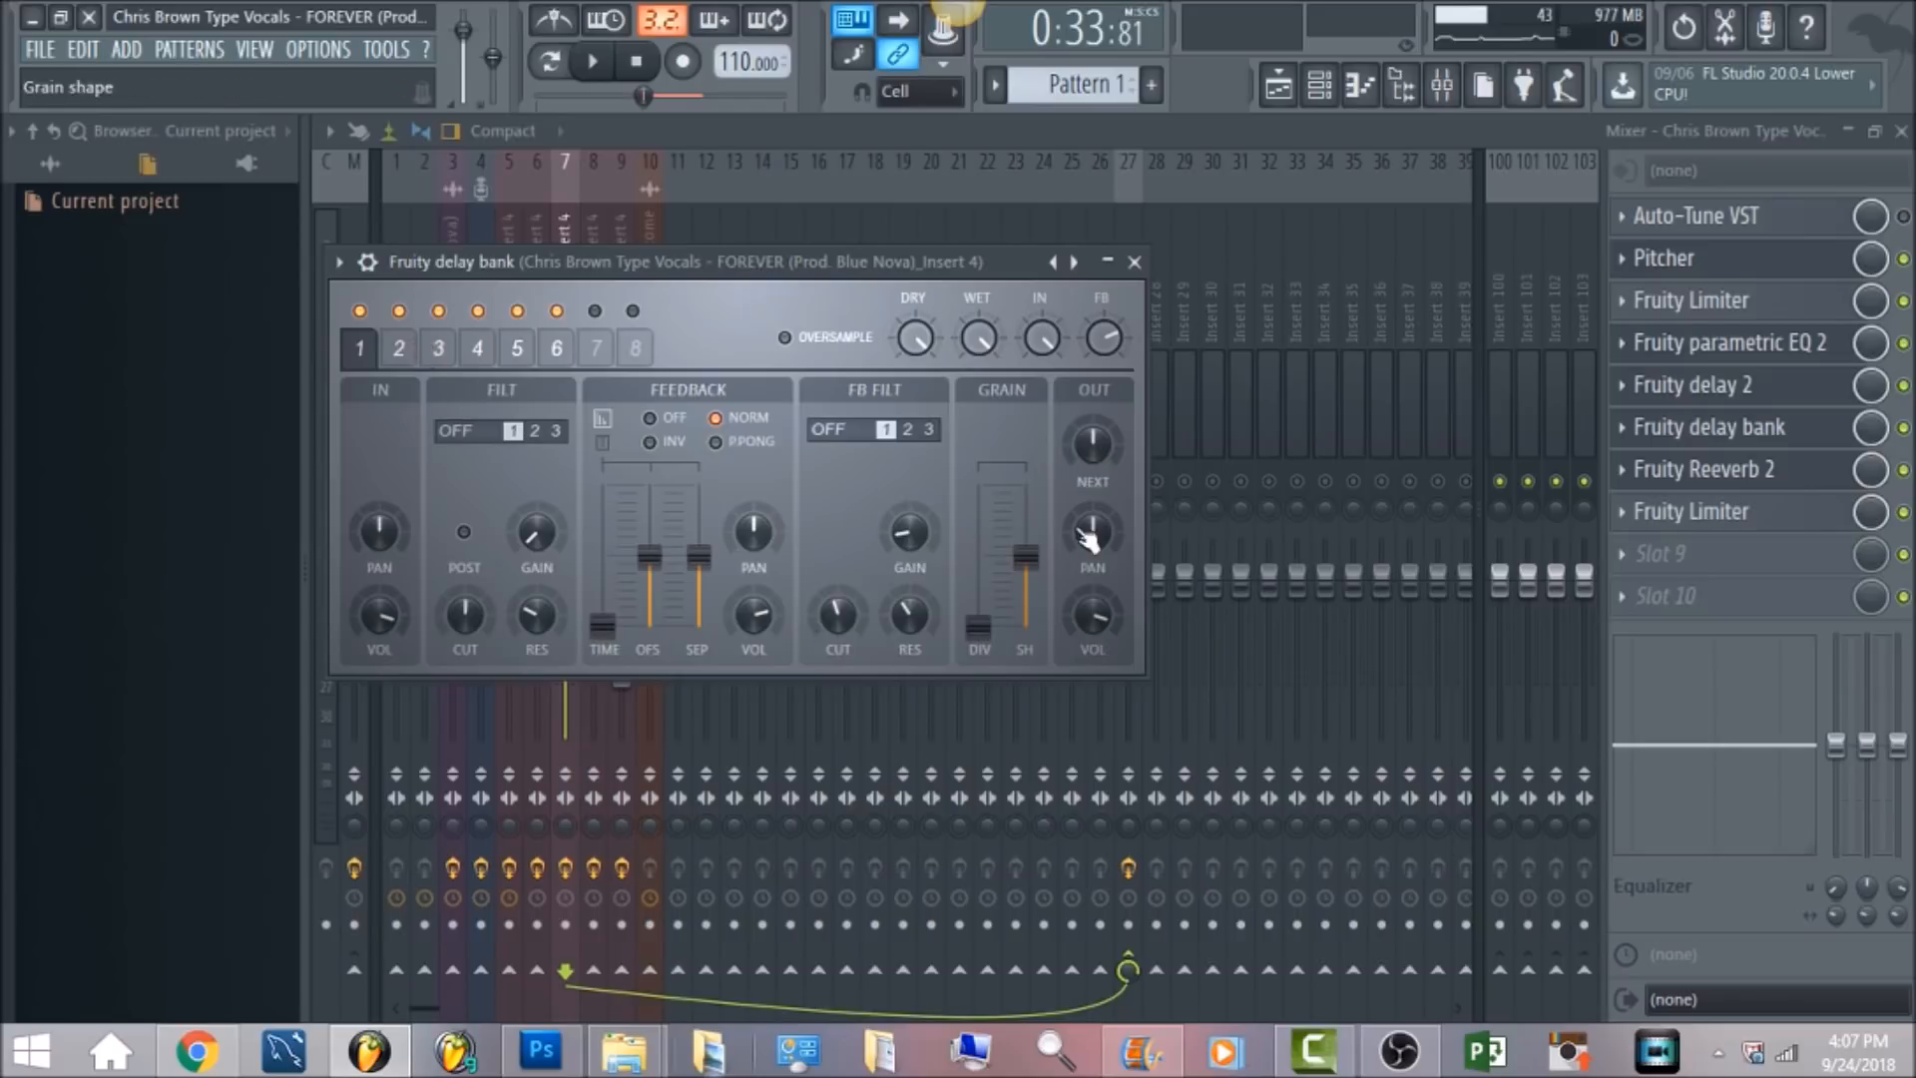
Examine delay units 2 to 6 of the Fruity delay bank, return to unit 1 and close the plugin
left_click(405, 349)
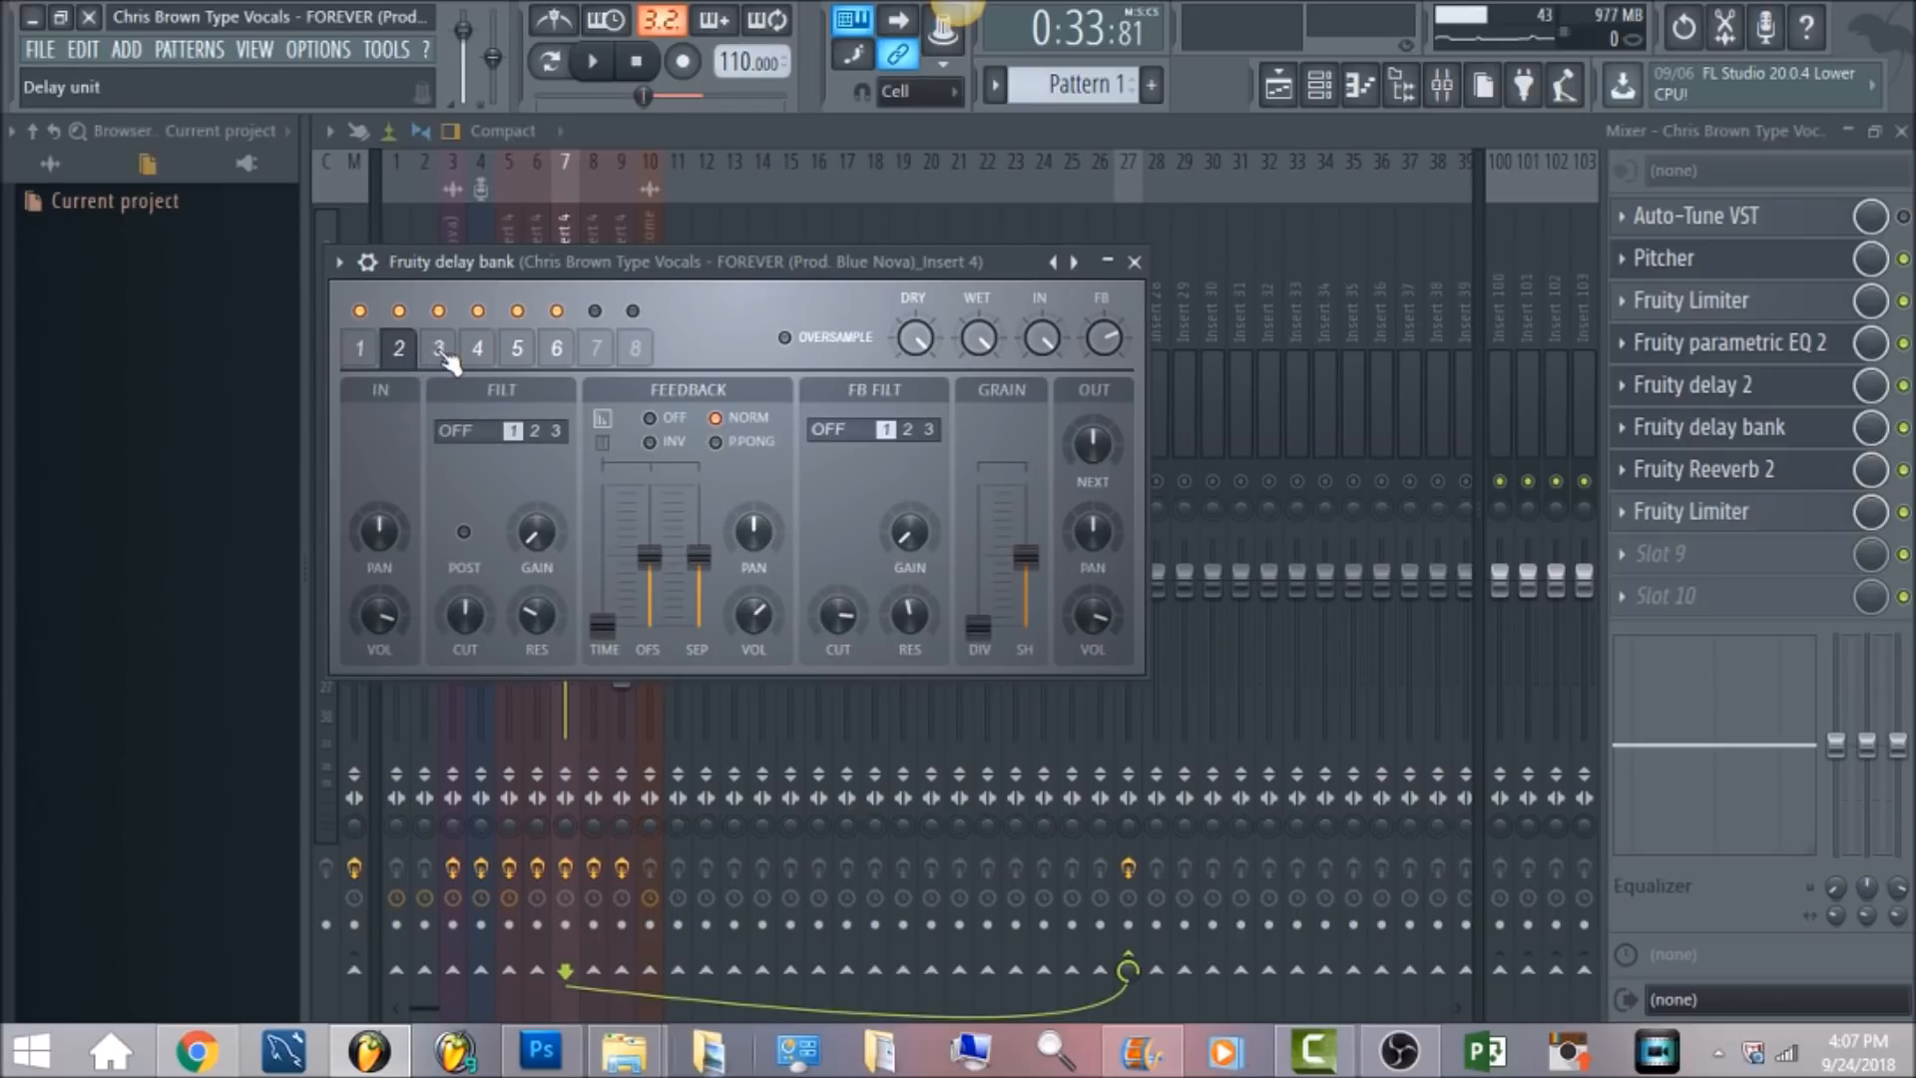
left_click(439, 351)
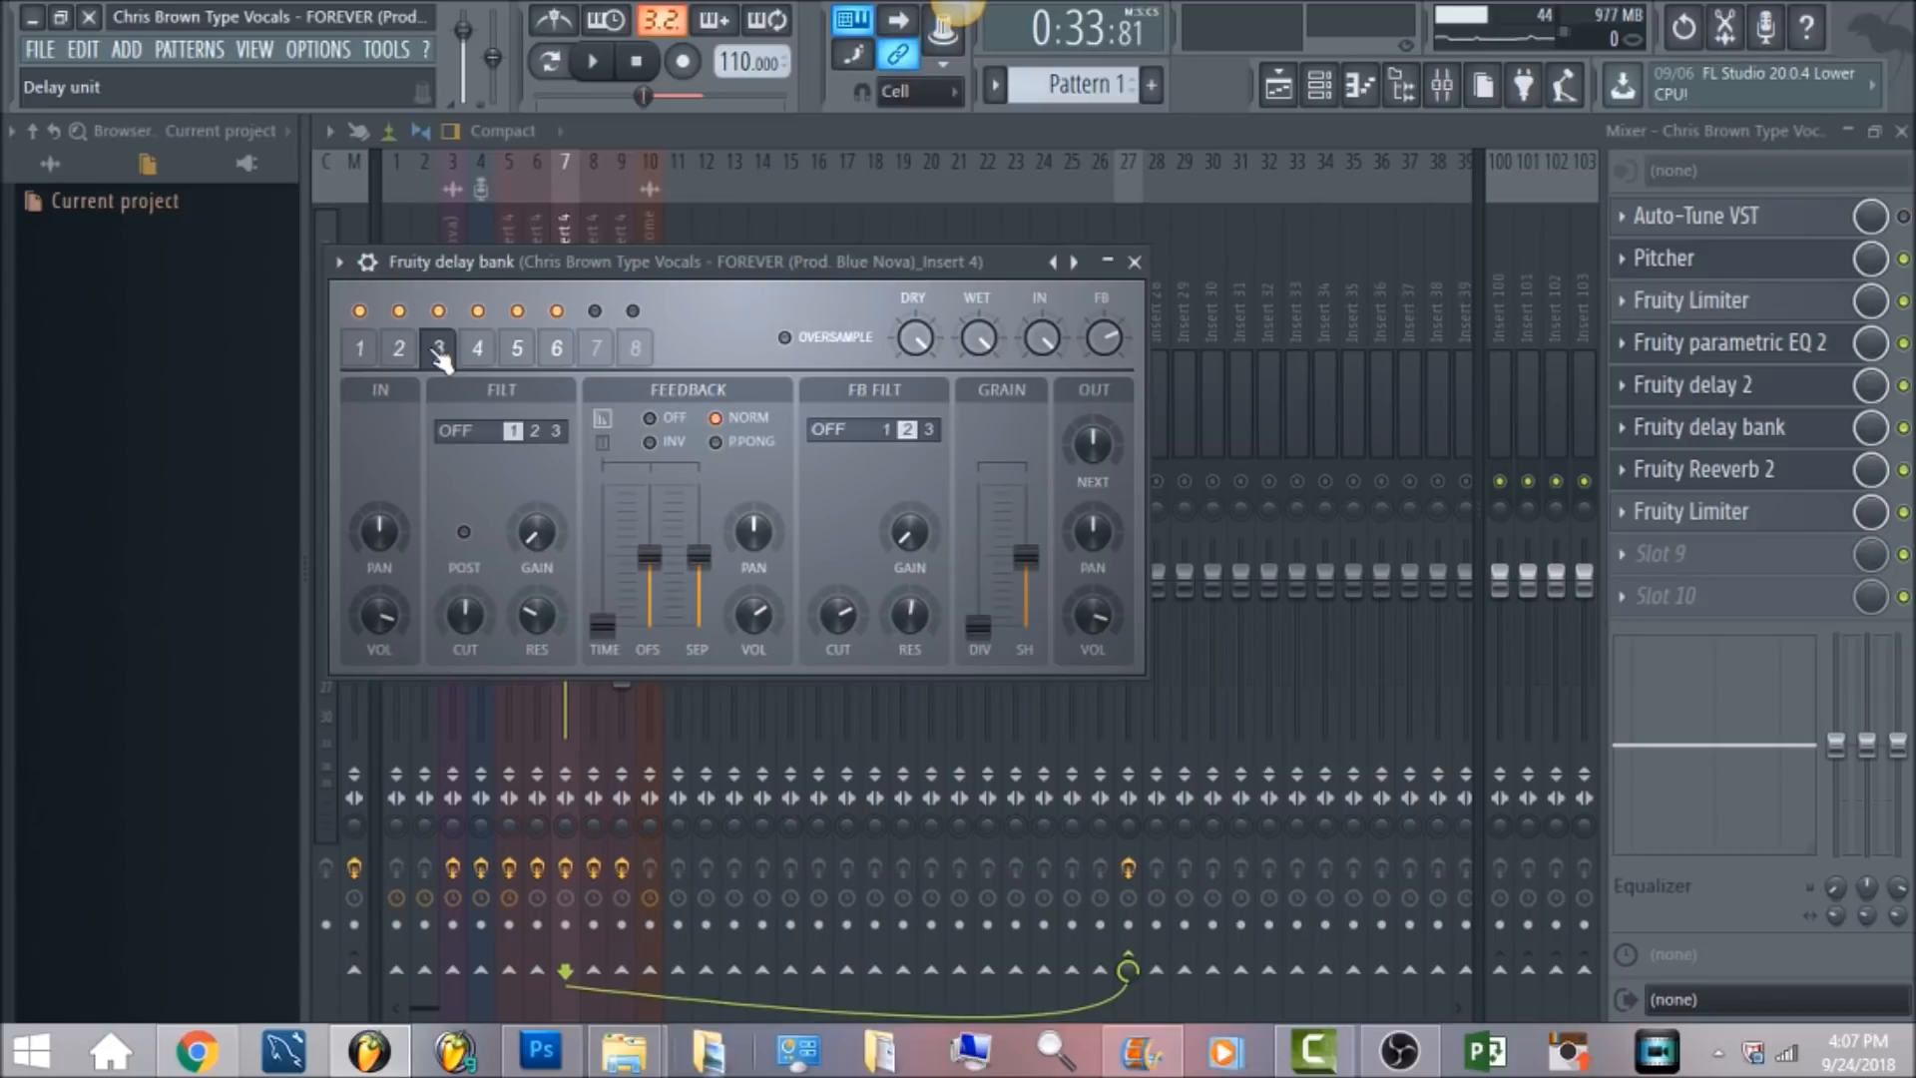
left_click(479, 355)
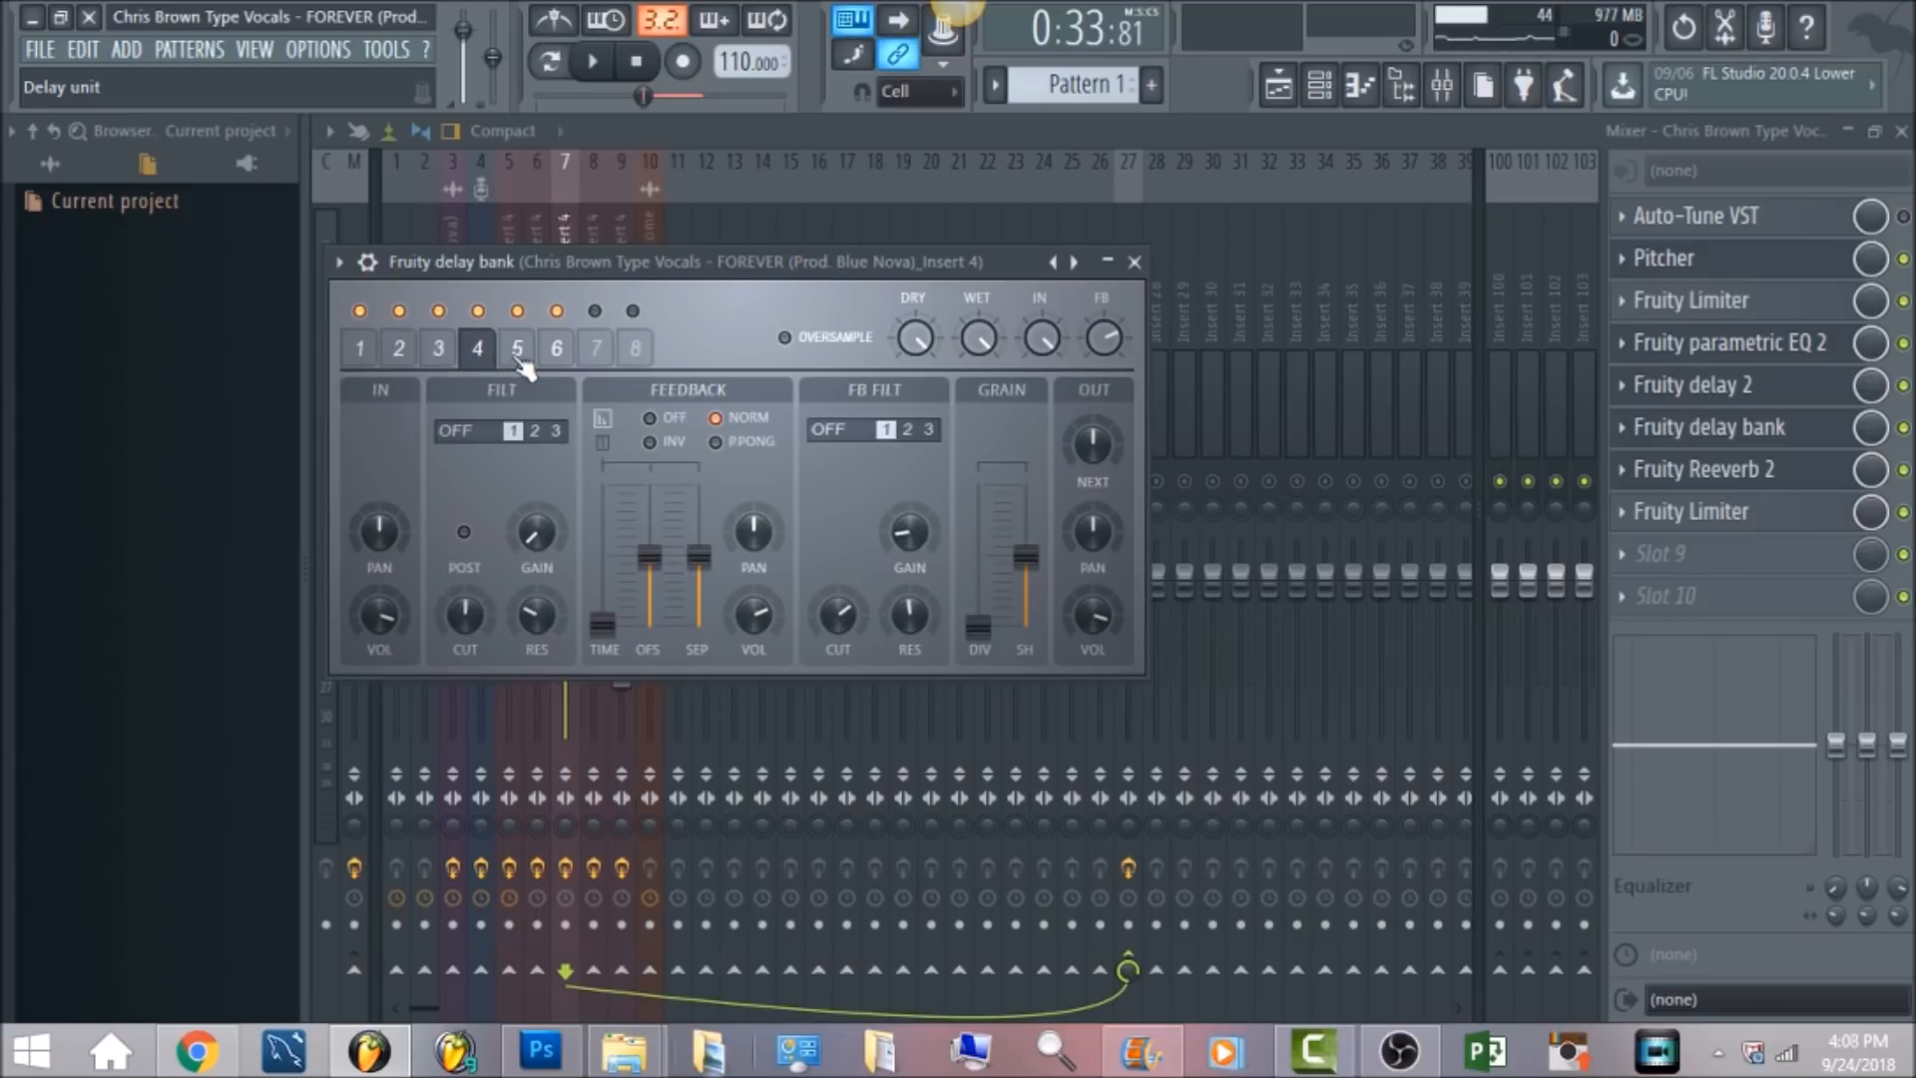
left_click(519, 354)
left_click(557, 351)
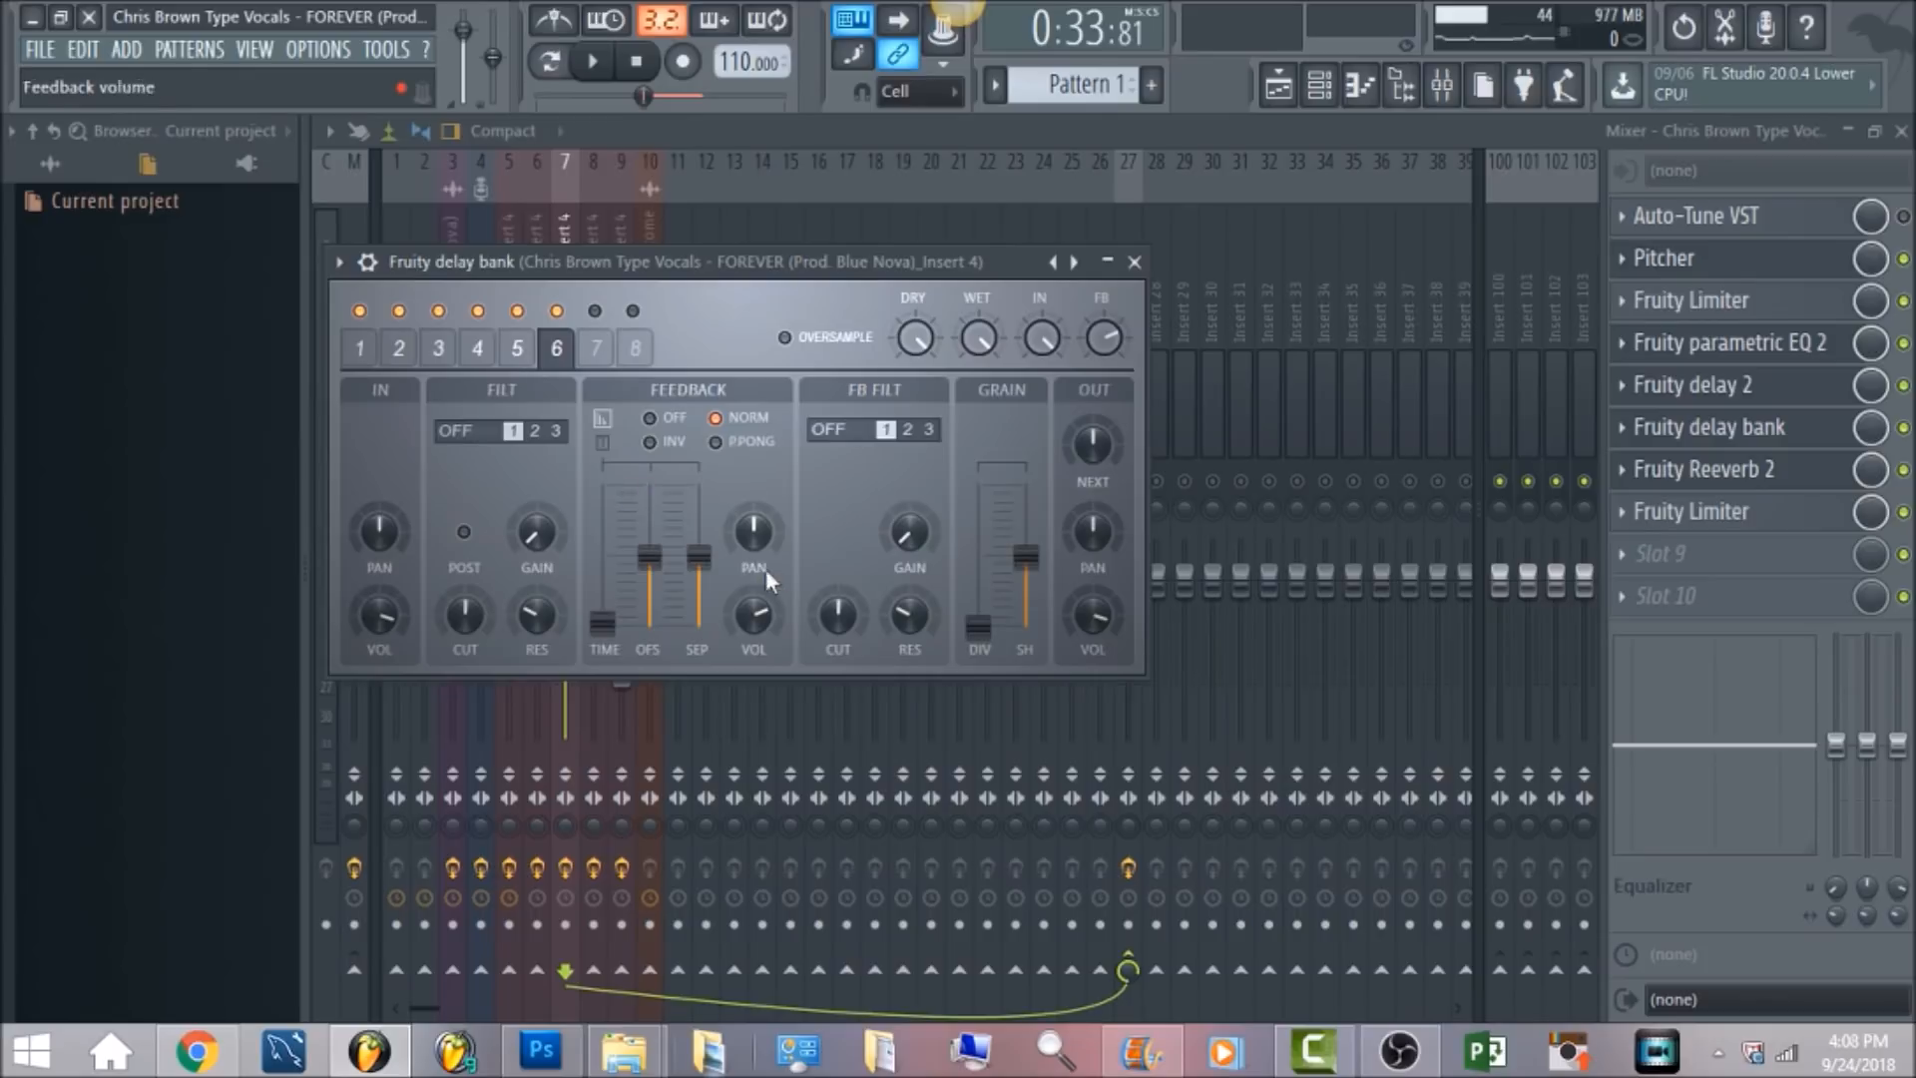
left_click(360, 347)
left_click(1255, 128)
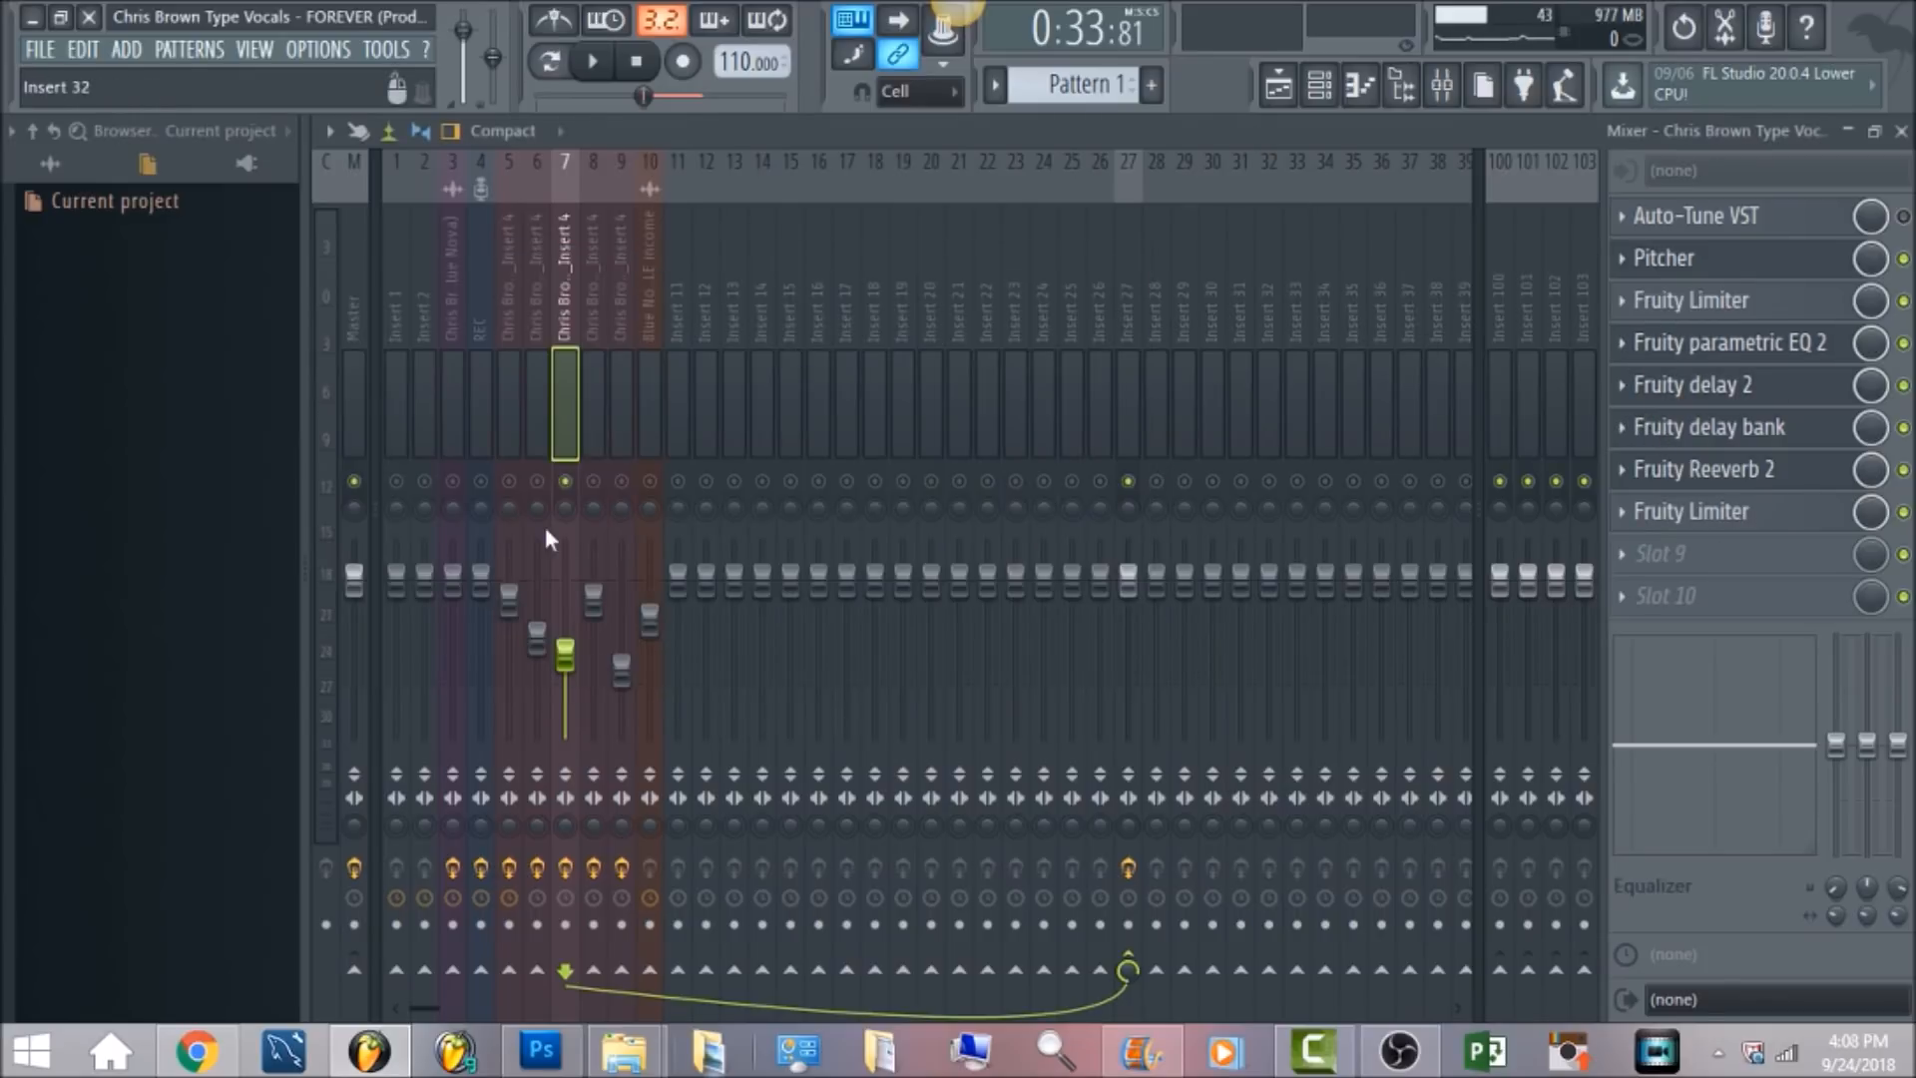
Audition soloed track 7, checking its clips in the playlist and its effects chain in the mixer
left_click(1278, 87)
scroll(1354, 714, "down", 1)
key("space")
scroll(1354, 714, "down", 3)
scroll(1420, 288, "up", 4)
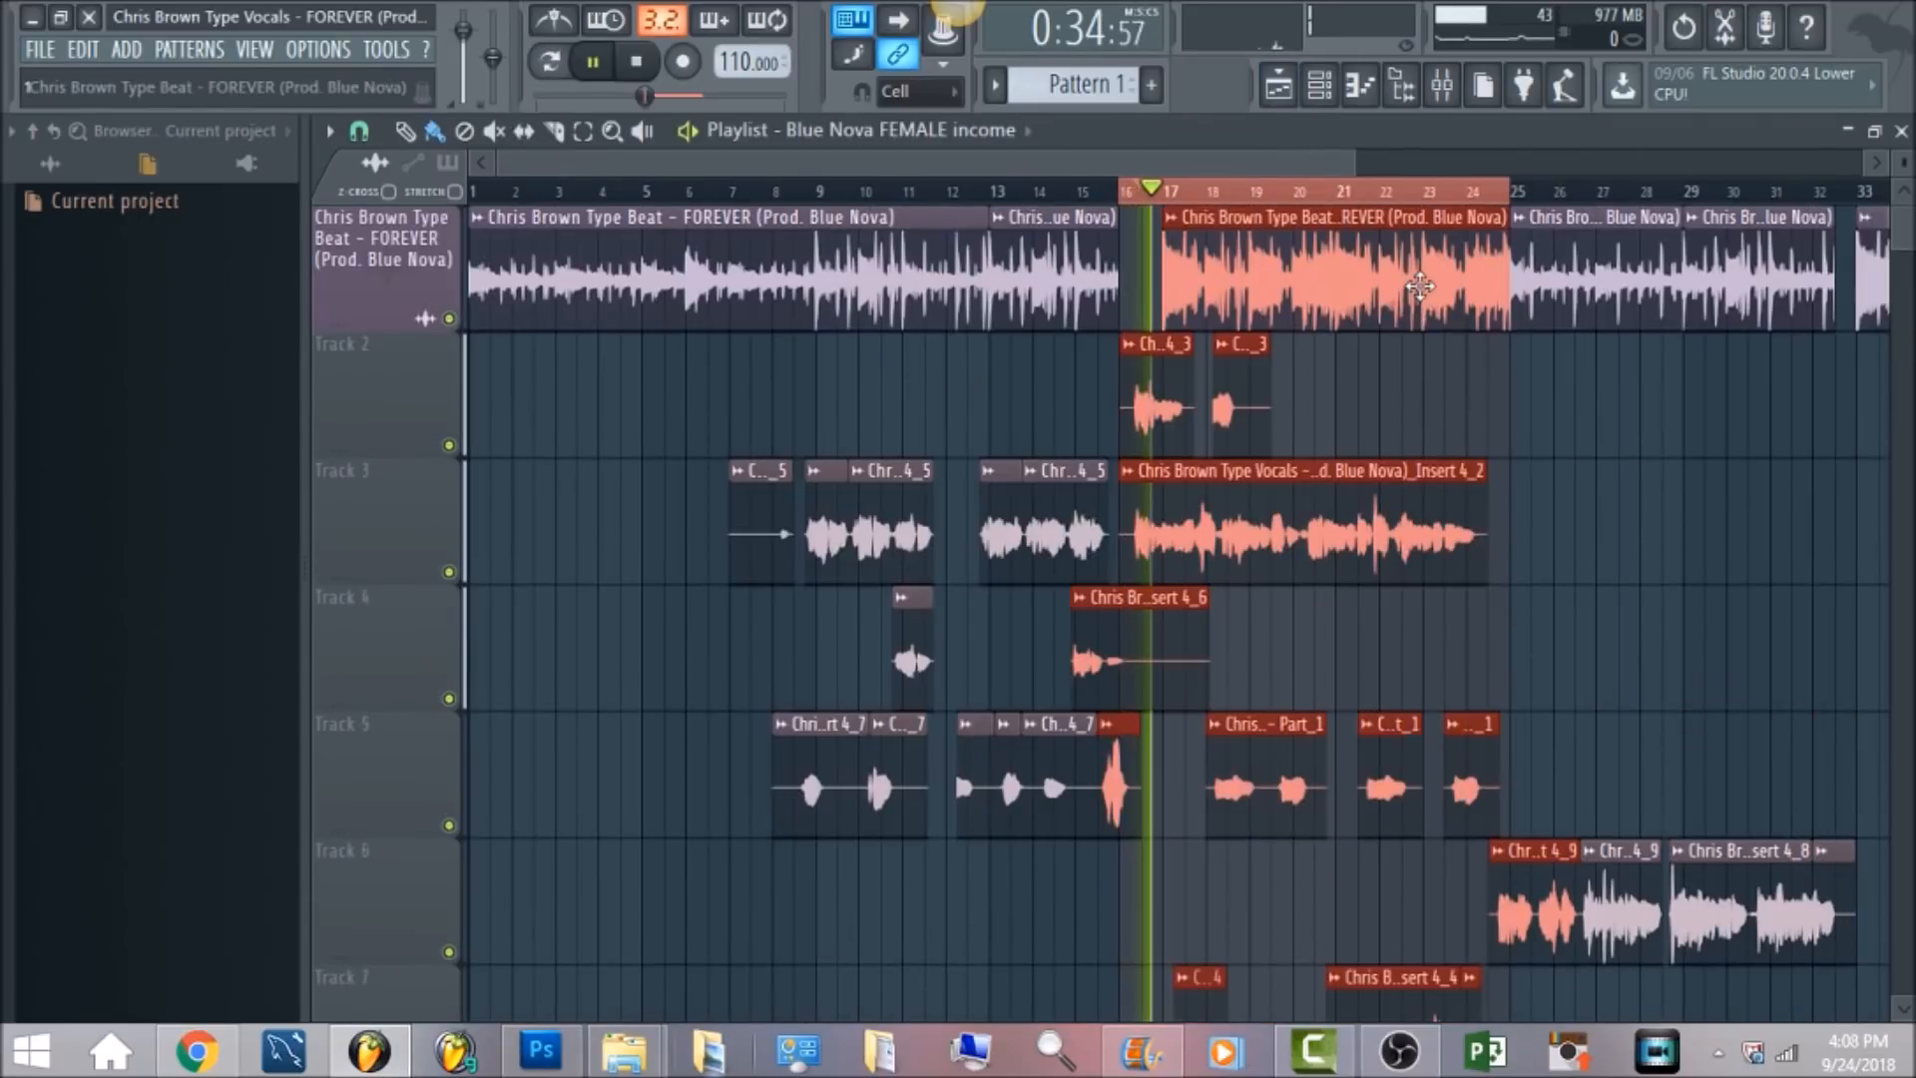
key("F9")
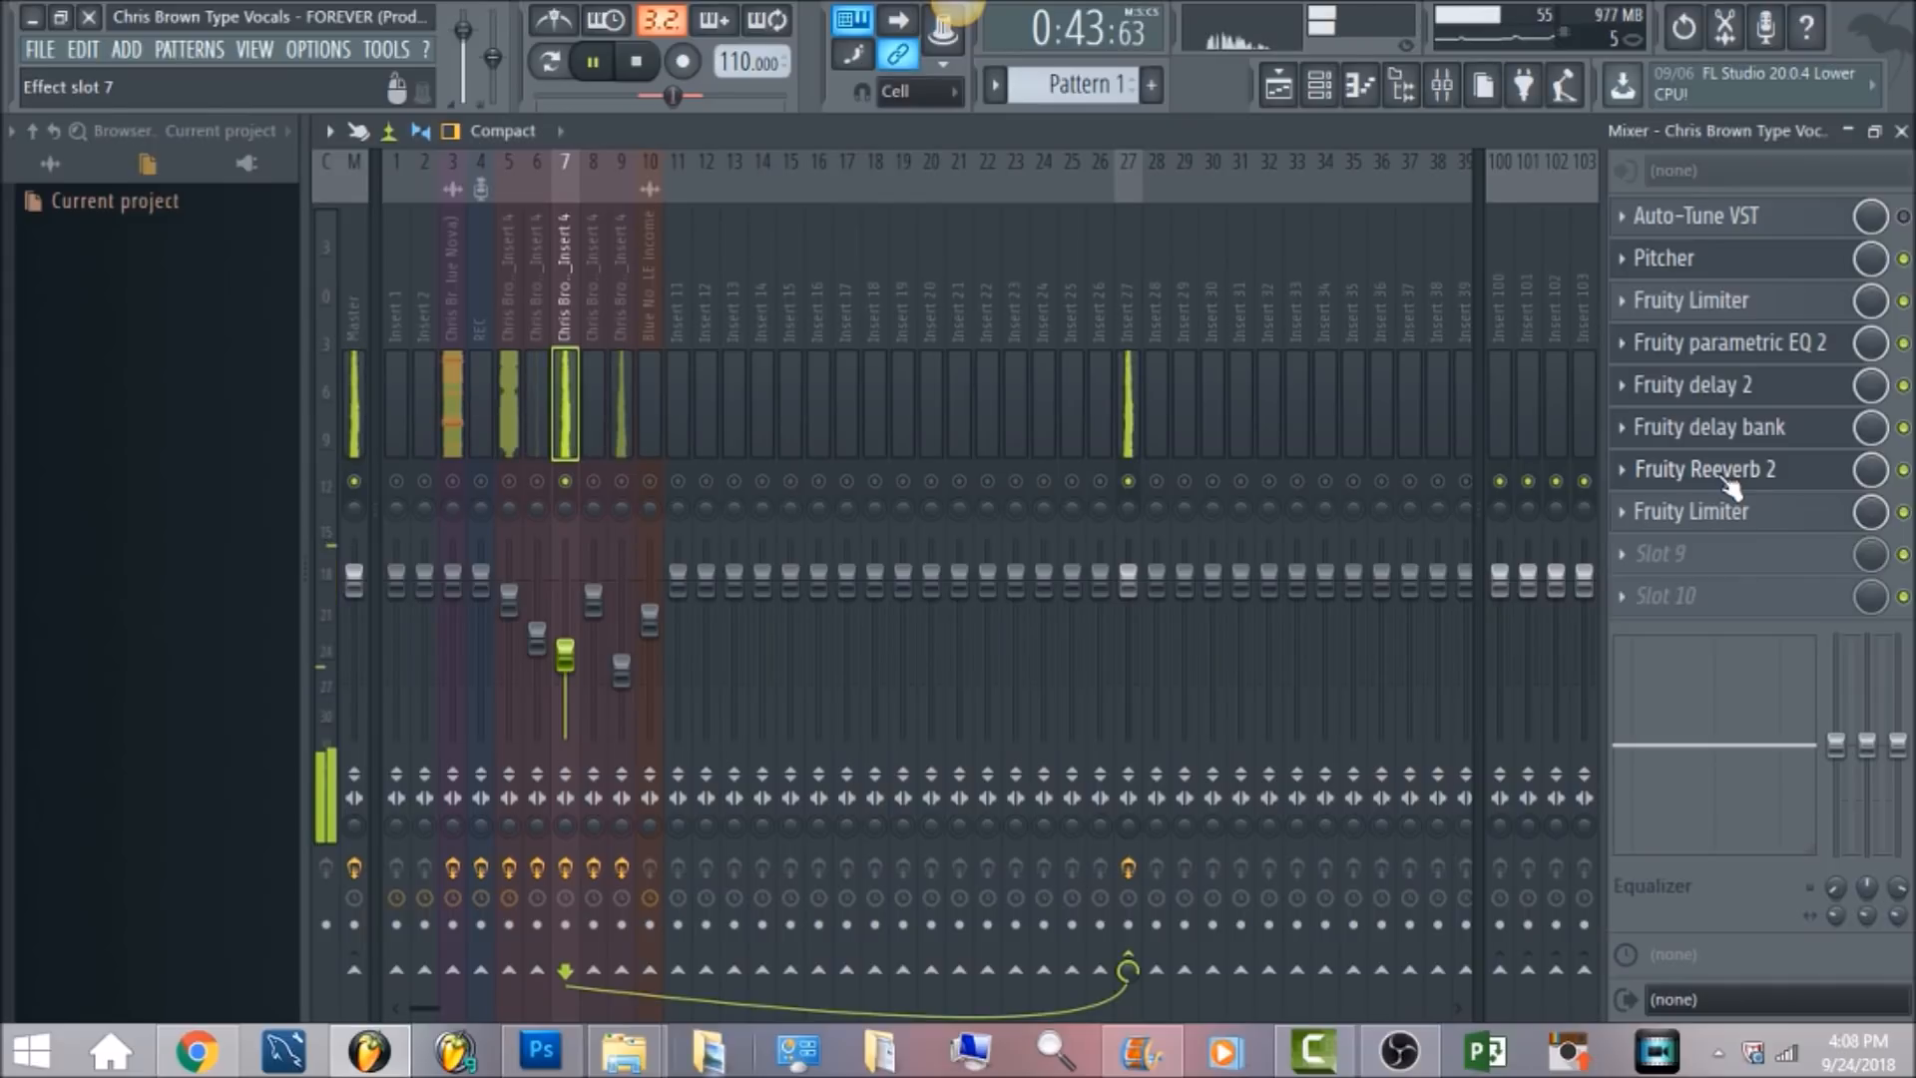
key("space")
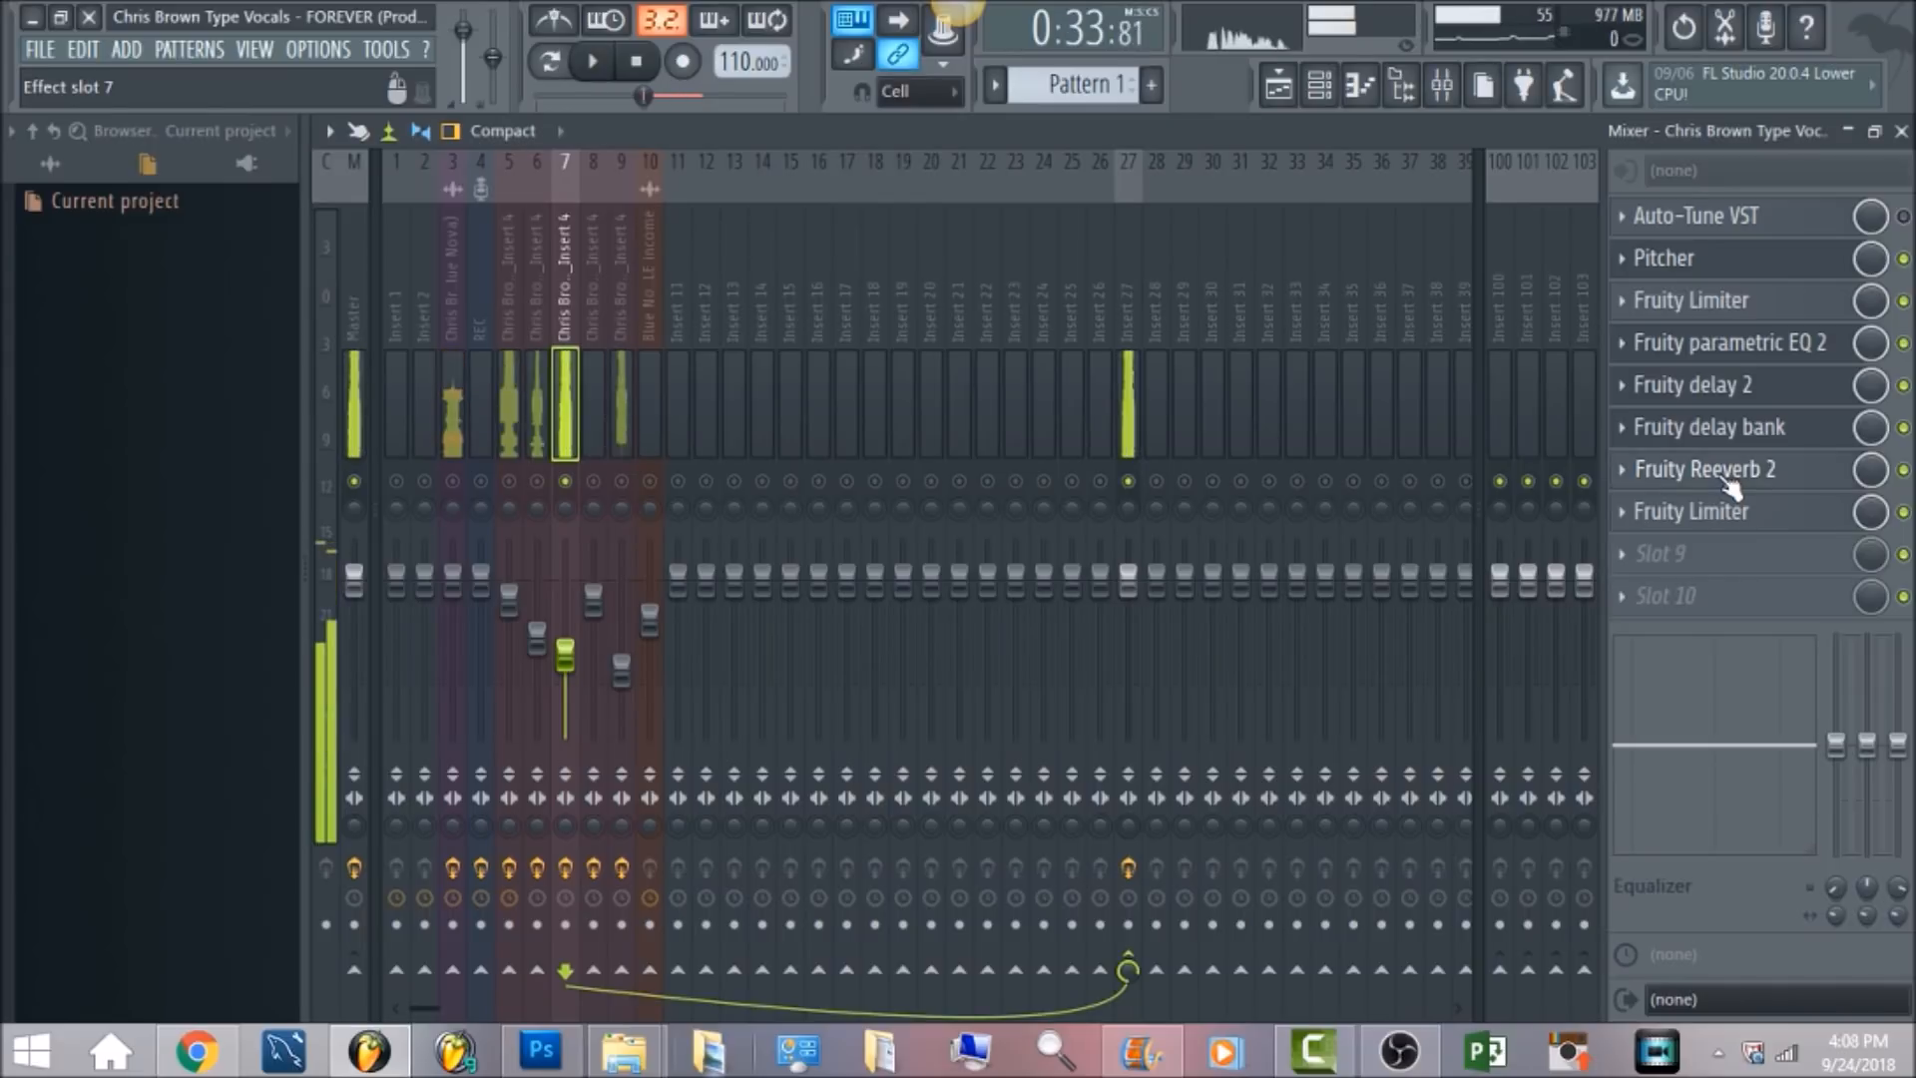
Examine track 7's Fruity Reeverb 2 settings, close the plugin and audition mixer tracks 5, 6 and 7 together
left_click(1732, 488)
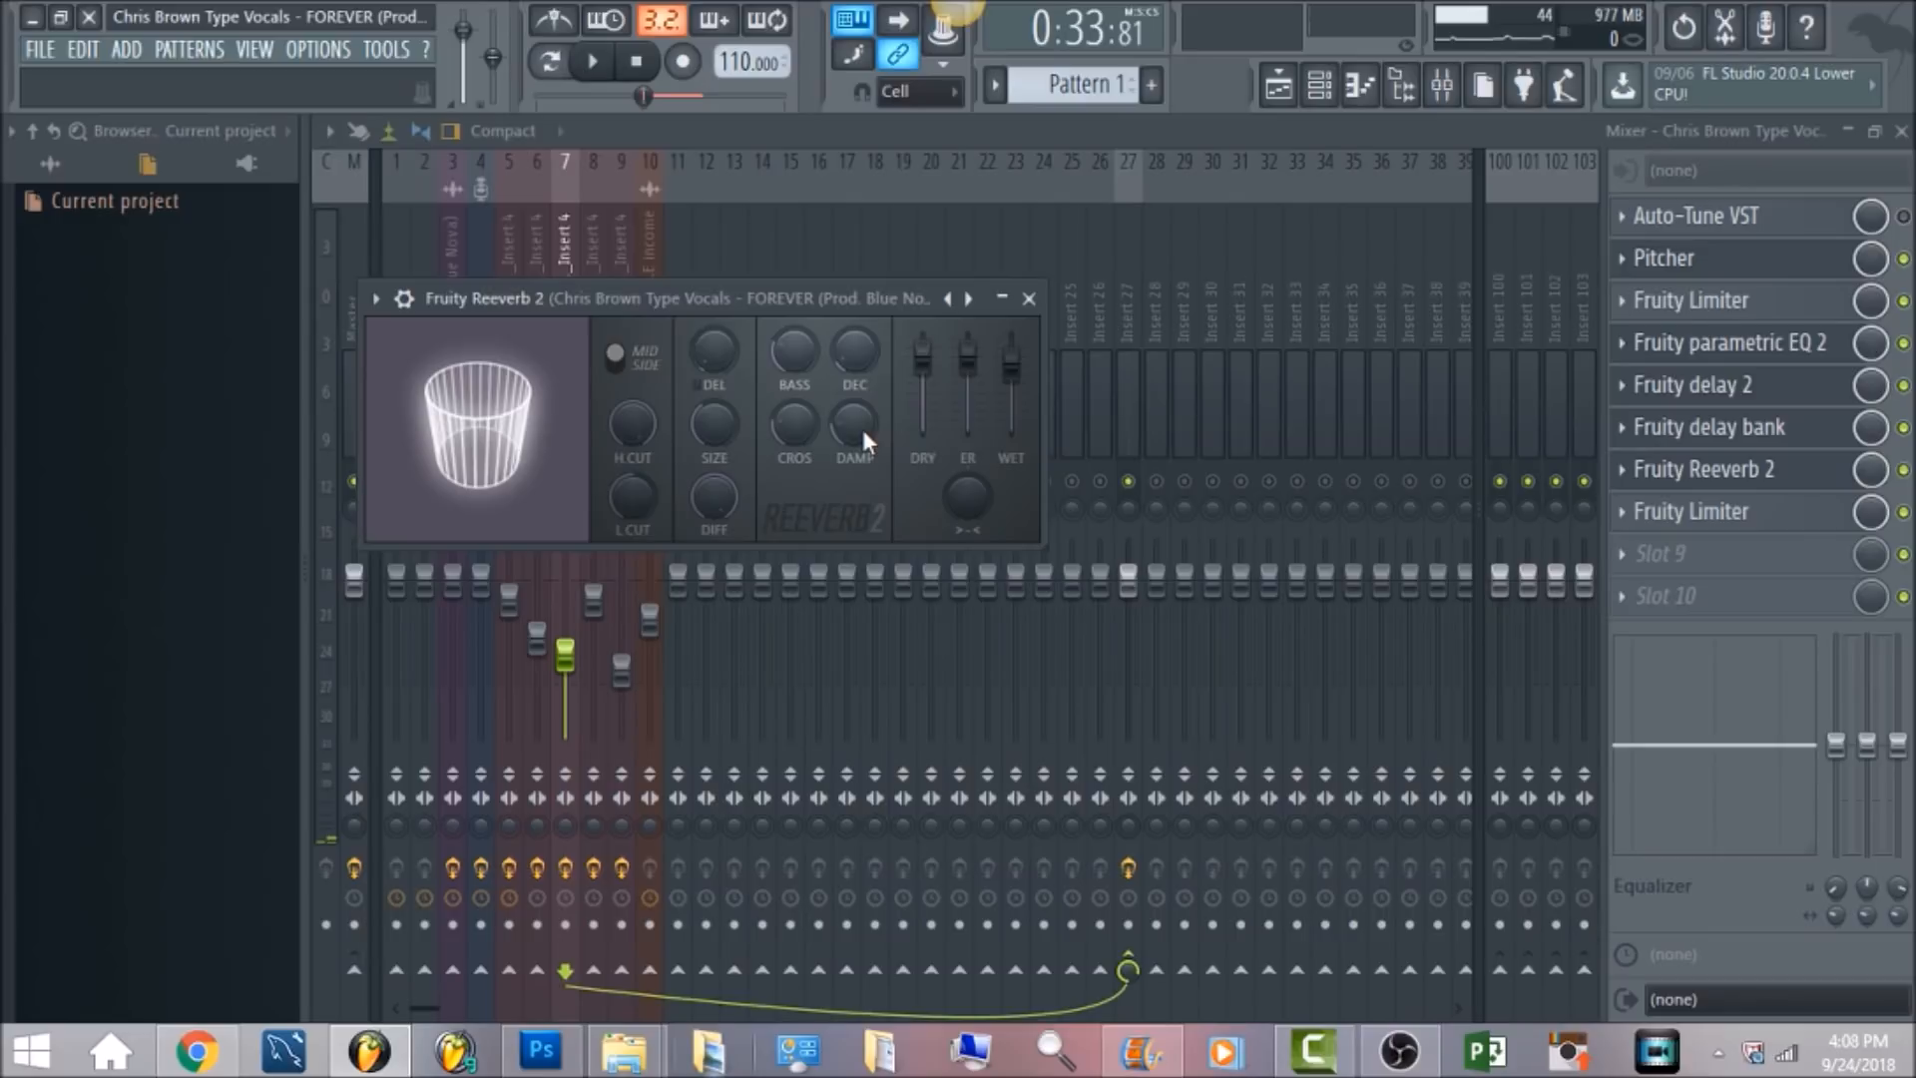
key("Escape")
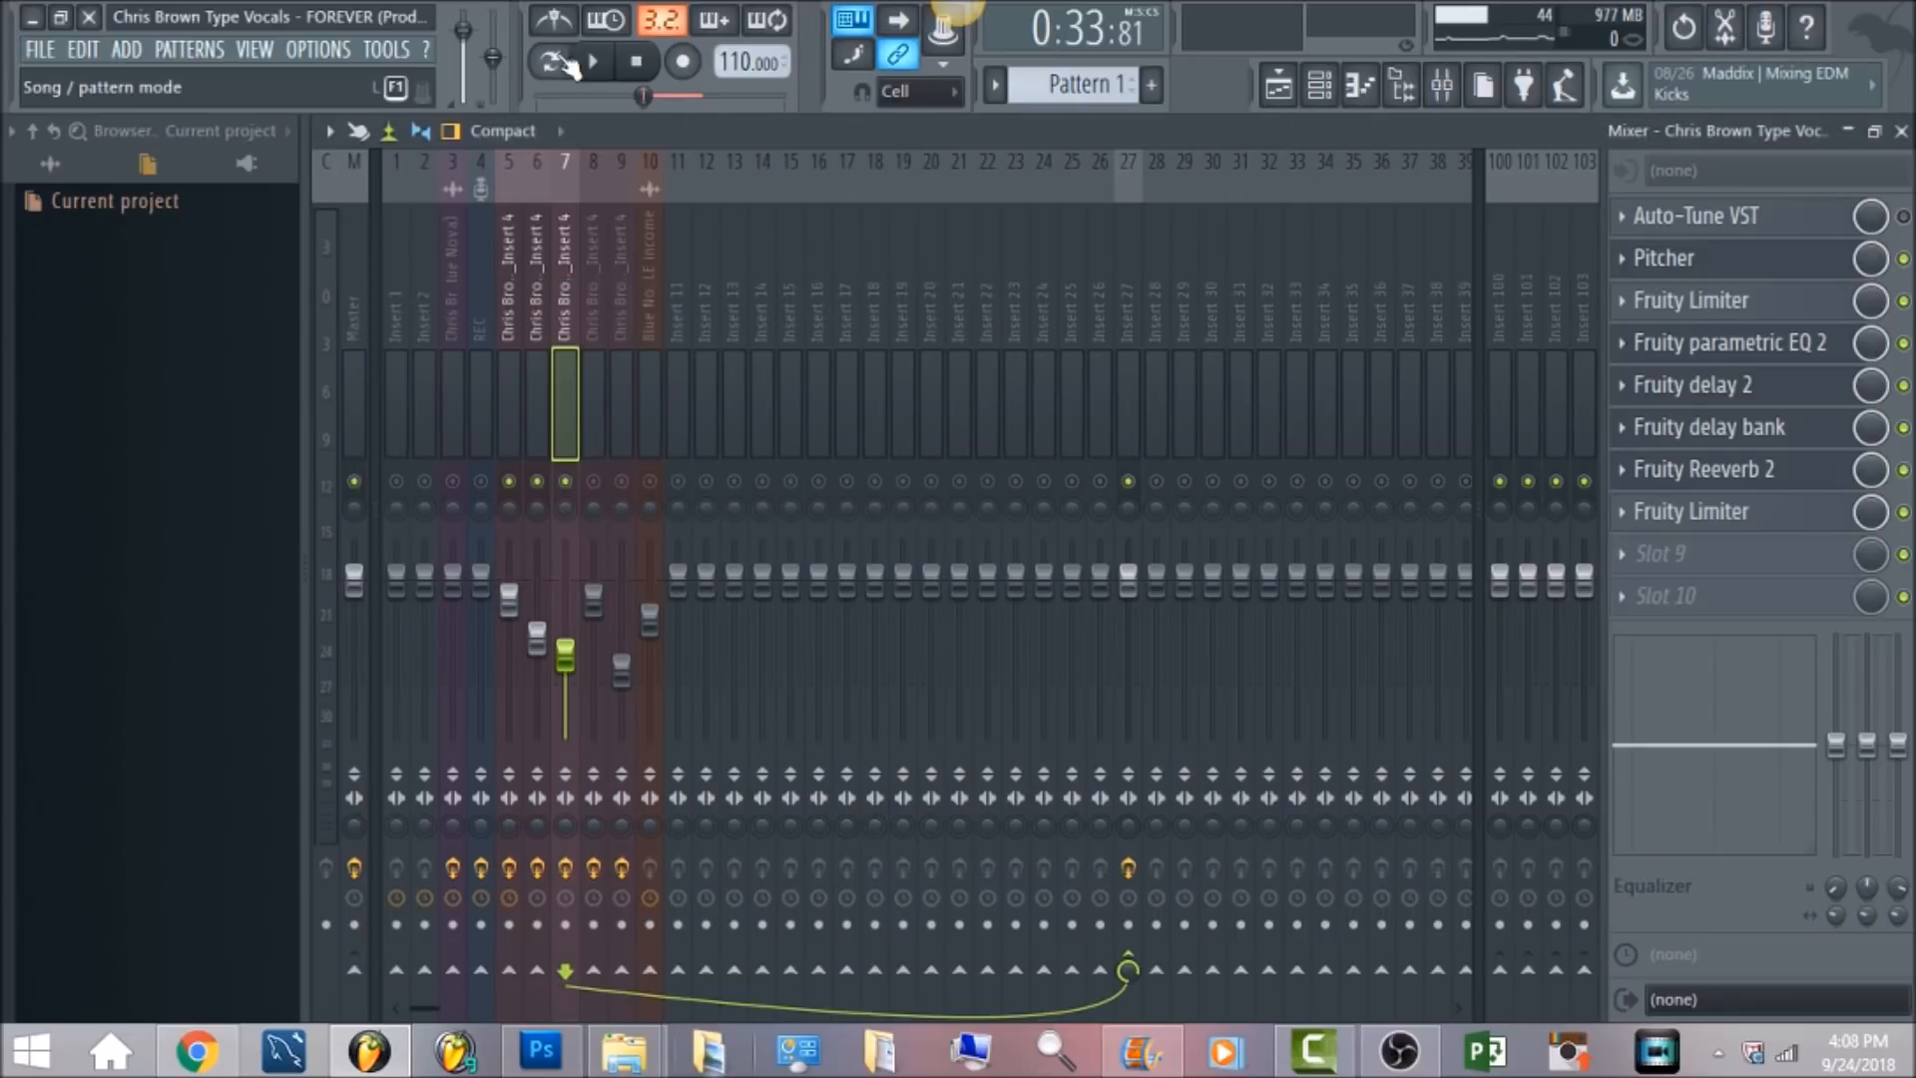
key("space")
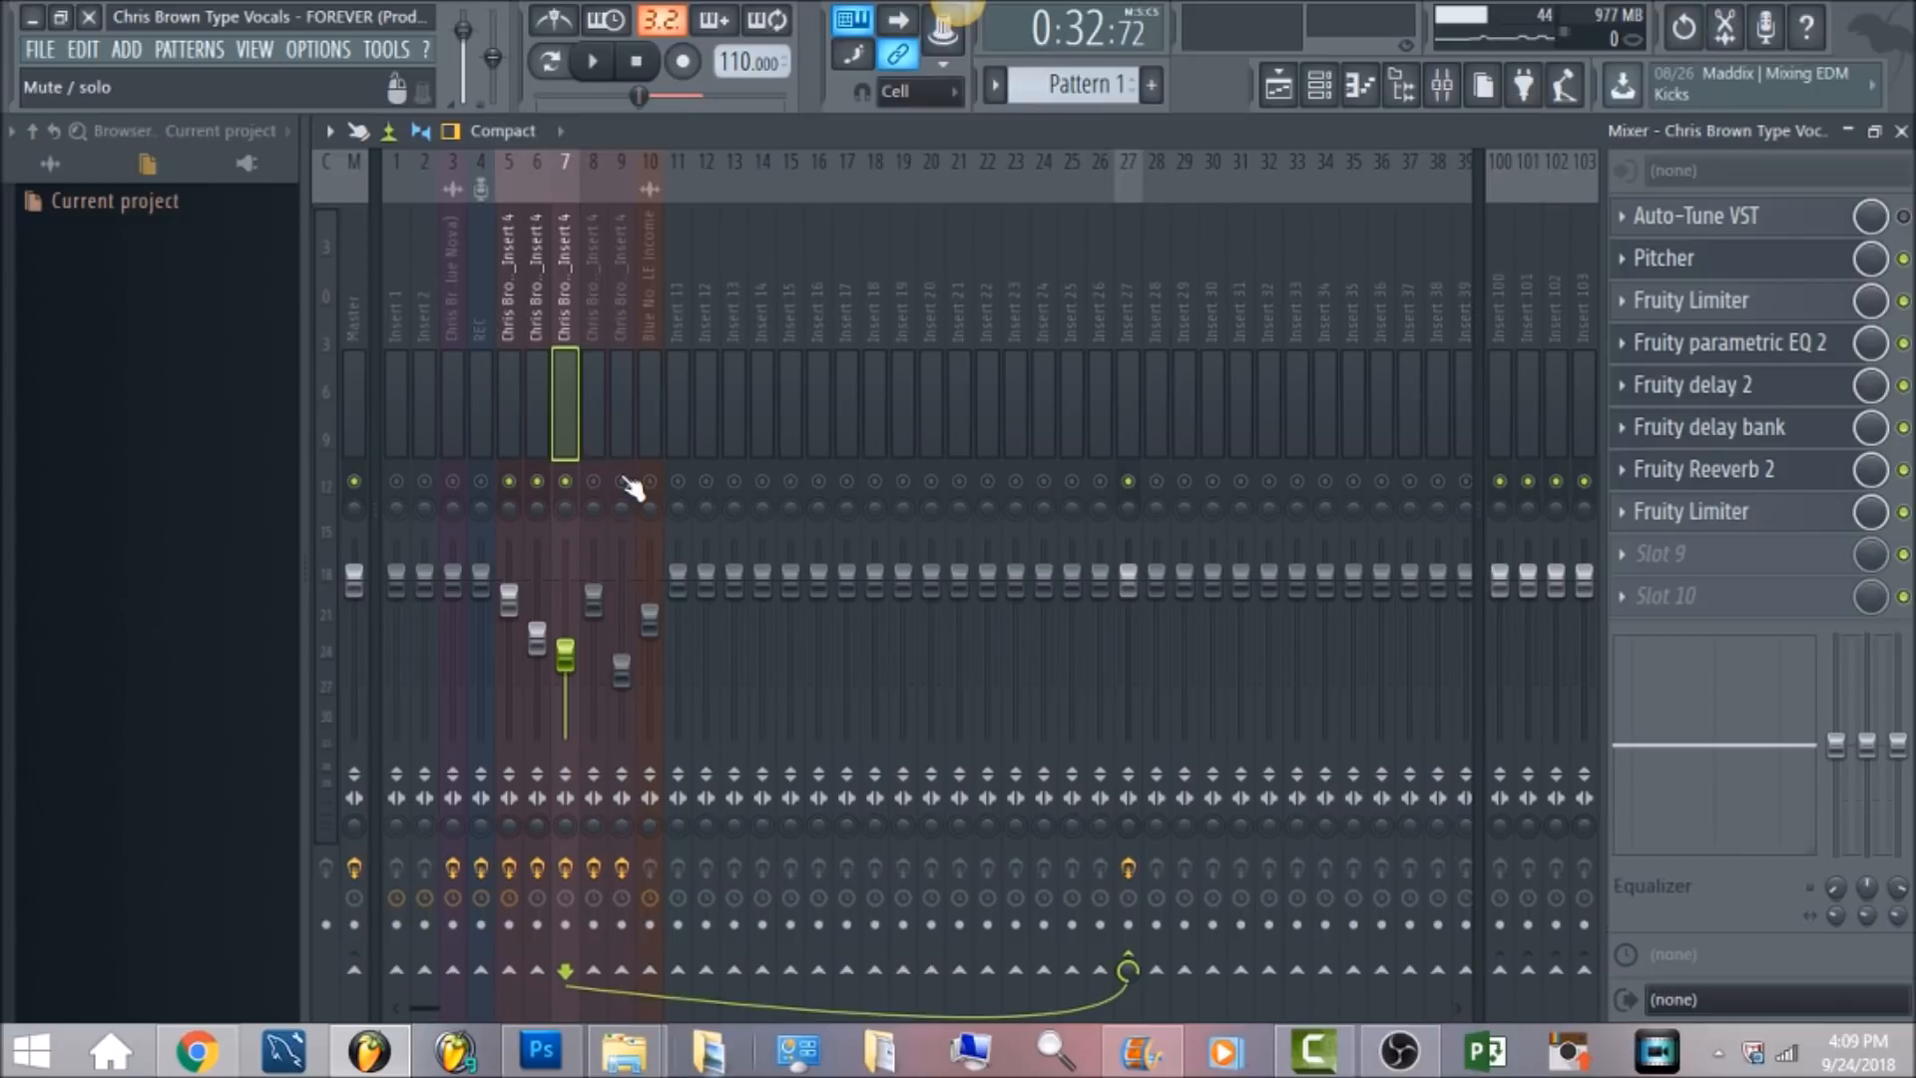
Unmute and select mixer track 9, checking the vocal clips on playlist tracks 5 to 9 before returning to the mixer
left_click(622, 481)
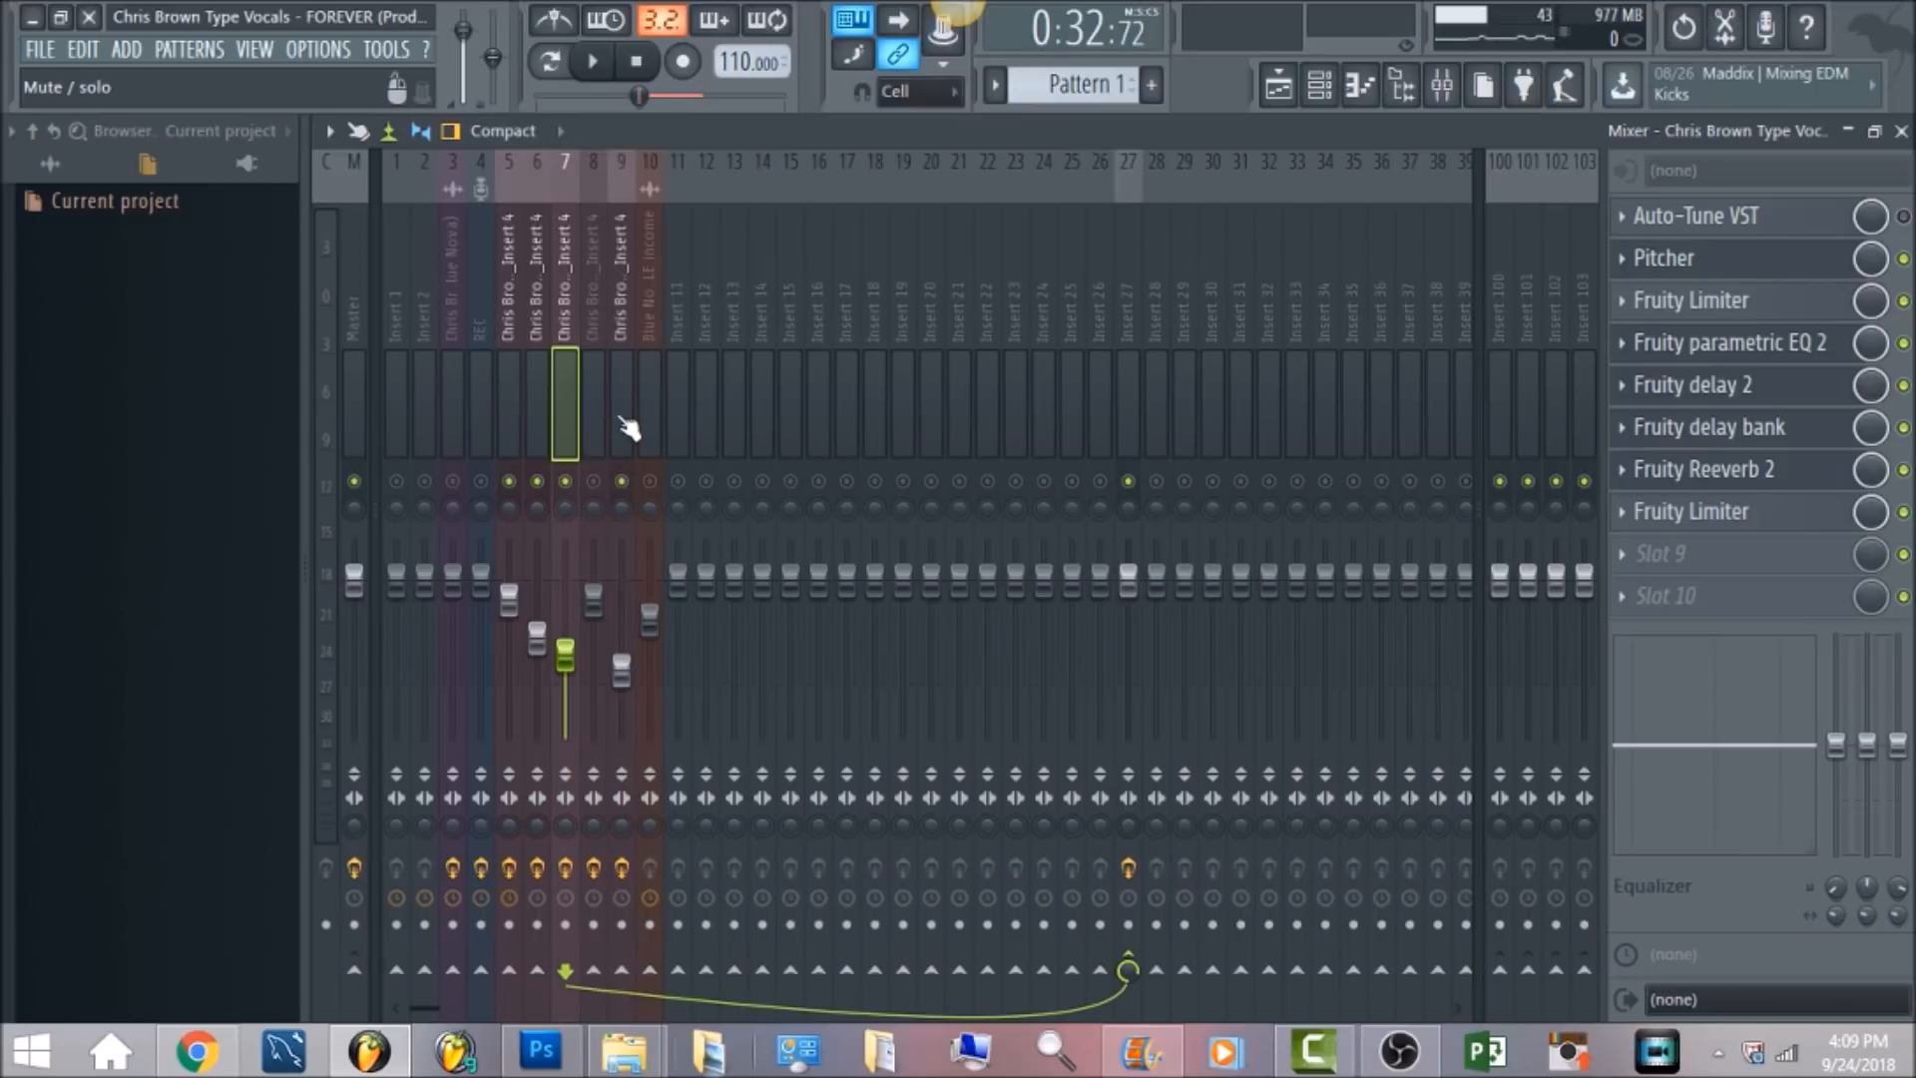
left_click(629, 429)
left_click(1278, 86)
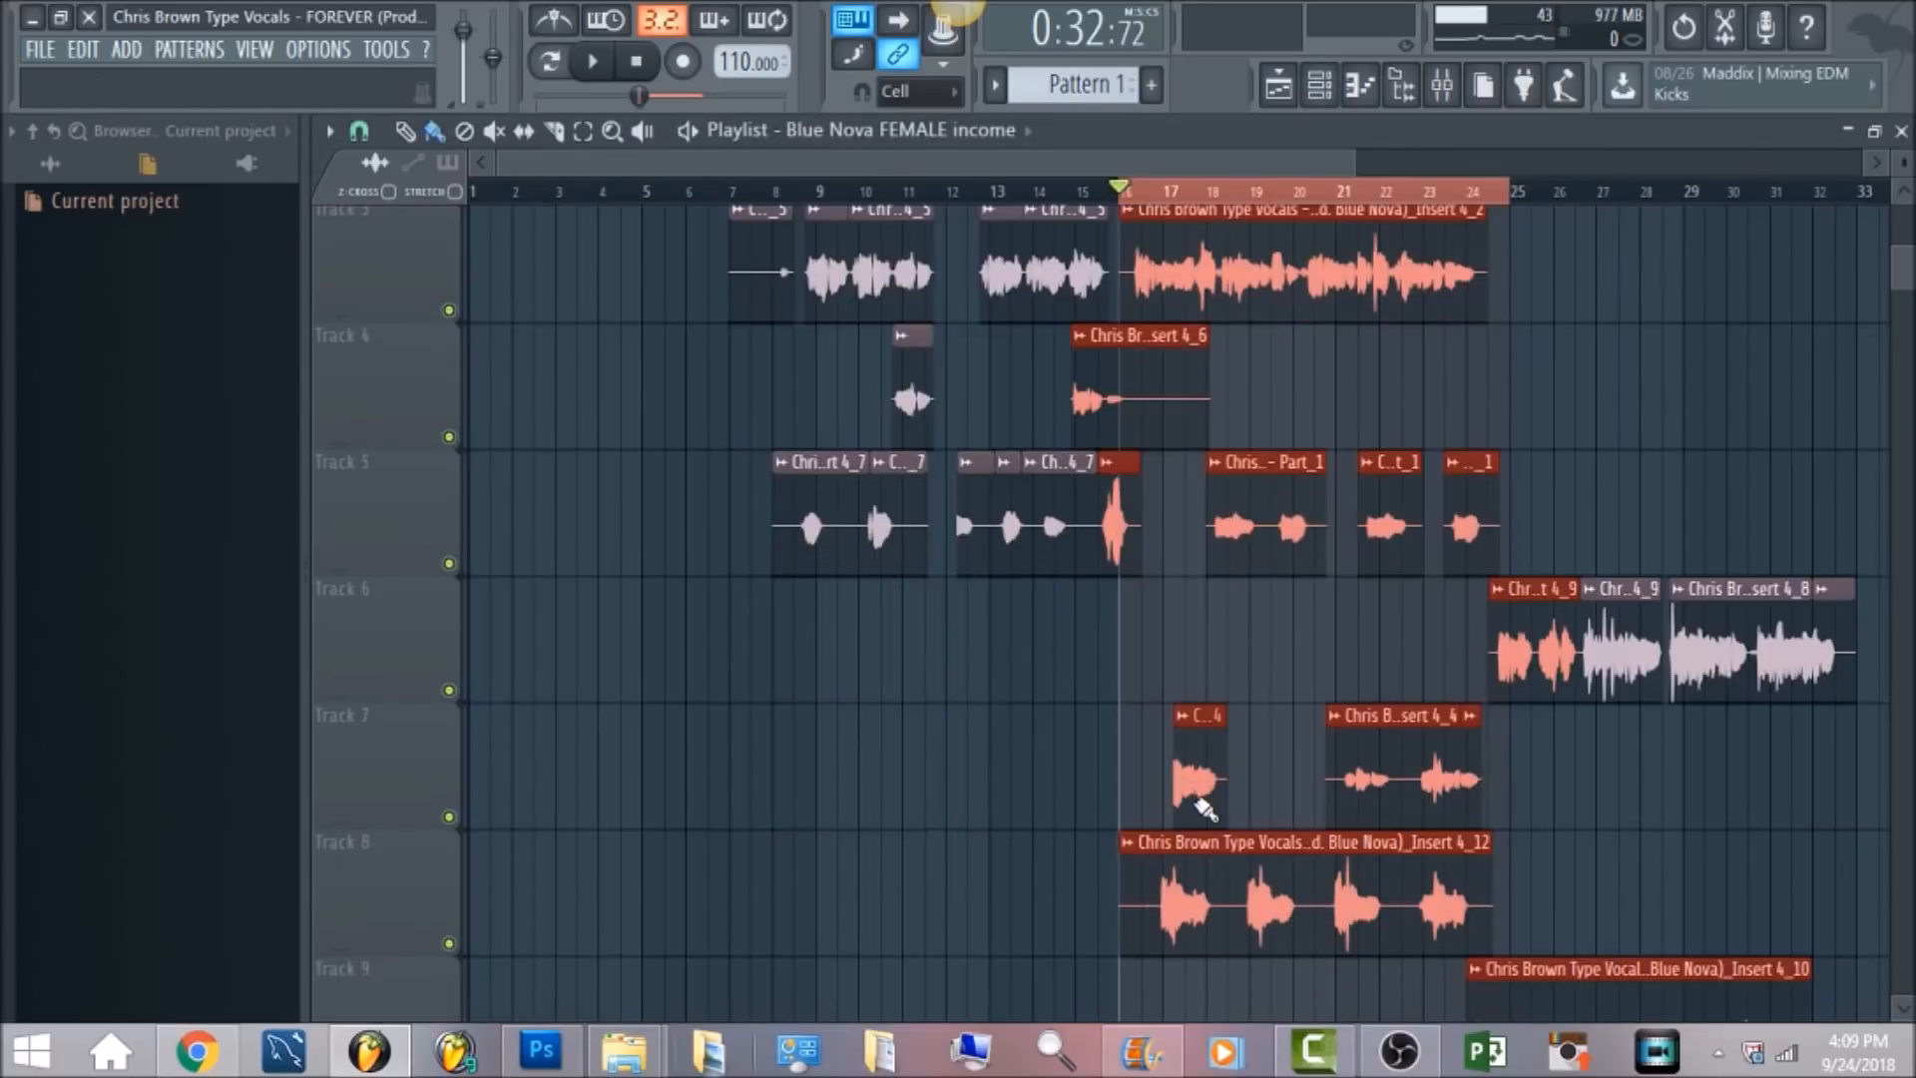
scroll(1208, 788, "down", 3)
scroll(1219, 737, "up", 1)
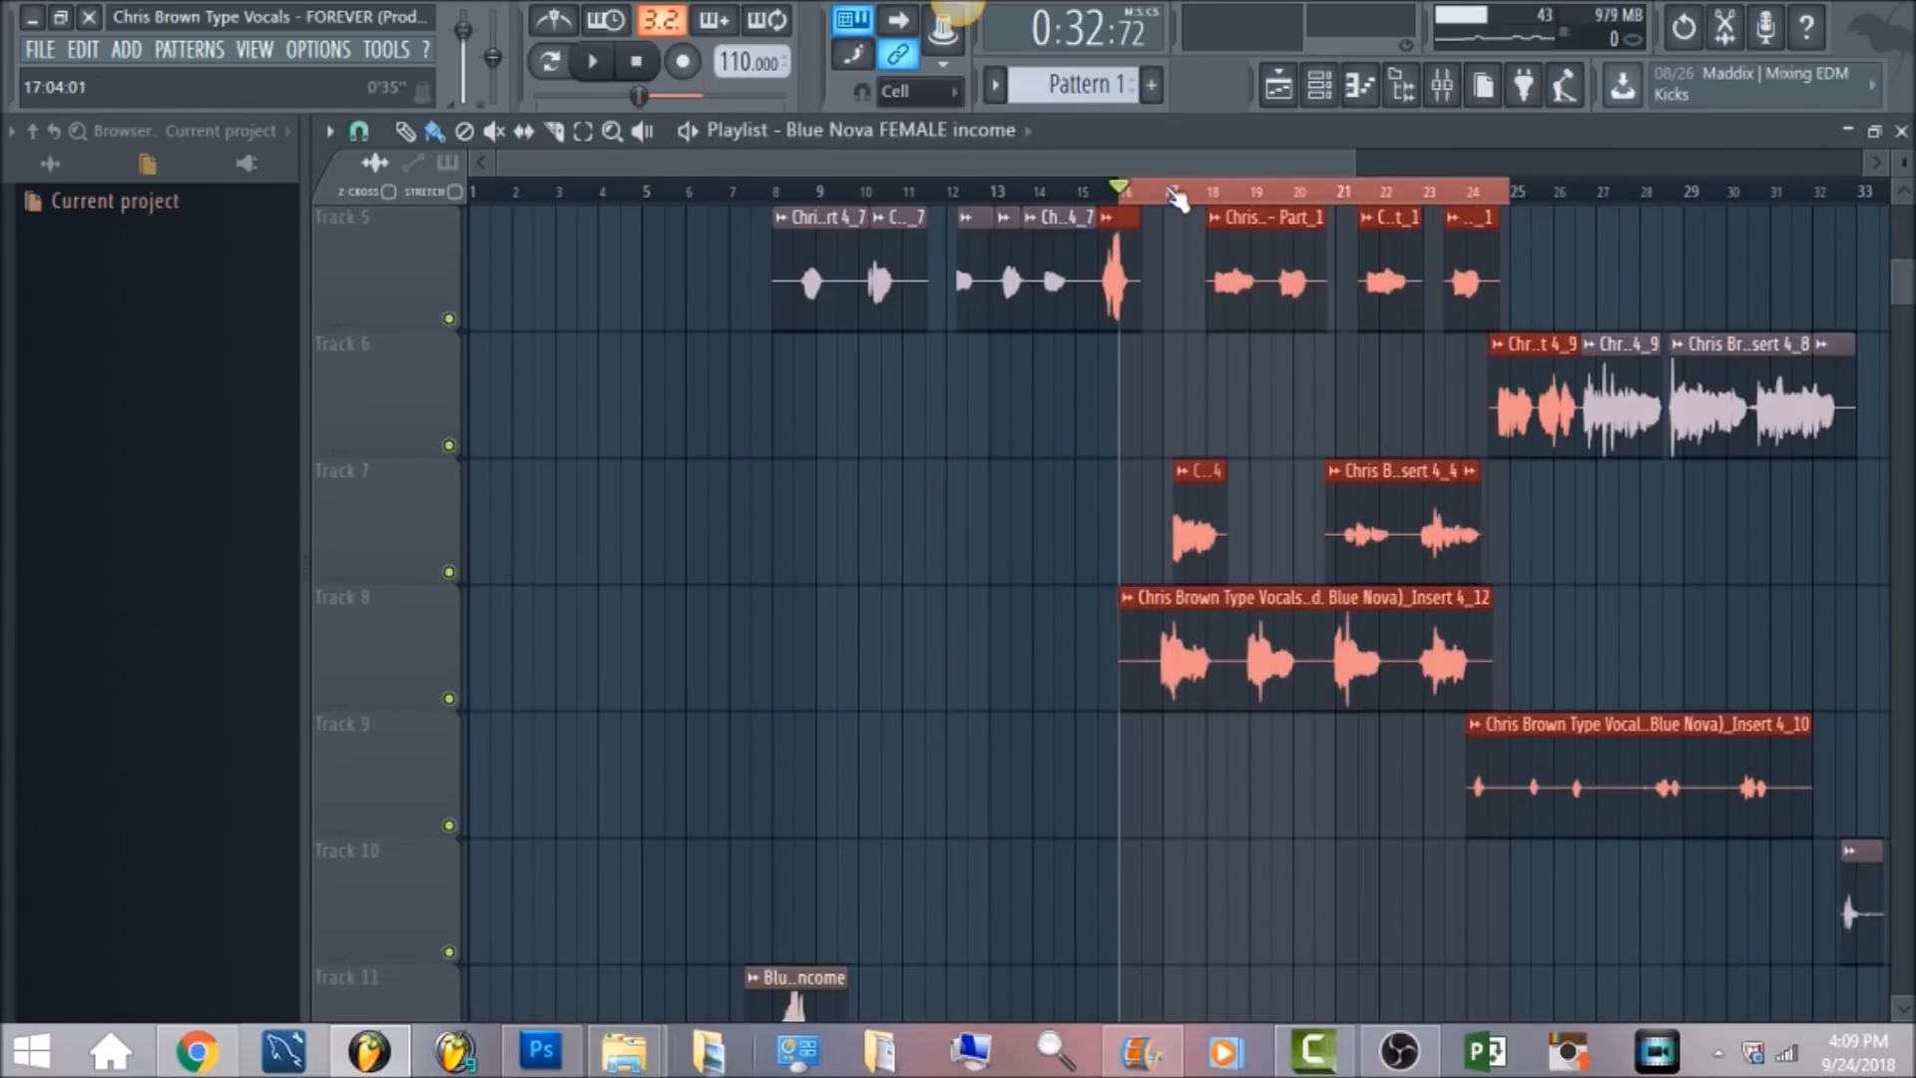
key("F9")
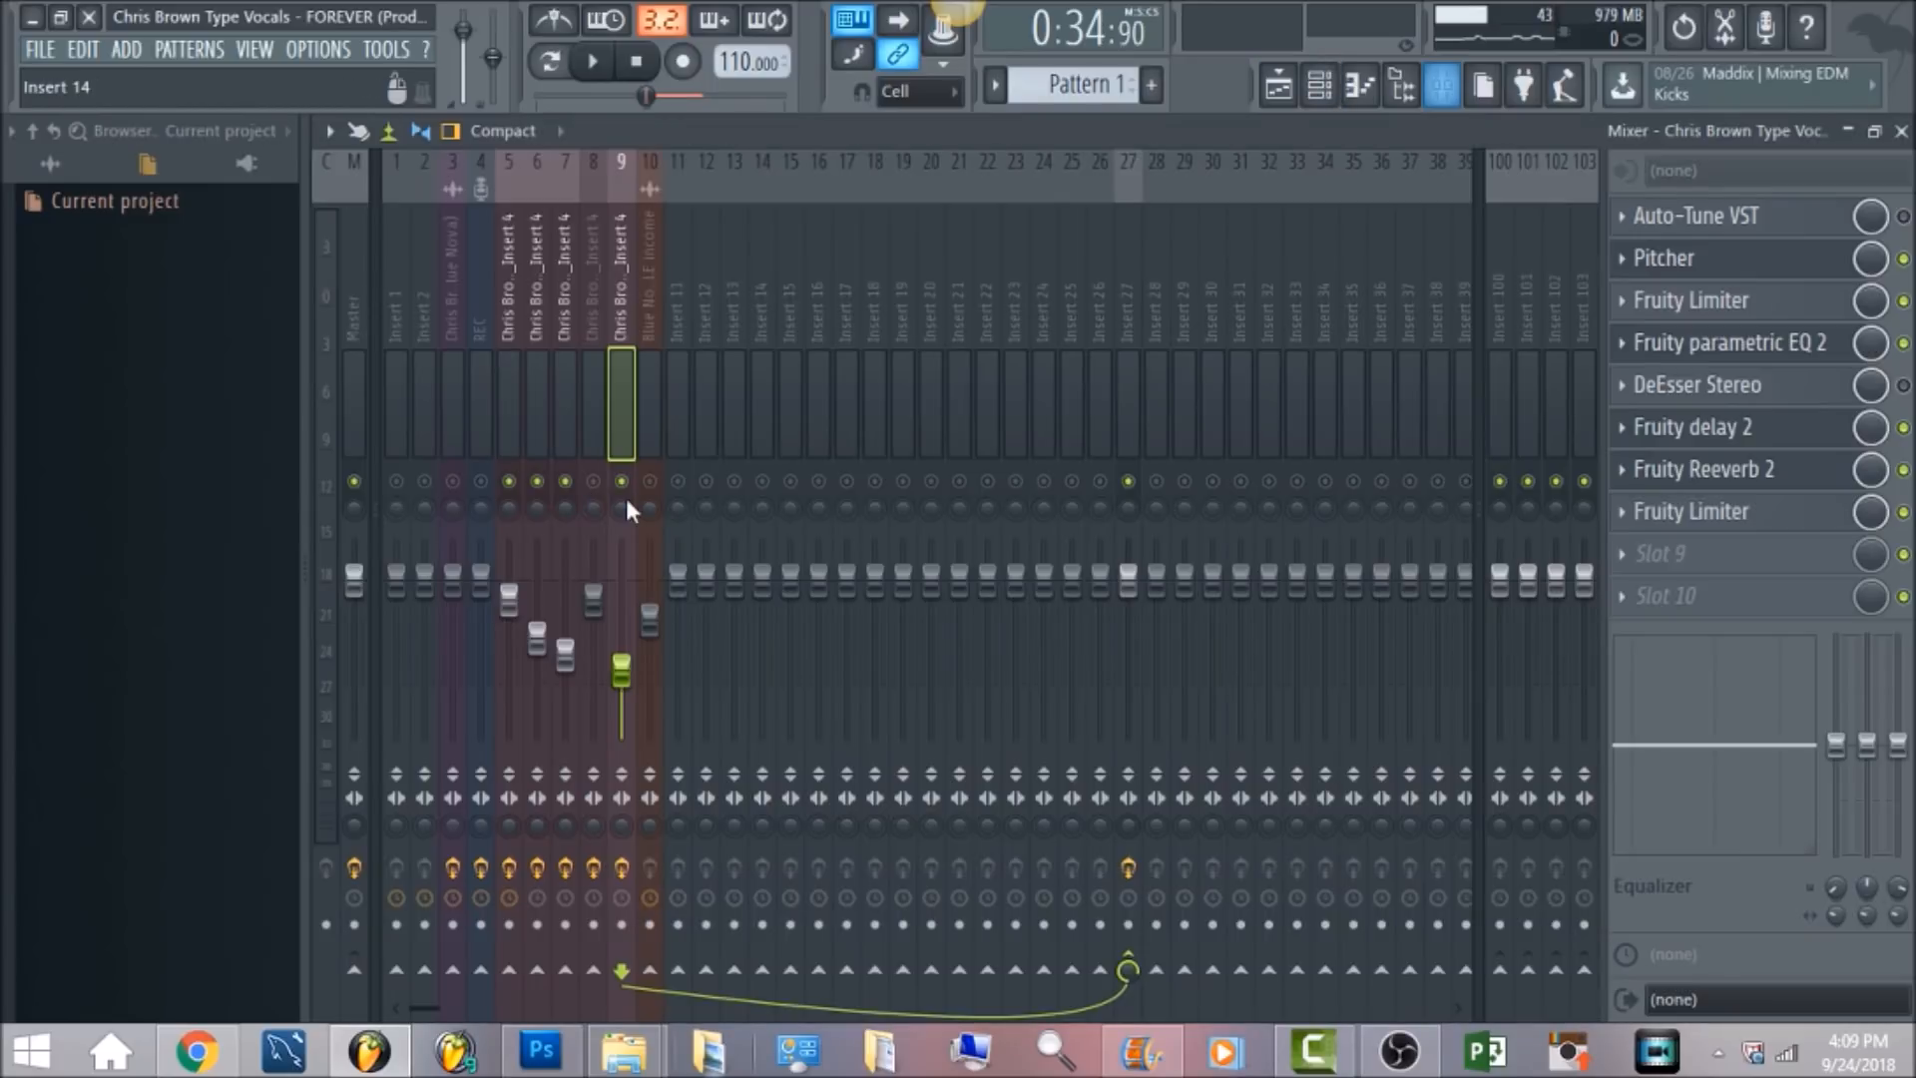
Solo mixer track 9 and audition it with playback started from bar 18 of the playlist
right_click(621, 482)
key("space")
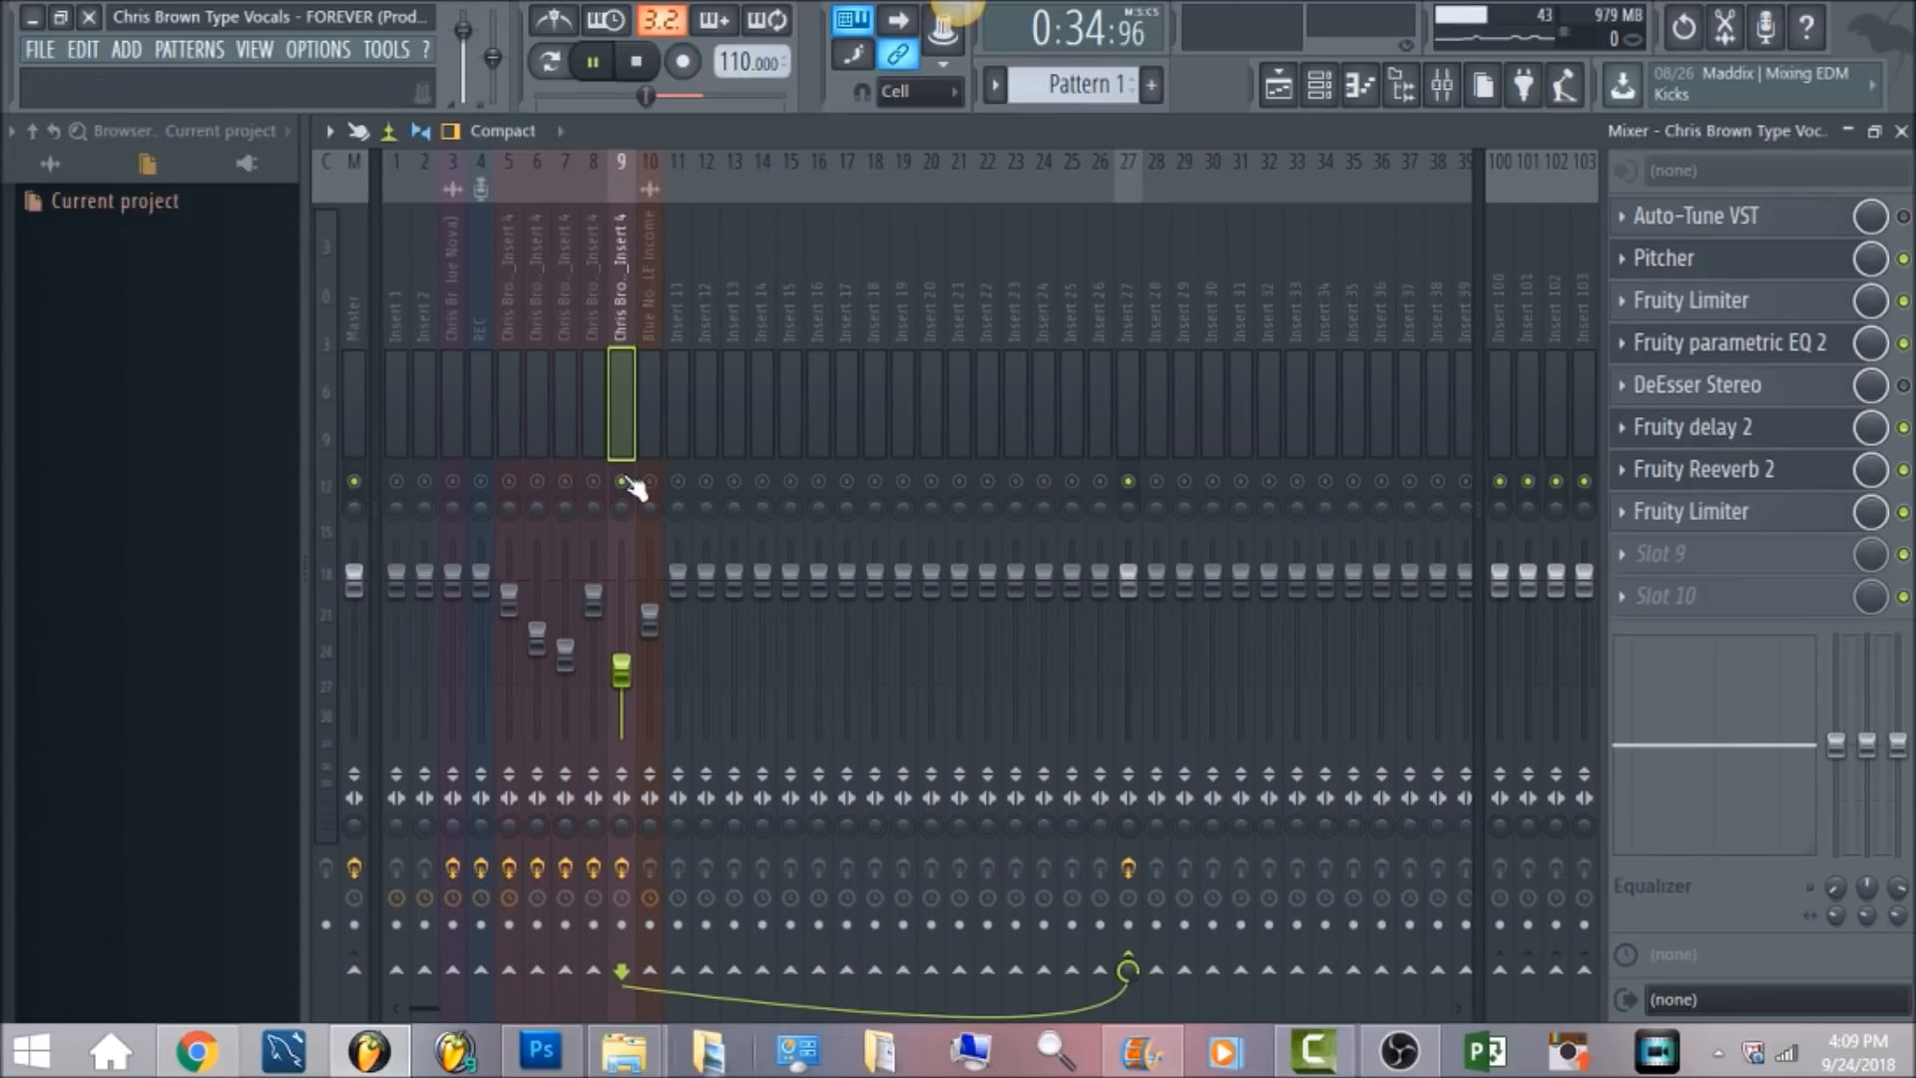
right_click(623, 482)
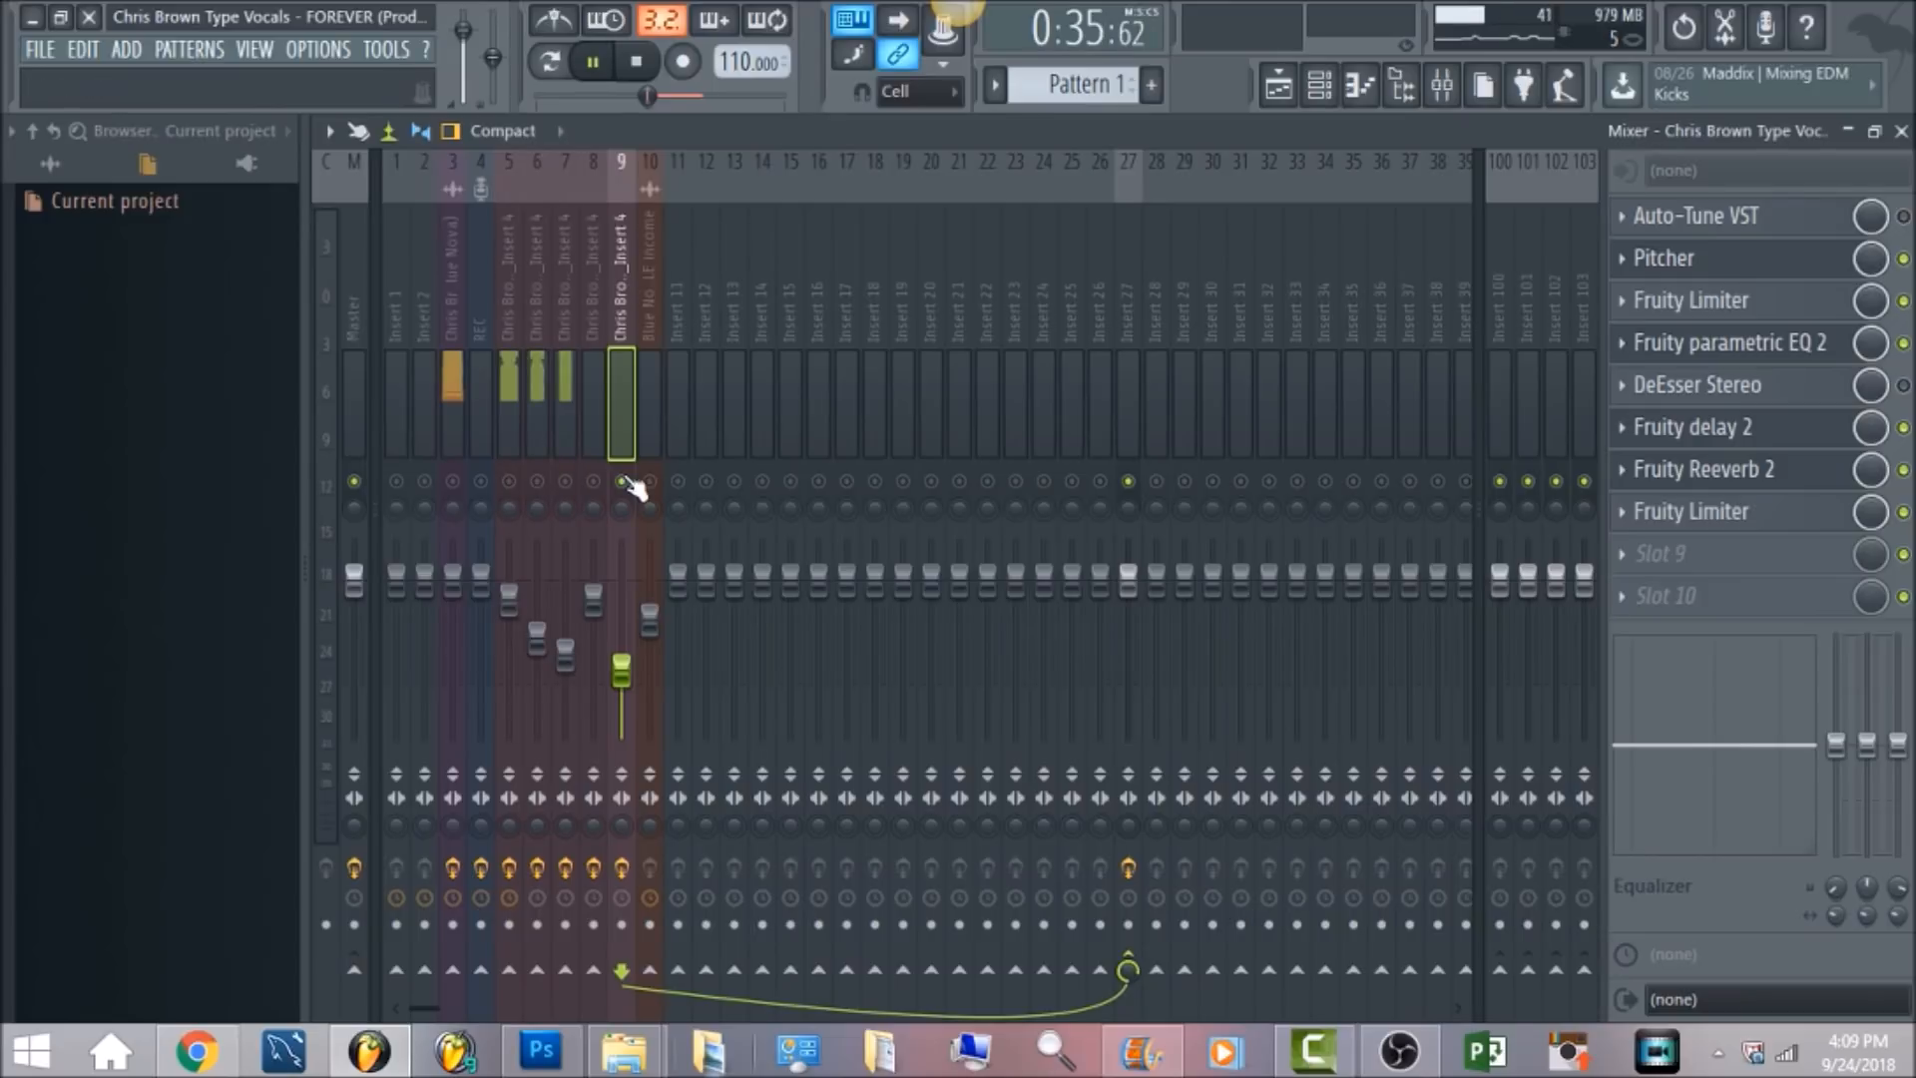
left_click(1282, 100)
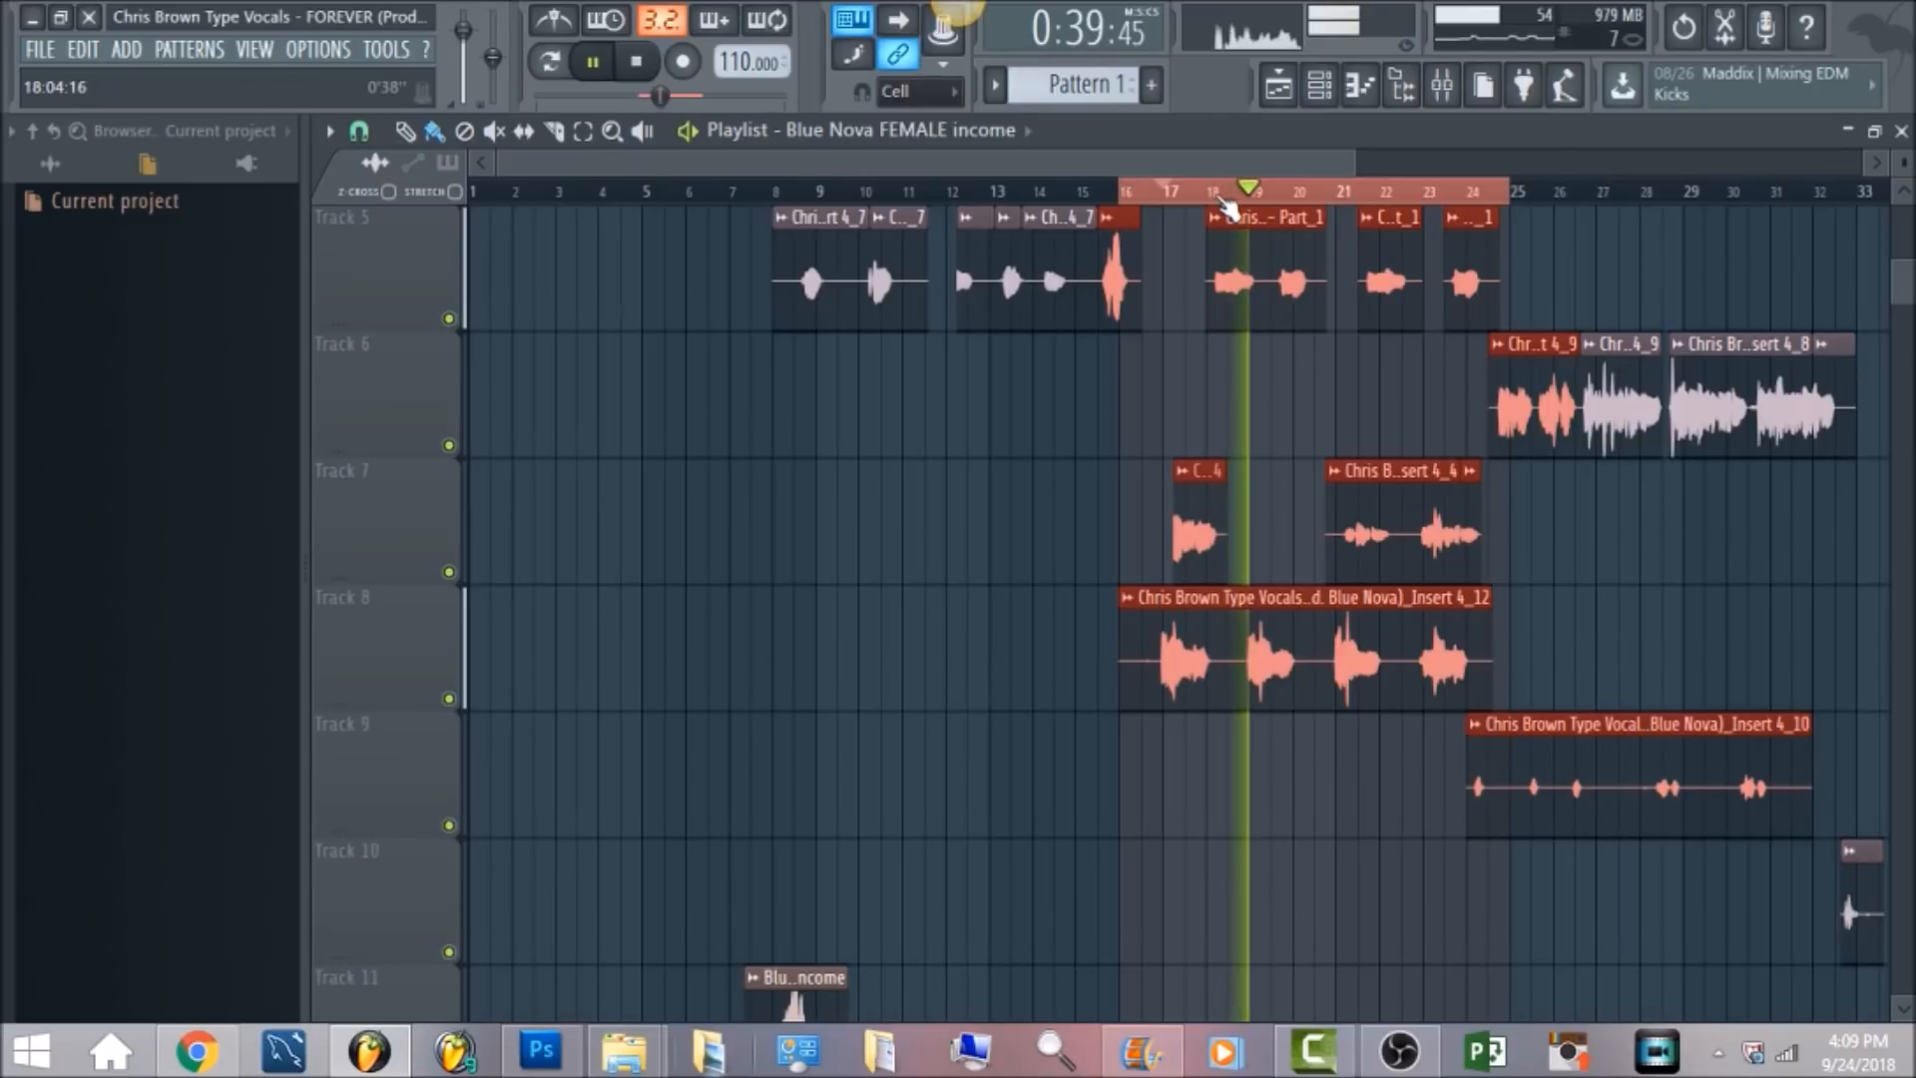
left_click(1217, 191)
left_click(1442, 88)
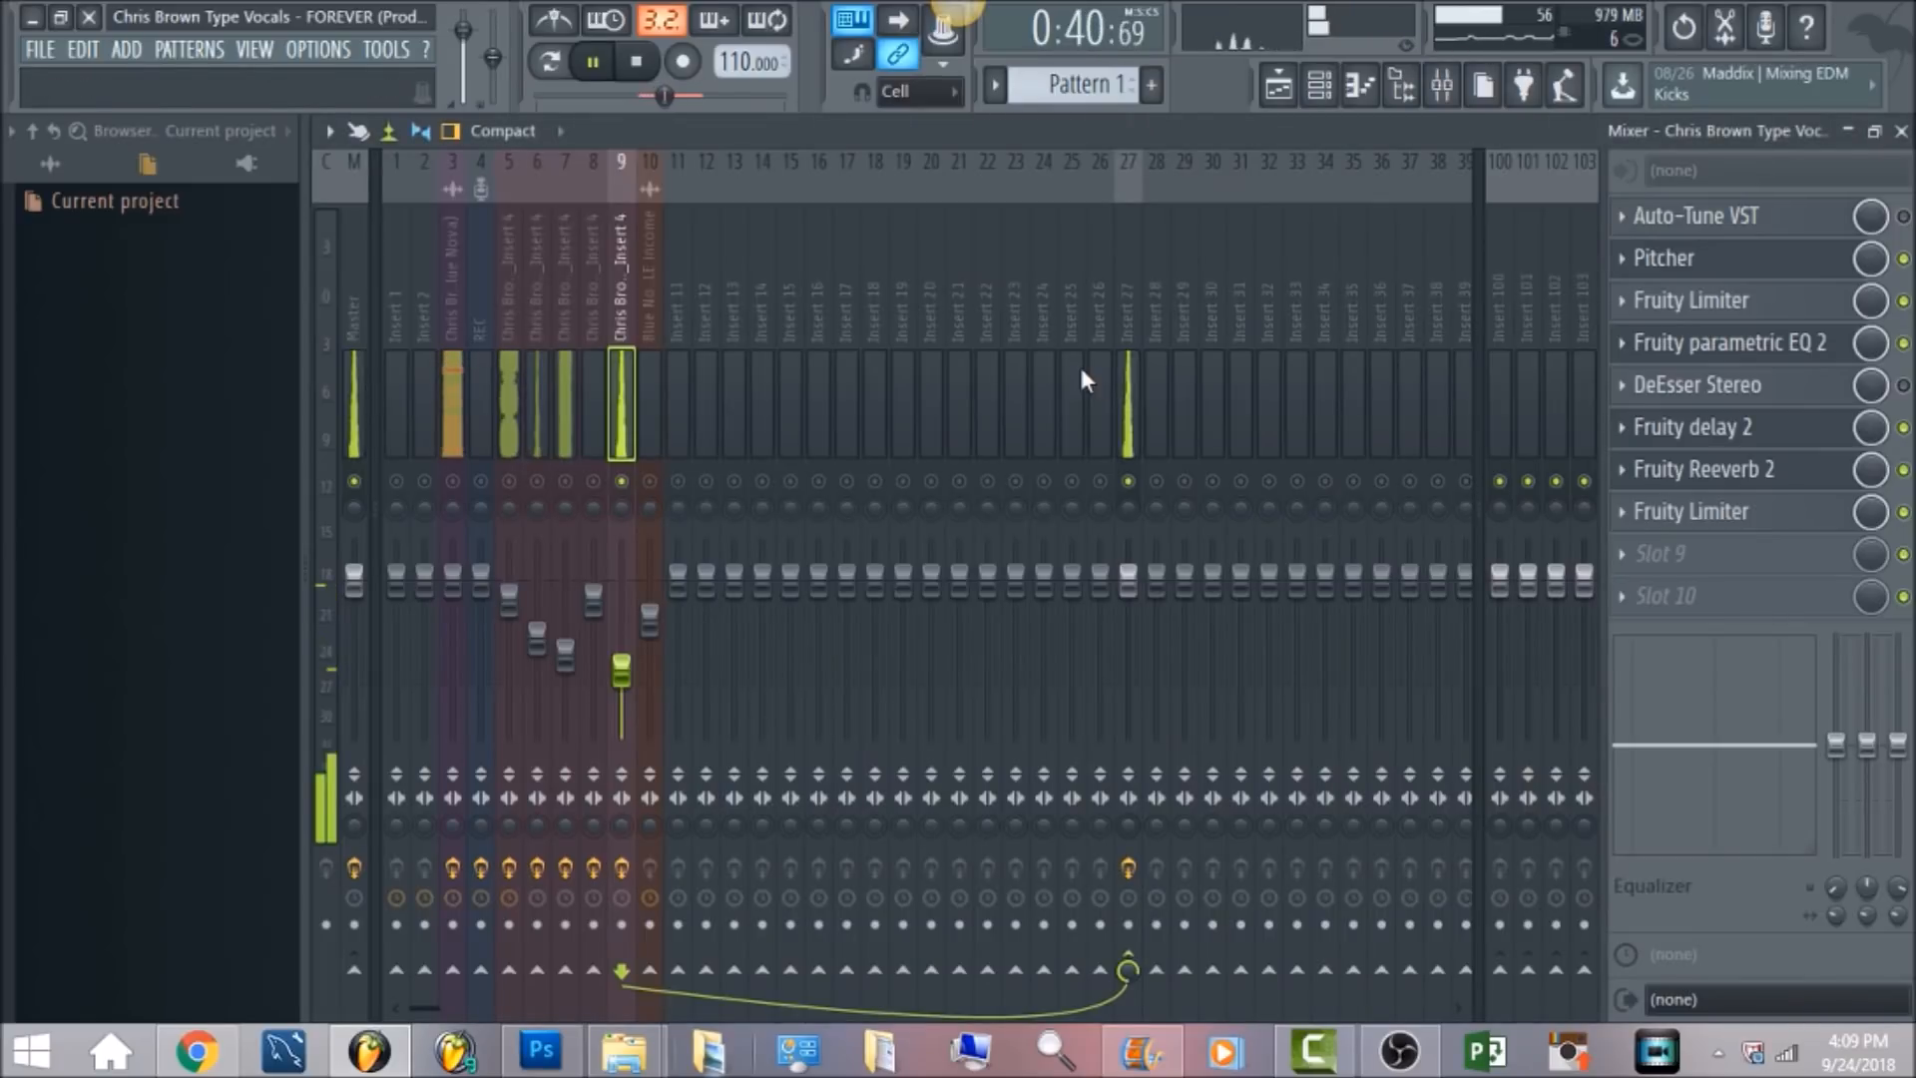
key("space")
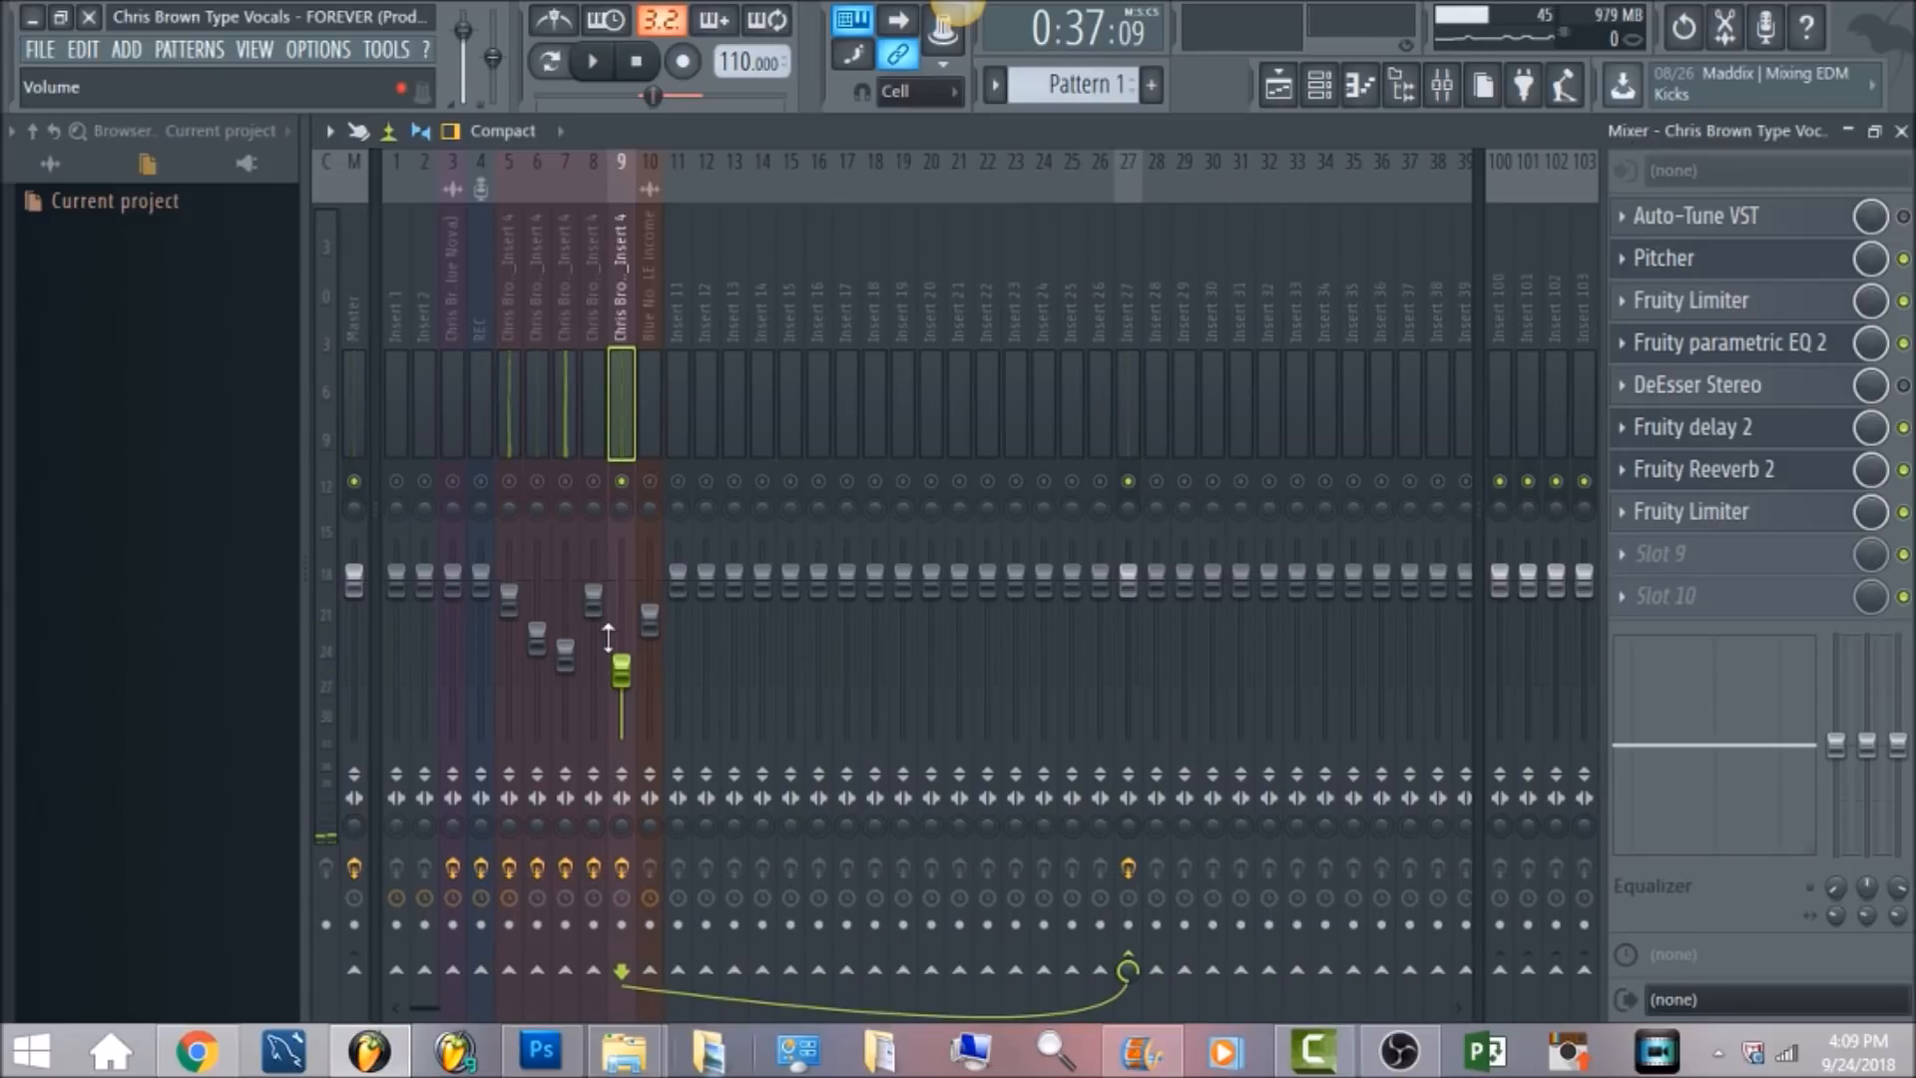
Replay soloed track 9, examine its Fruity Reeverb 2 settings and close the plugin
key("space")
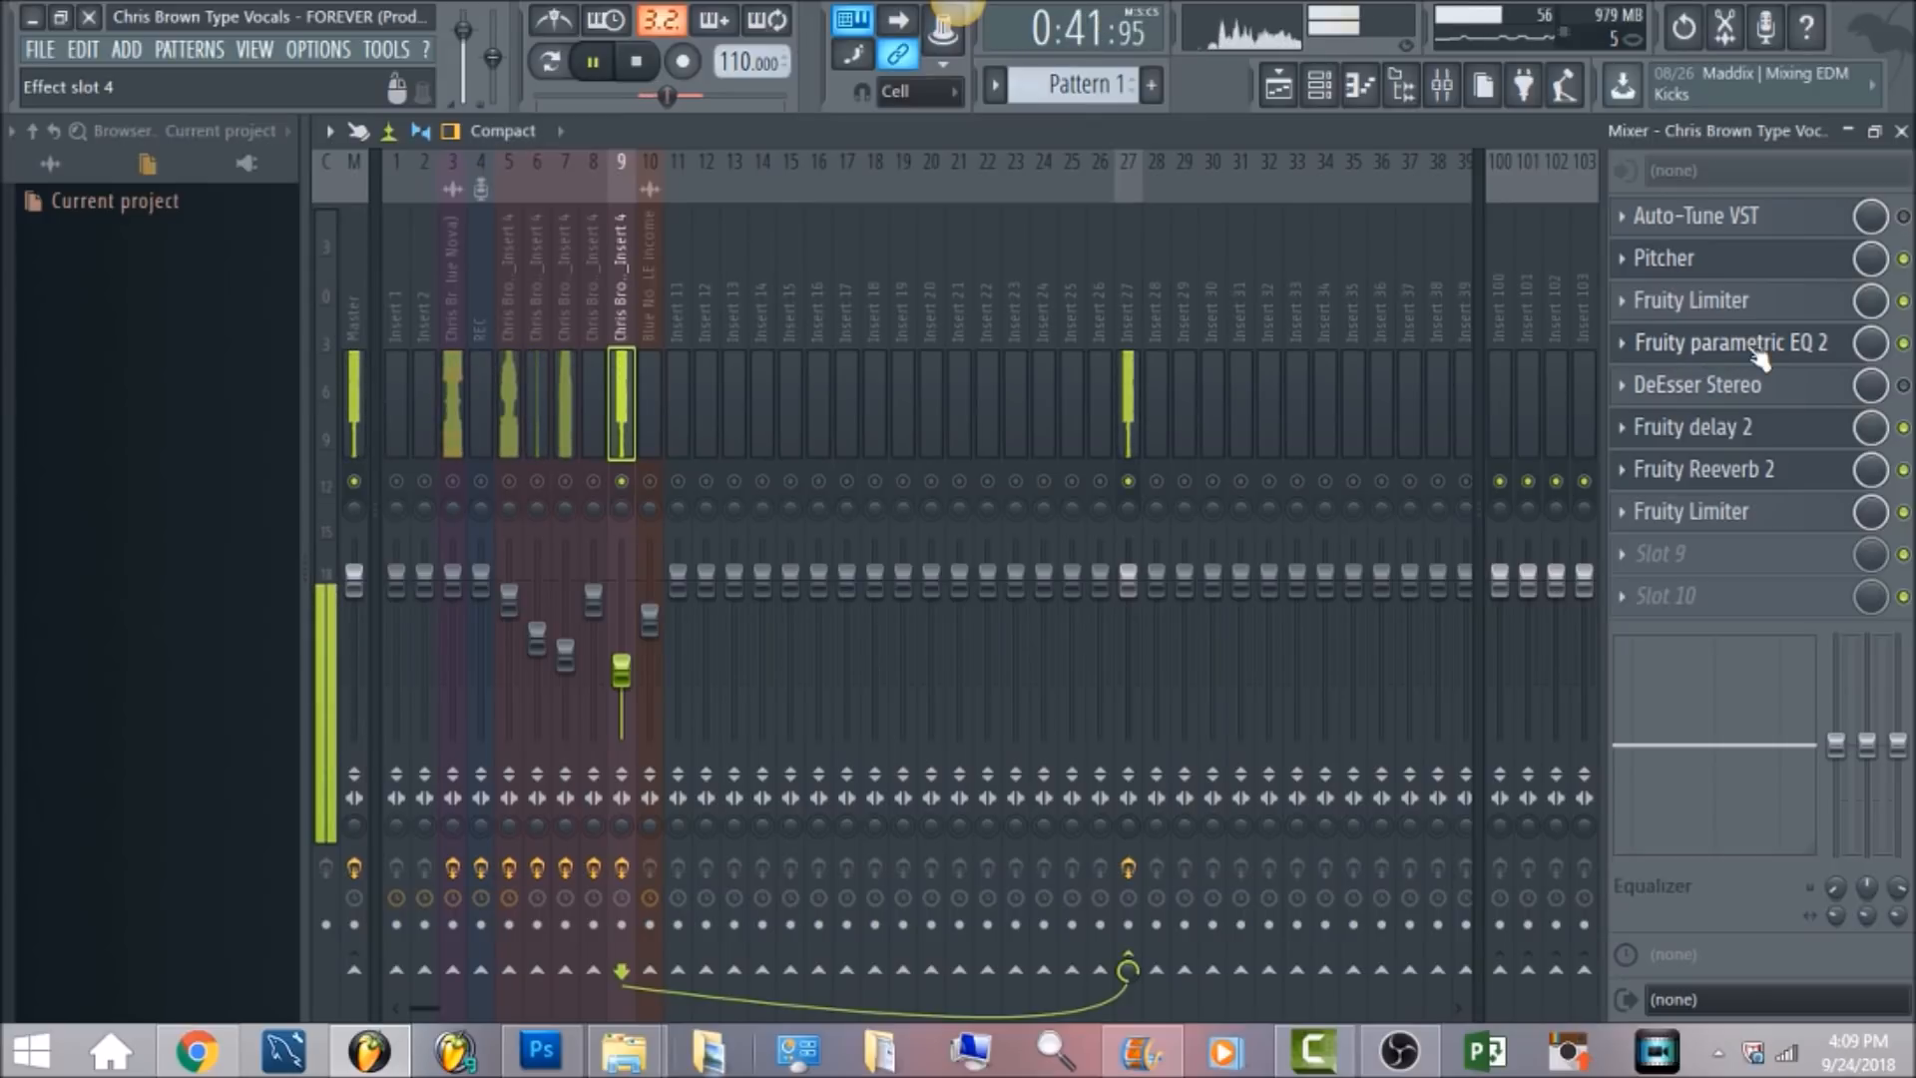
key("space")
left_click(1745, 471)
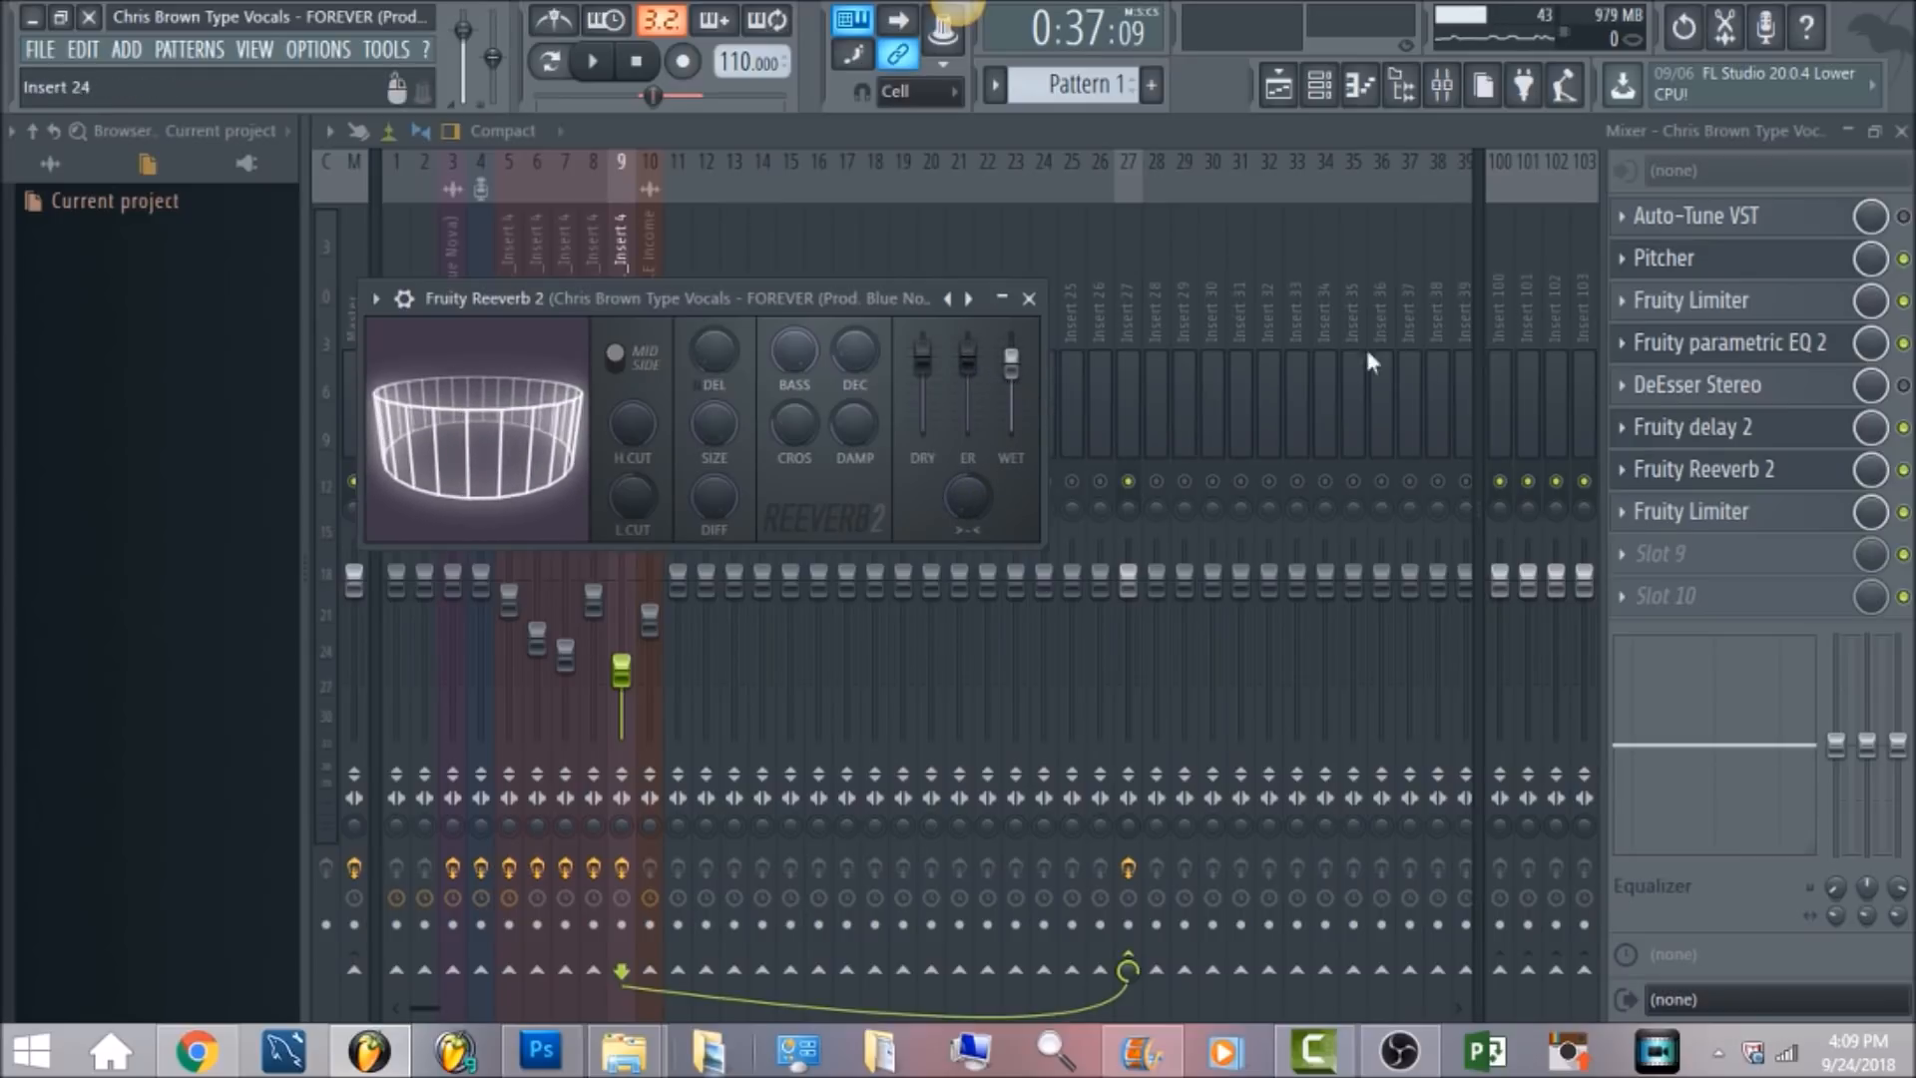
left_click(902, 125)
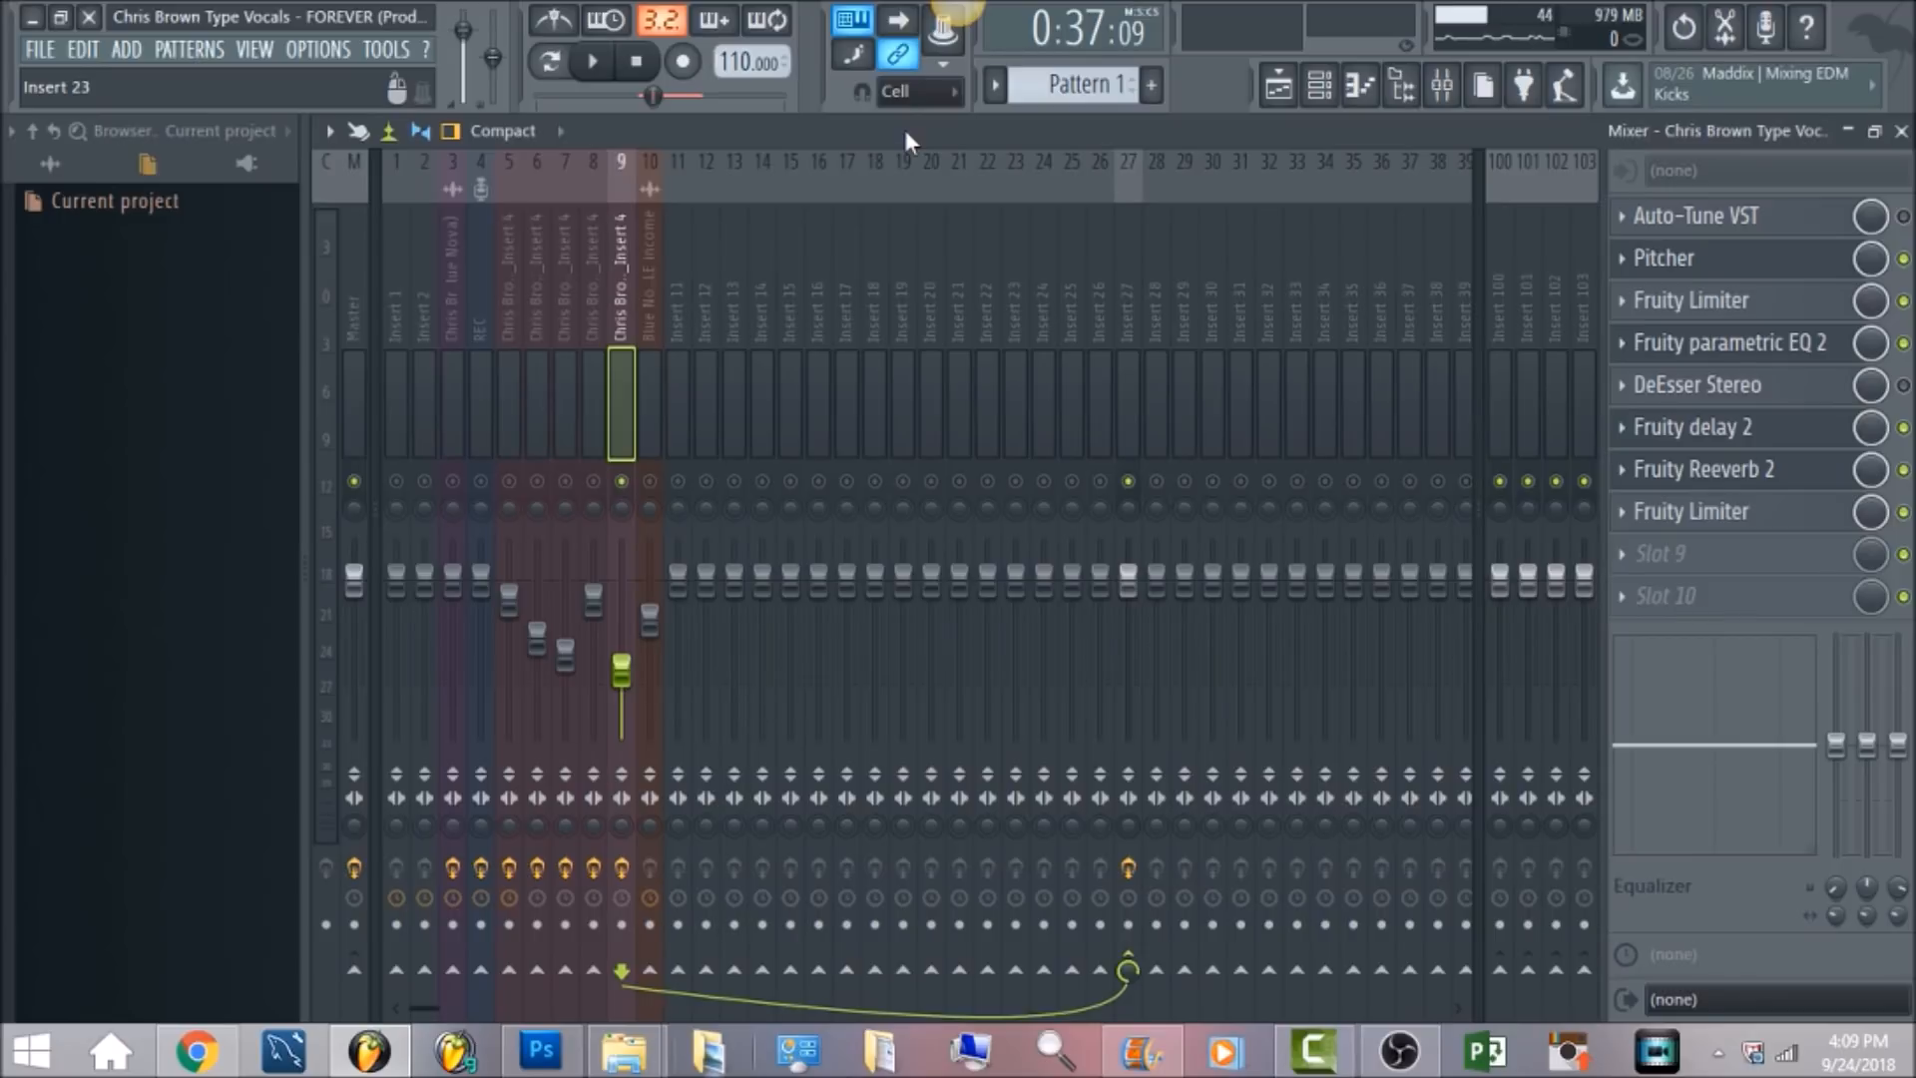
Unmute mixer tracks 5, 6, 7 and 8 and audition them together with track 9
left_click(508, 481)
left_click(536, 481)
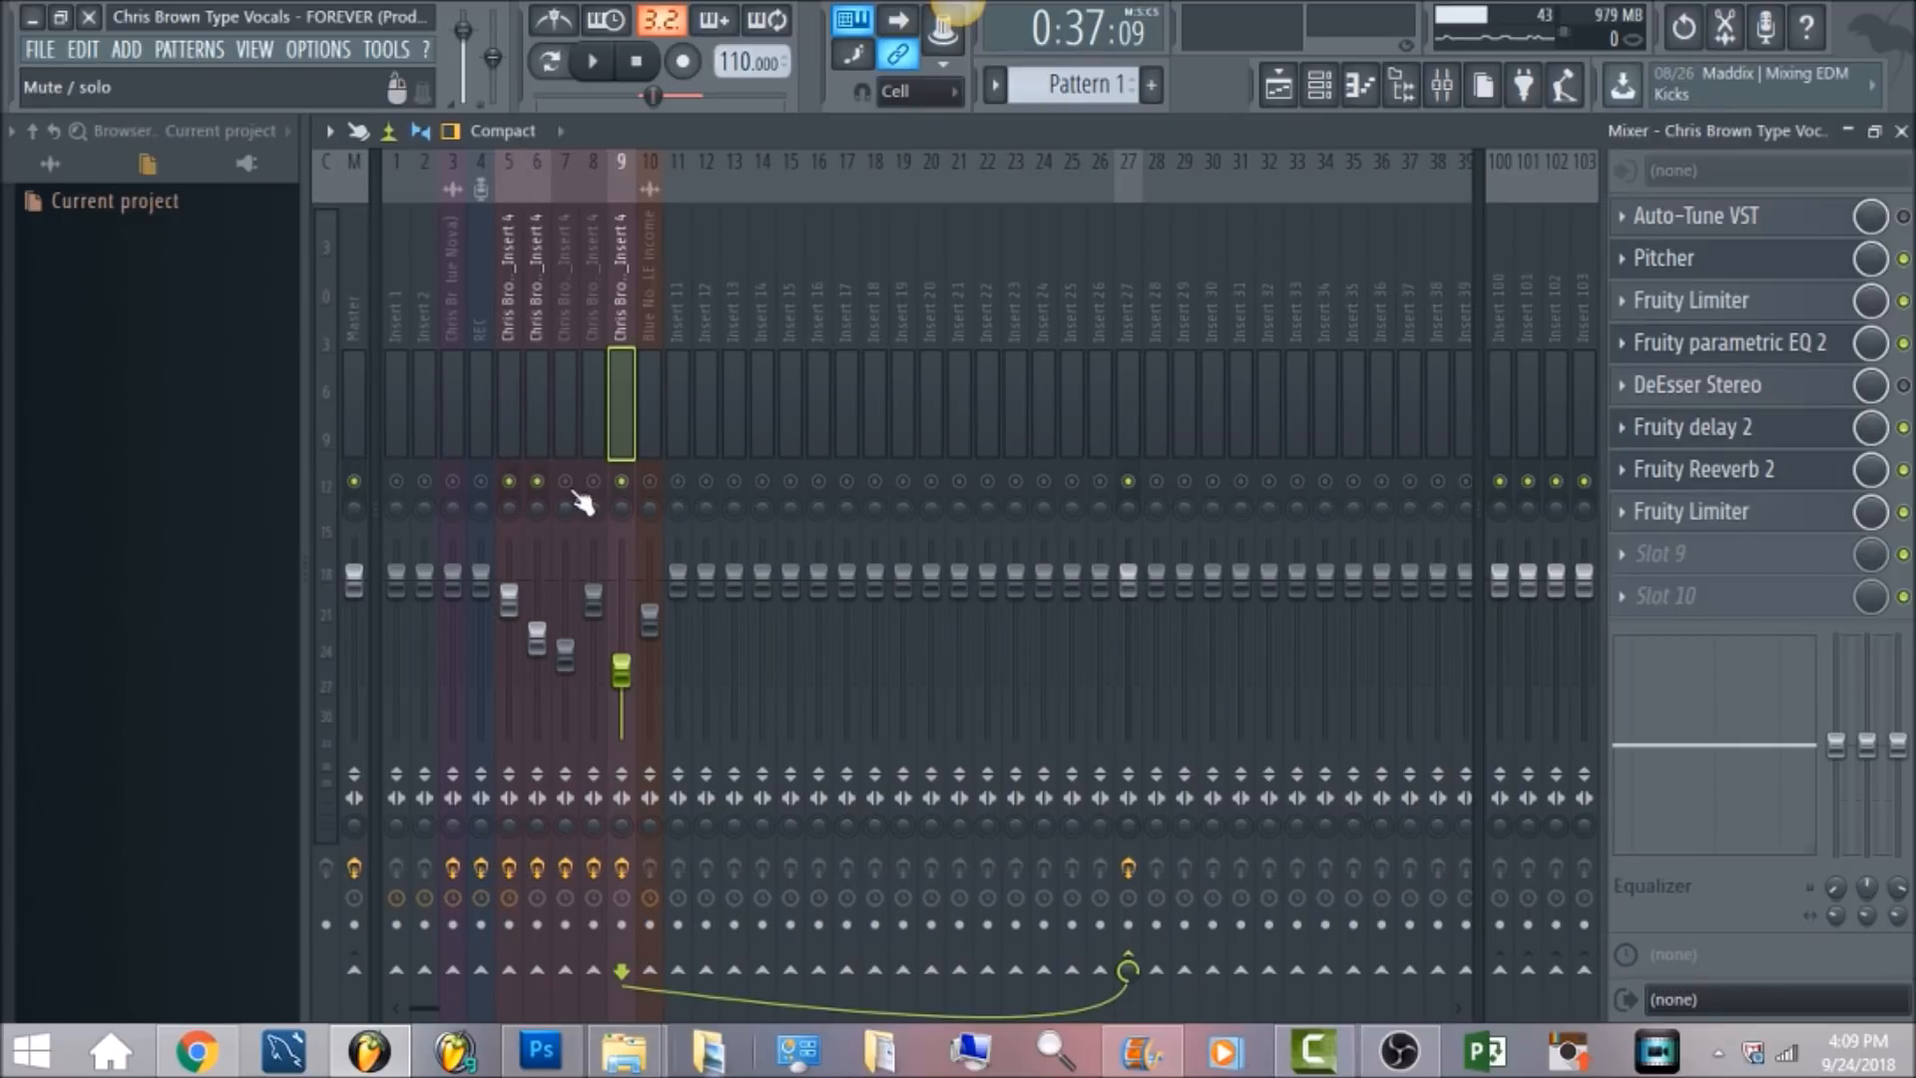
left_click(564, 481)
left_click(592, 481)
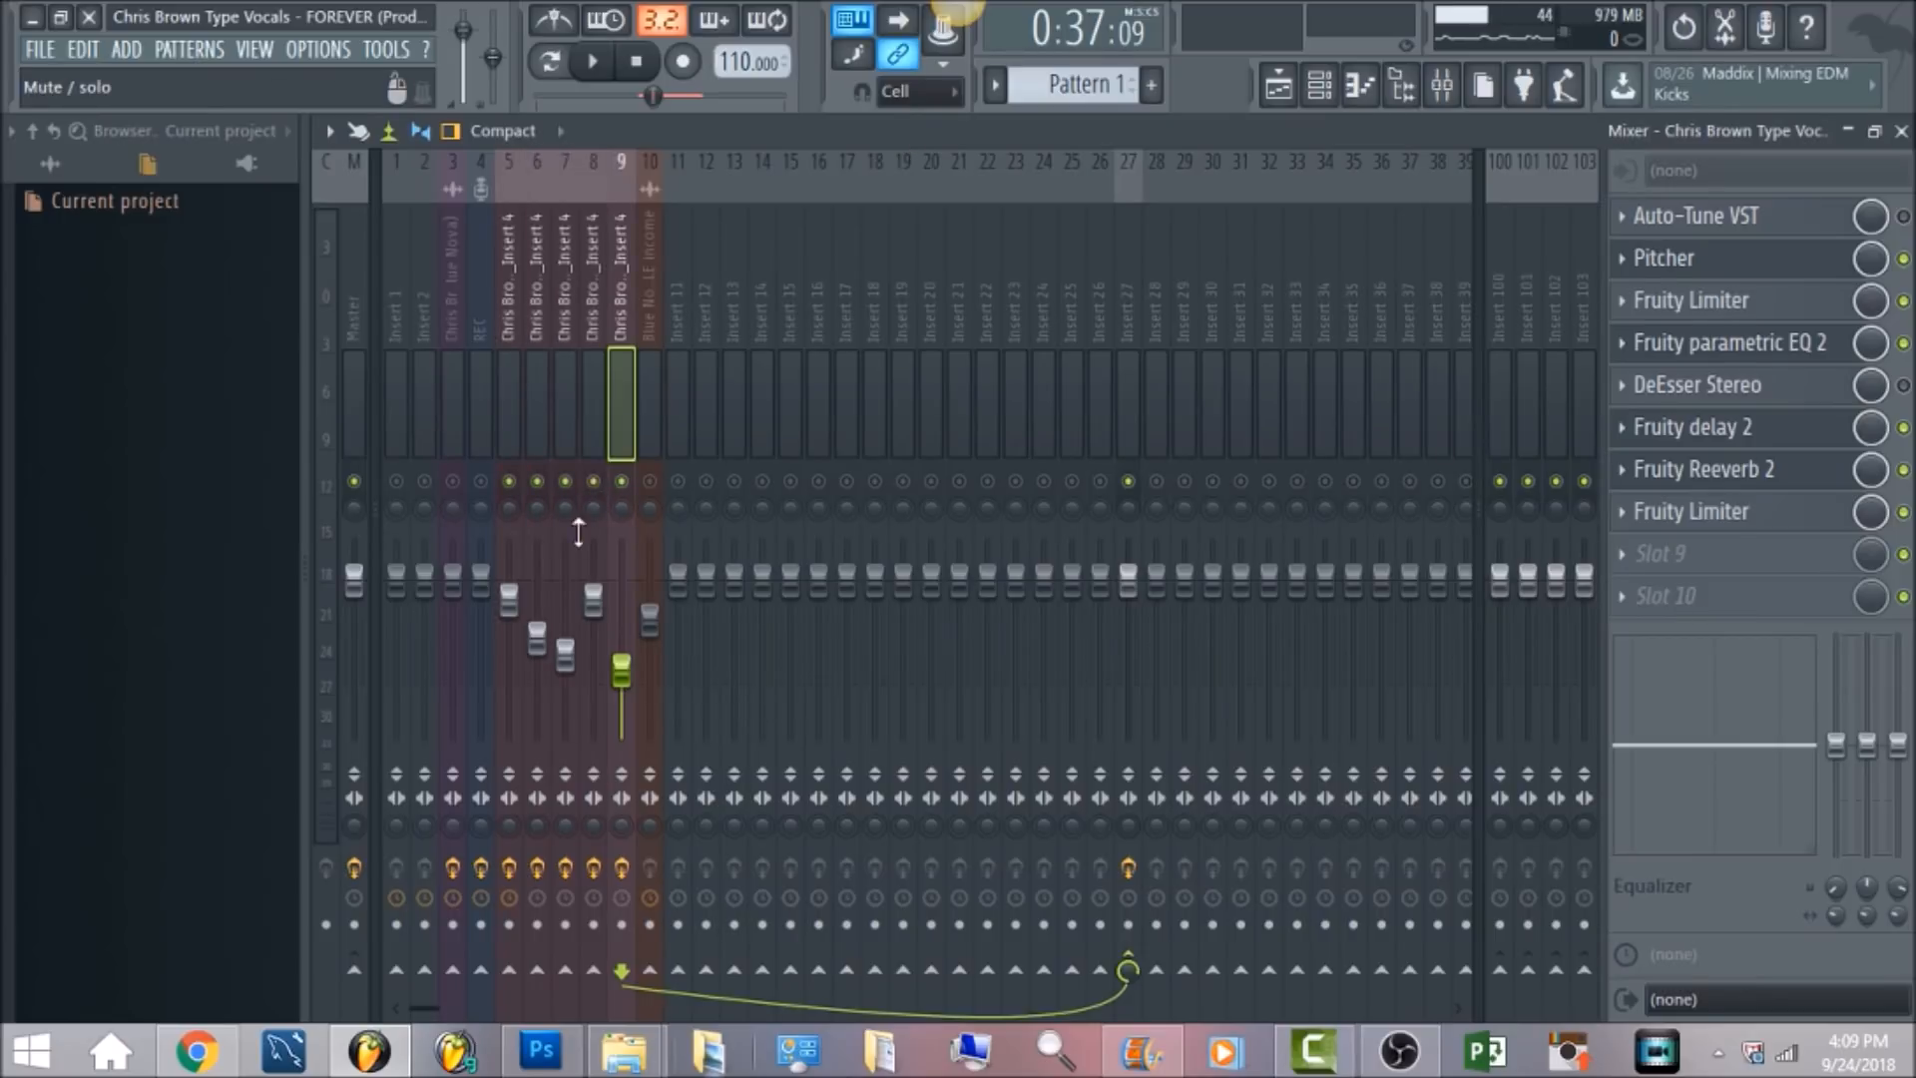
left_click(594, 61)
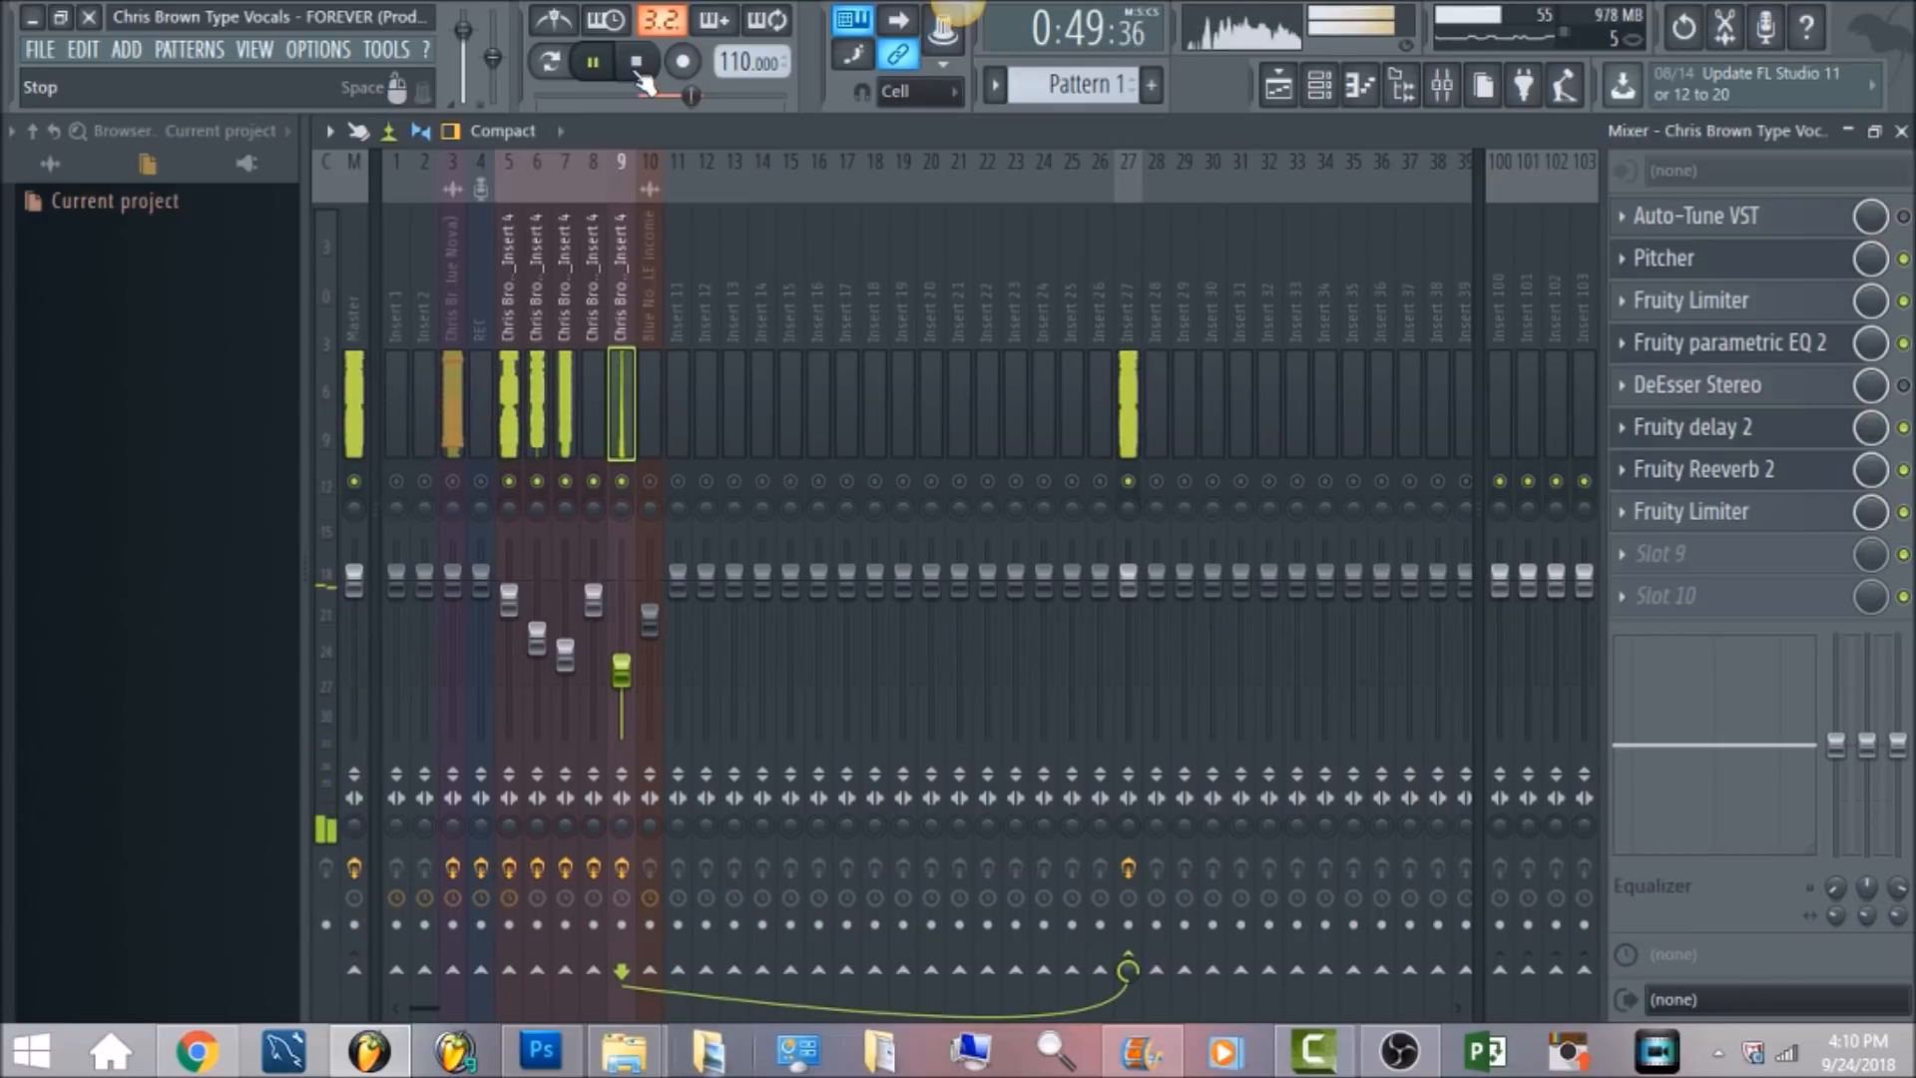
left_click(639, 80)
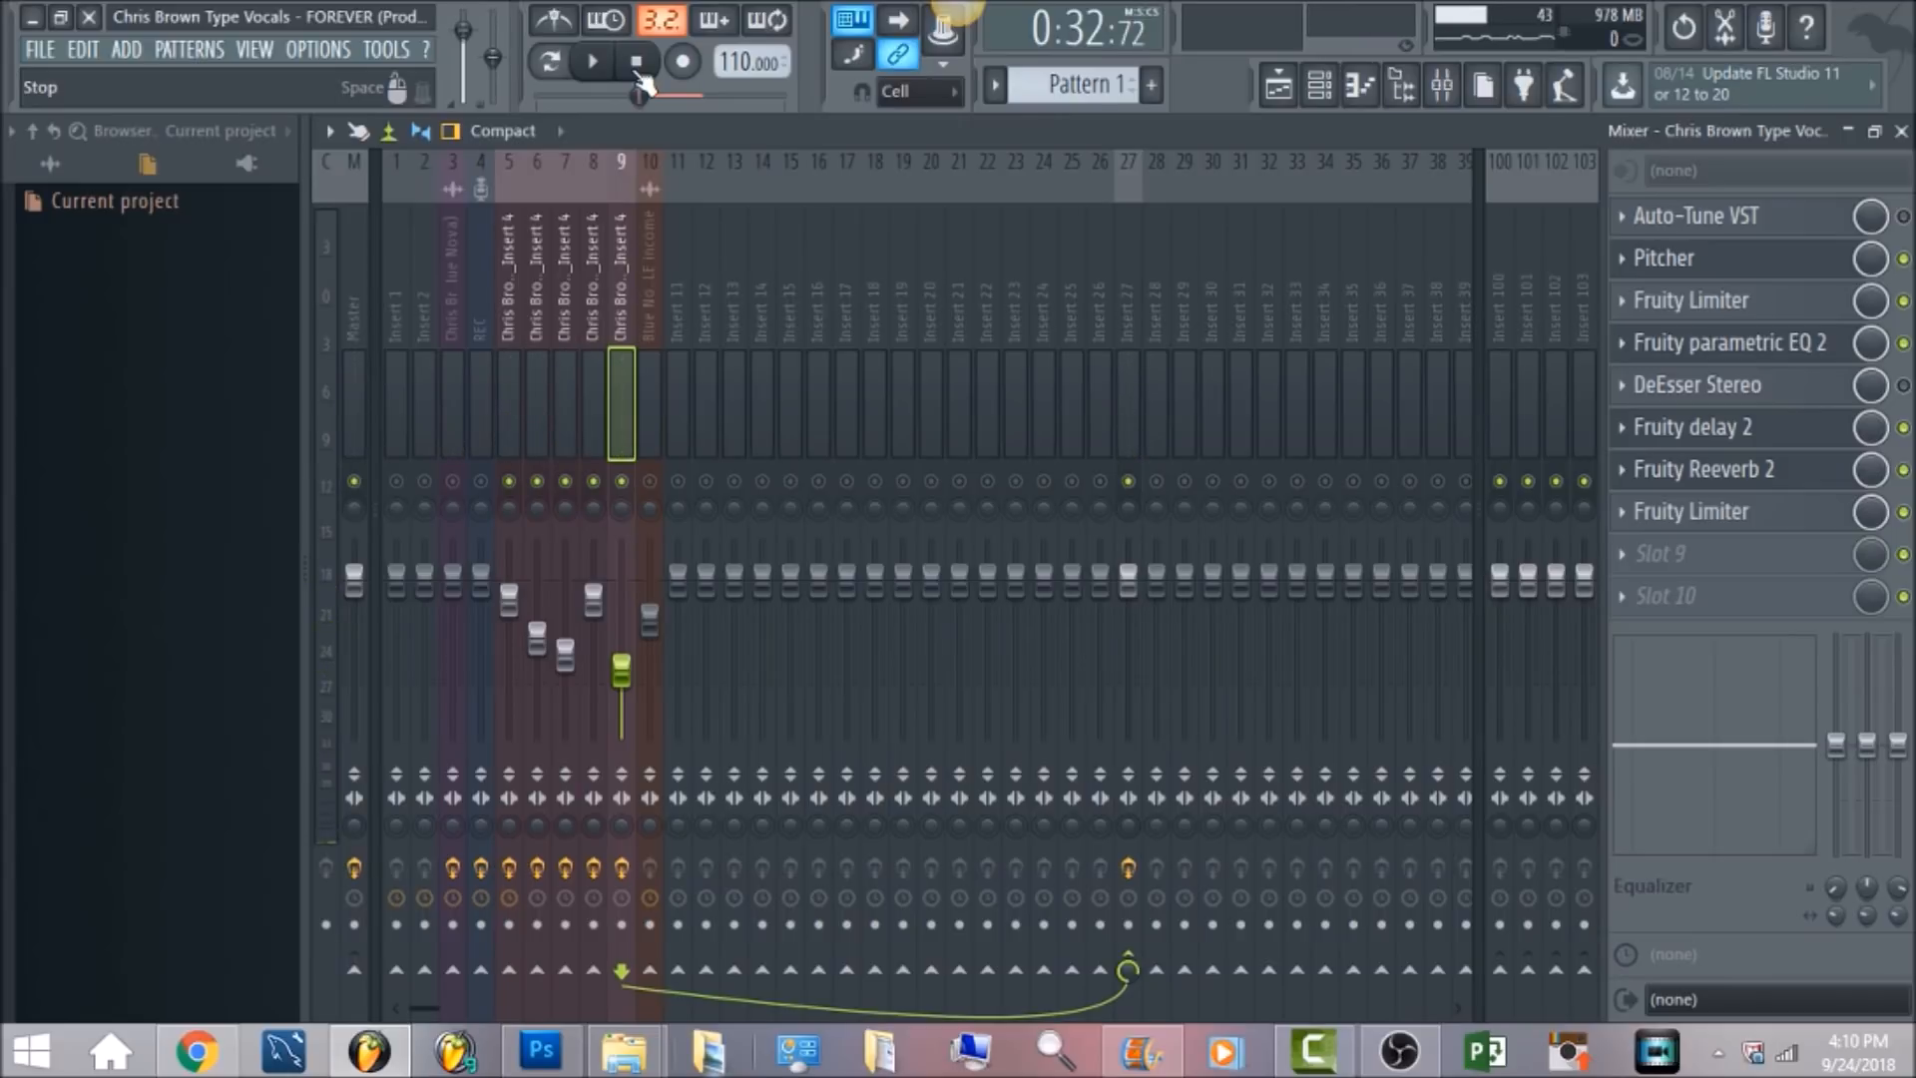
Unmute mixer track 3 and audition it together with all the vocal tracks, with track 5 selected
left_click(452, 481)
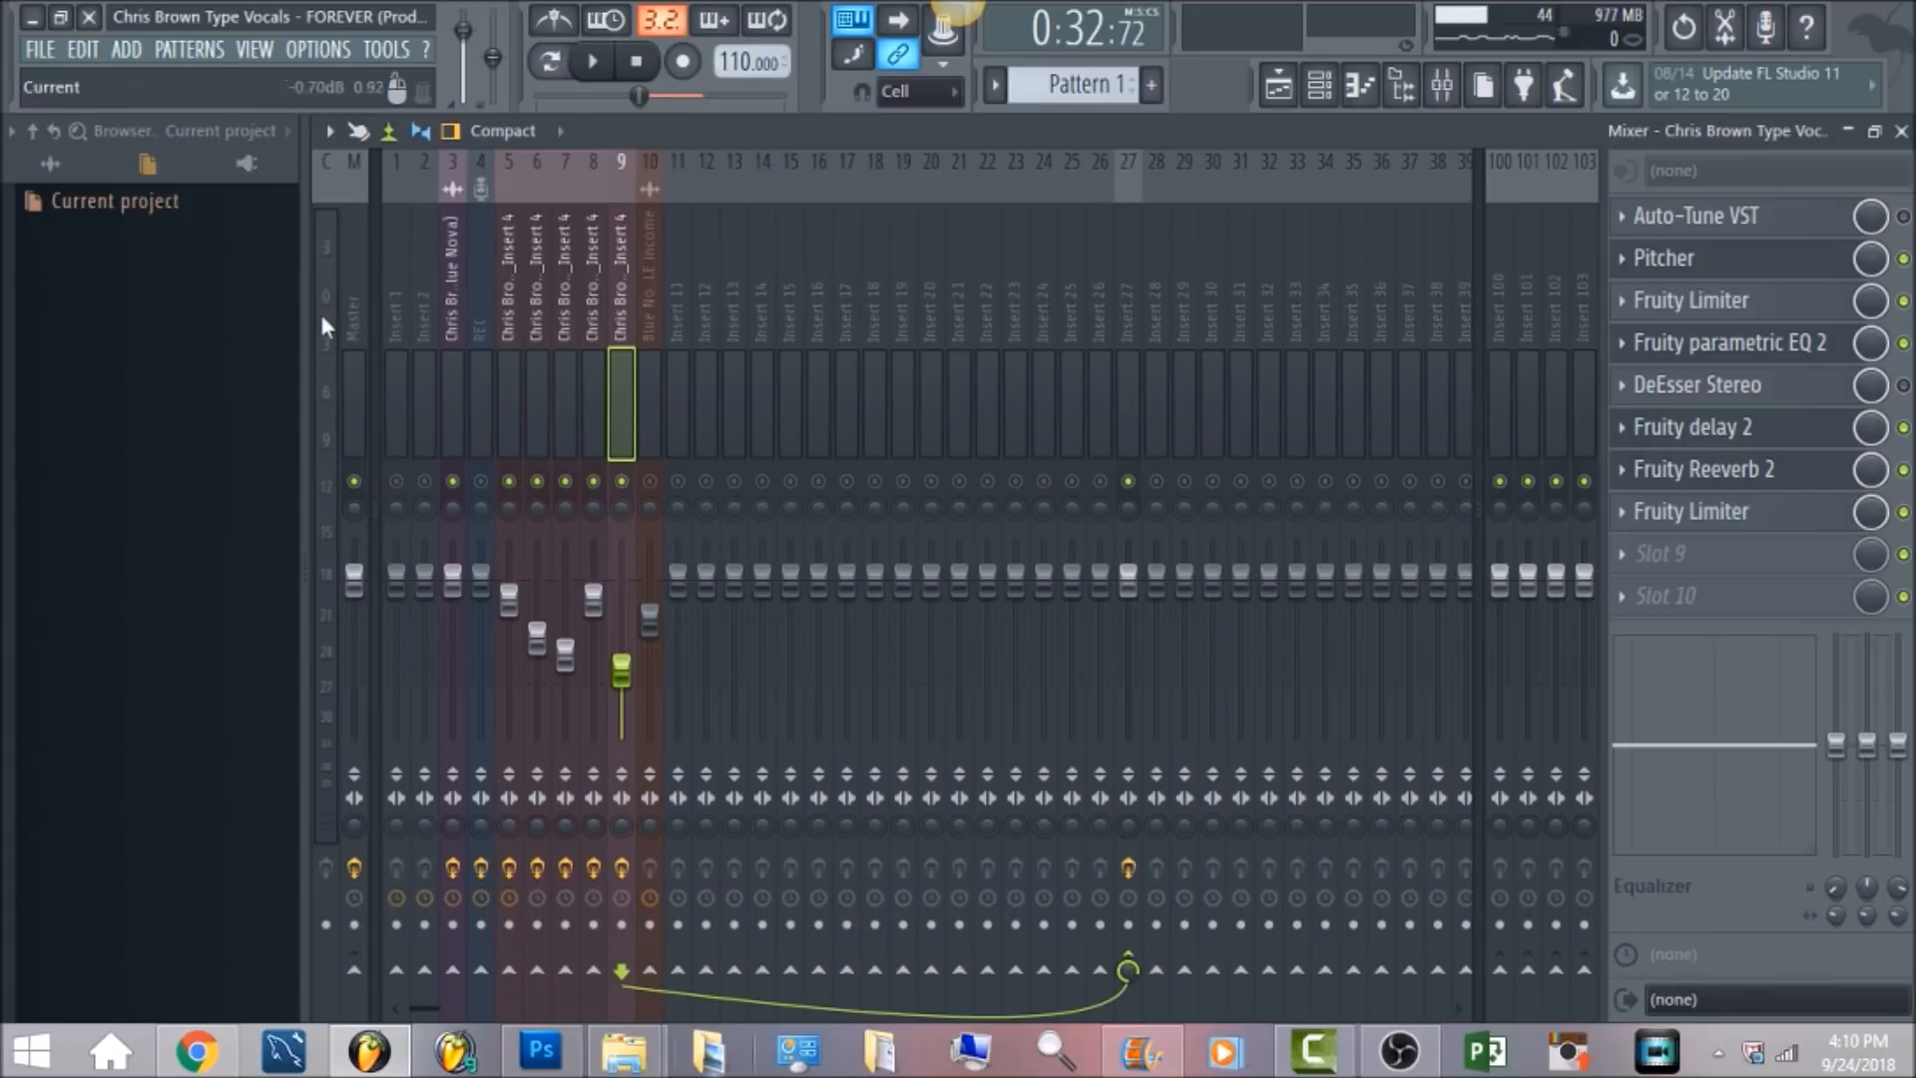
left_click(361, 315)
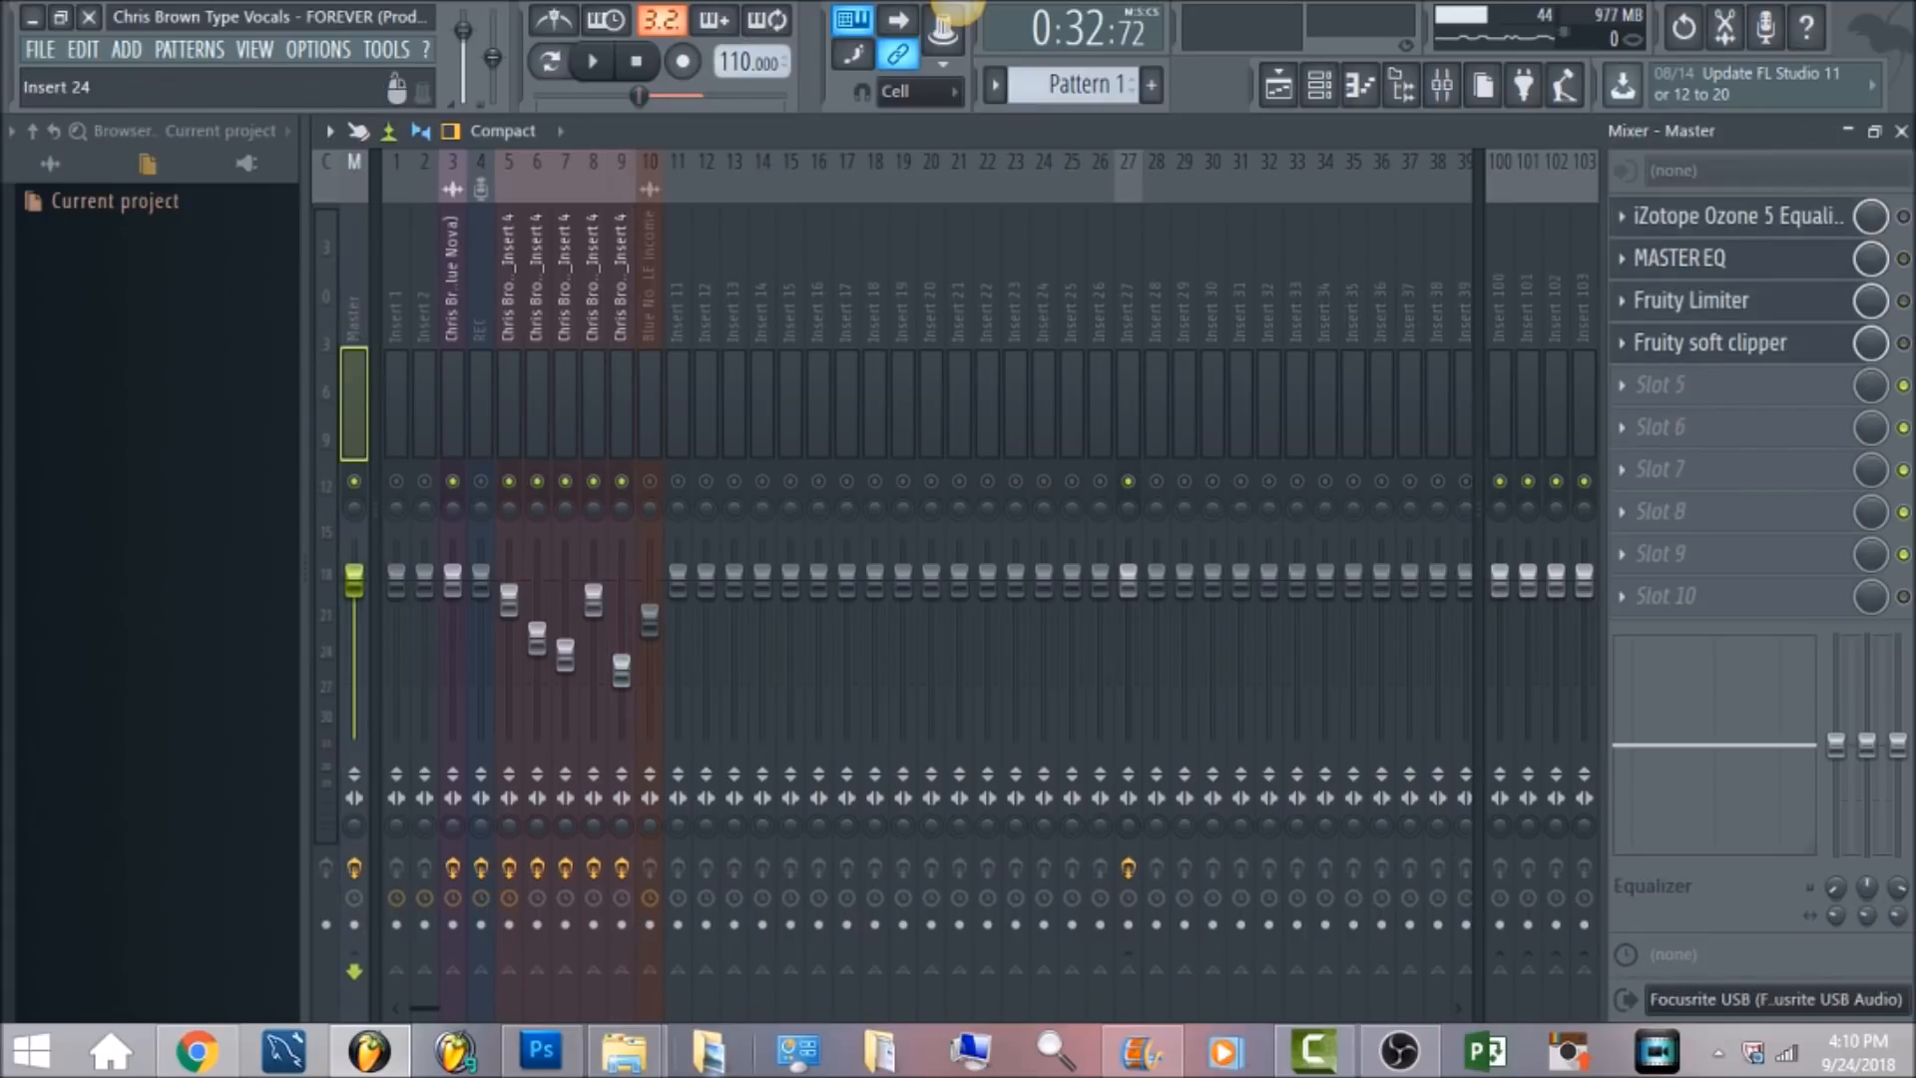
left_click(510, 314)
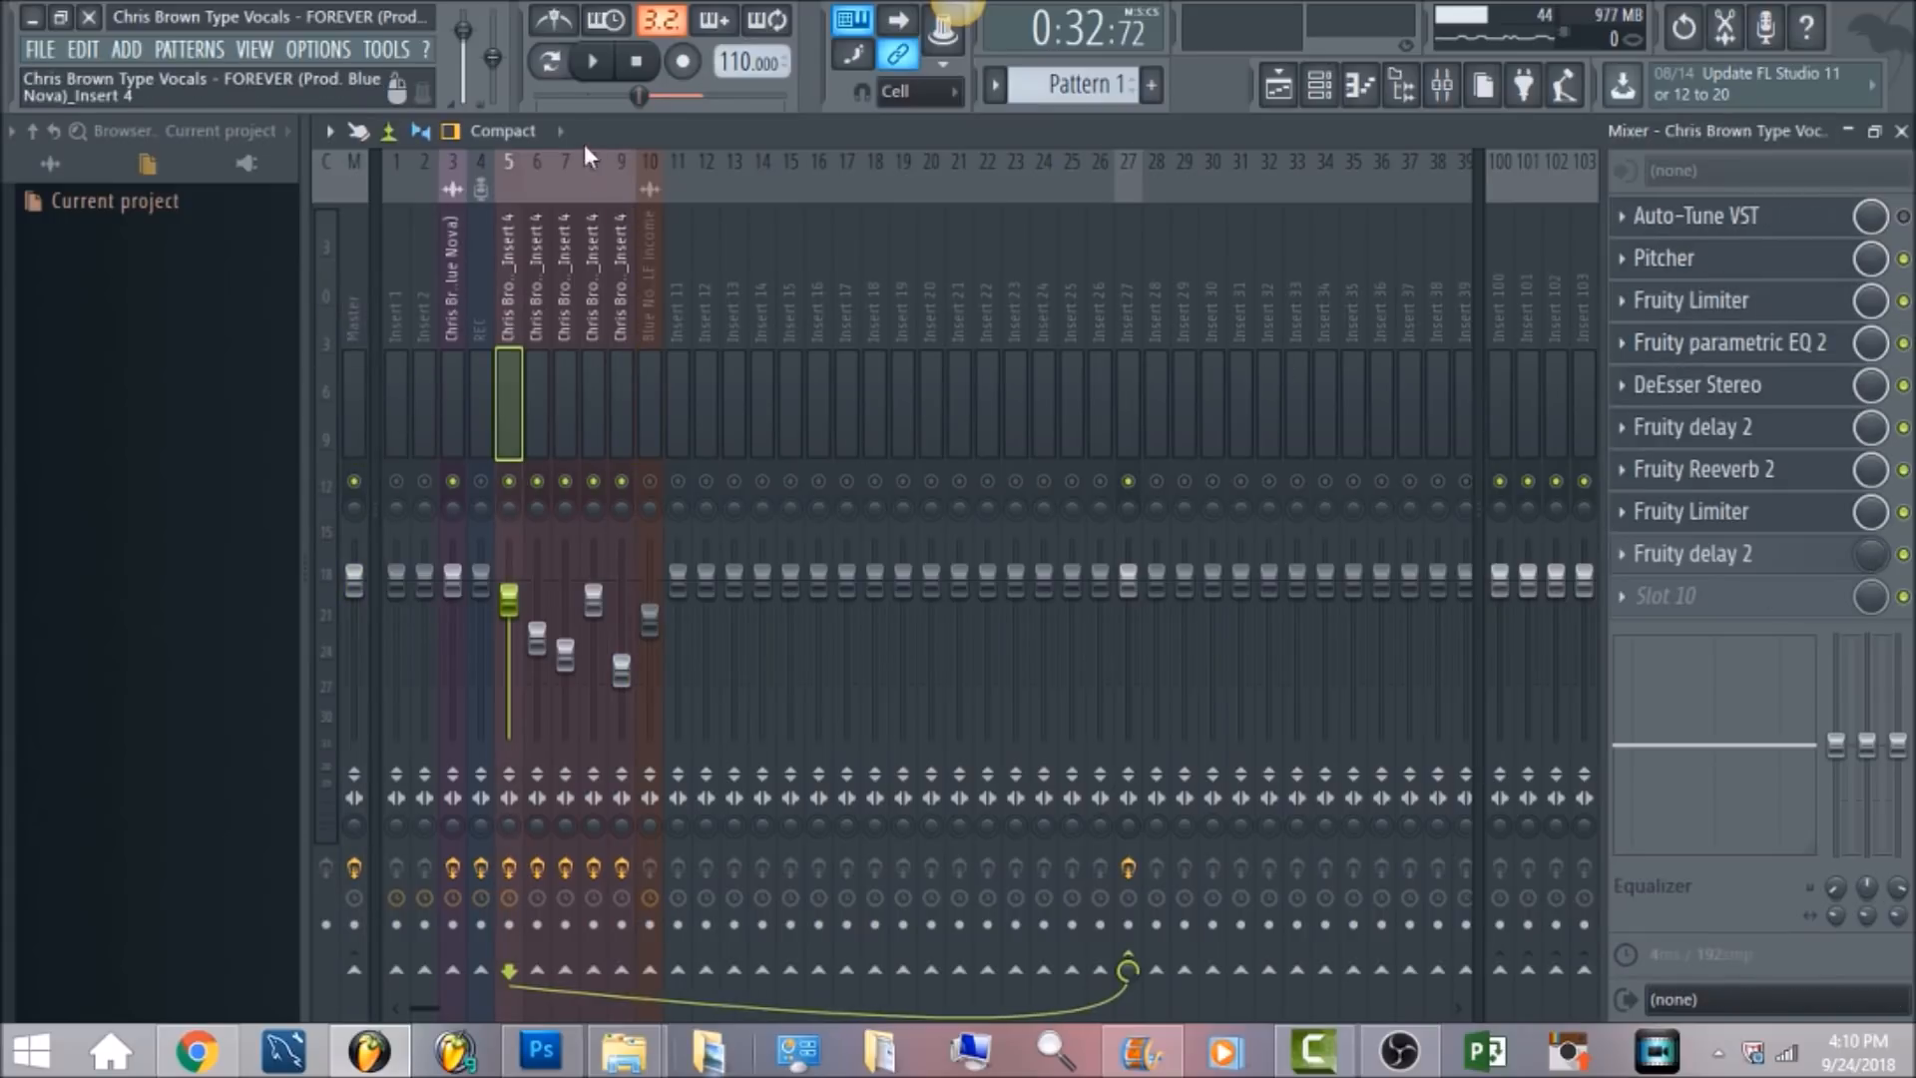
left_click(603, 64)
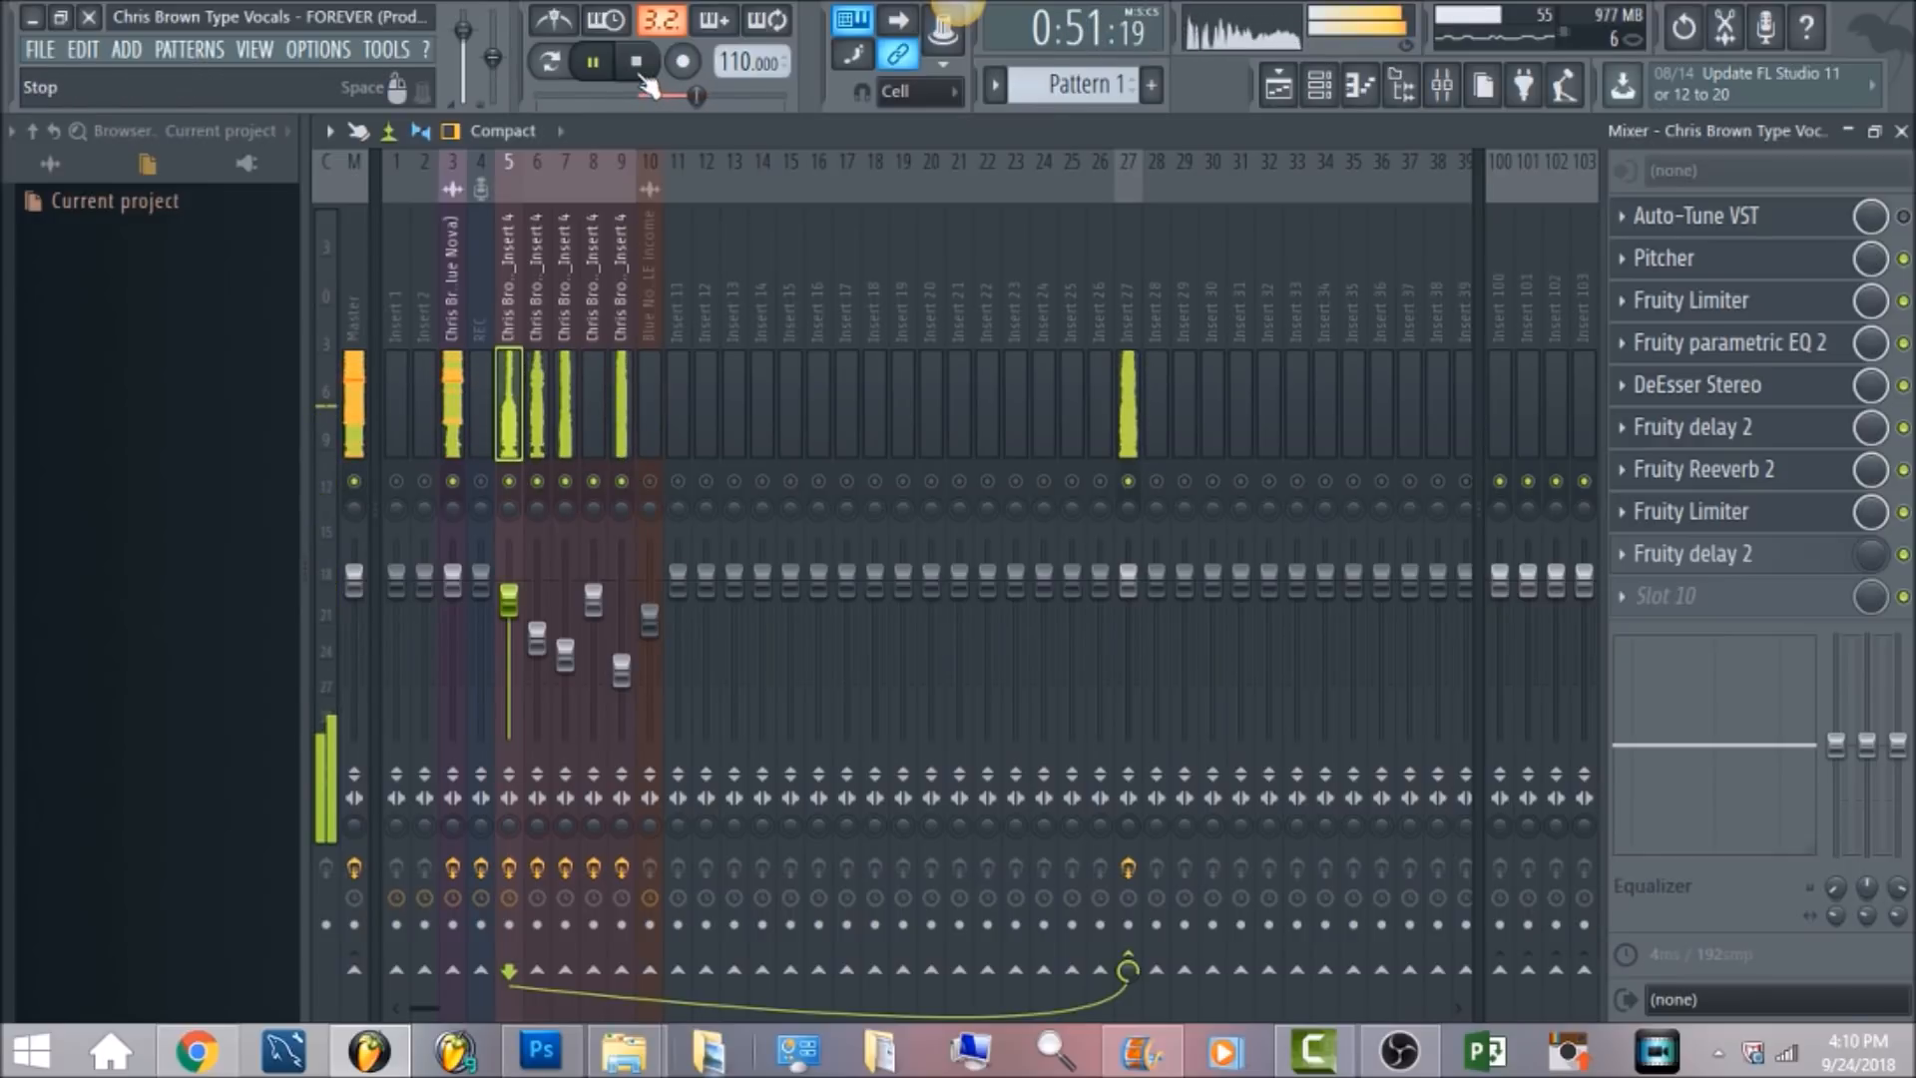
left_click(639, 70)
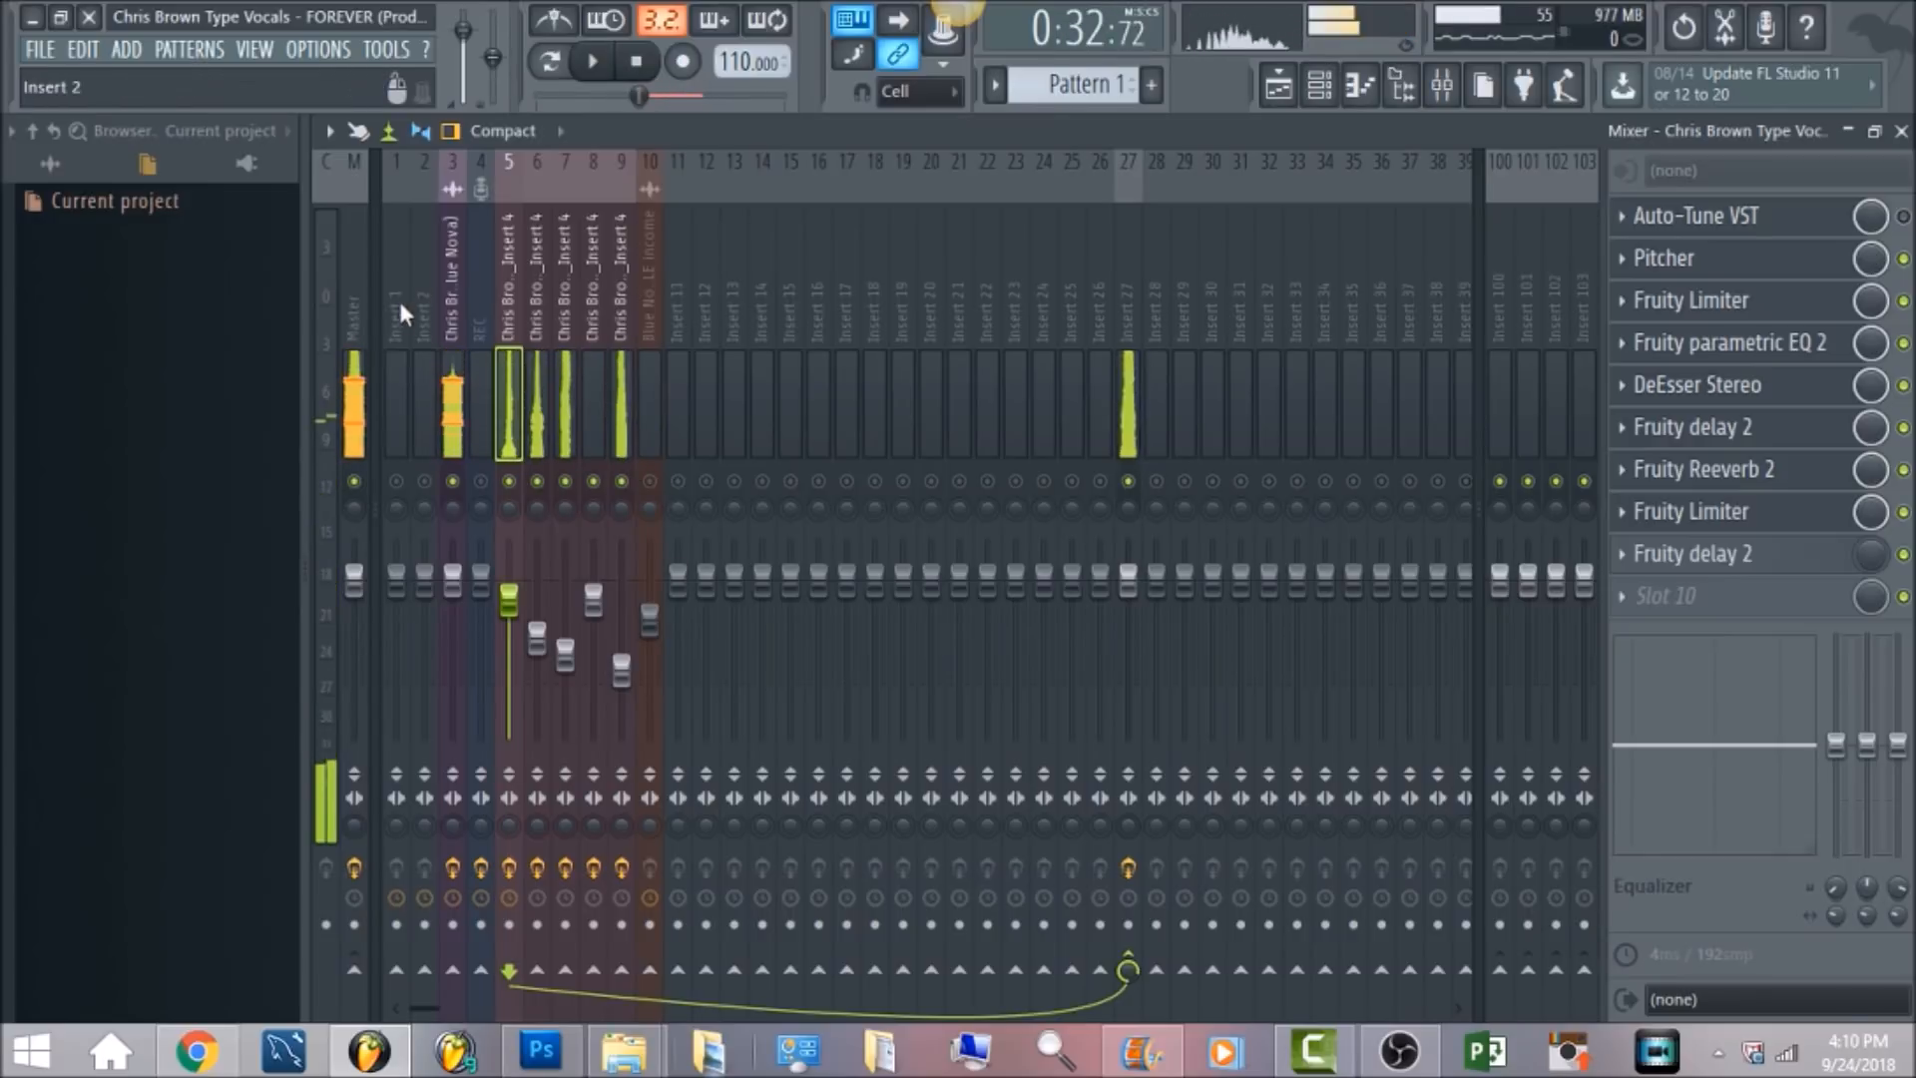
Enable the iZotope Ozone 5 Equalizer on the Master track and choose the Brickwall lowpass shape for its band 8
left_click(358, 289)
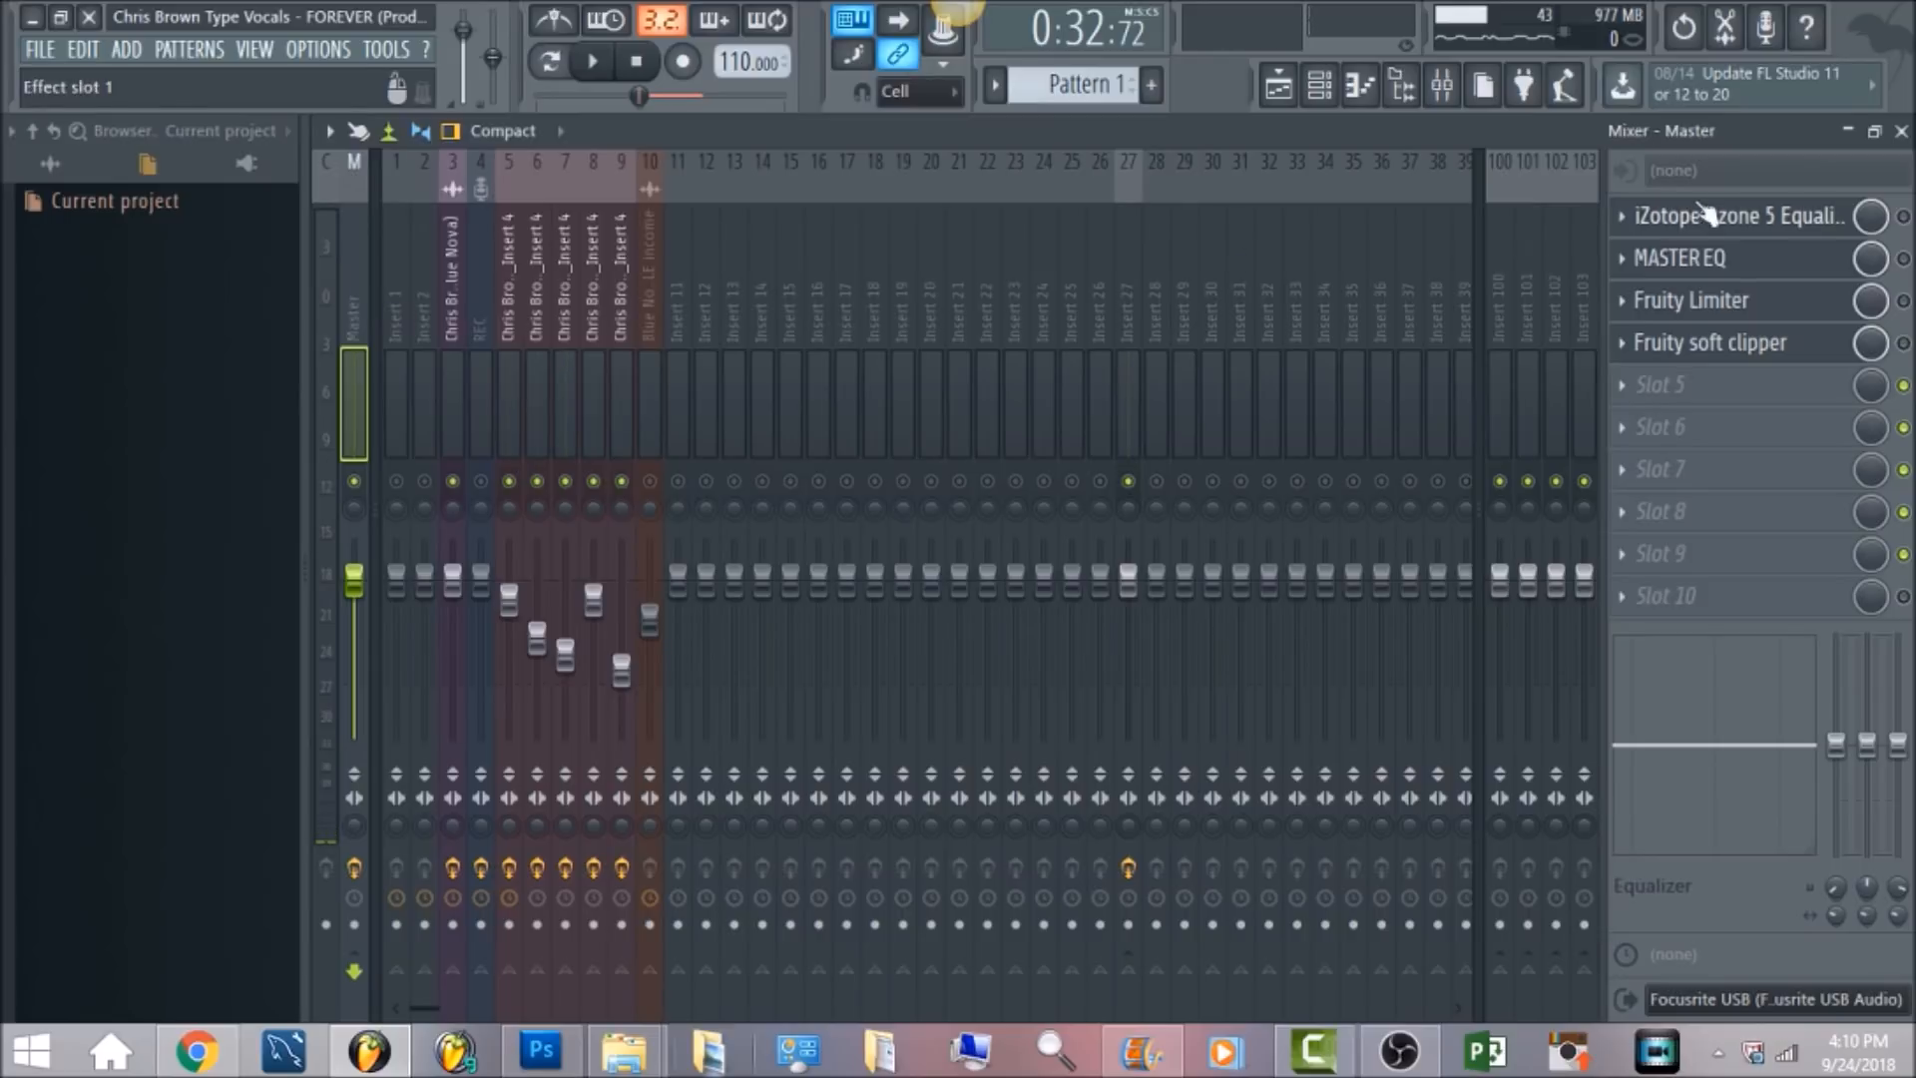
left_click(1903, 218)
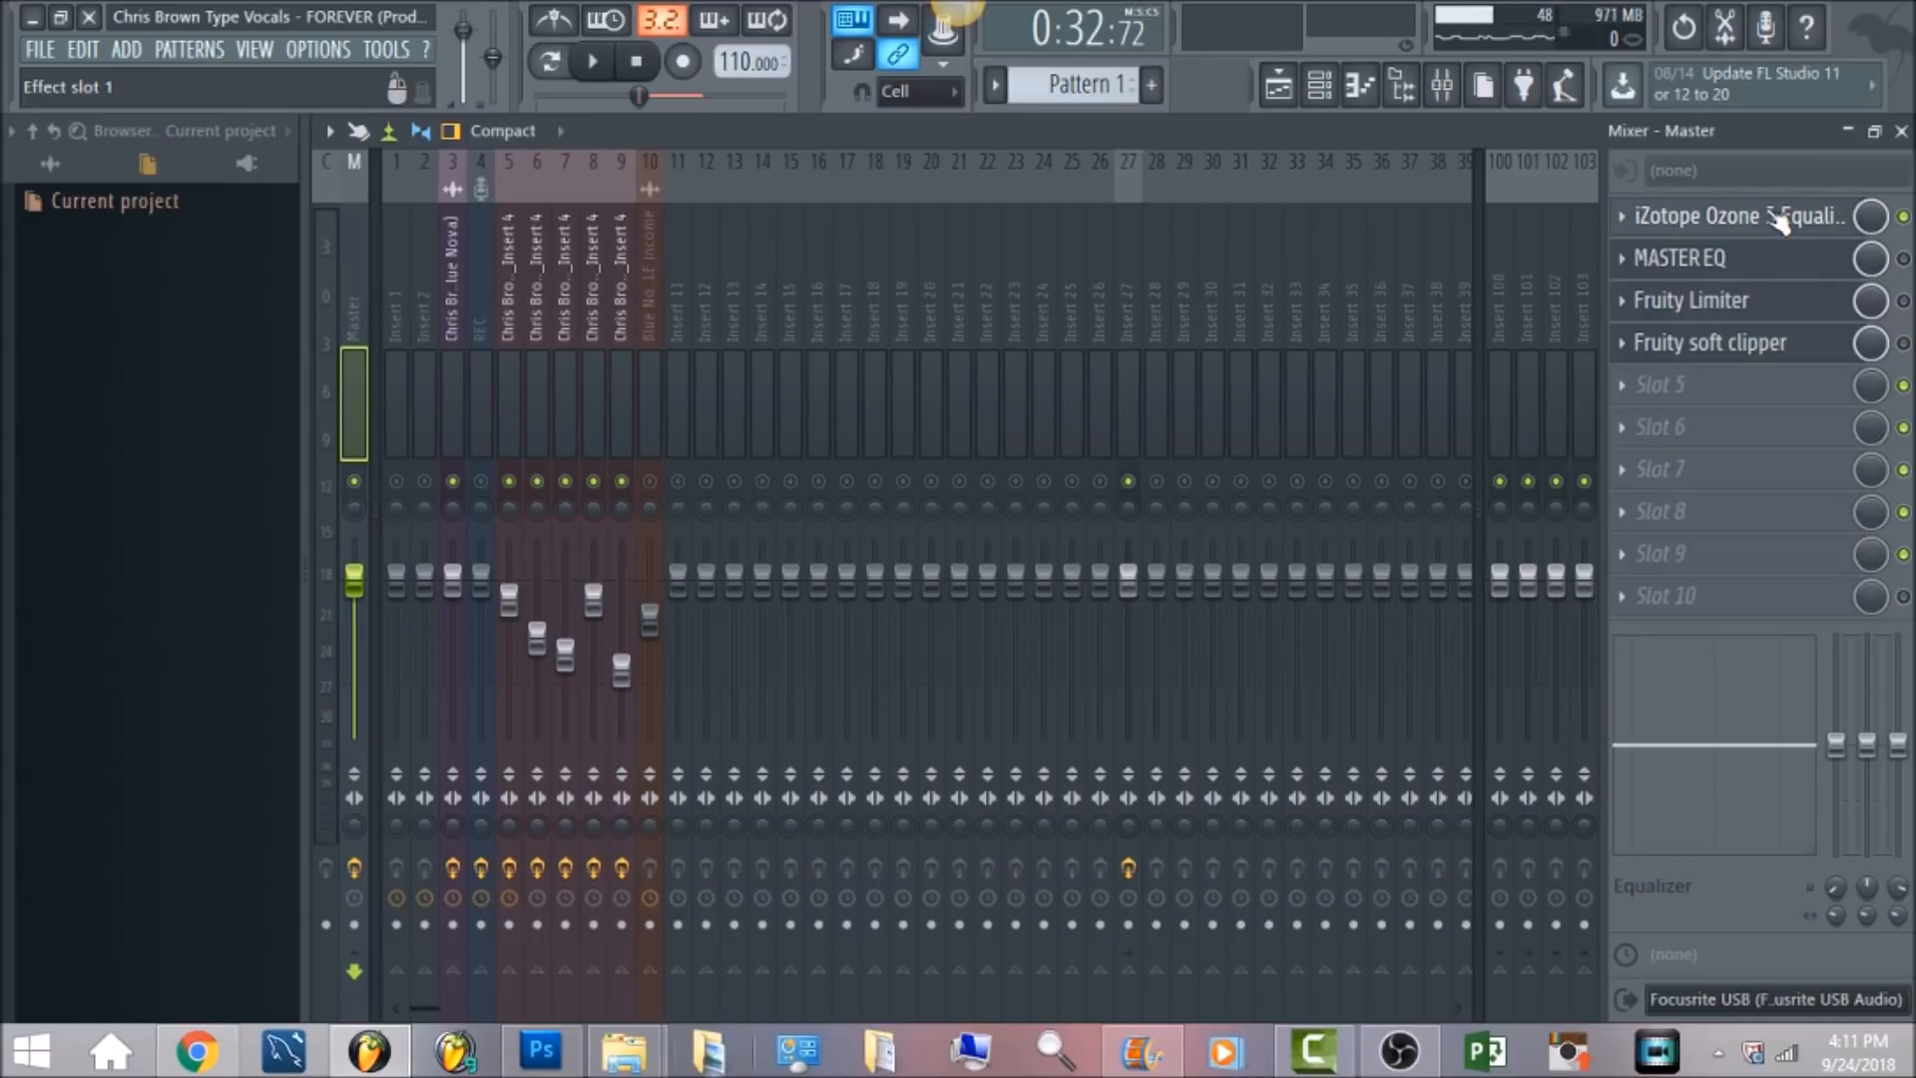
left_click(1779, 222)
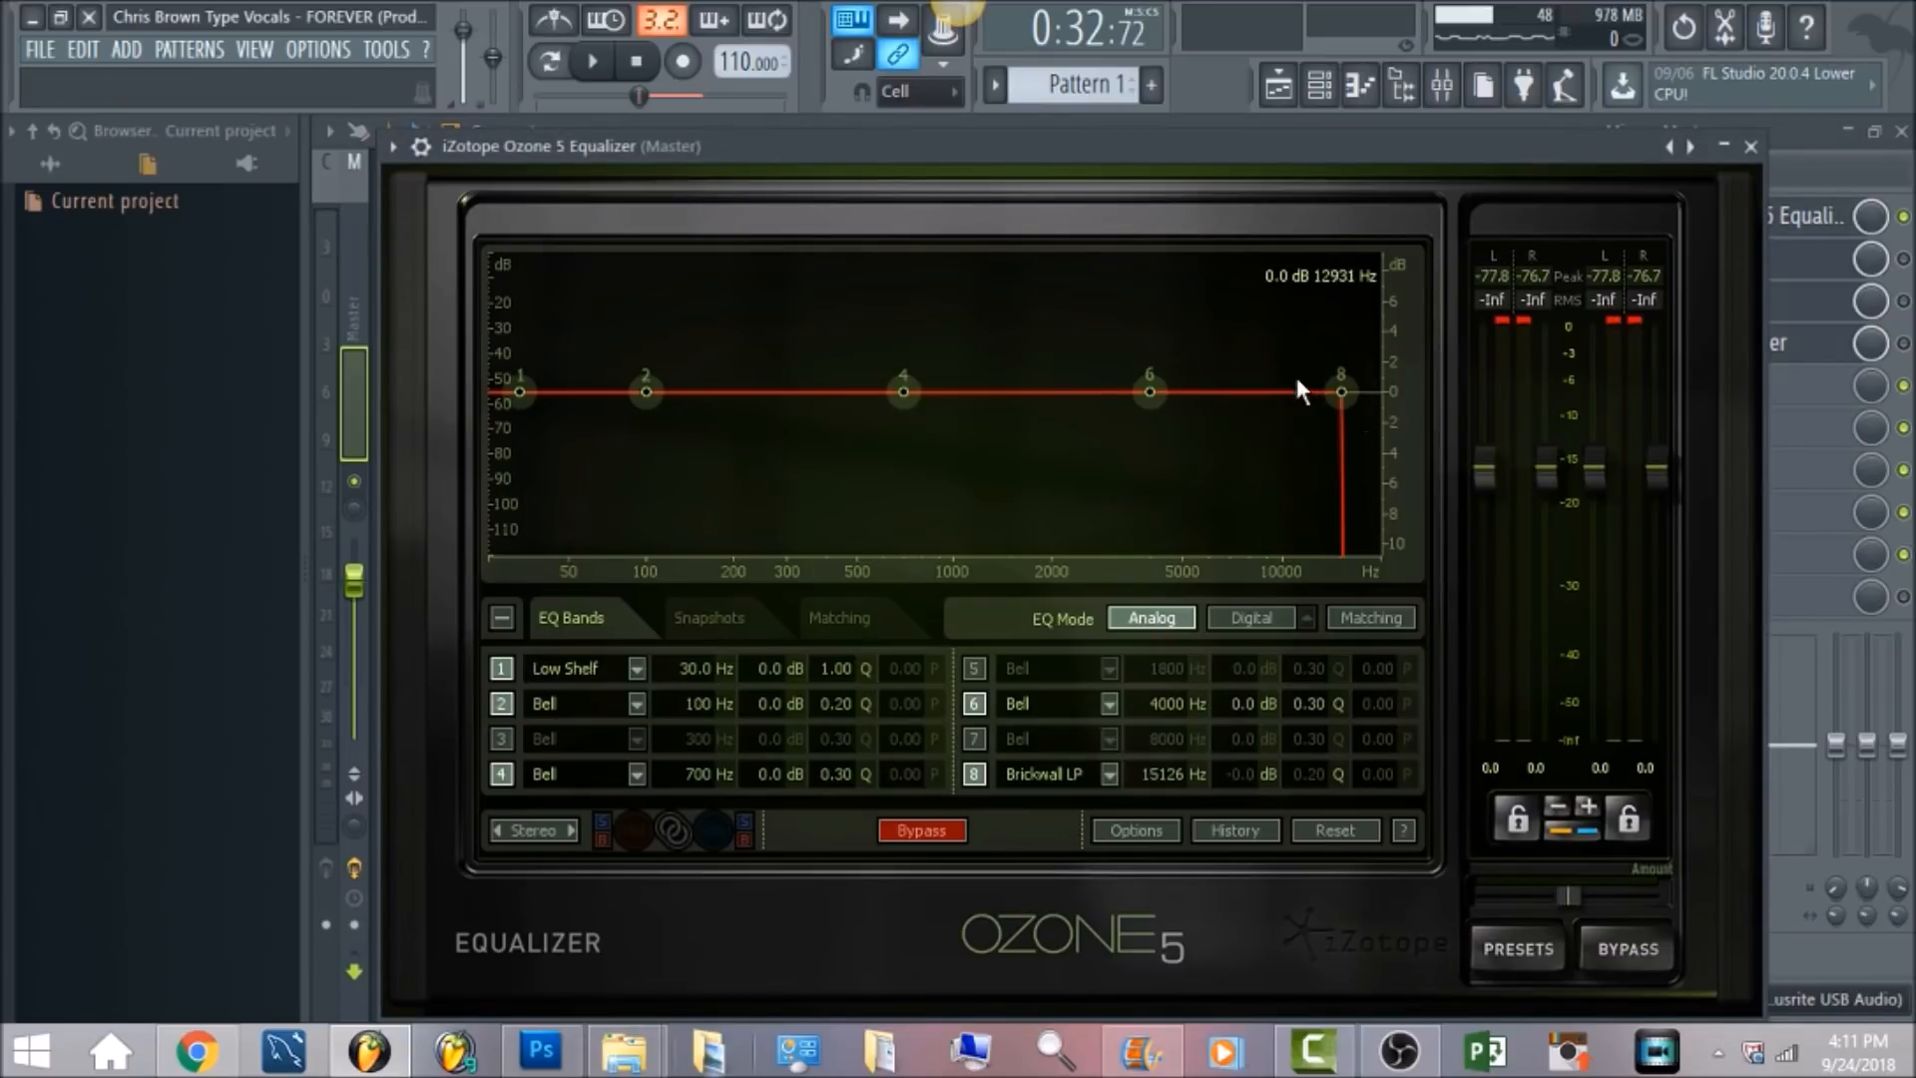
left_click(1108, 779)
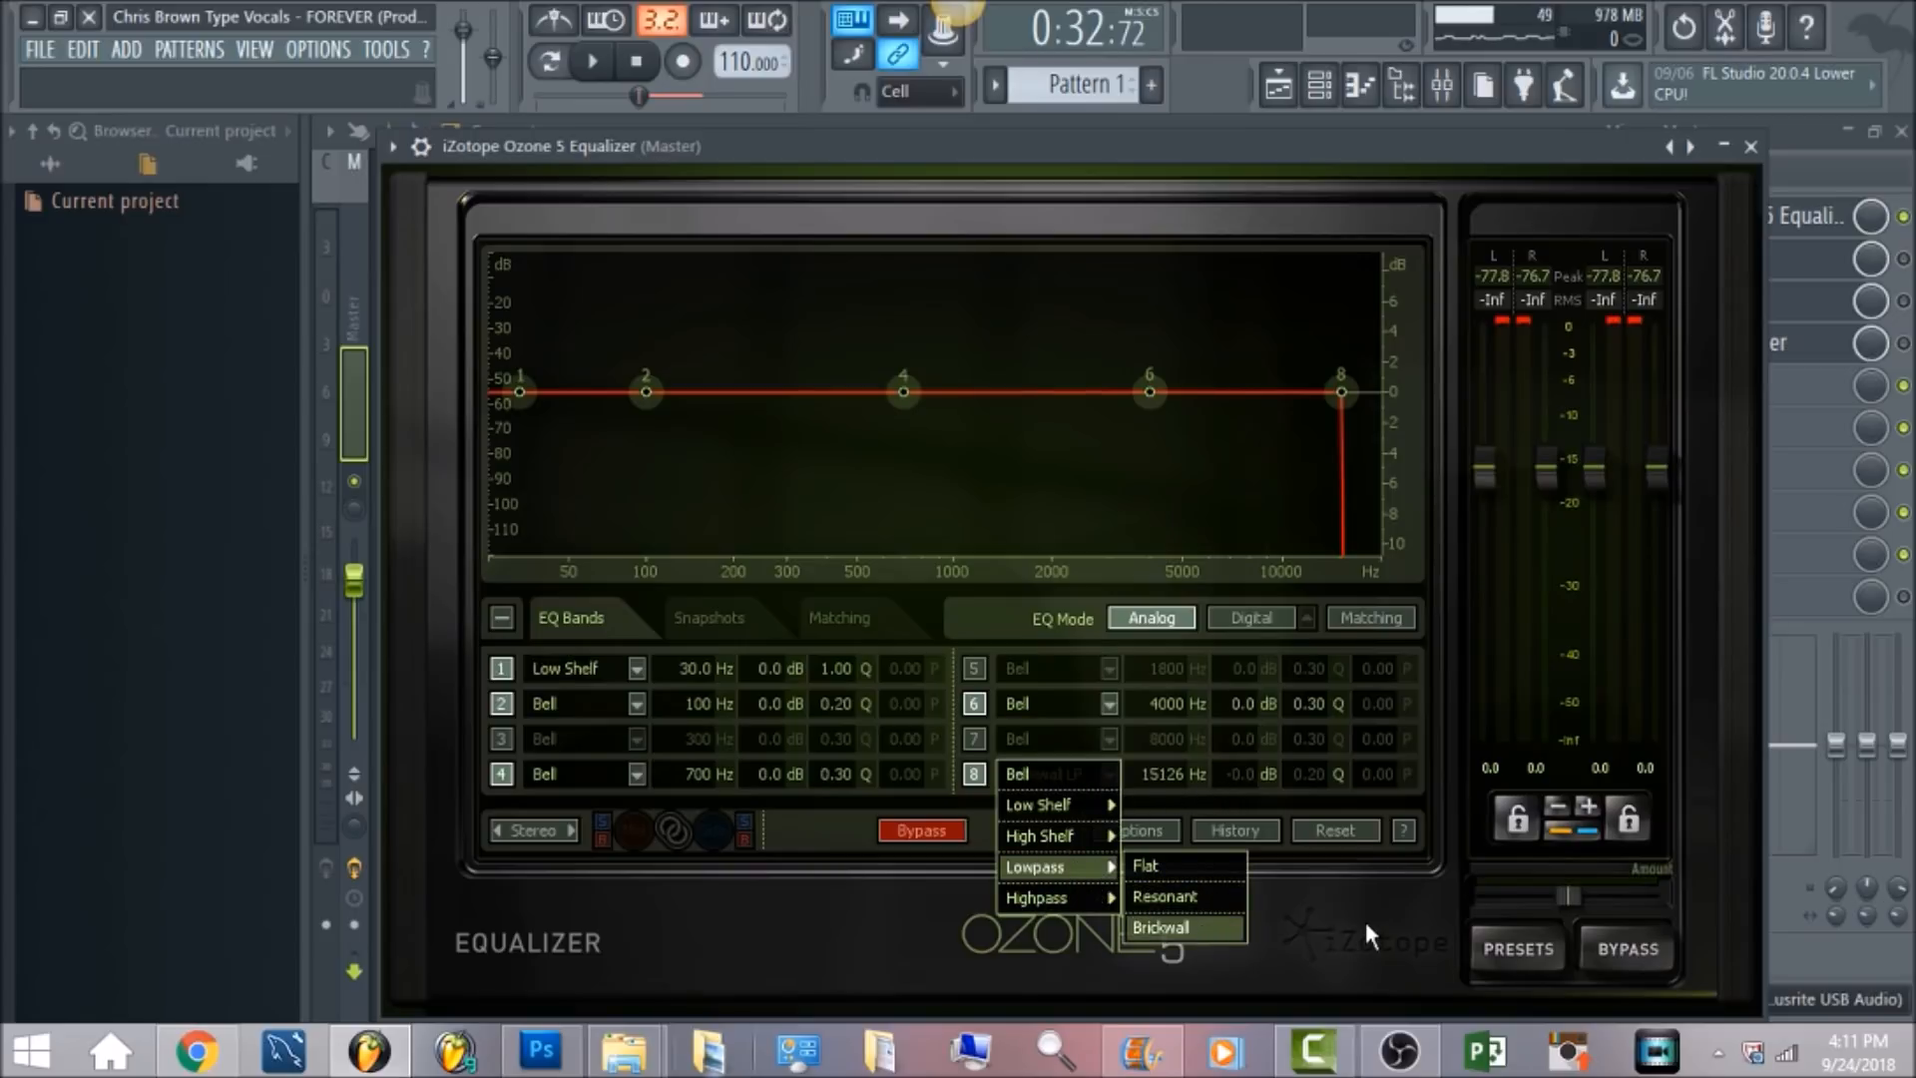
left_click(1201, 926)
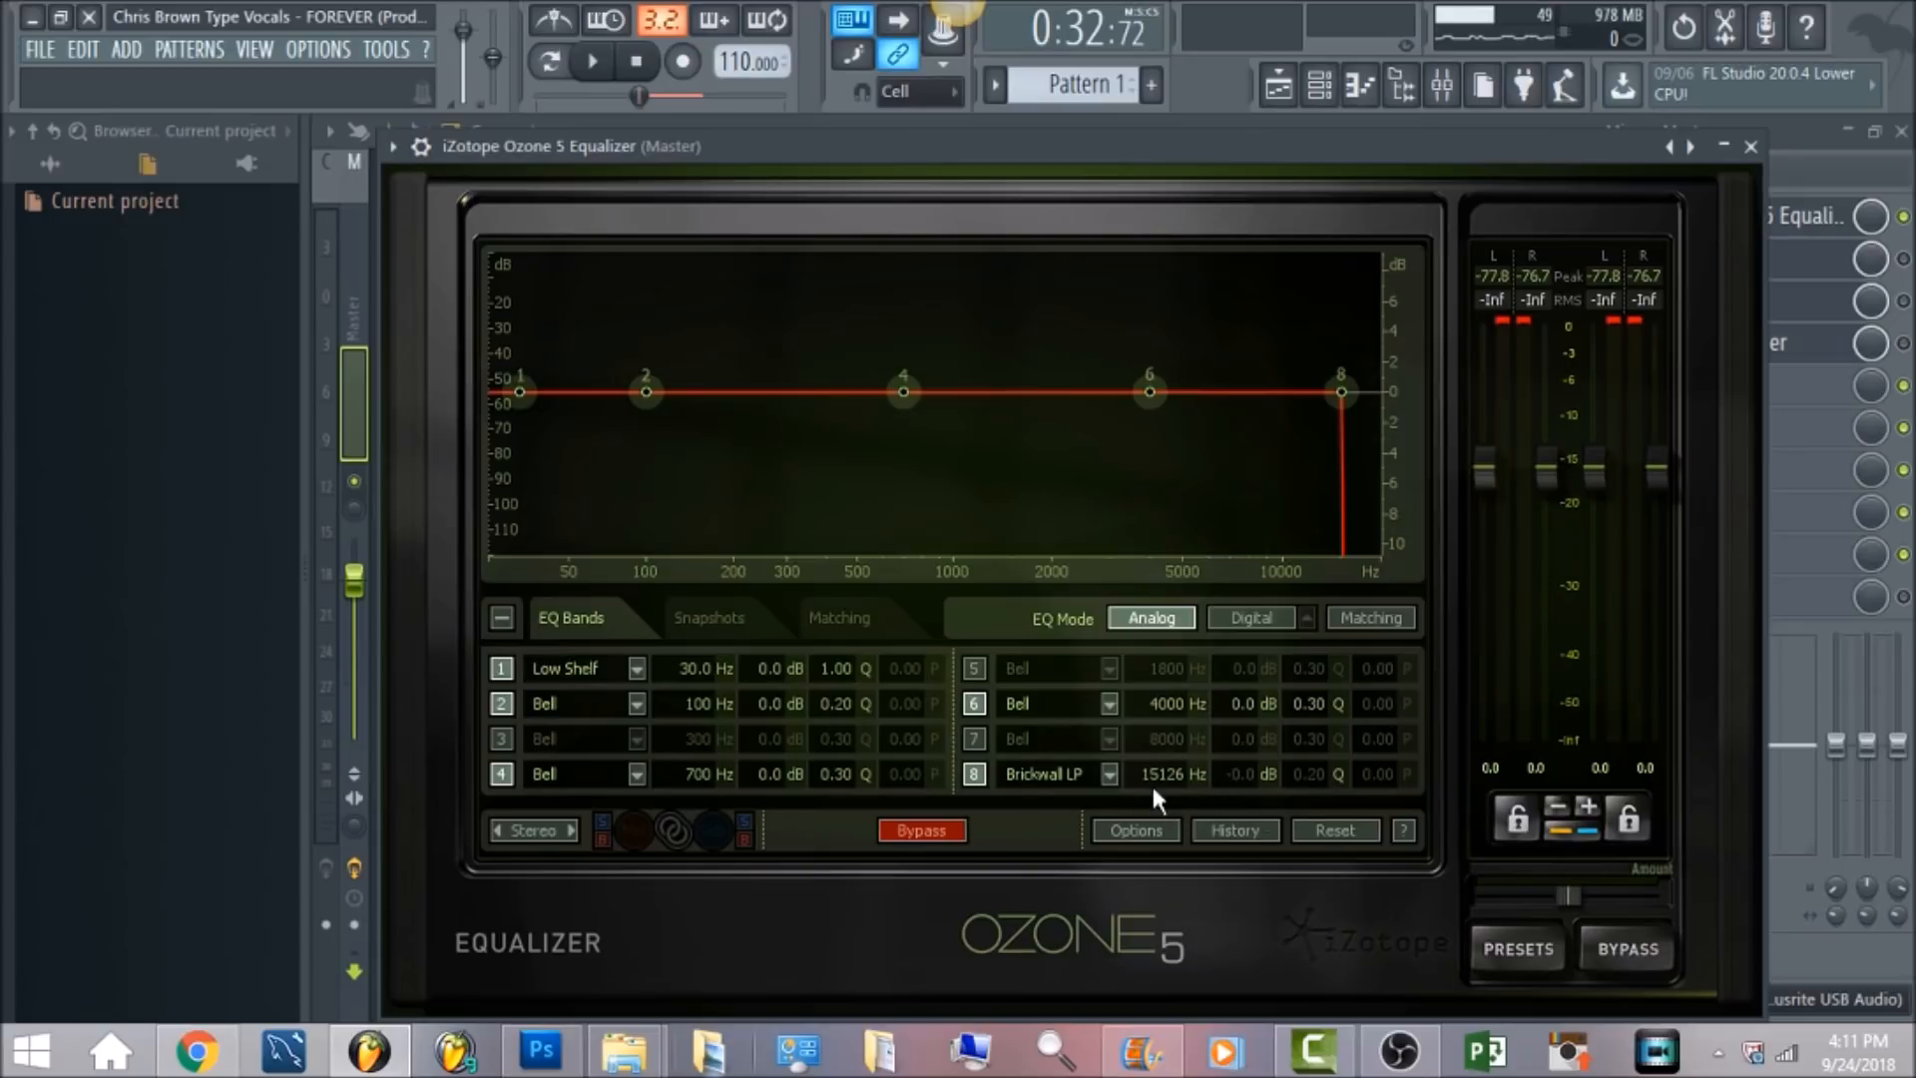
left_click(347, 283)
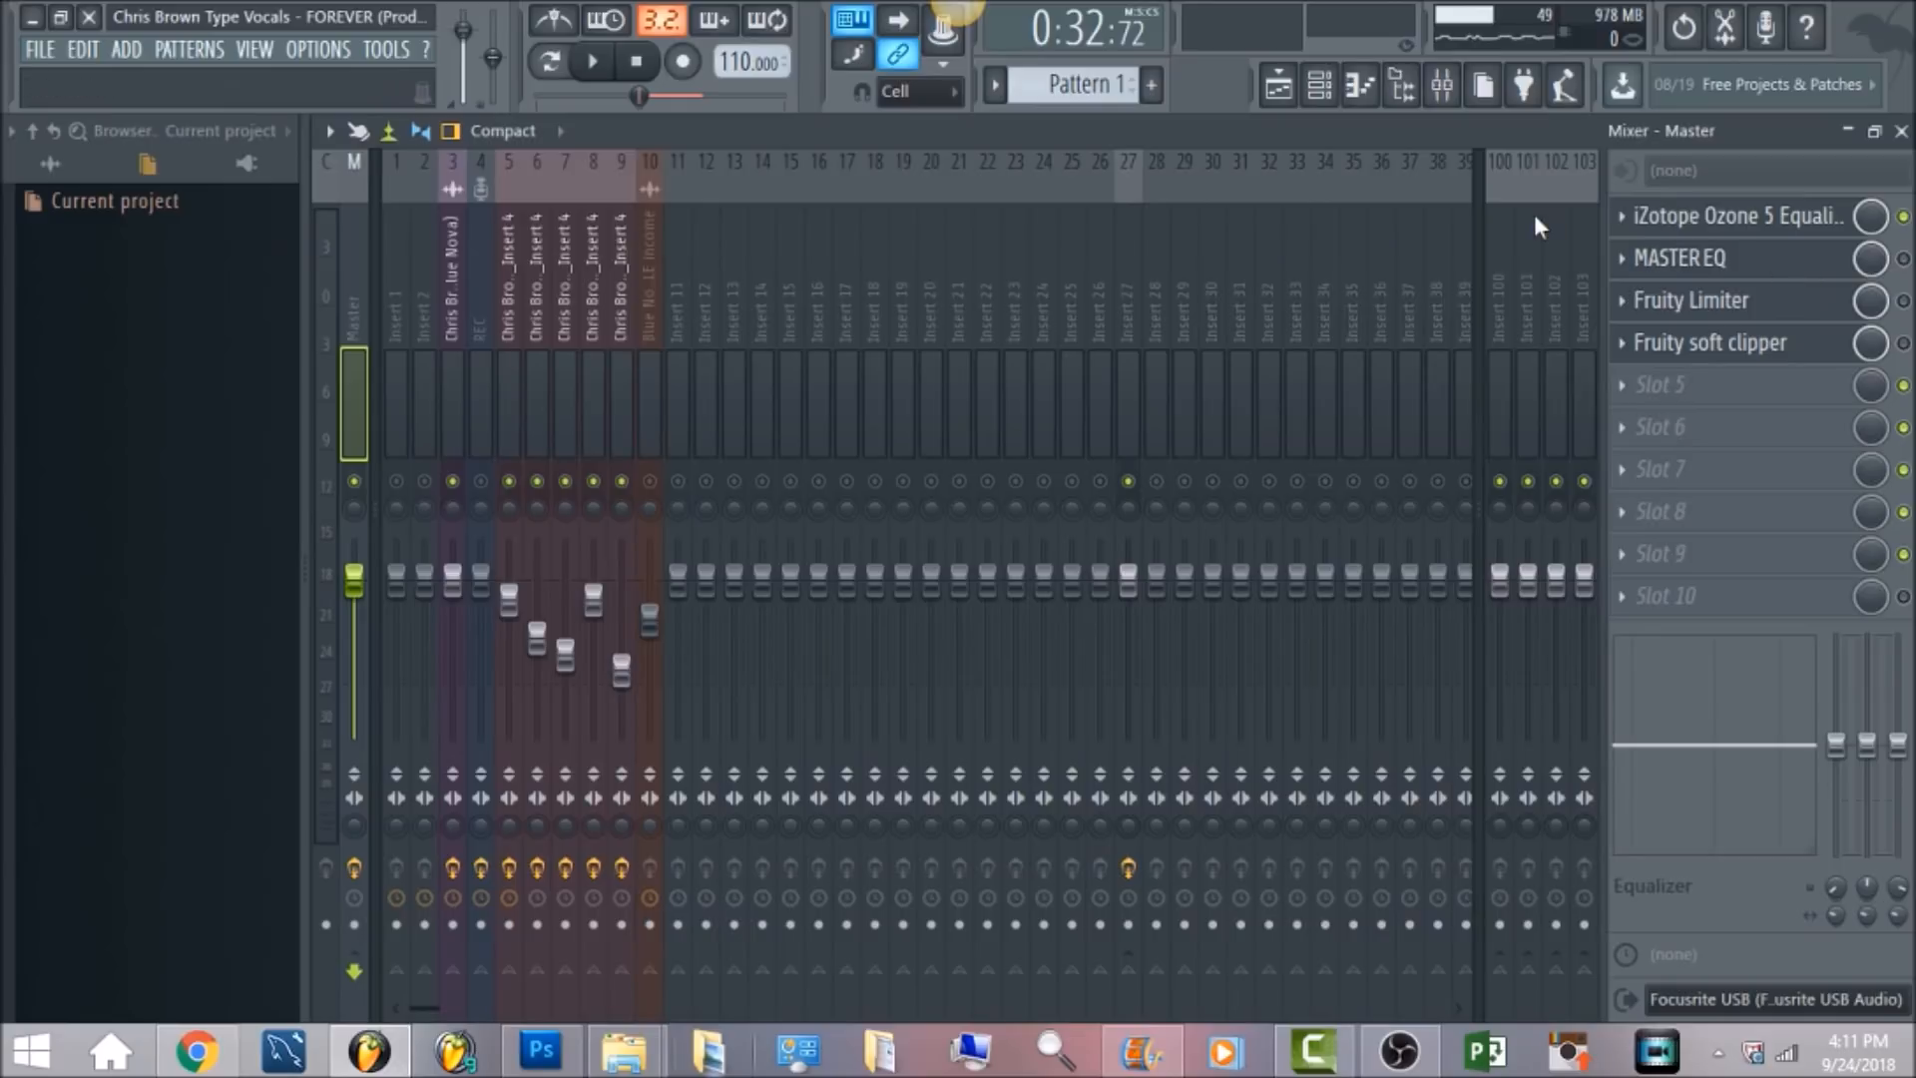
Audition the mix through the Ozone equalizer, then enable the Master's MASTER EQ and check its equalizer curve
left_click(592, 61)
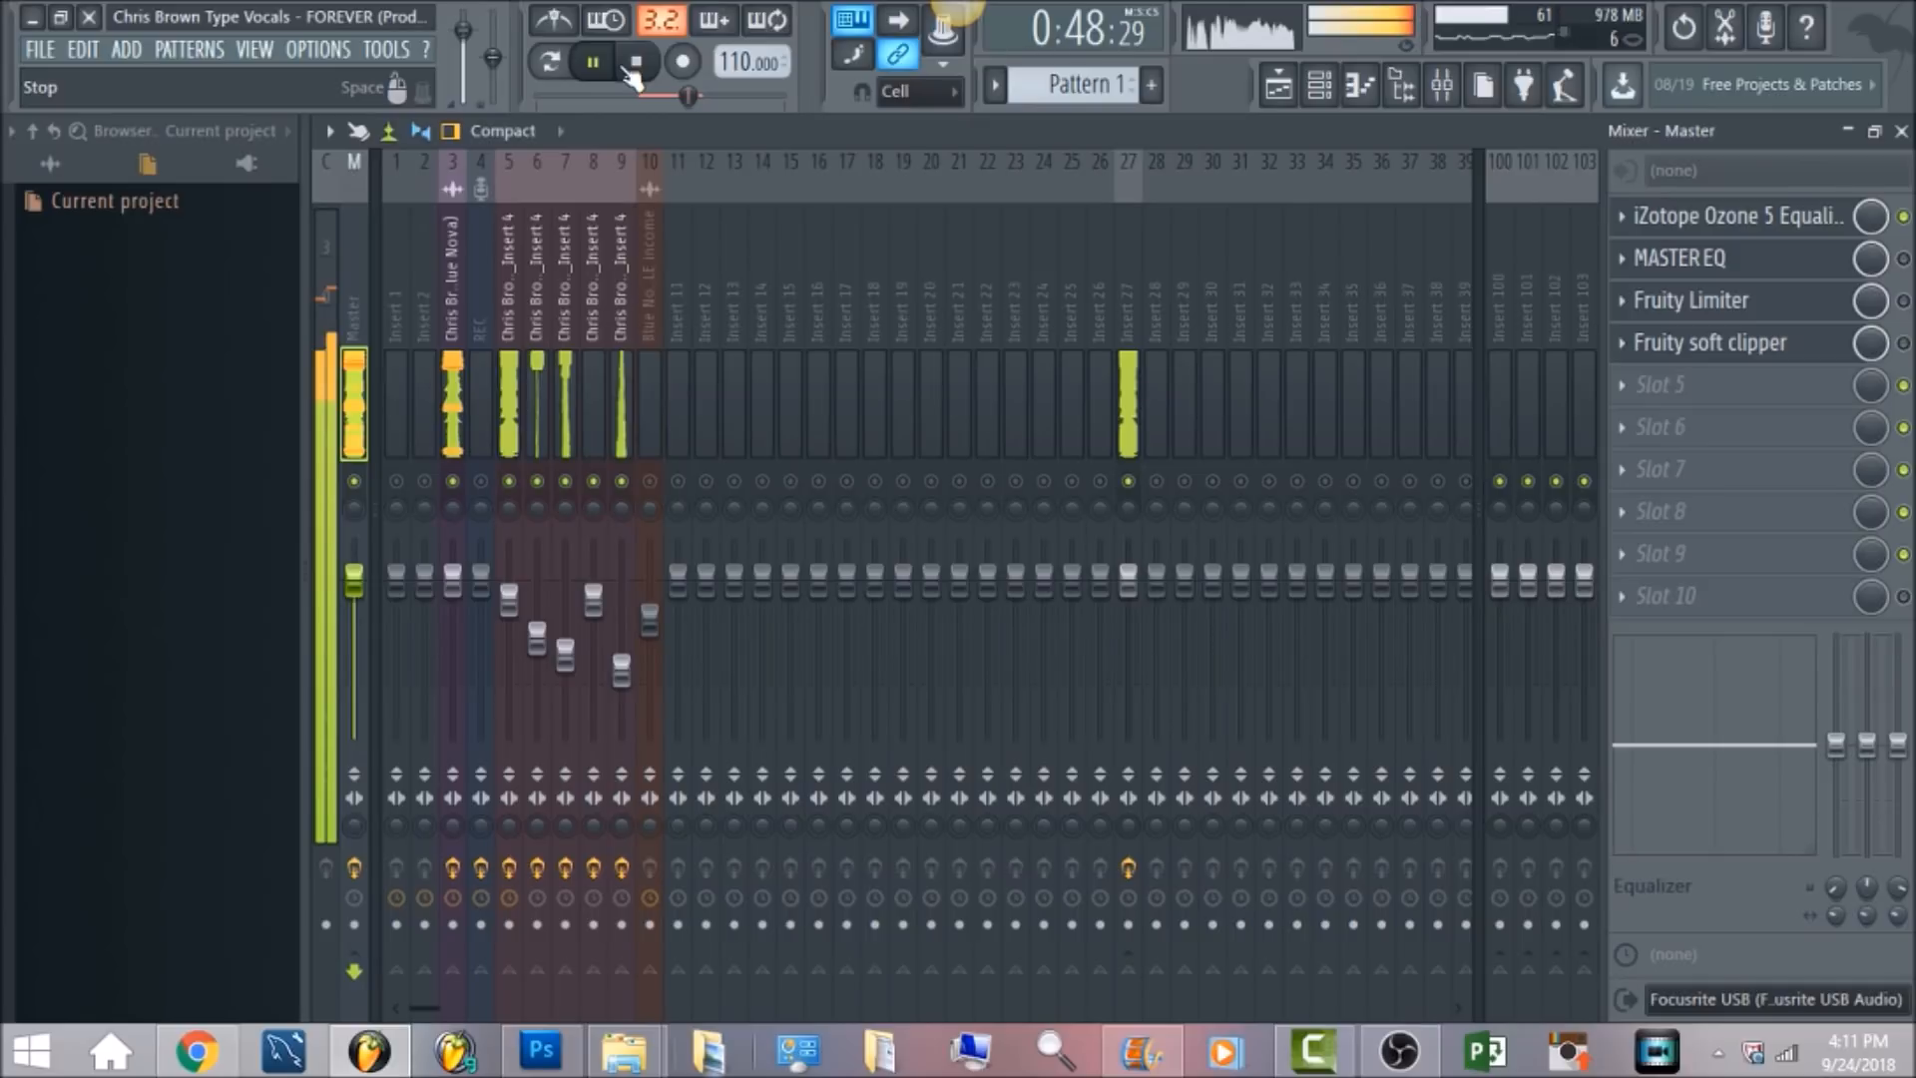
left_click(633, 66)
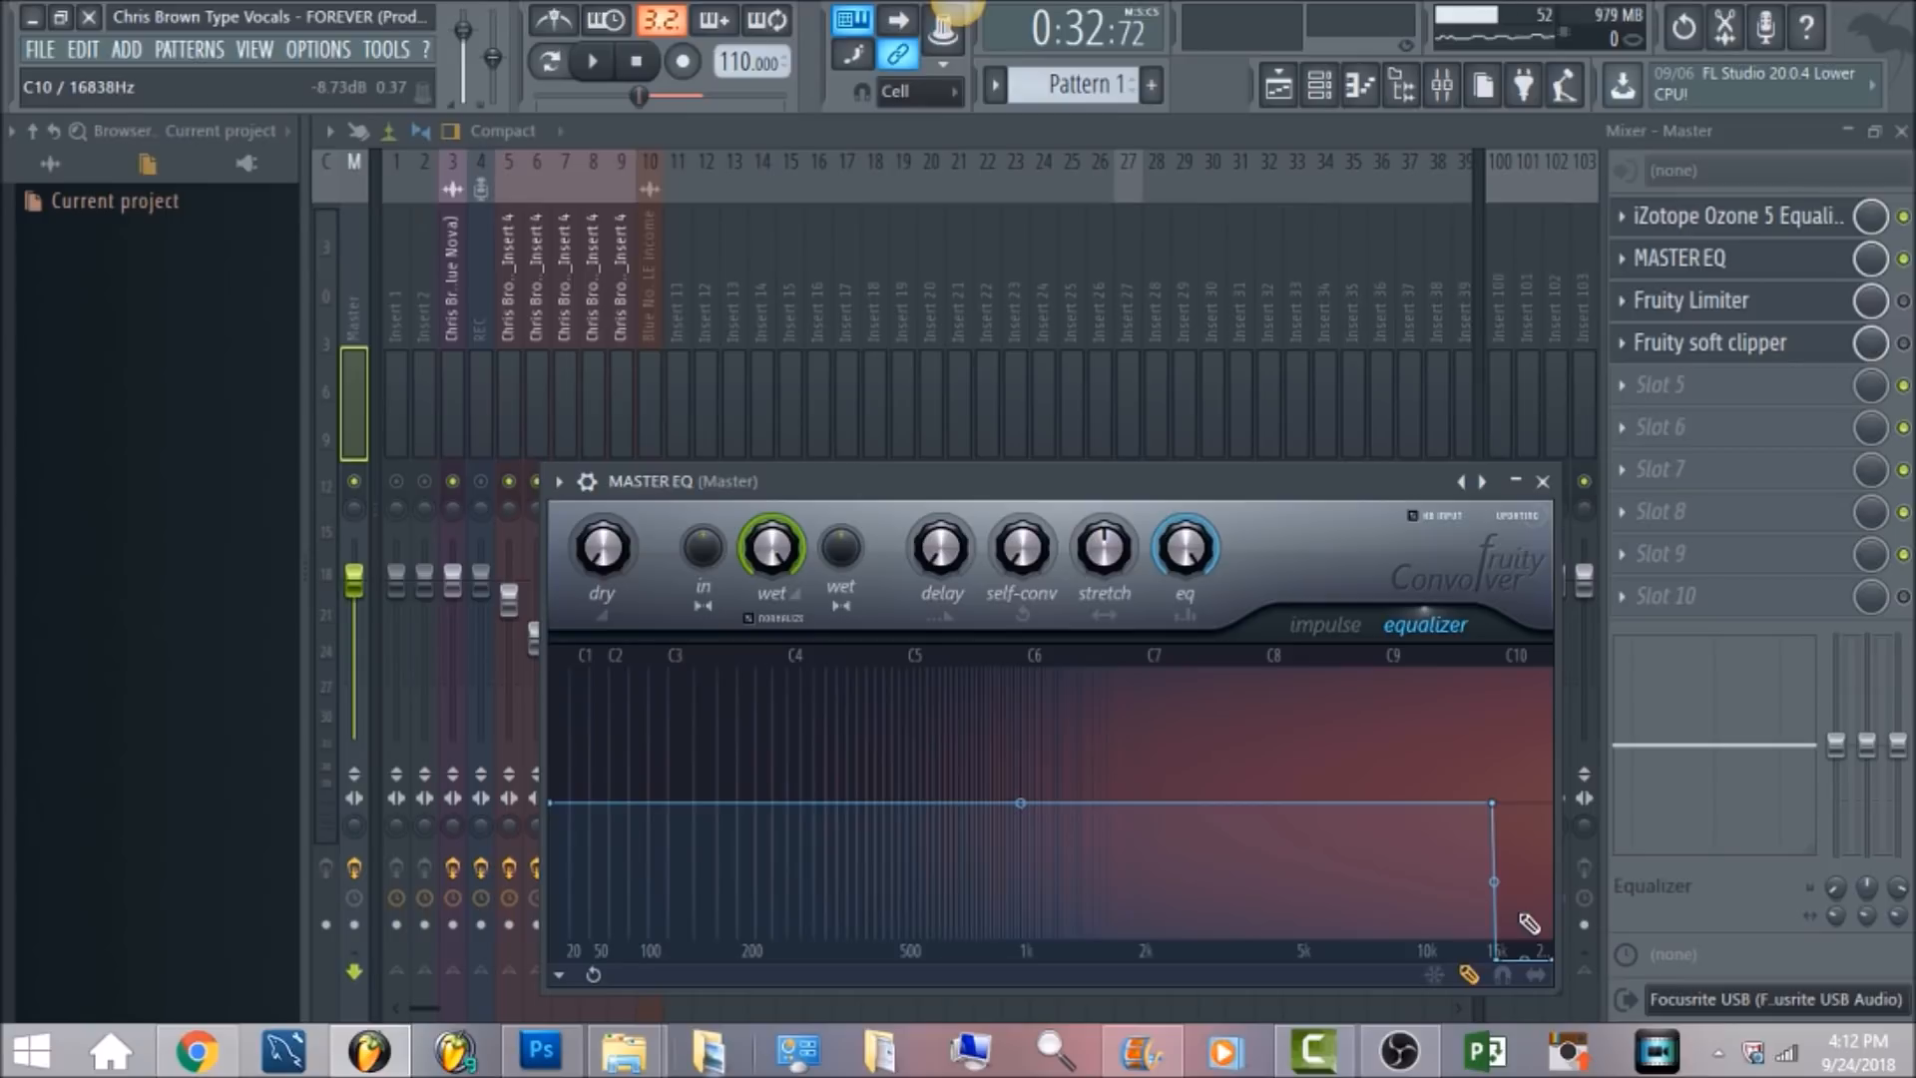
left_click(1542, 482)
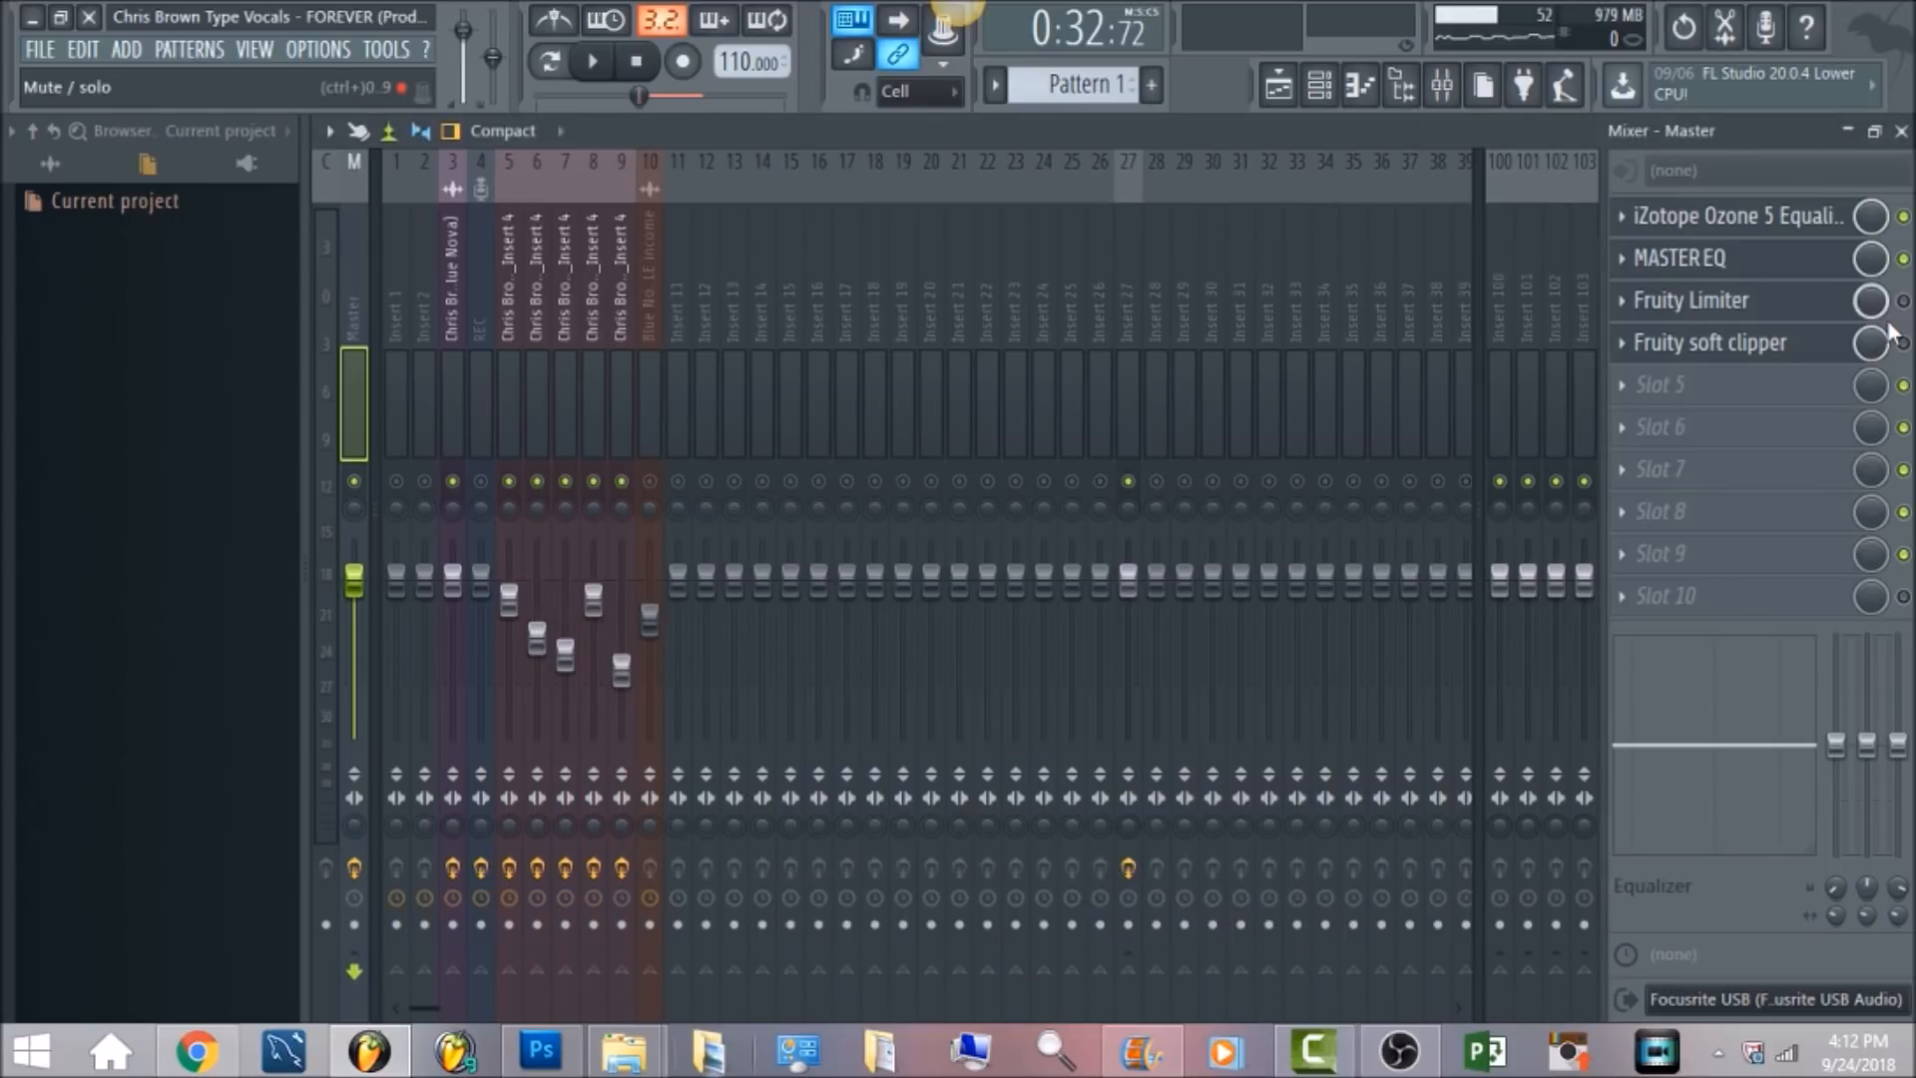
Enable the Fruity Limiter on the Master track and check its loudness gain control
left_click(1822, 312)
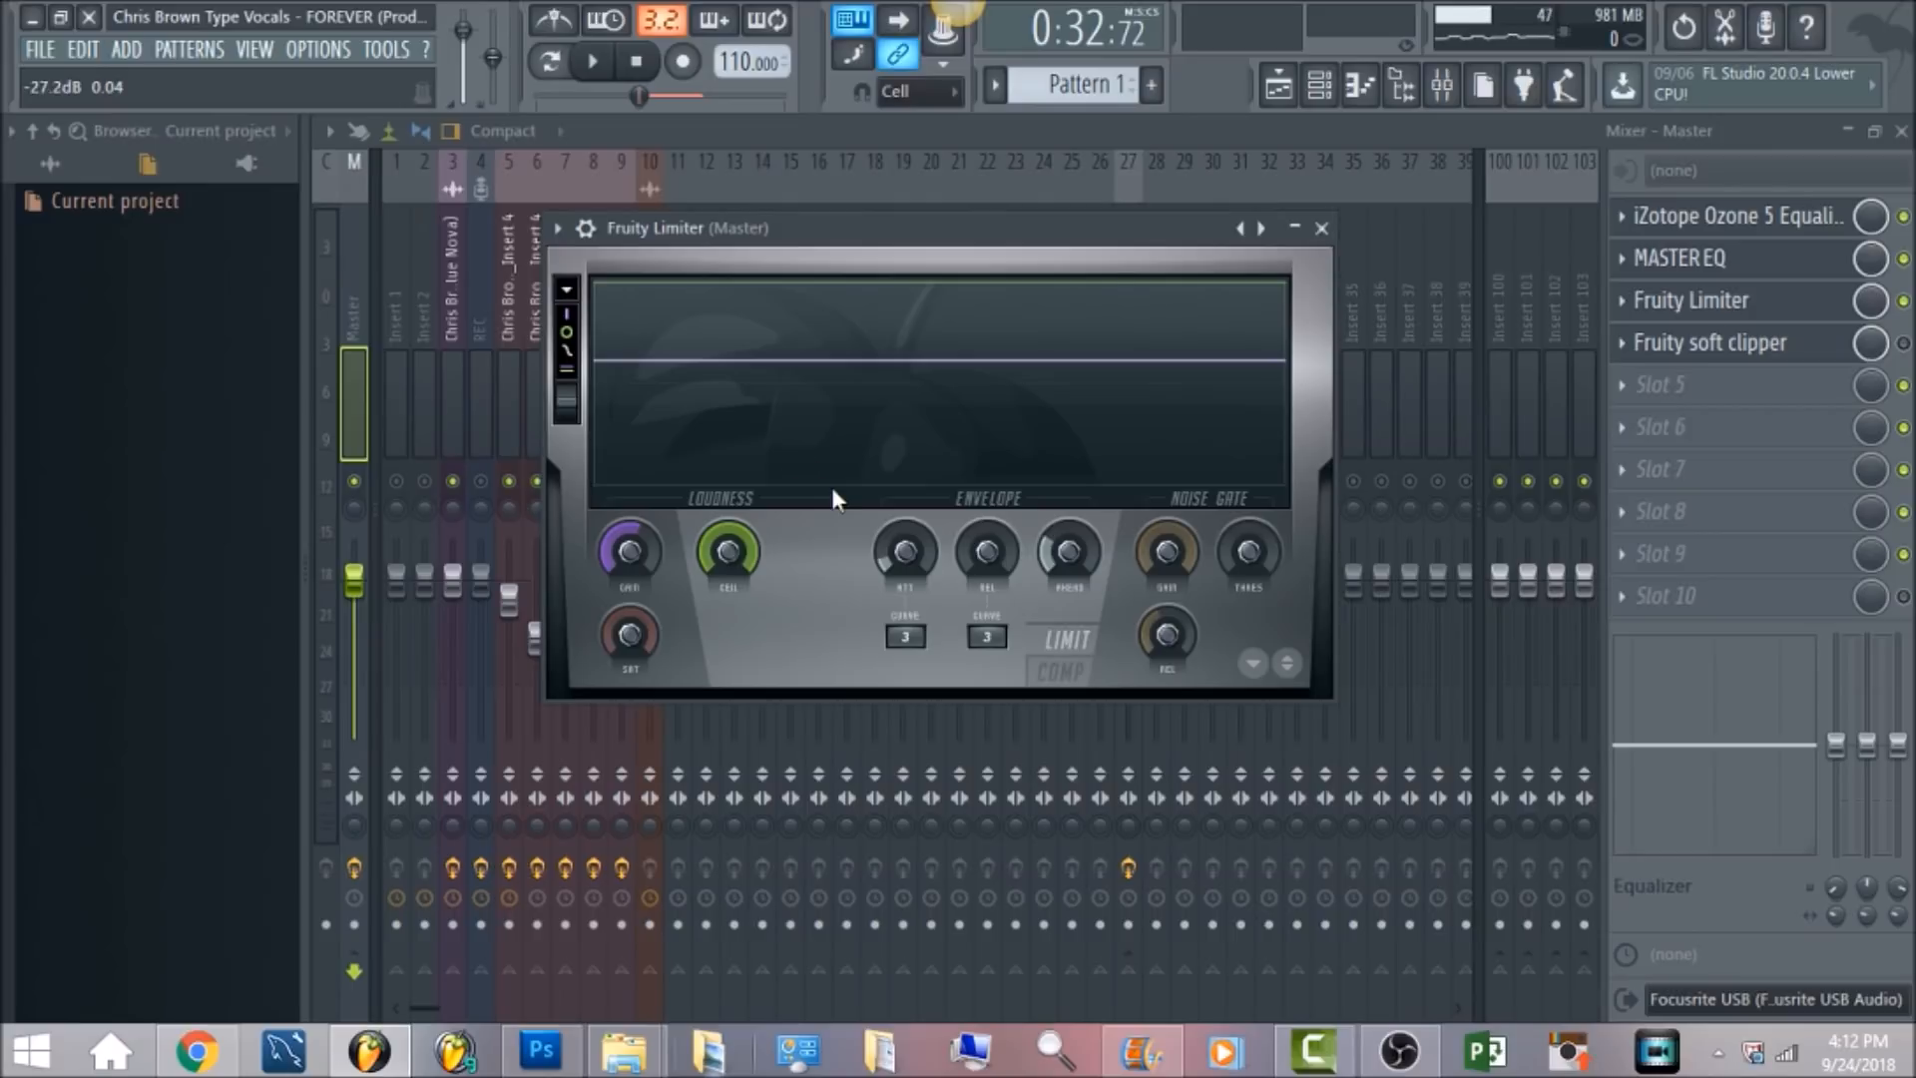
left_click(630, 551)
left_click_drag(629, 551, 630, 555)
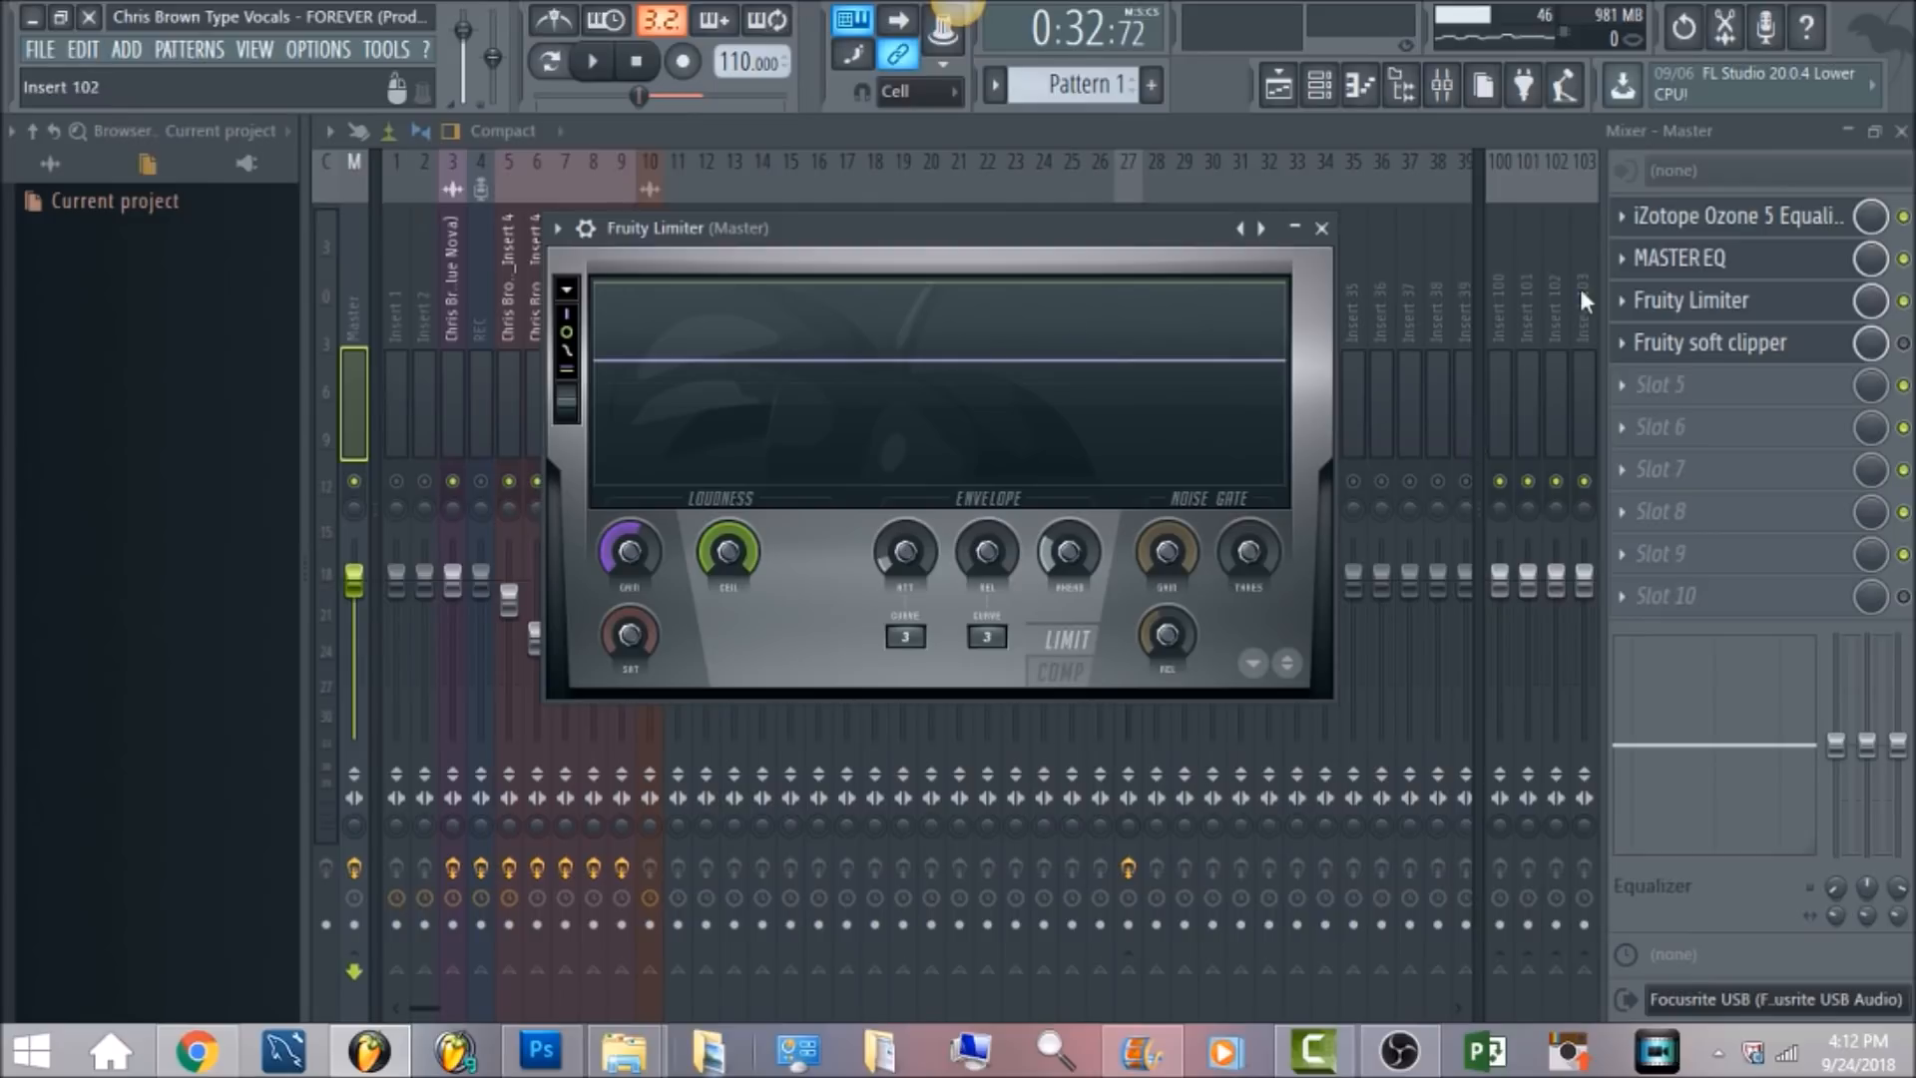
Audition the full mix through the Master track's Fruity Limiter
key("space")
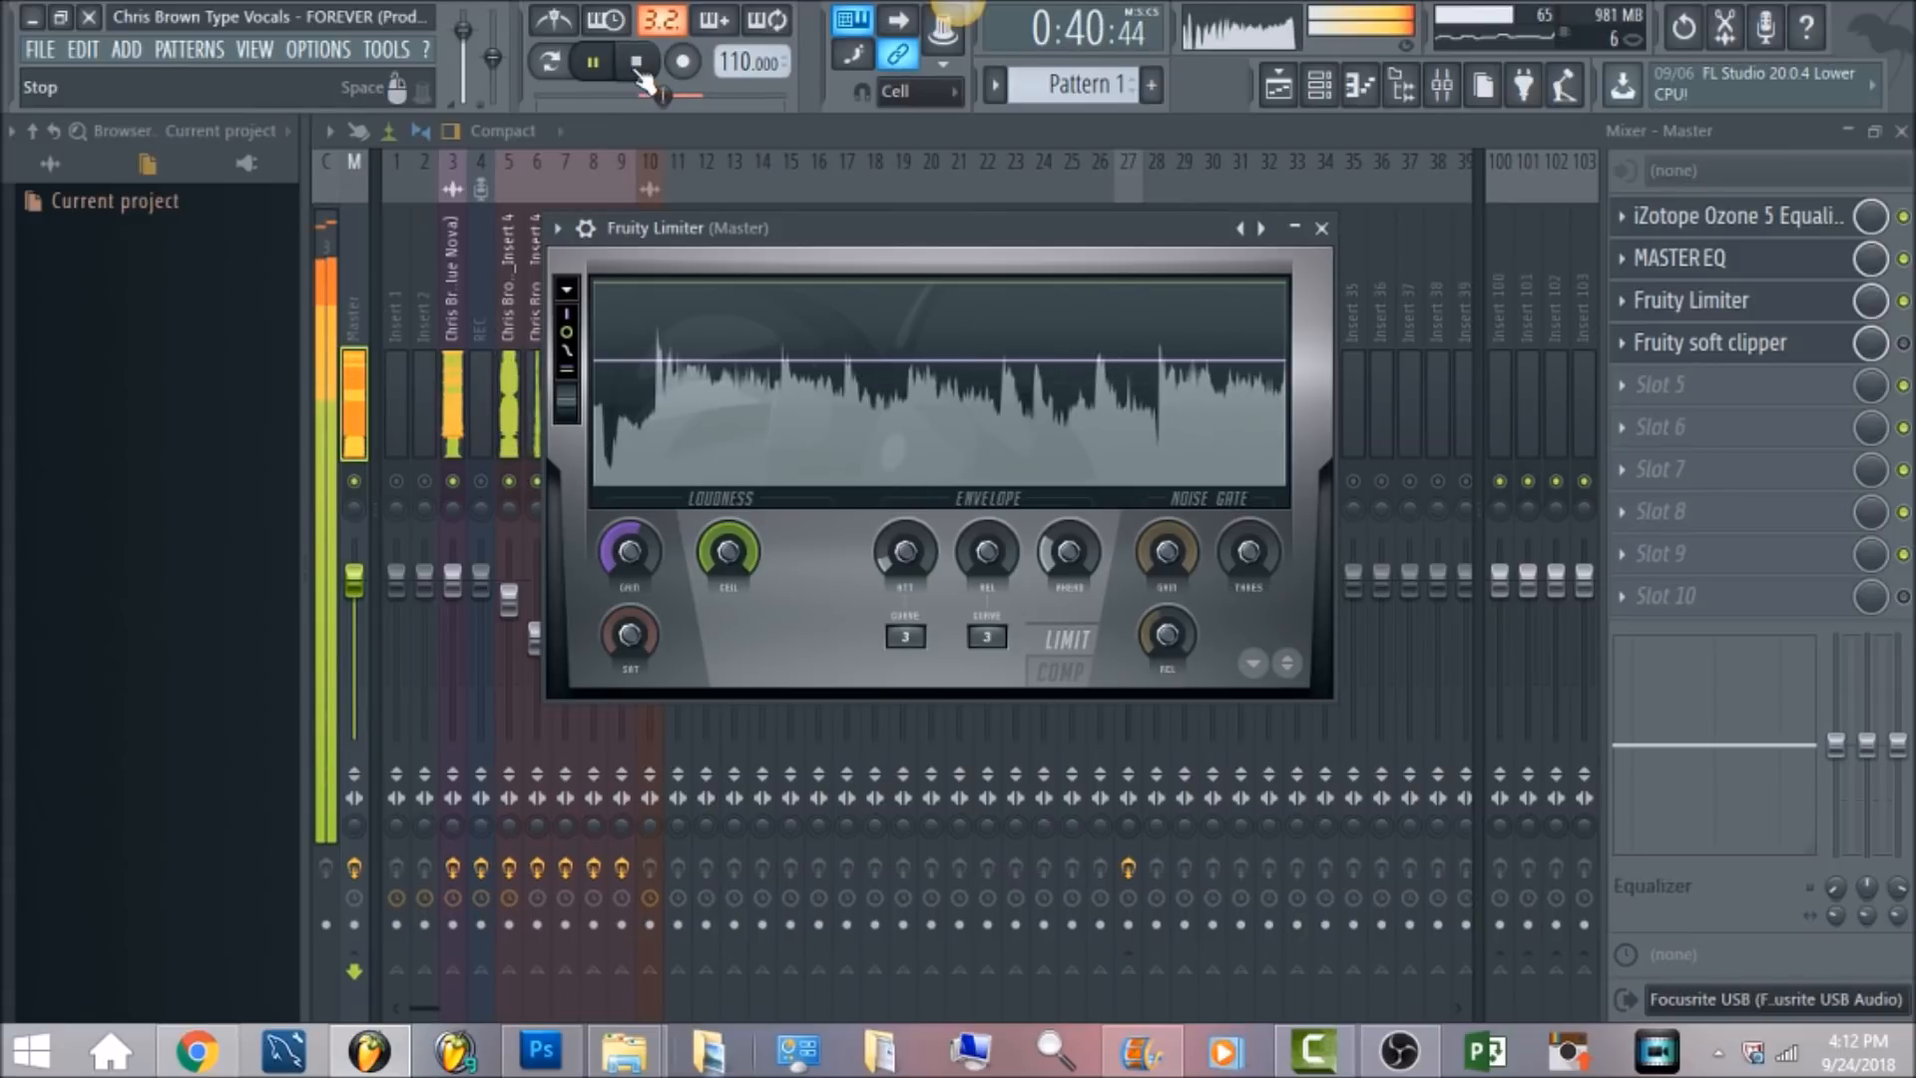
left_click(639, 68)
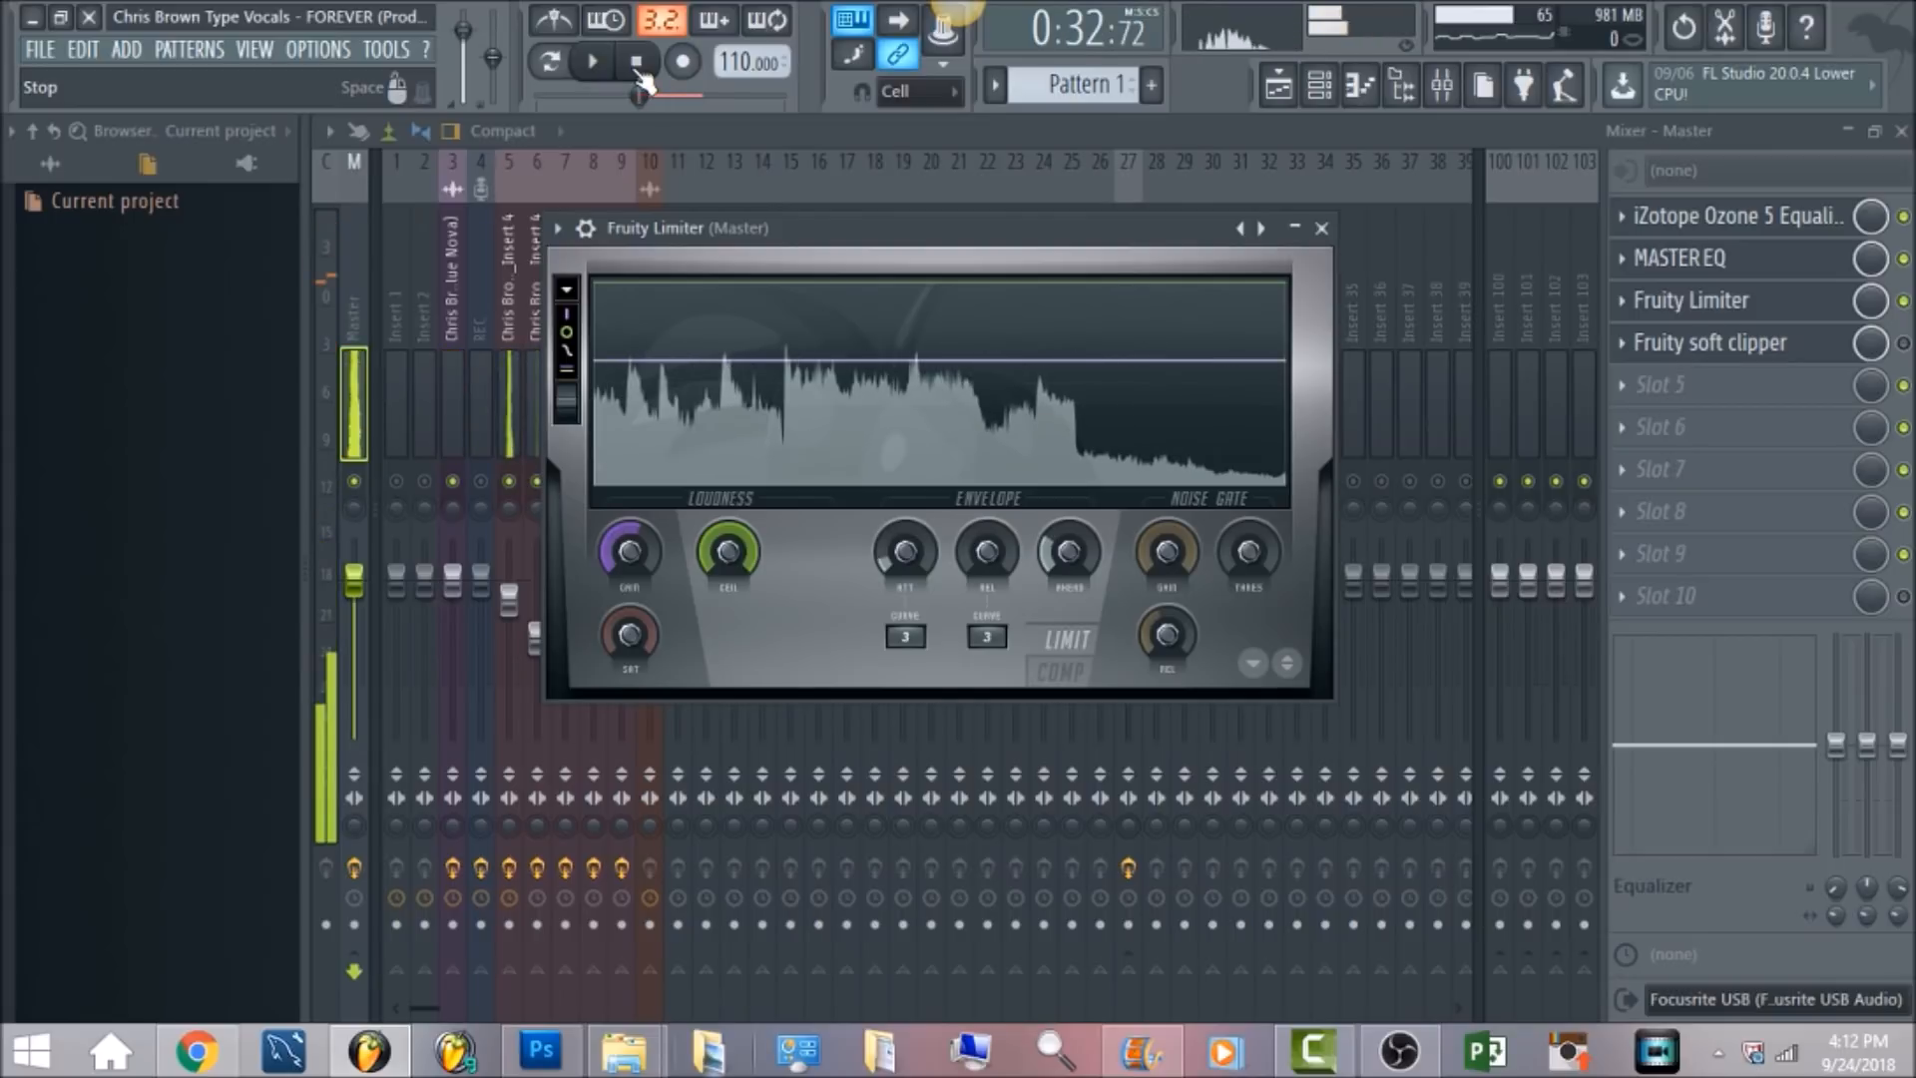
Enable the Fruity soft clipper on the Master track, show its threshold and post controls, and audition the mix through it
left_click(1903, 344)
left_click(1842, 351)
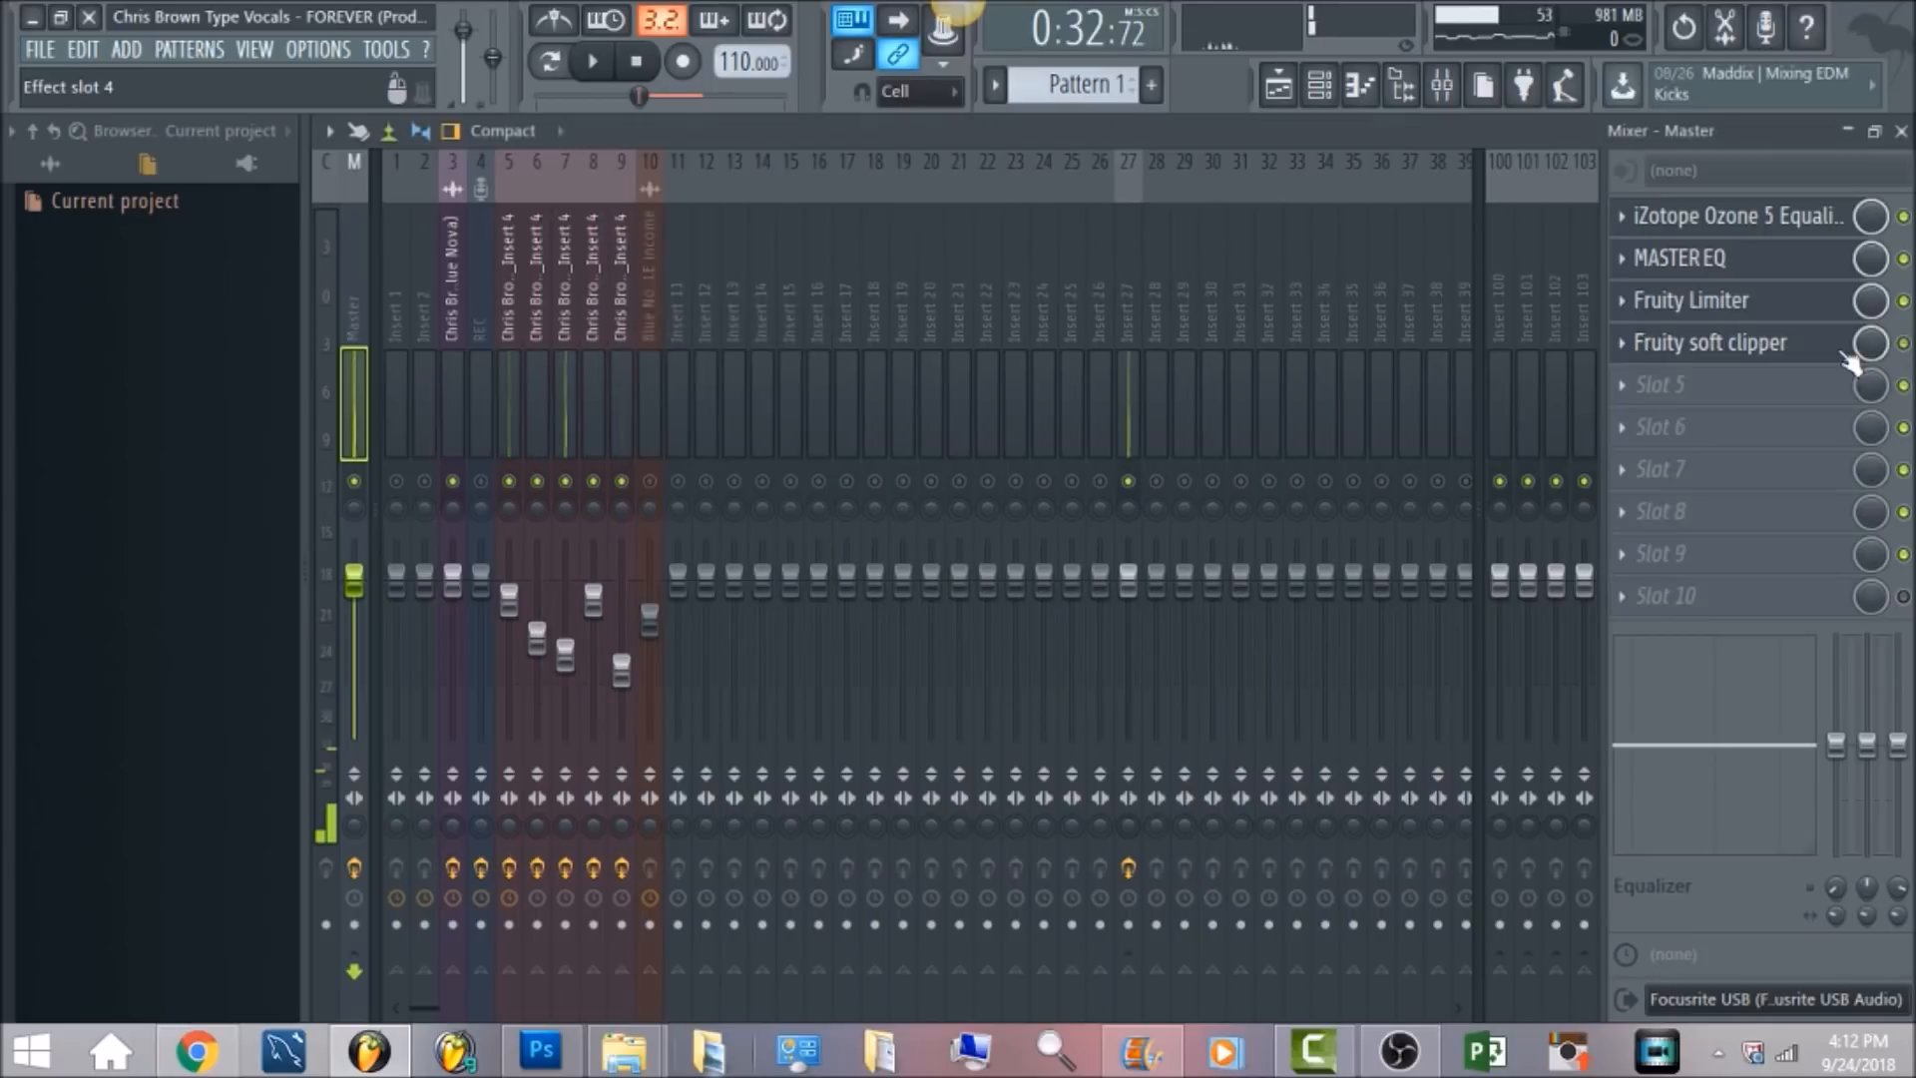
left_click(1843, 351)
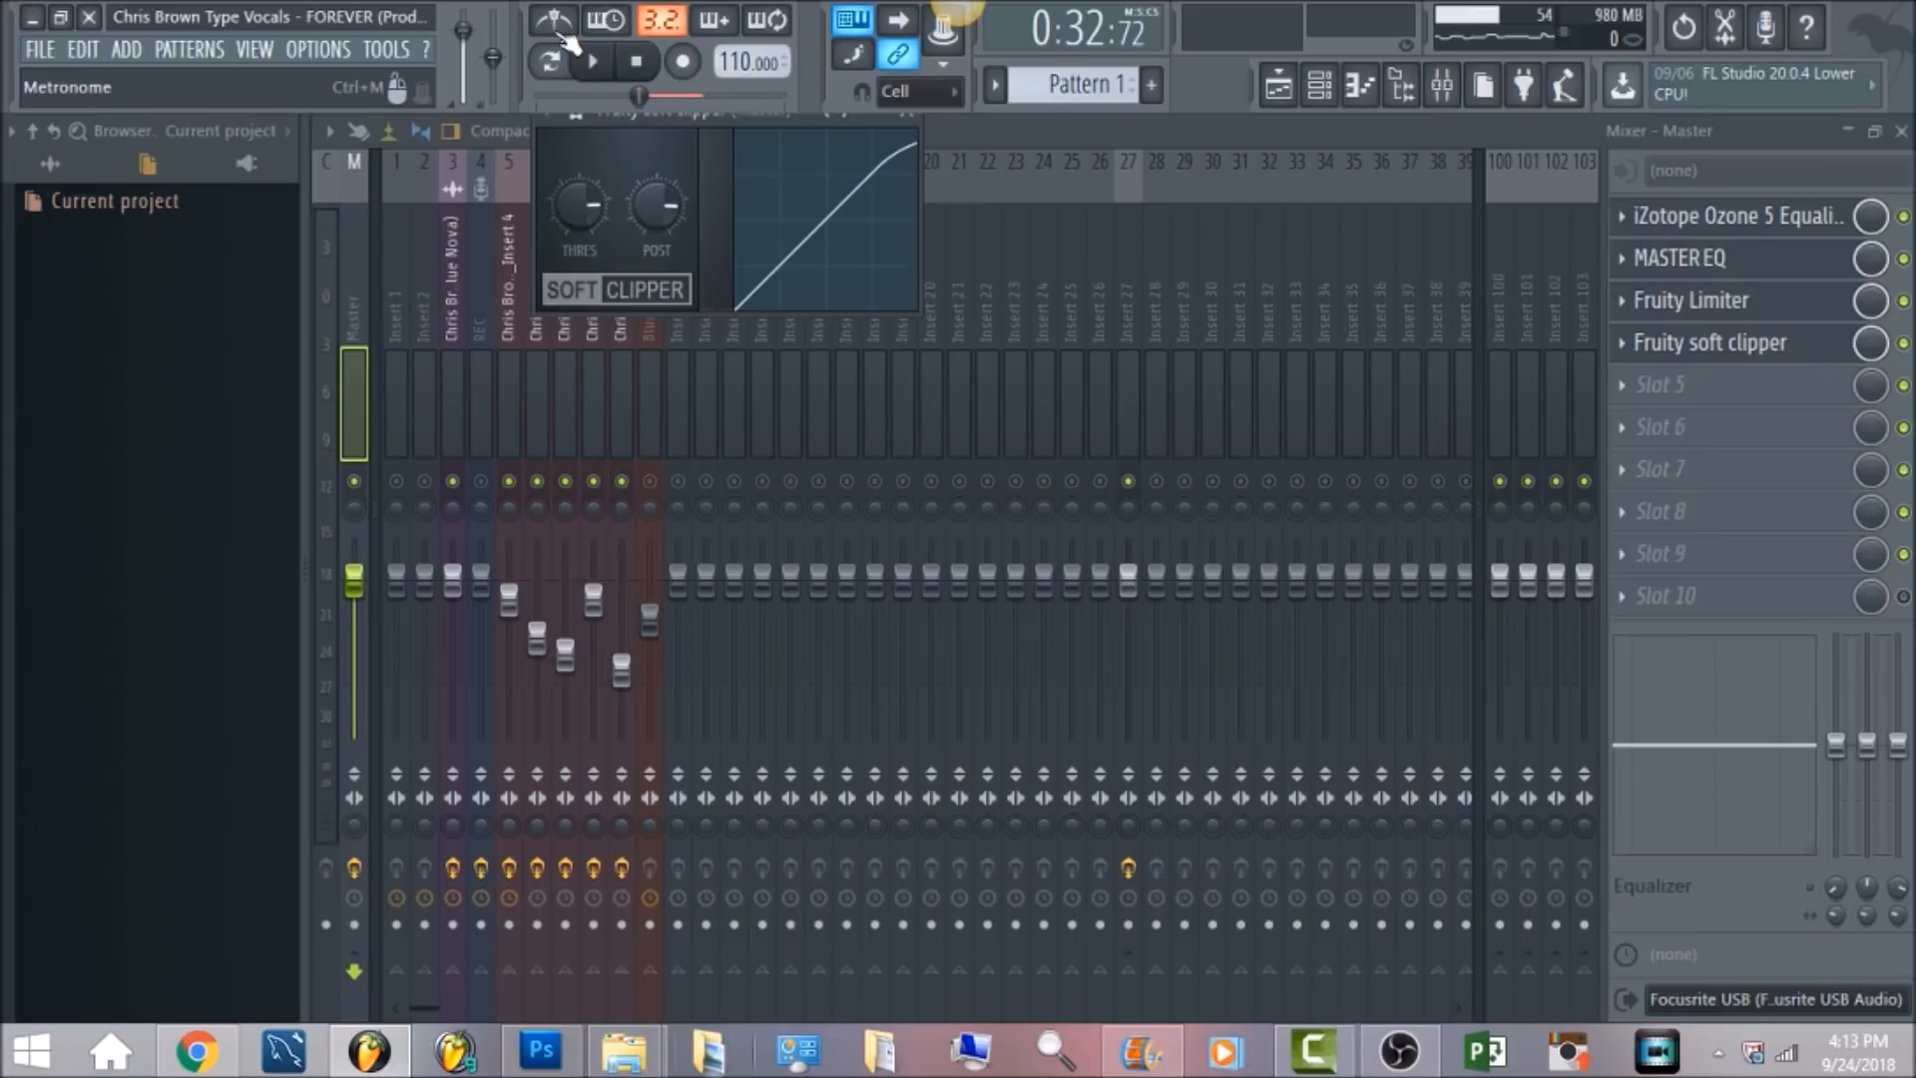
left_click(594, 62)
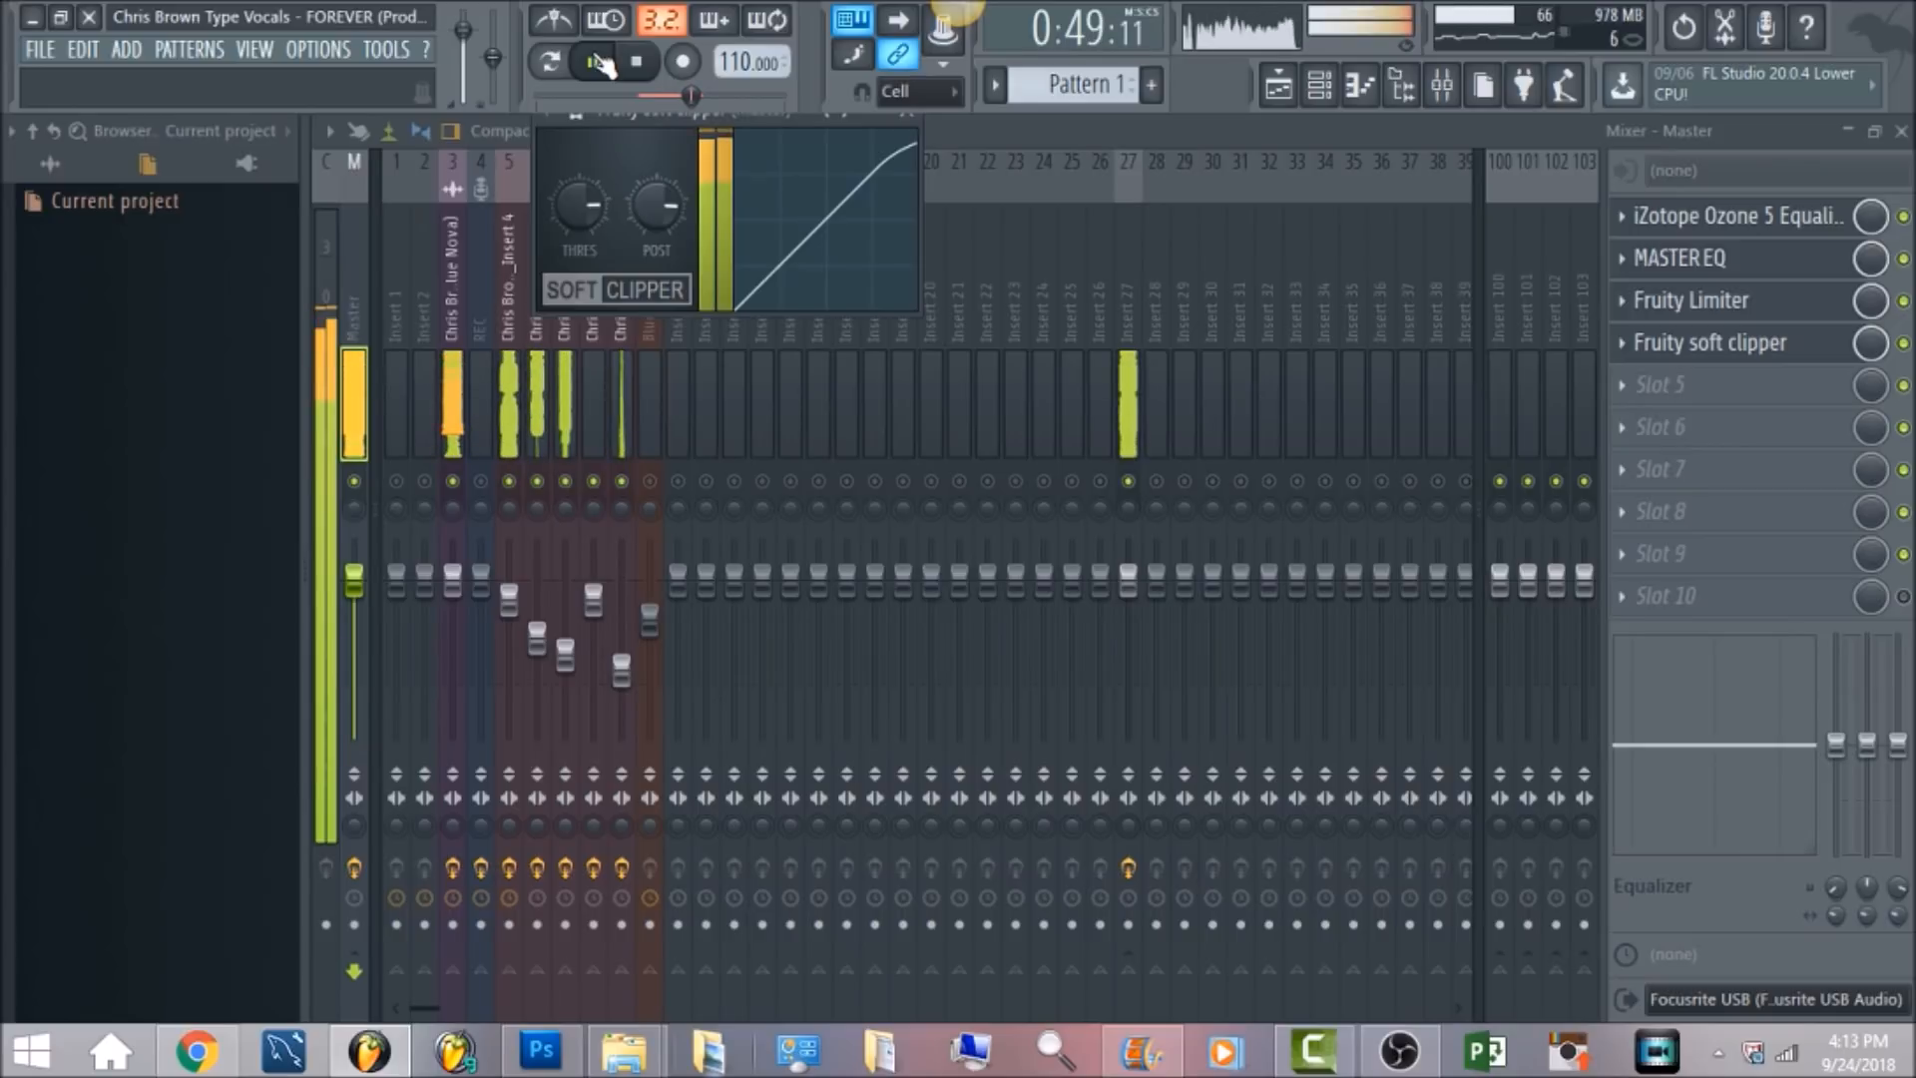
left_click(636, 63)
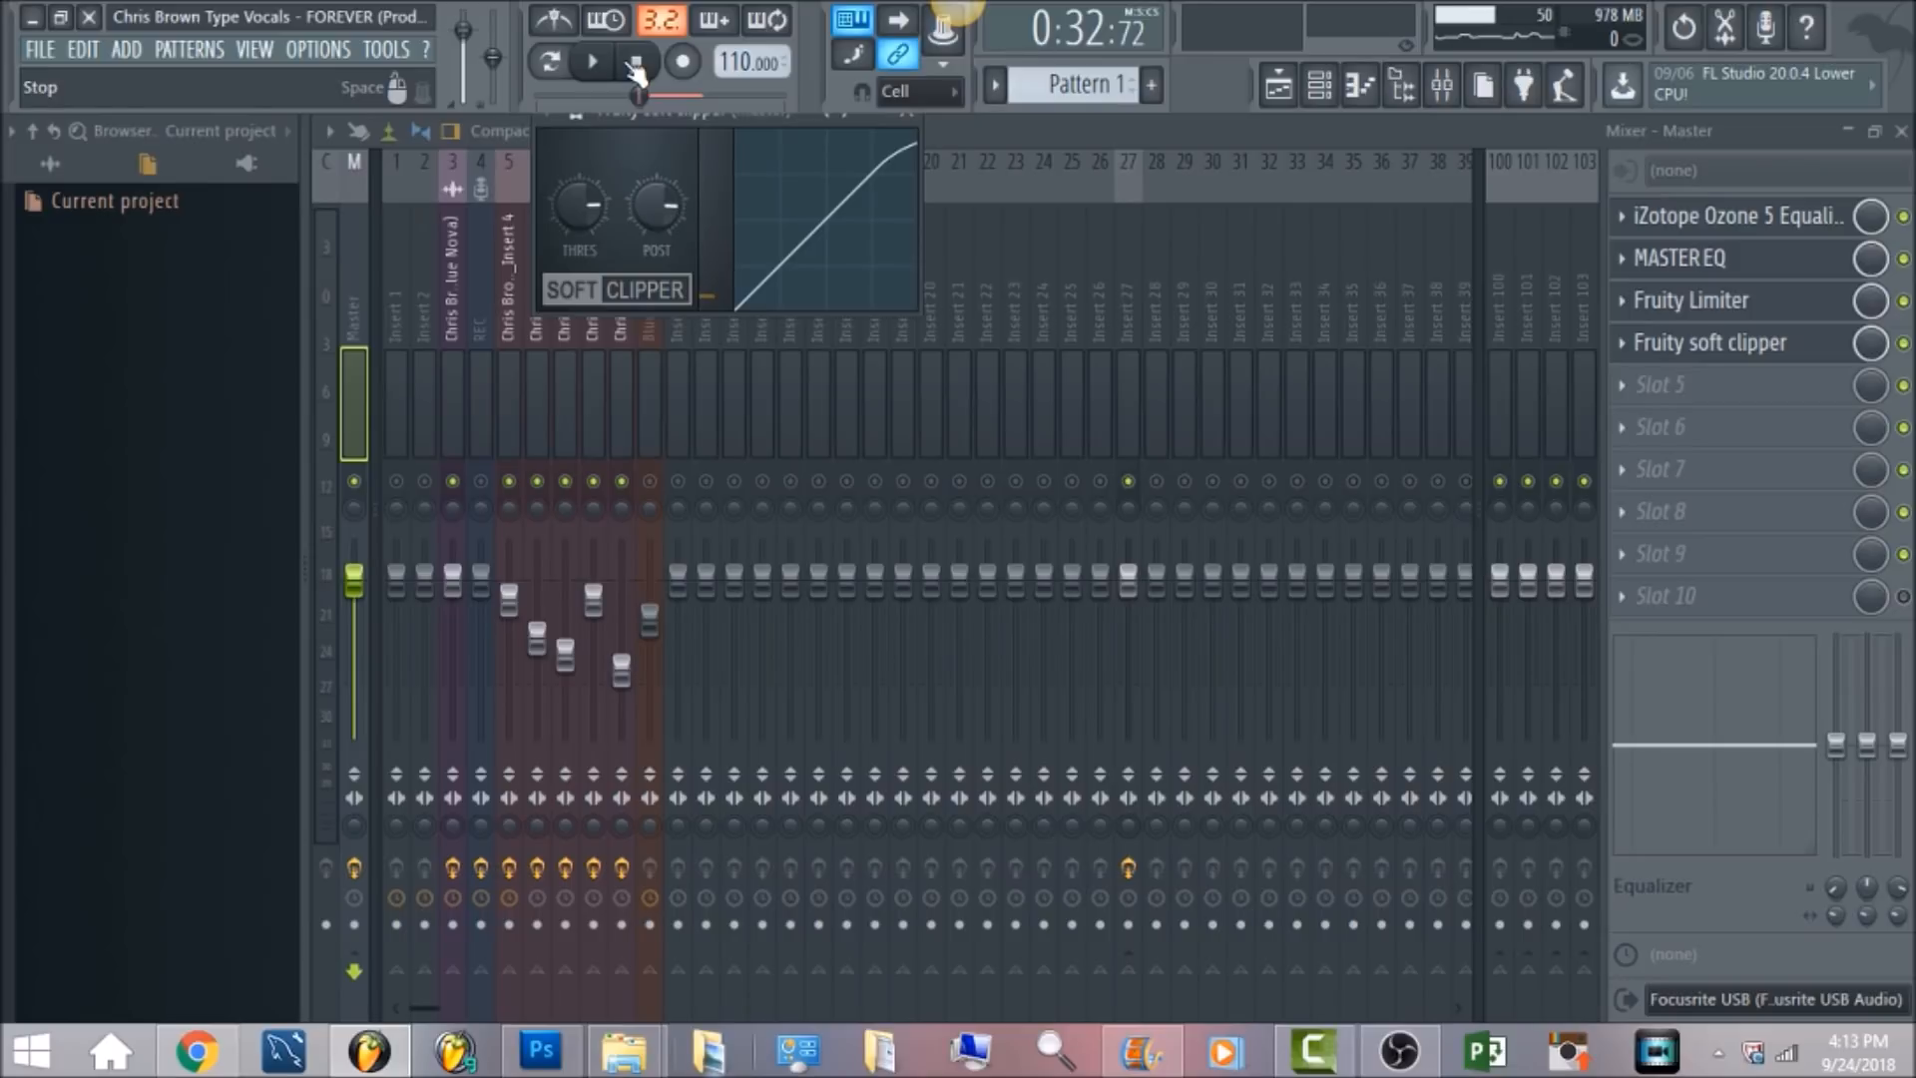
Review the arrangement of the vocal clips across the playlist tracks, and return to the mixer
left_click(1277, 84)
scroll(1286, 811, "up", 6)
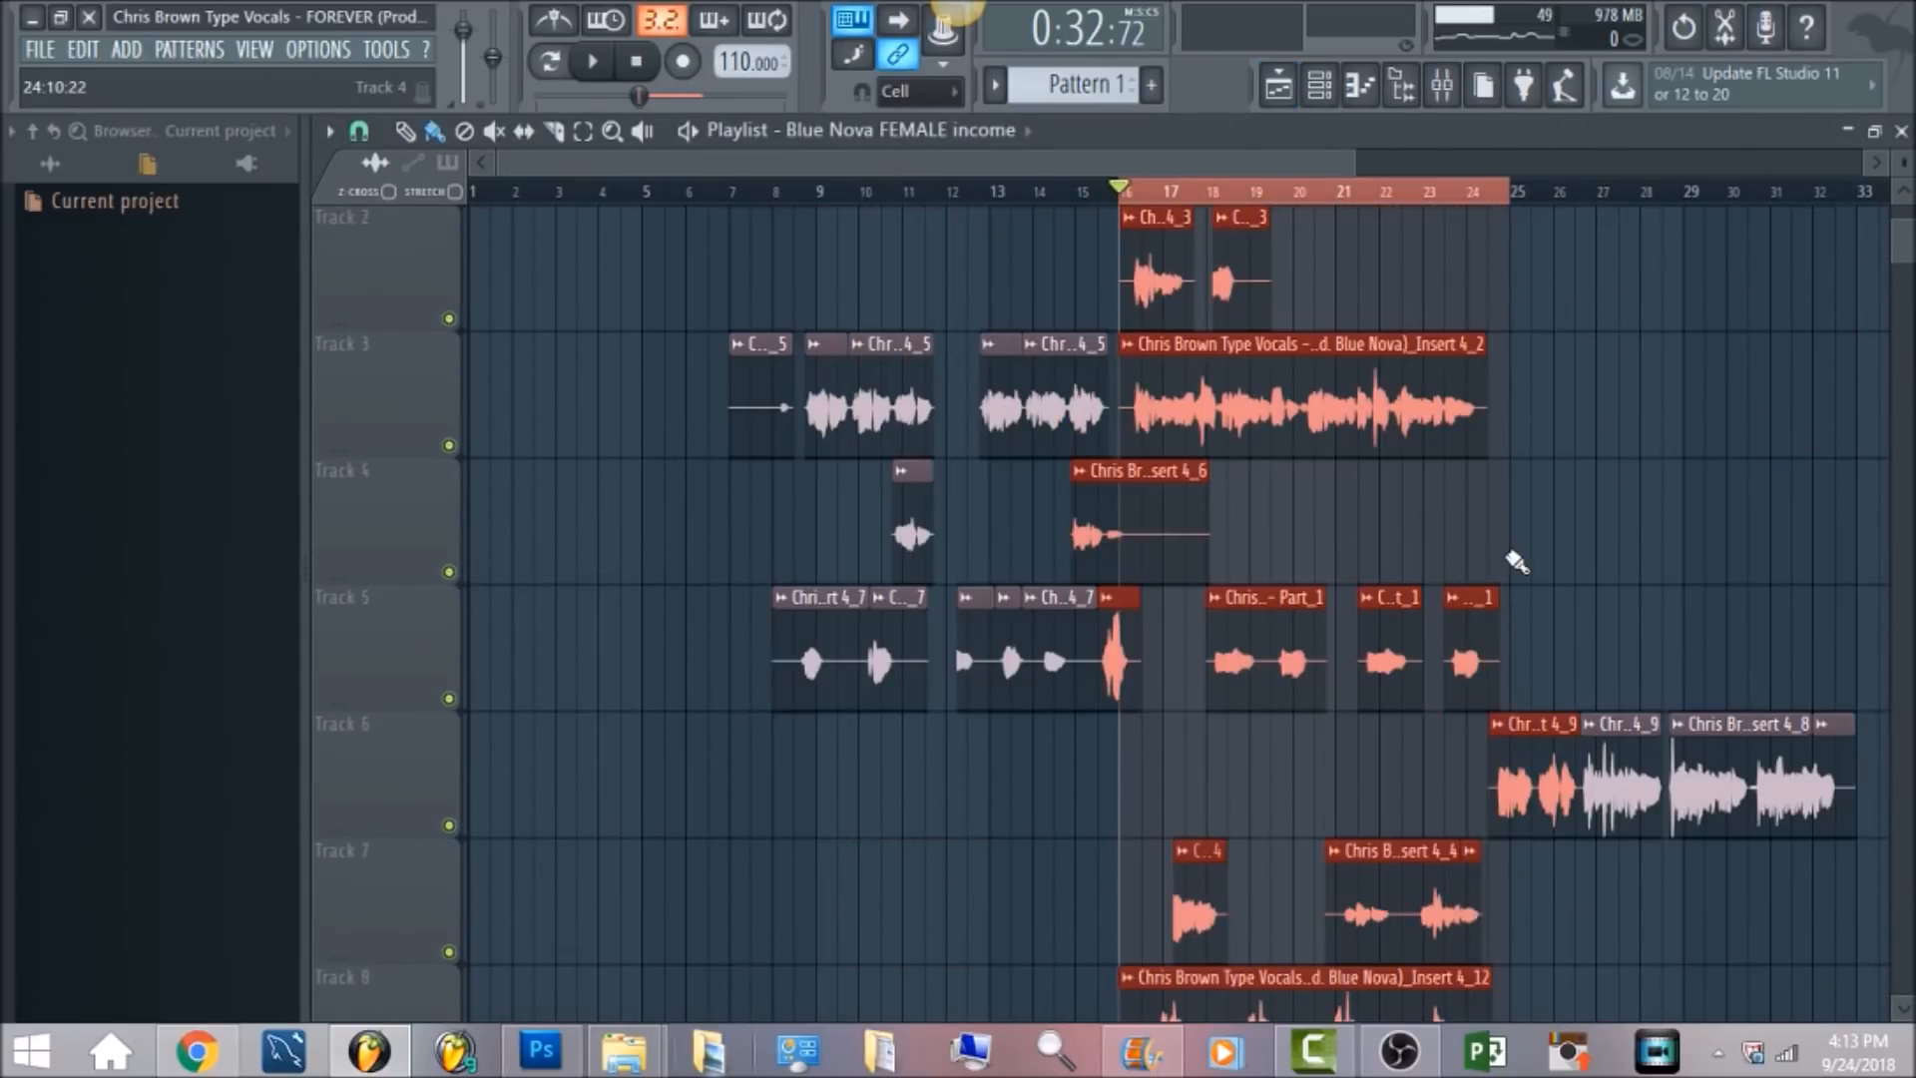
scroll(1784, 629, "down", 1)
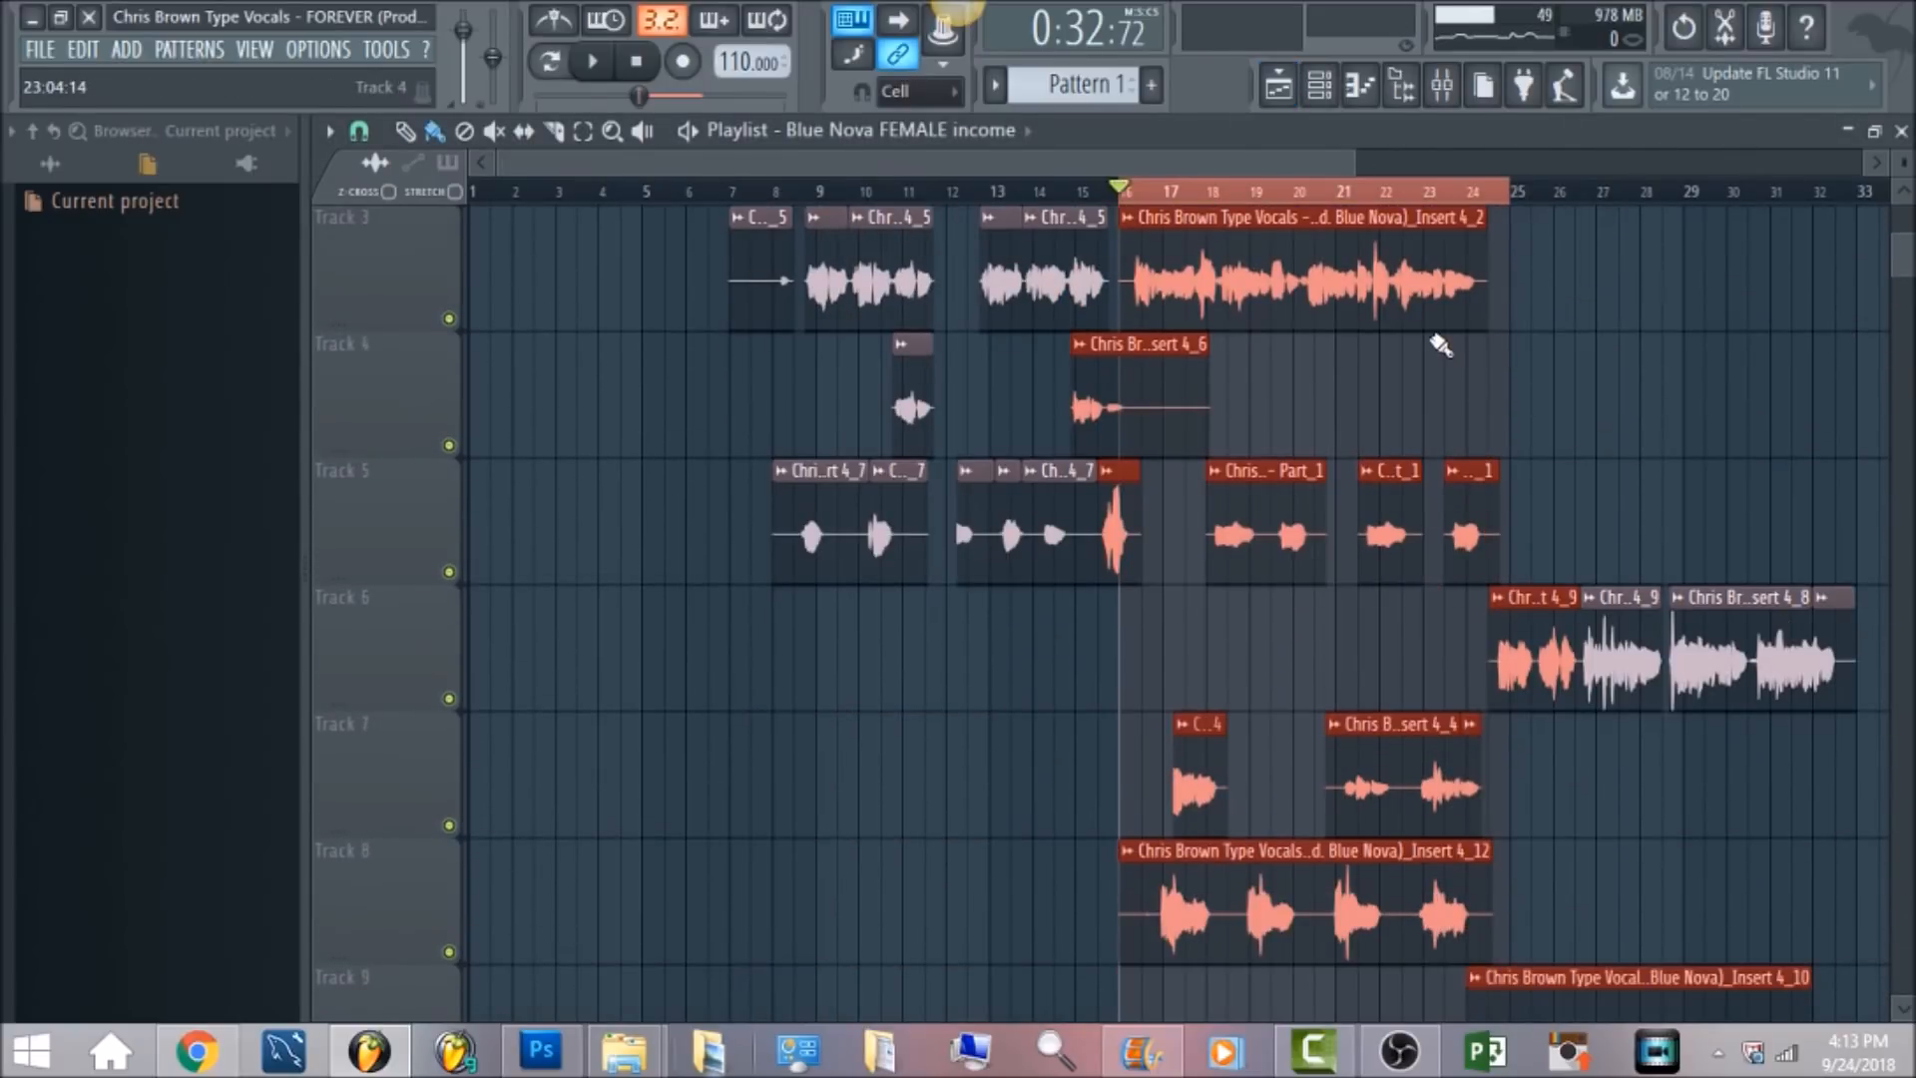
scroll(1437, 189, "down", 2)
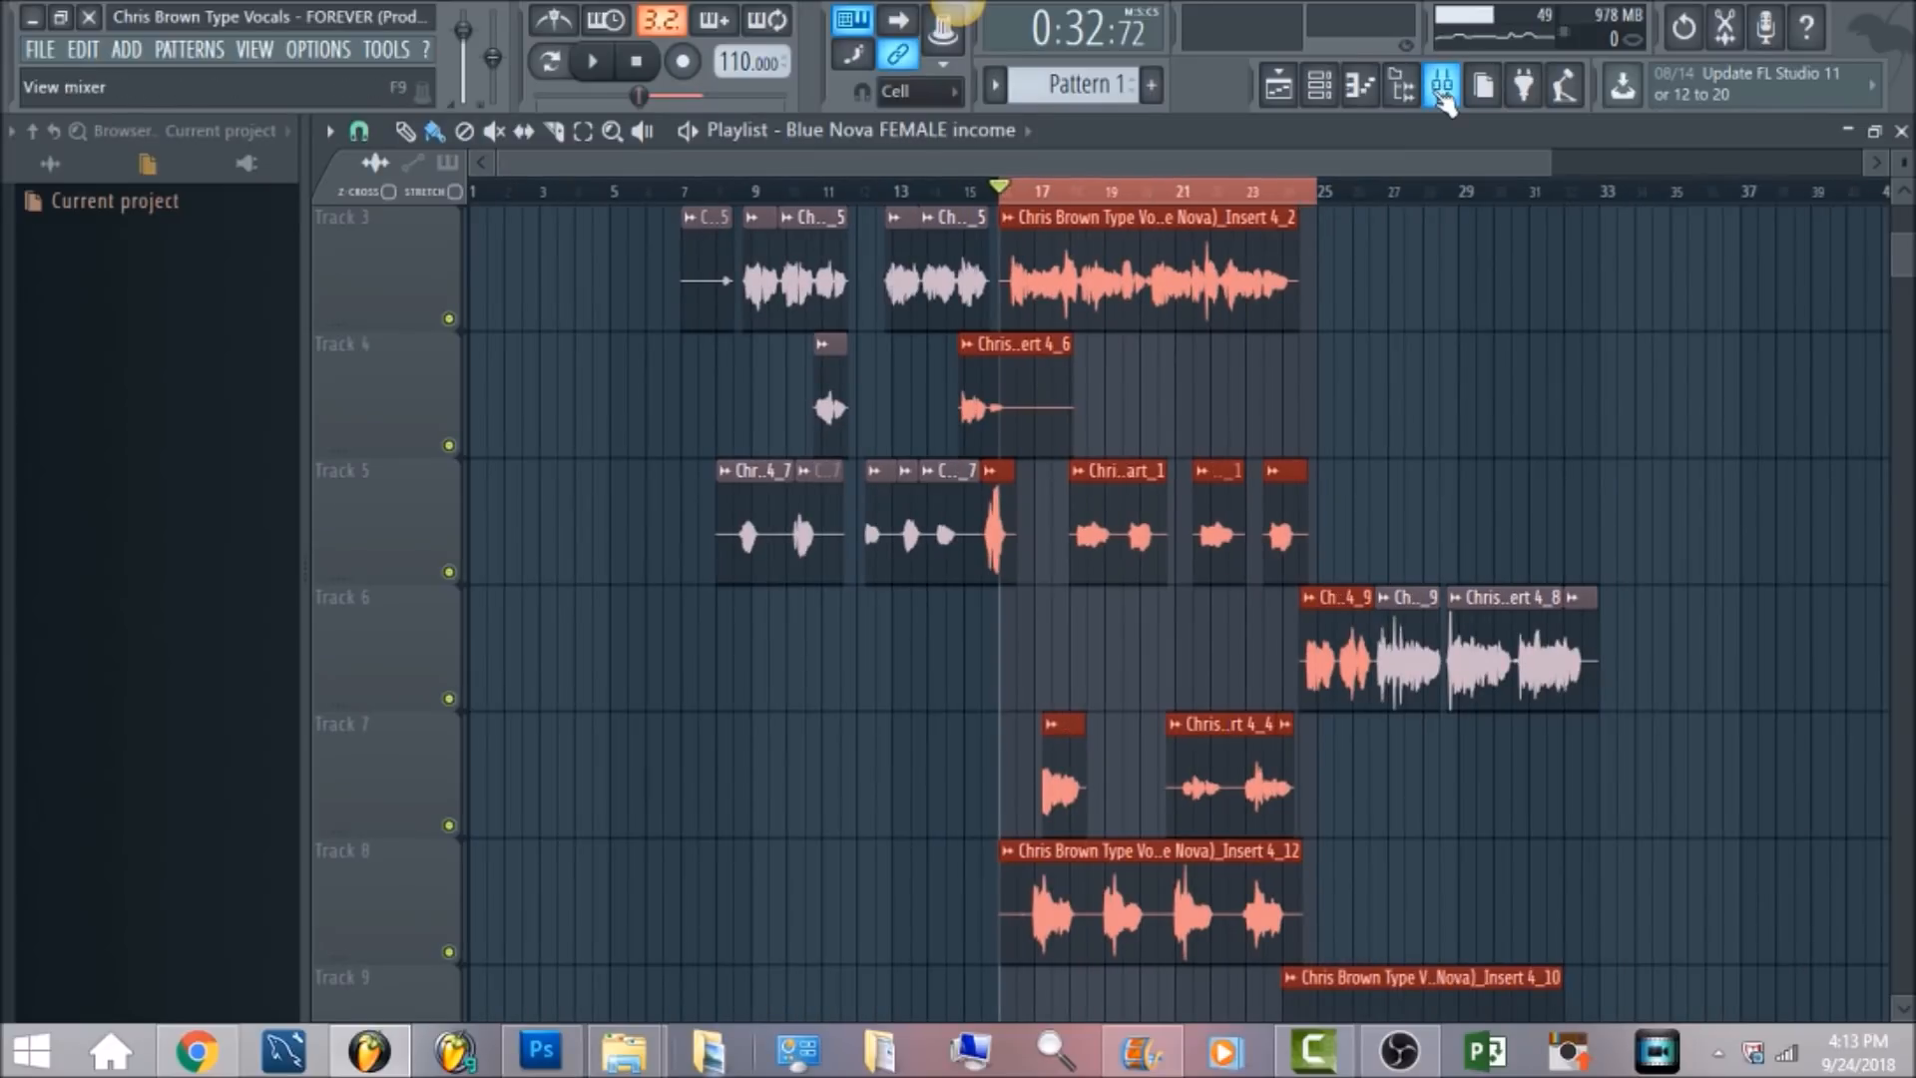
left_click(1442, 87)
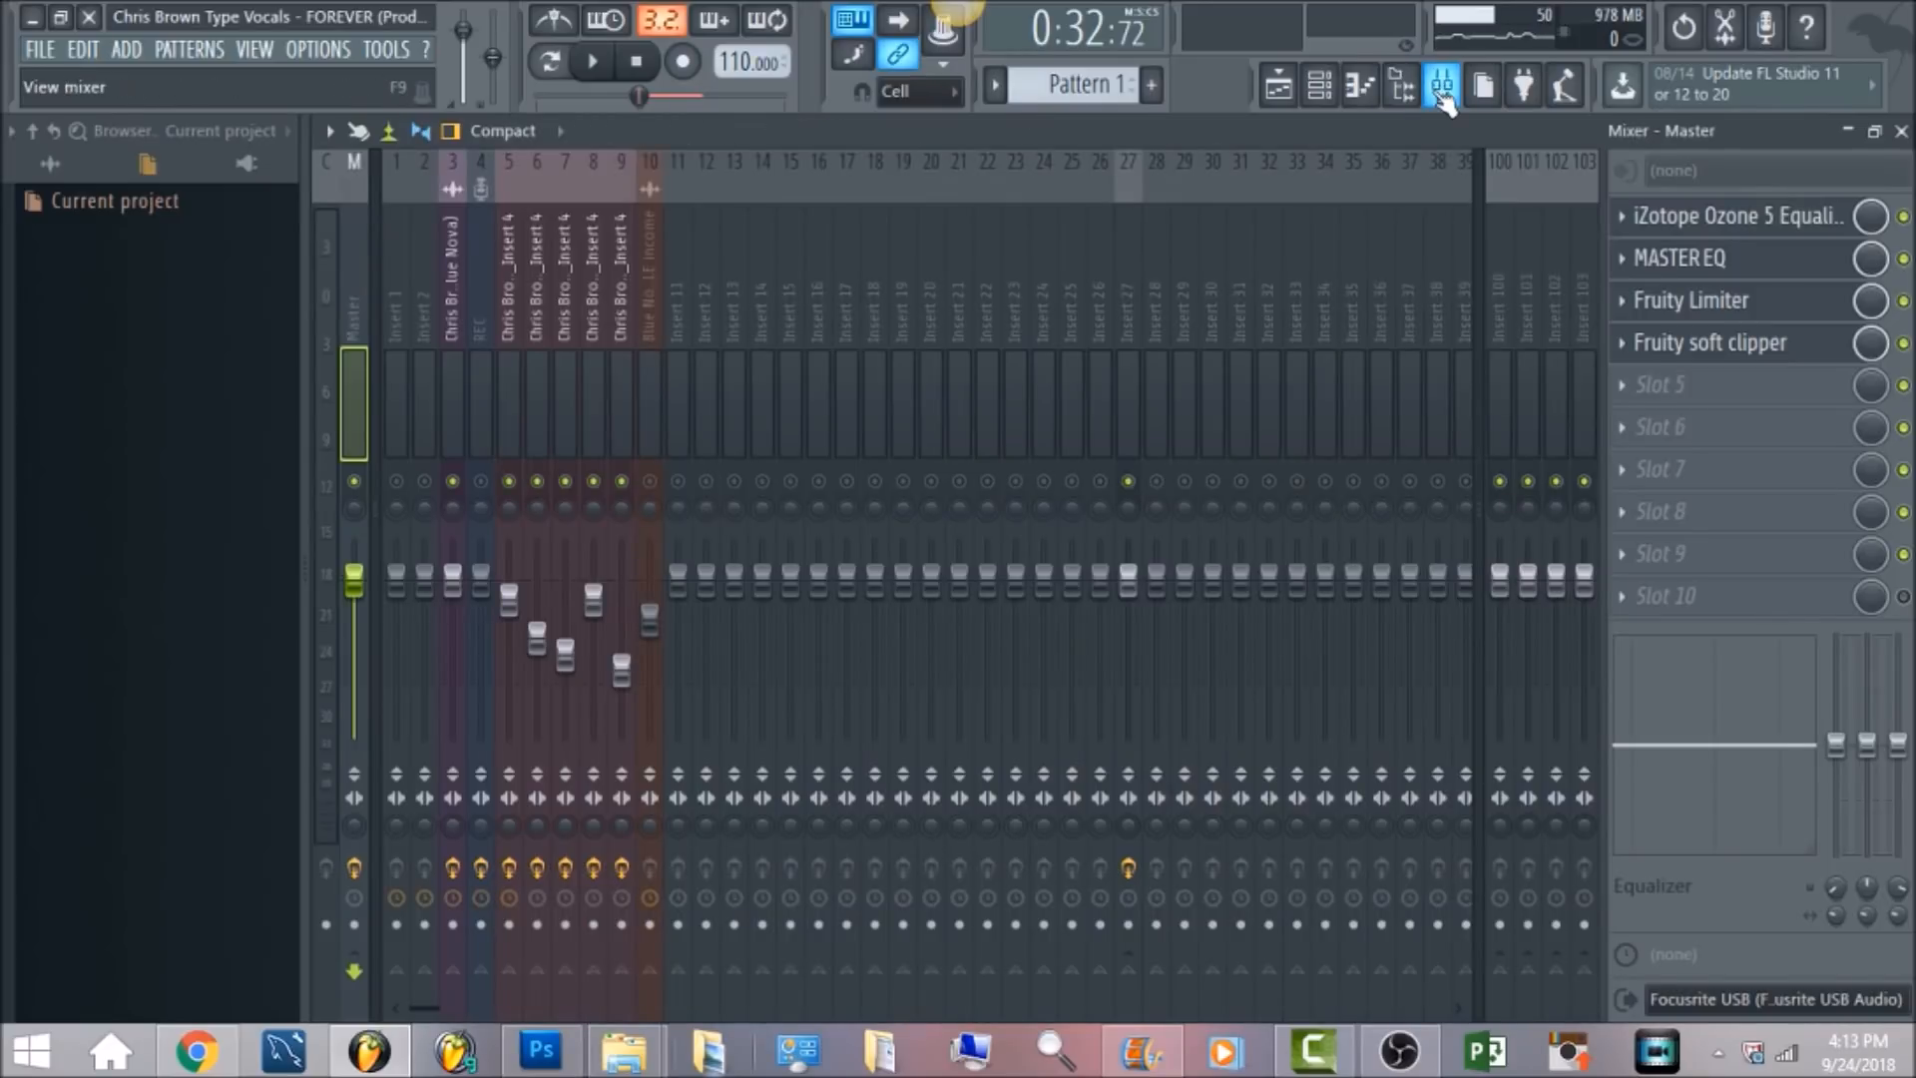